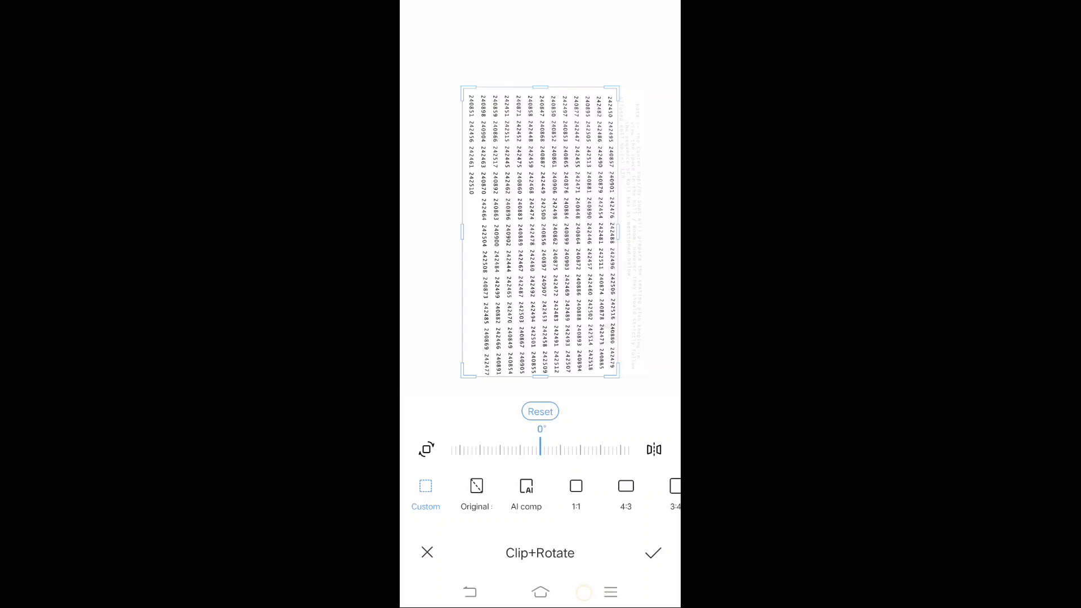
Apply the crop to the number-list image, save the edited picture and return to the seating plan album.
{"action": "left_click", "coordinate": [653, 553]}
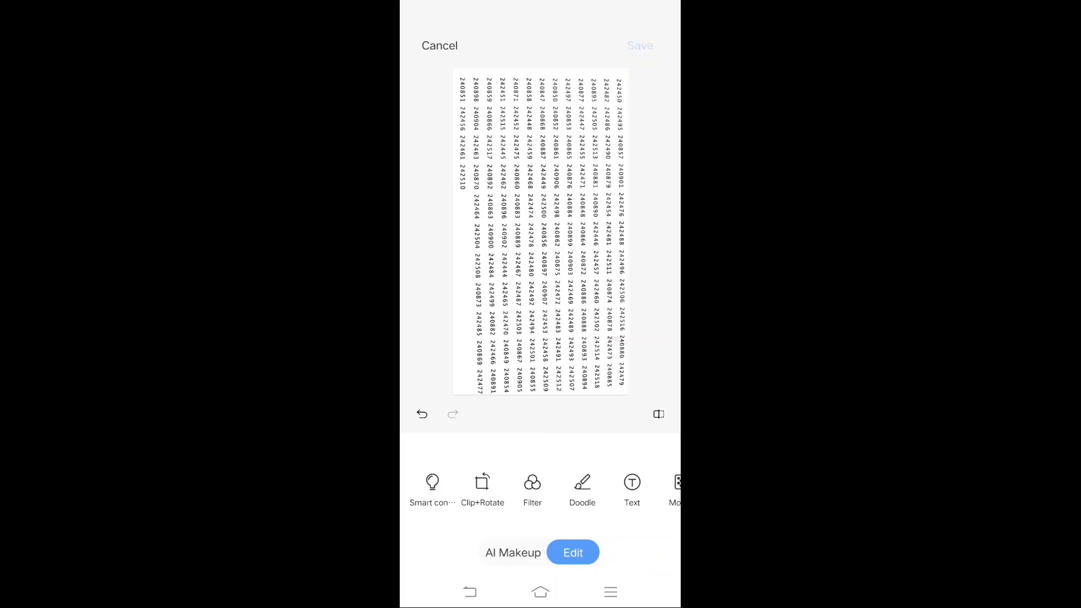
{"action": "left_click", "coordinate": [640, 45]}
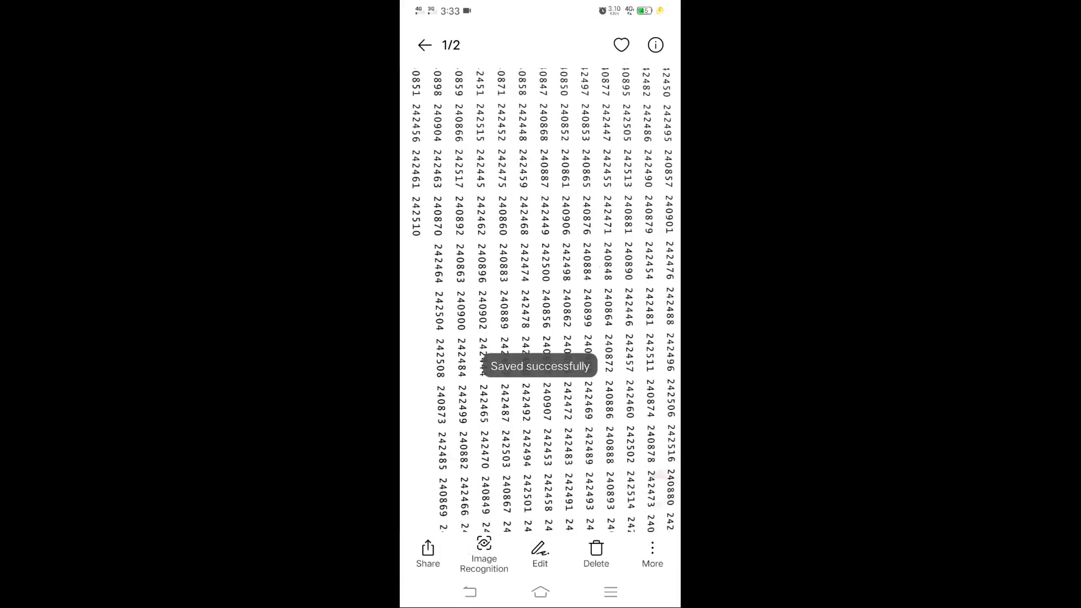
{"action": "left_click", "coordinate": [469, 592]}
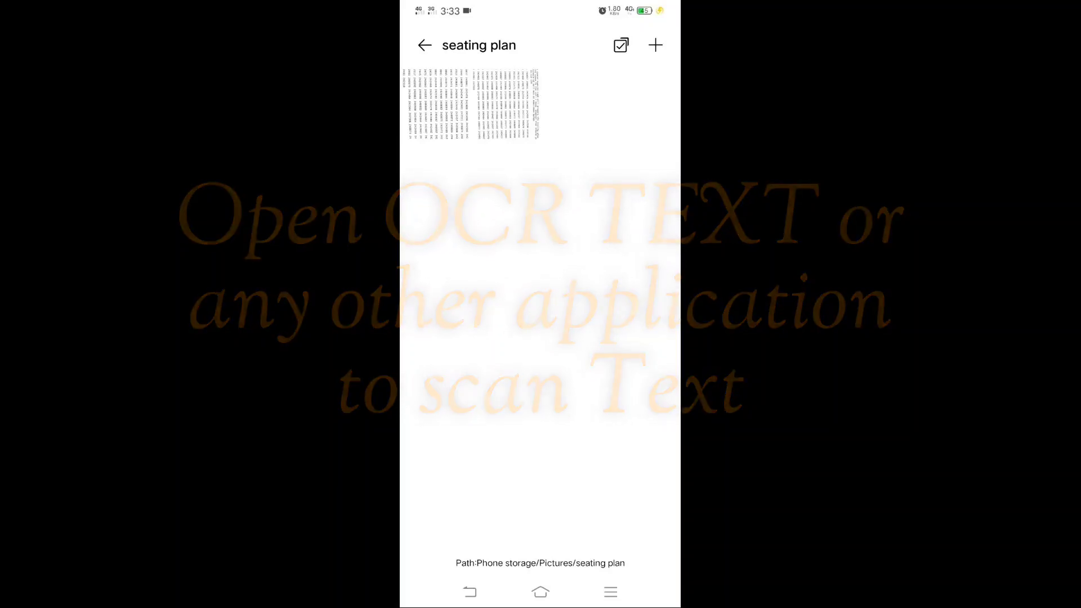
Leave the photo album and switch to the Text Scanner OCR app on the last home screen page.
{"action": "left_click", "coordinate": [540, 592]}
{"action": "left_click_drag", "start_coordinate": [622, 418], "coordinate": [479, 416]}
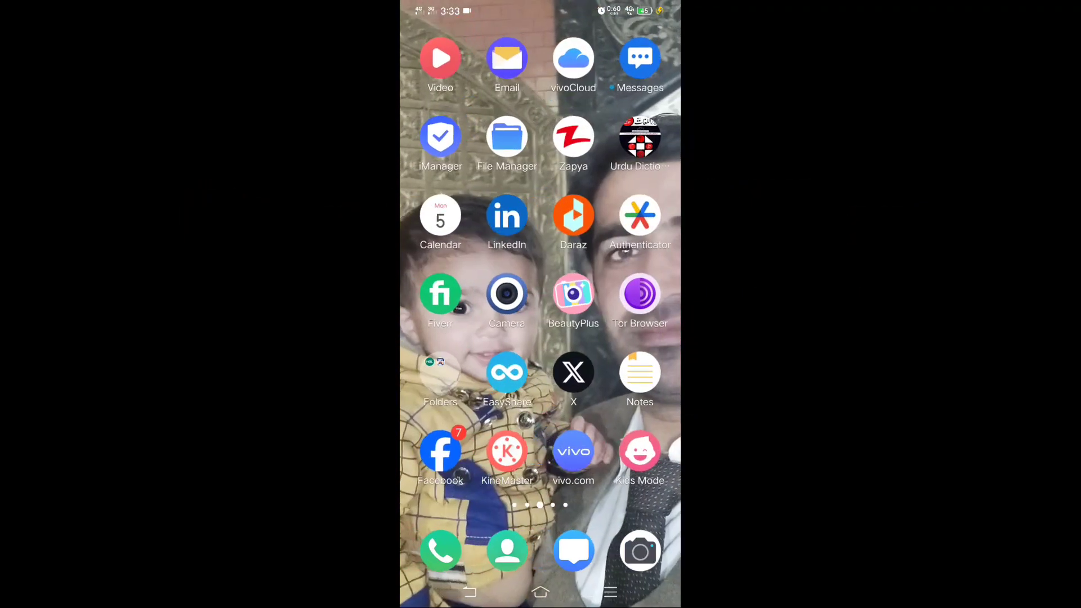
{"action": "left_click_drag", "start_coordinate": [640, 373], "coordinate": [507, 377]}
{"action": "left_click_drag", "start_coordinate": [631, 383], "coordinate": [484, 386]}
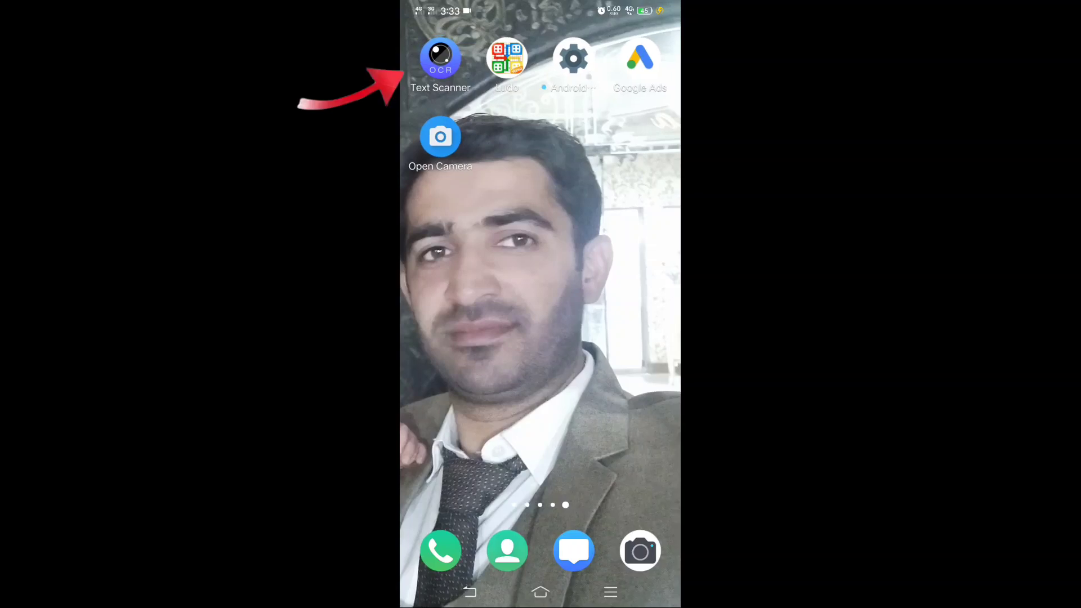
{"action": "left_click", "coordinate": [441, 58]}
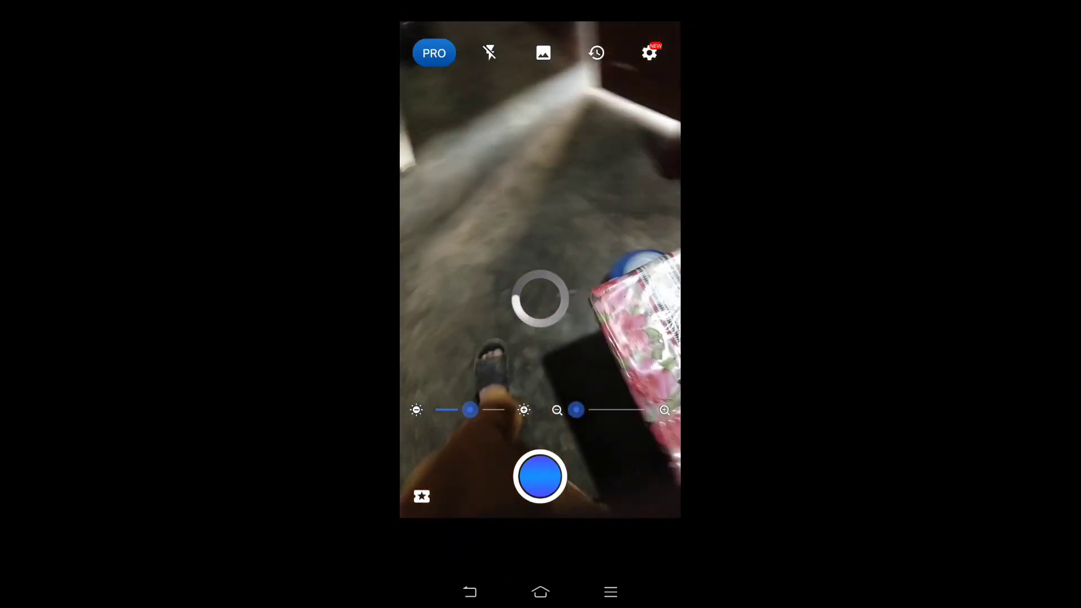
Scan the first image in the seating plan album for text.
{"action": "left_click", "coordinate": [544, 52]}
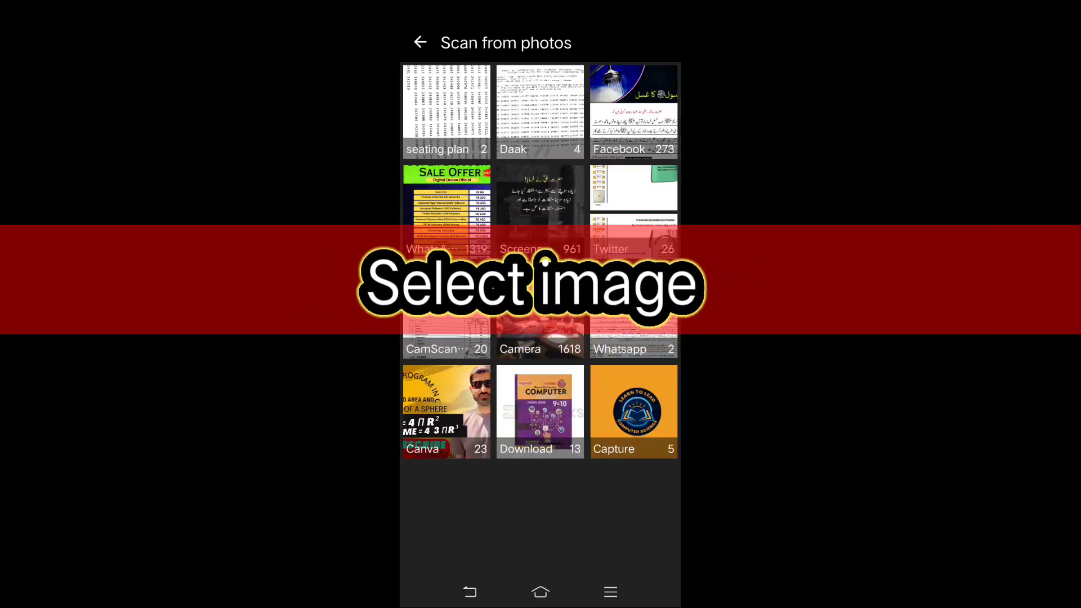
{"action": "left_click", "coordinate": [447, 113]}
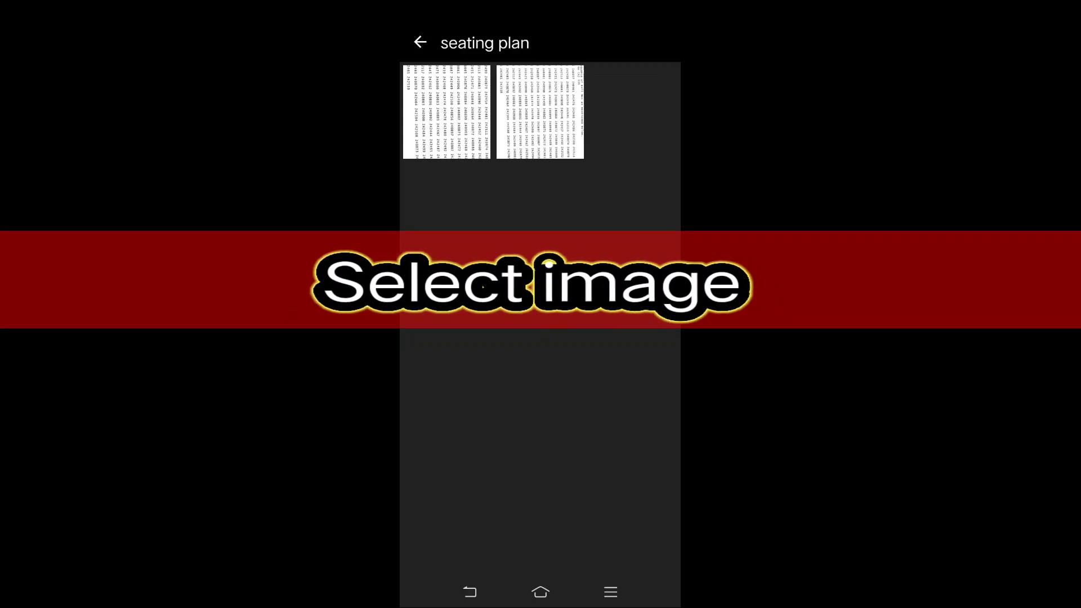
{"action": "left_click", "coordinate": [446, 112]}
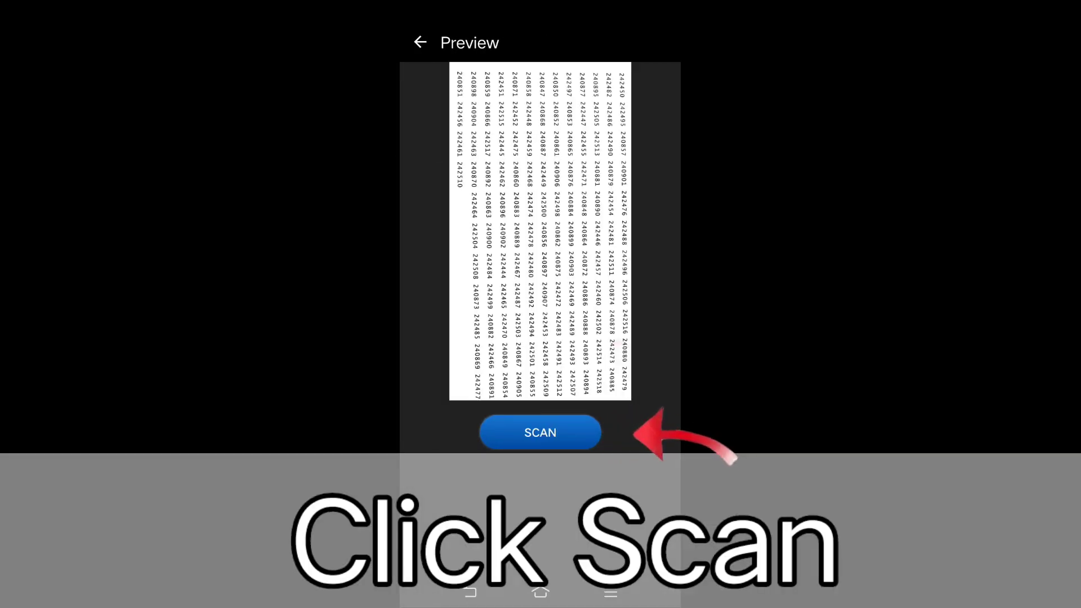
{"action": "left_click", "coordinate": [560, 416]}
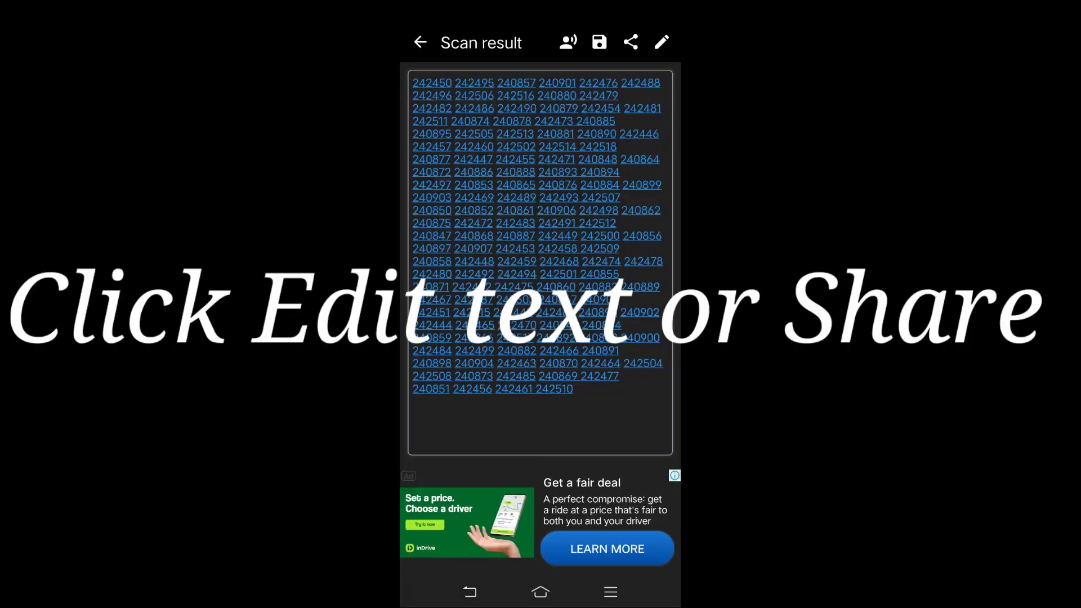
Open the scan result for editing and copy all of the recognised numbers.
{"action": "left_click", "coordinate": [662, 43]}
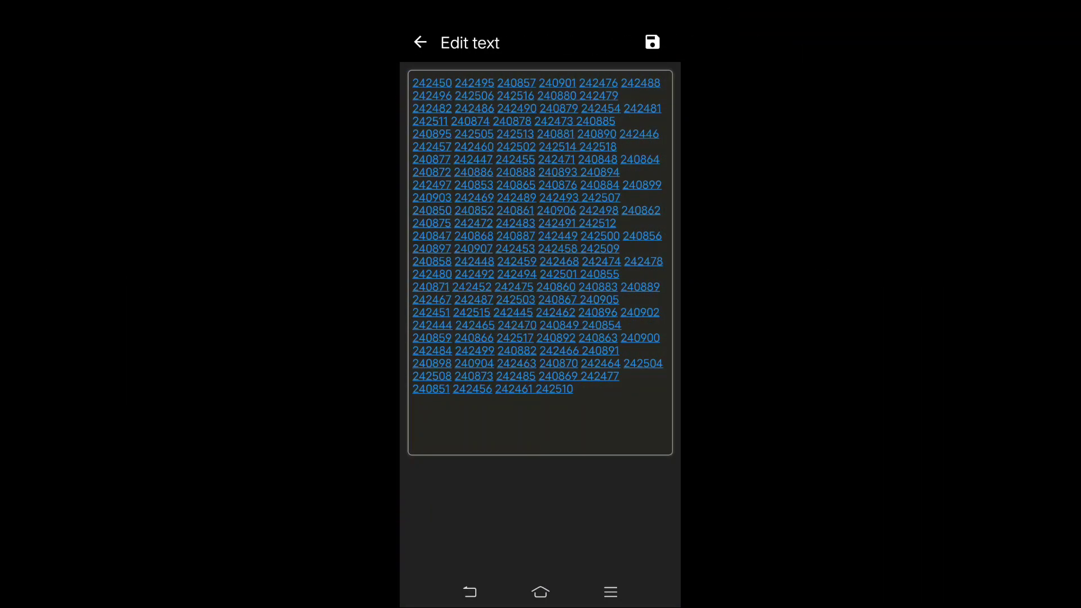
{"action": "left_click", "coordinate": [610, 410]}
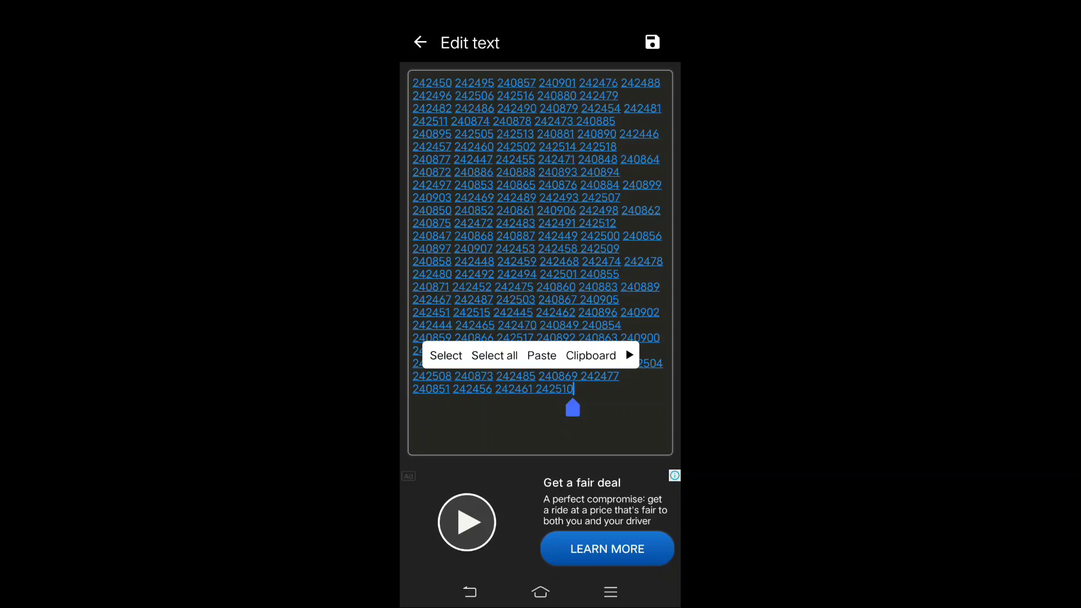
{"action": "left_click", "coordinate": [495, 355]}
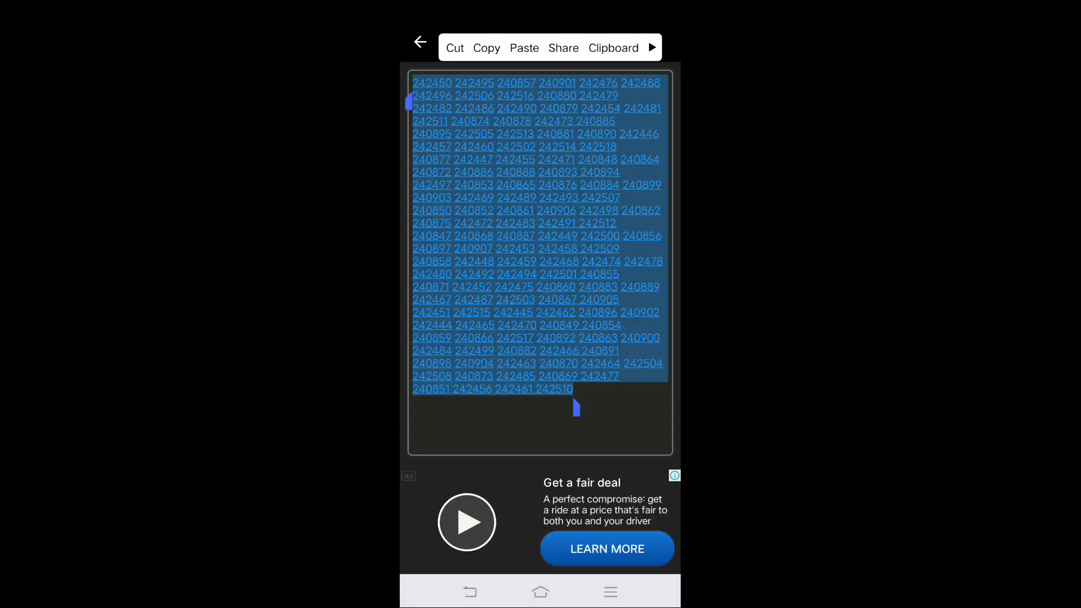
{"action": "left_click", "coordinate": [487, 37]}
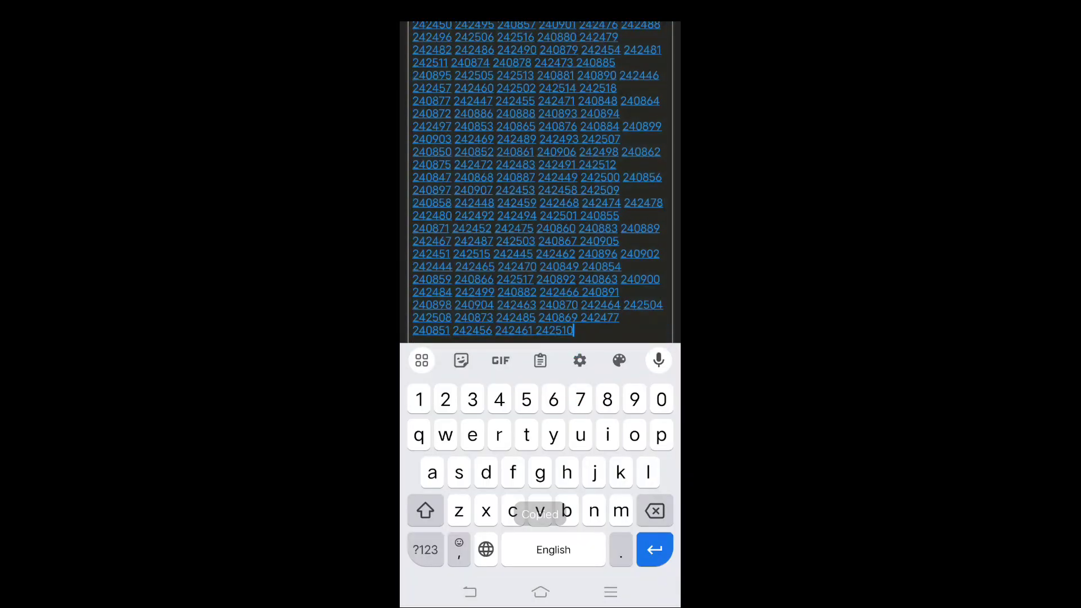
{"action": "left_click", "coordinate": [470, 592]}
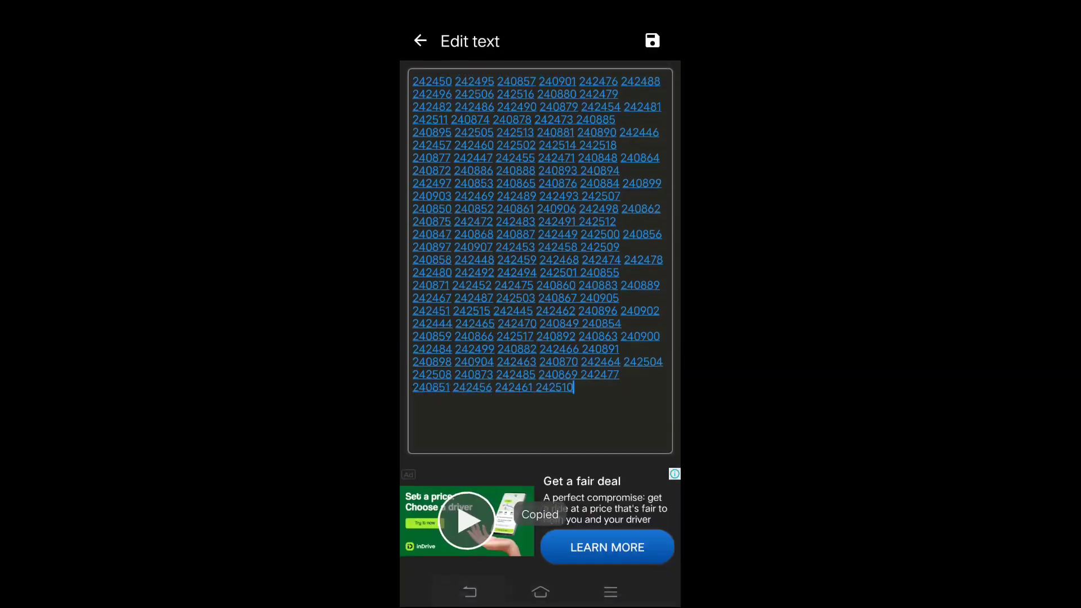
Leave the scanner and switch to WhatsApp on the first home screen page.
{"action": "left_click", "coordinate": [540, 592]}
{"action": "left_click_drag", "start_coordinate": [450, 310], "coordinate": [631, 310]}
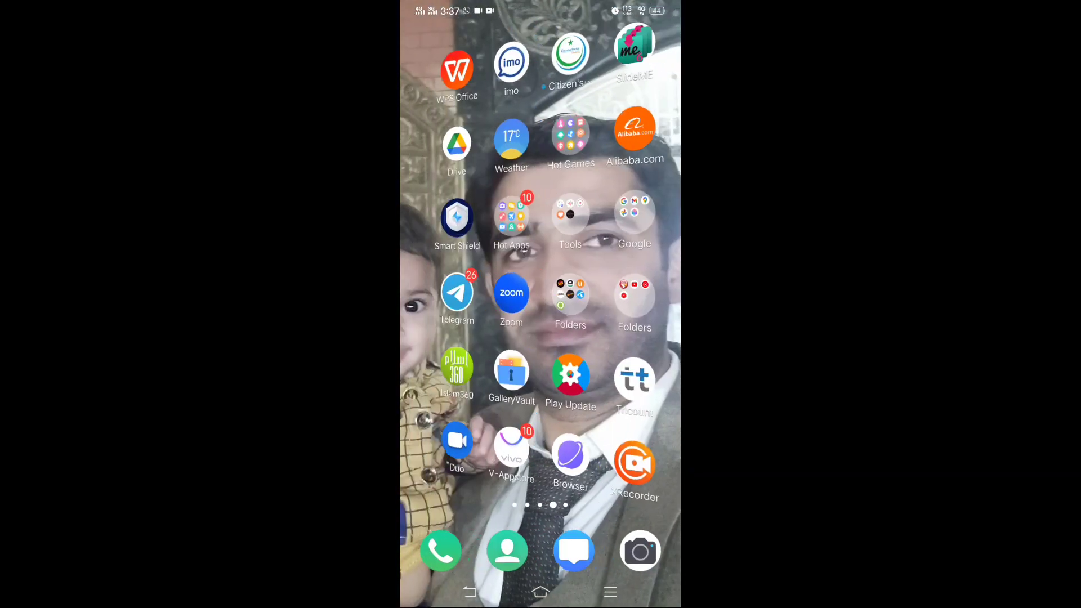
{"action": "left_click_drag", "start_coordinate": [478, 350], "coordinate": [645, 357]}
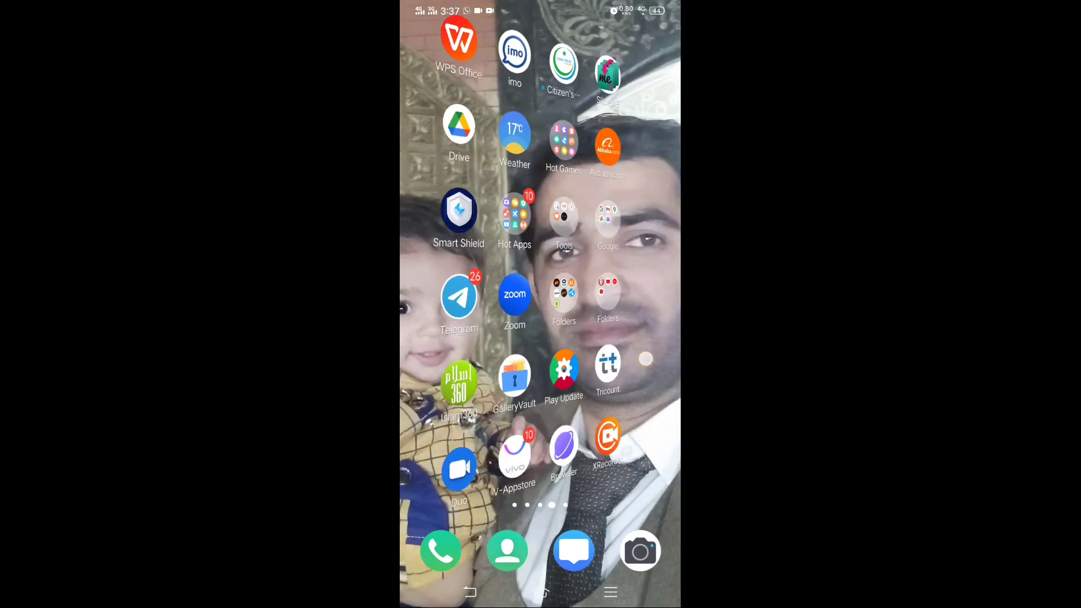
{"action": "left_click_drag", "start_coordinate": [479, 350], "coordinate": [636, 361]}
{"action": "left_click", "coordinate": [440, 373]}
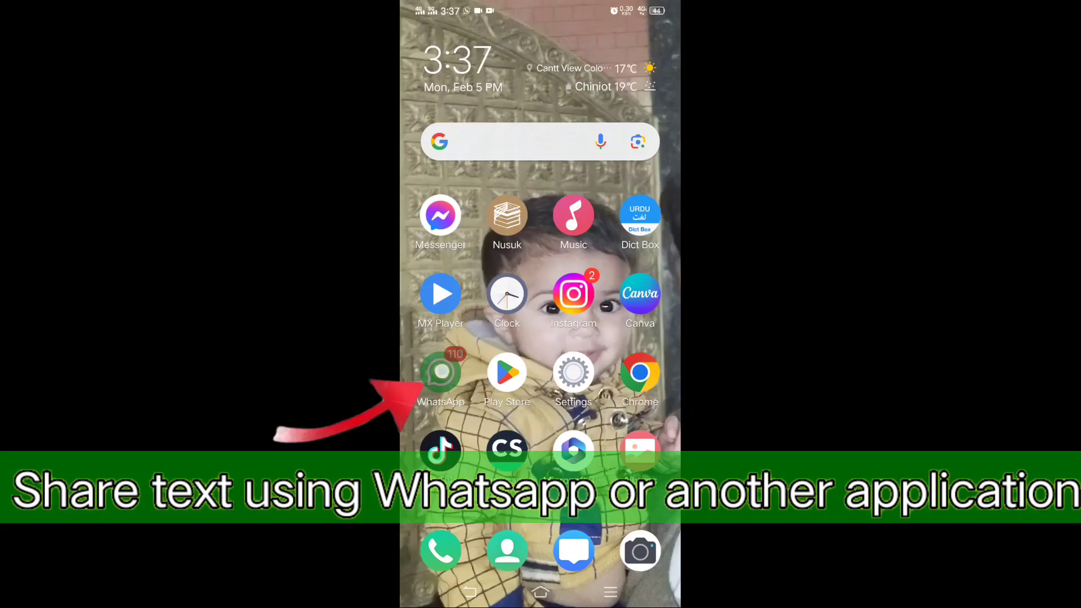
Paste the copied numbers into the message-yourself chat and send them.
{"action": "left_click", "coordinate": [451, 554]}
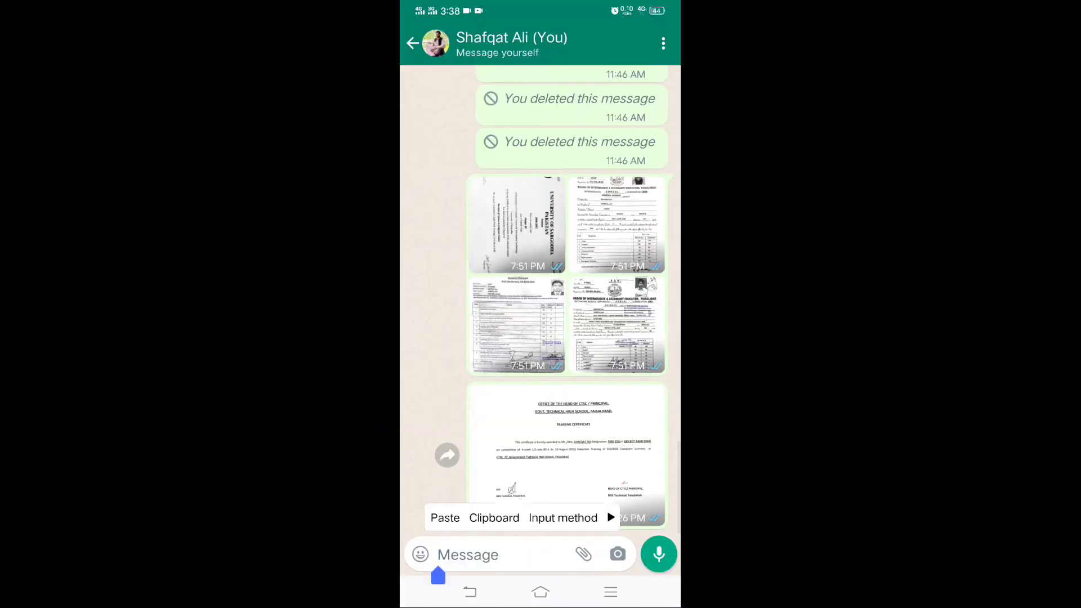
{"action": "left_click", "coordinate": [444, 516]}
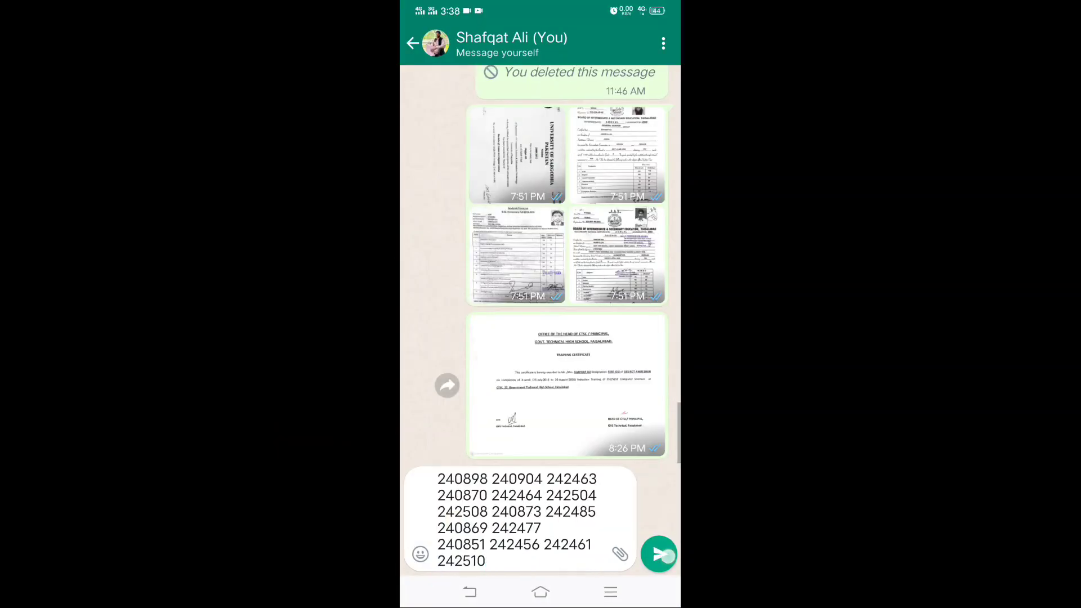
{"action": "left_click", "coordinate": [659, 555]}
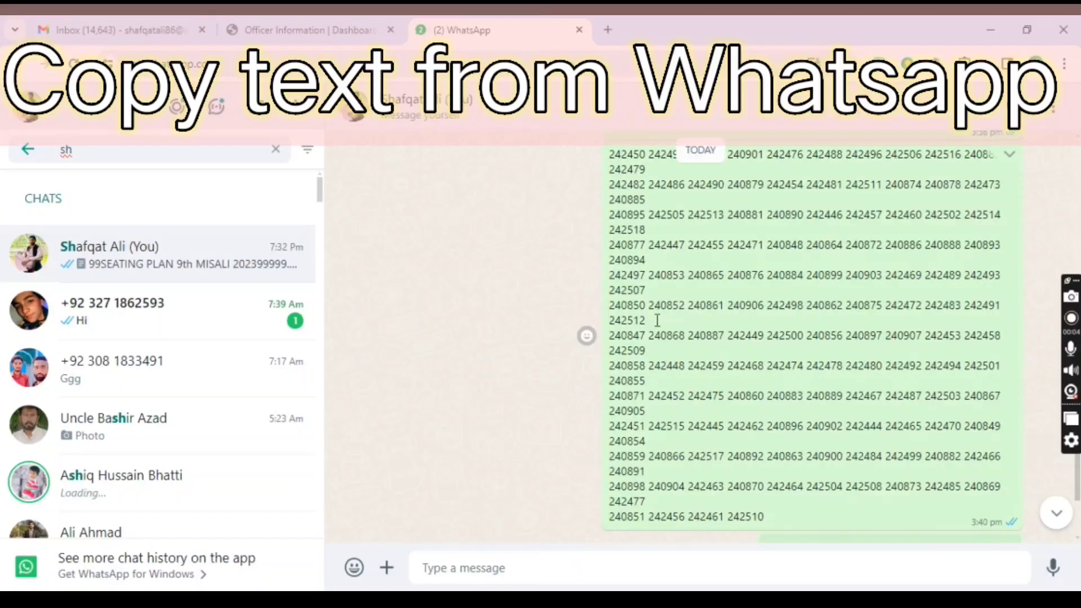
Copy the complete number list from the message in the self-chat in WhatsApp Web.
{"action": "left_click_drag", "start_coordinate": [609, 154], "coordinate": [775, 524]}
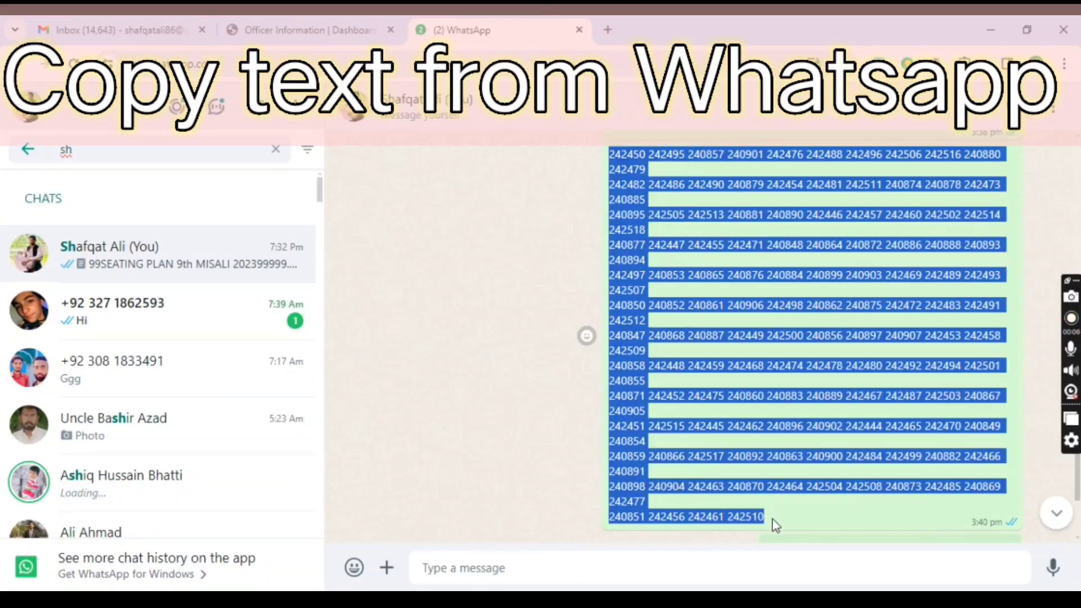
{"action": "right_click", "coordinate": [763, 490]}
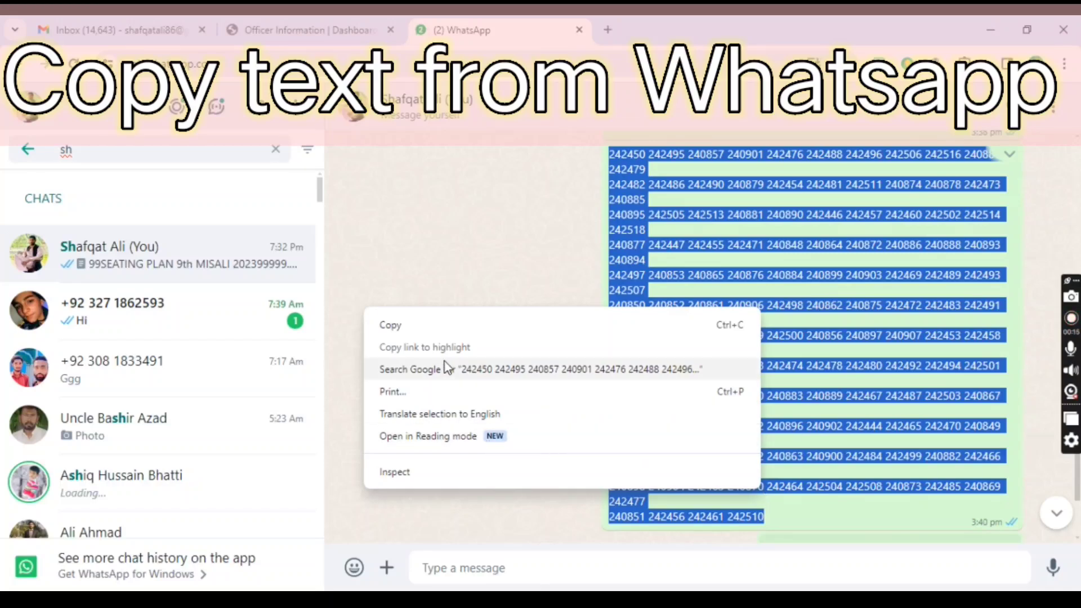
{"action": "left_click", "coordinate": [438, 326]}
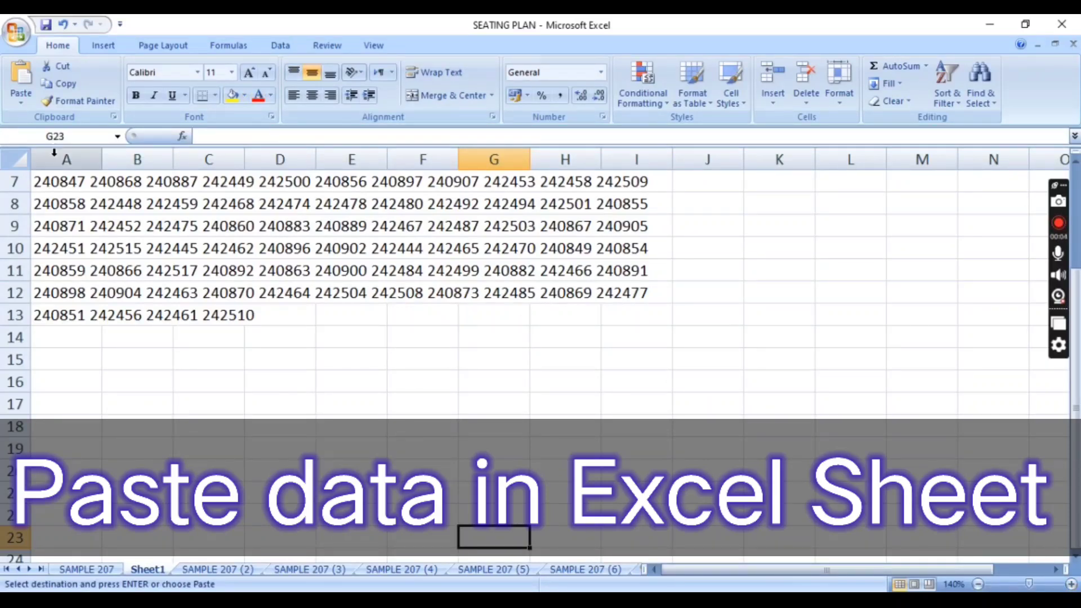
Examine how the pasted number rows are stored in Sheet1, checking columns A and B from the first to the last row.
{"action": "left_click", "coordinate": [54, 155]}
{"action": "key", "text": "Left"}
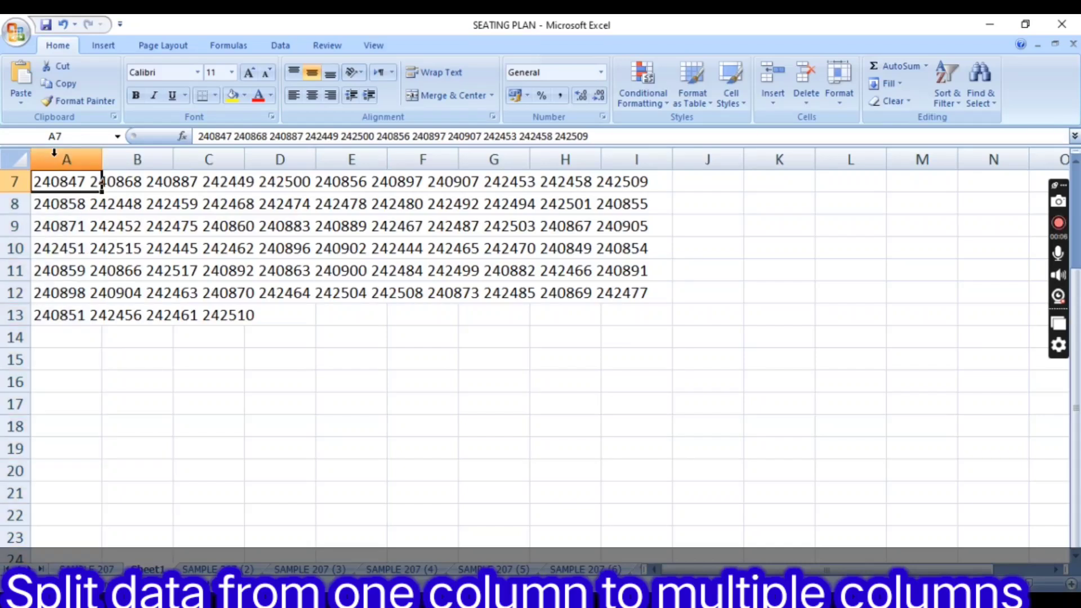
{"action": "key", "text": "Right"}
{"action": "key", "text": "Right"}
{"action": "key", "text": "Left"}
{"action": "key", "text": "Left"}
{"action": "key", "text": "Down"}
{"action": "key", "text": "Down"}
{"action": "key", "text": "Down"}
{"action": "key", "text": "Down"}
{"action": "key", "text": "Down"}
{"action": "key", "text": "Down"}
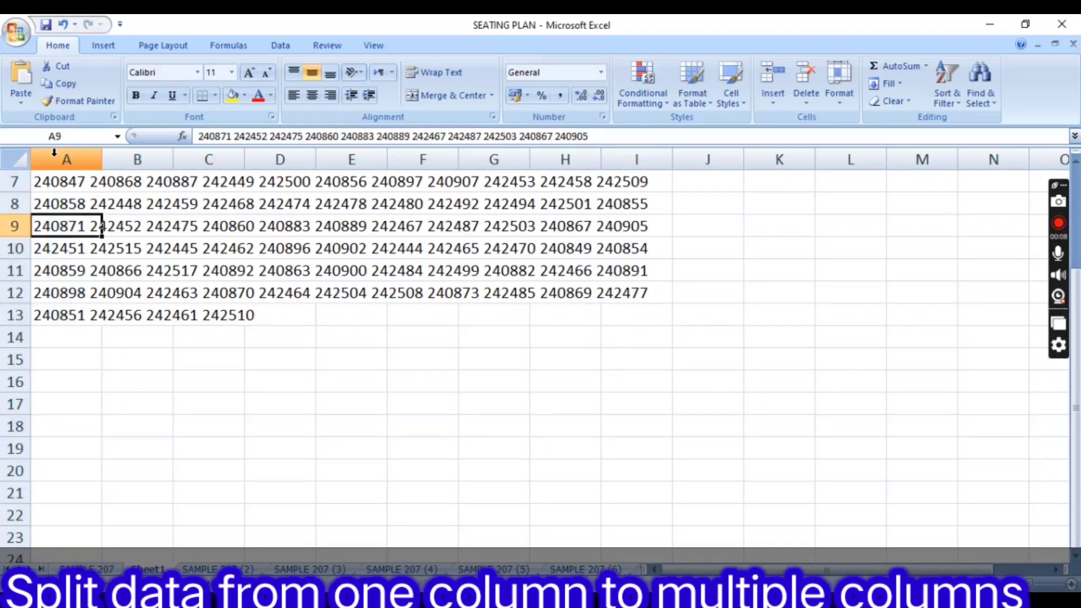
{"action": "key", "text": "Down"}
{"action": "key", "text": "Right"}
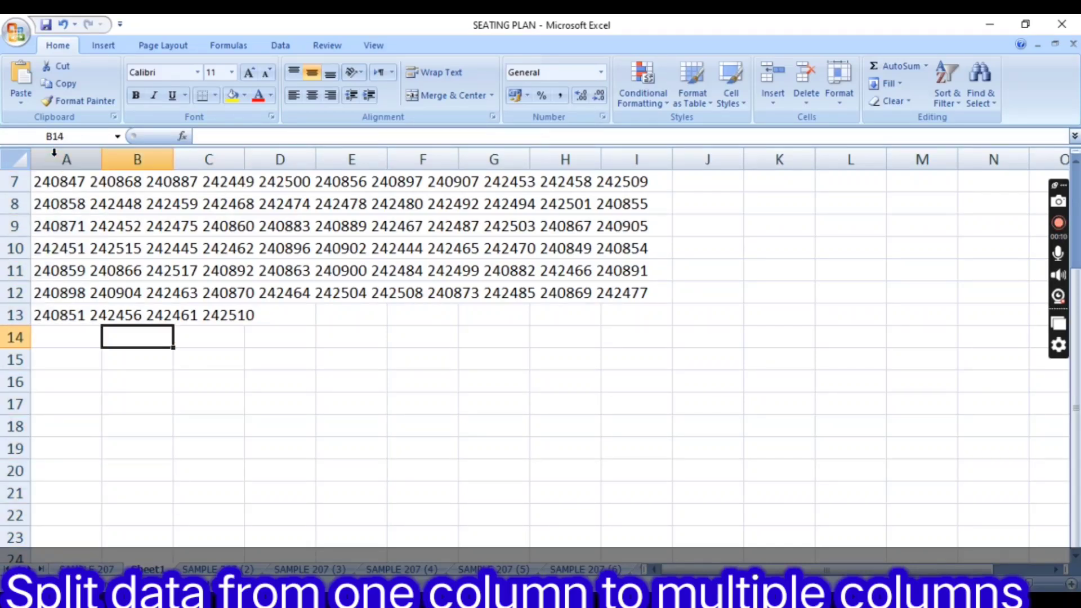
{"action": "key", "text": "Up"}
{"action": "key", "text": "Up"}
{"action": "key", "text": "Up"}
{"action": "key", "text": "Up"}
{"action": "key", "text": "Up"}
{"action": "key", "text": "Up"}
{"action": "key", "text": "Up"}
{"action": "key", "text": "Up"}
{"action": "key", "text": "Up"}
{"action": "key", "text": "Up"}
{"action": "key", "text": "Up"}
{"action": "key", "text": "Up"}
{"action": "key", "text": "Up"}
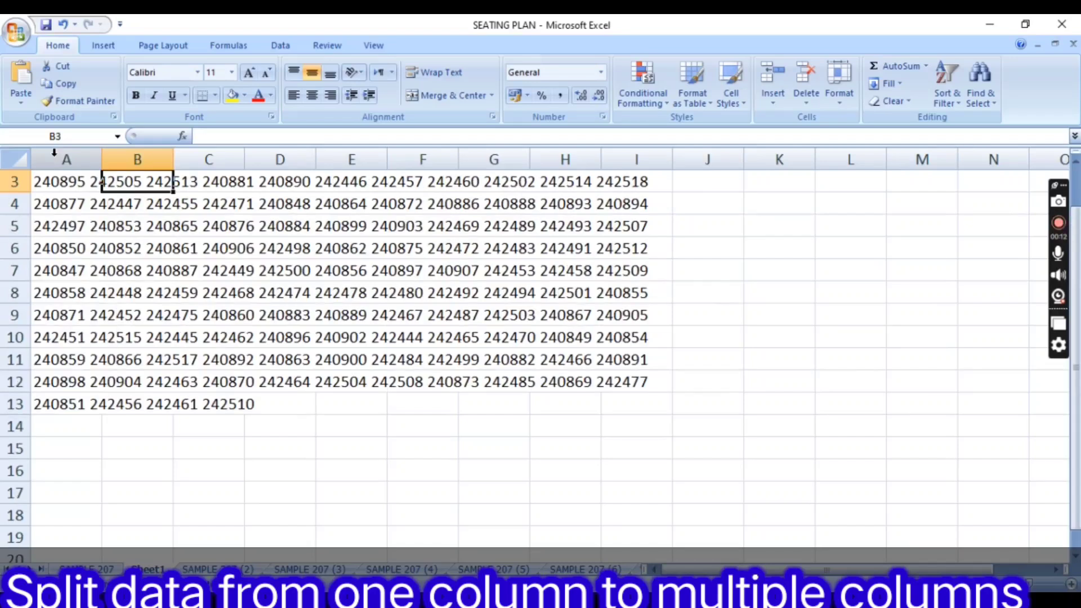
{"action": "key", "text": "Left"}
Split column A into separate columns with Text to Columns, using the Delimited type and adding Space as a delimiter.
{"action": "left_click", "coordinate": [54, 155]}
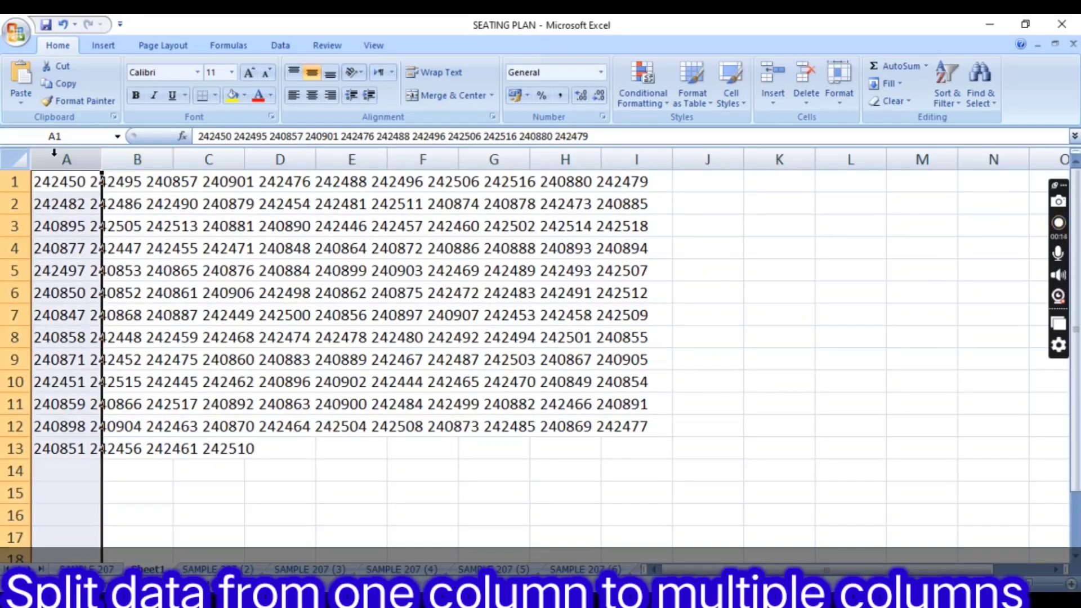
{"action": "left_click", "coordinate": [289, 45]}
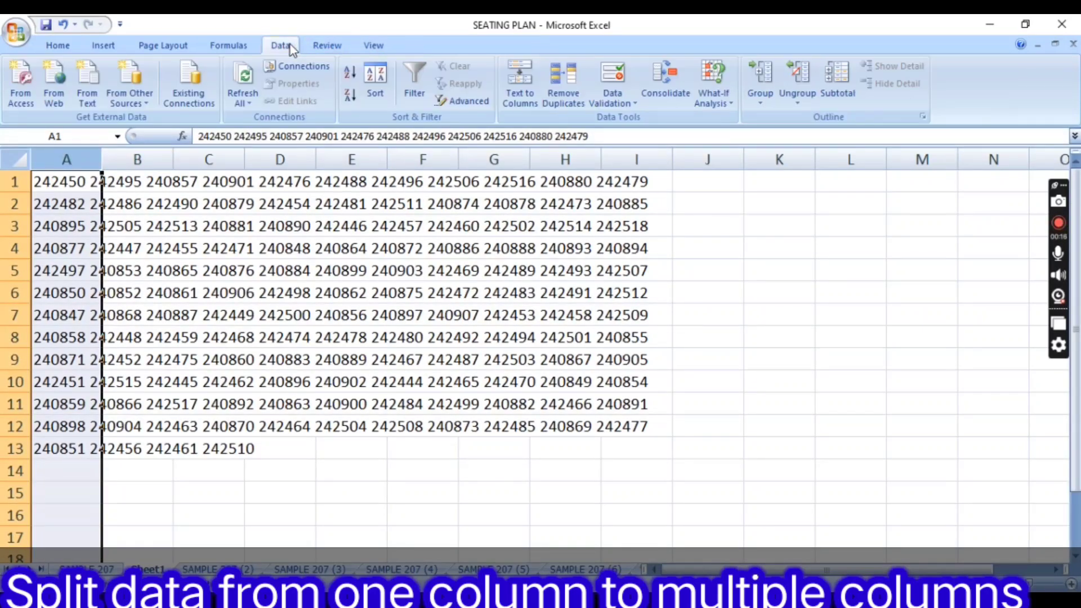
{"action": "left_click", "coordinate": [519, 103]}
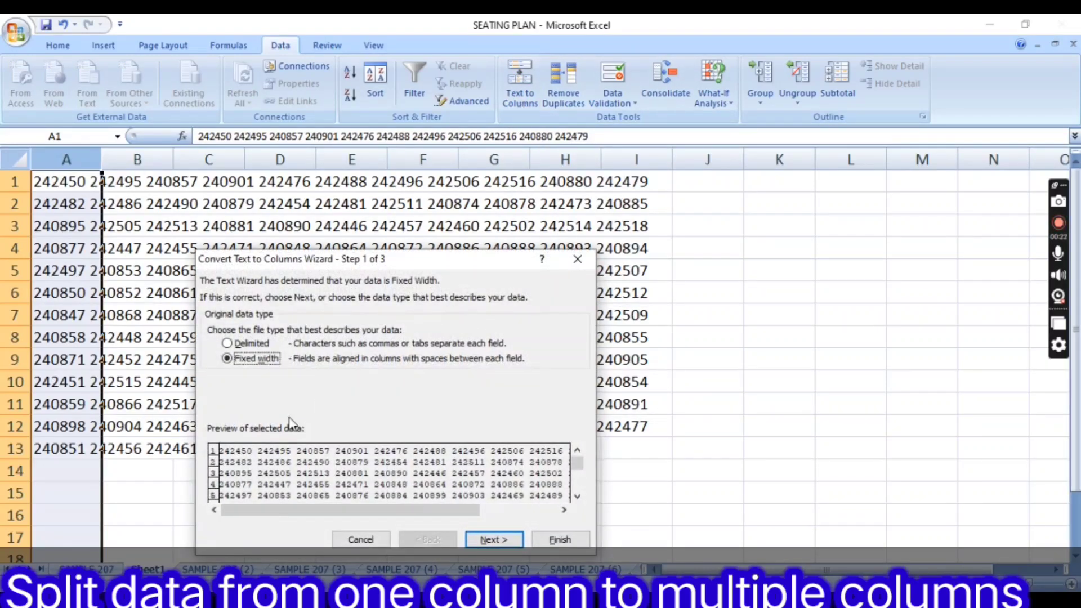
{"action": "left_click", "coordinate": [246, 348]}
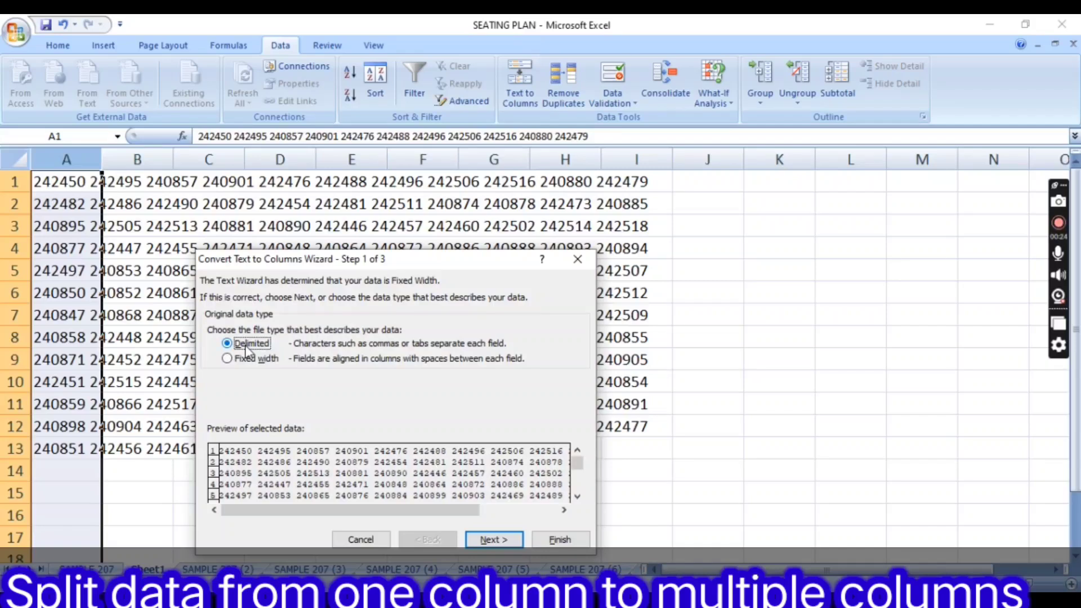
{"action": "left_click", "coordinate": [493, 541]}
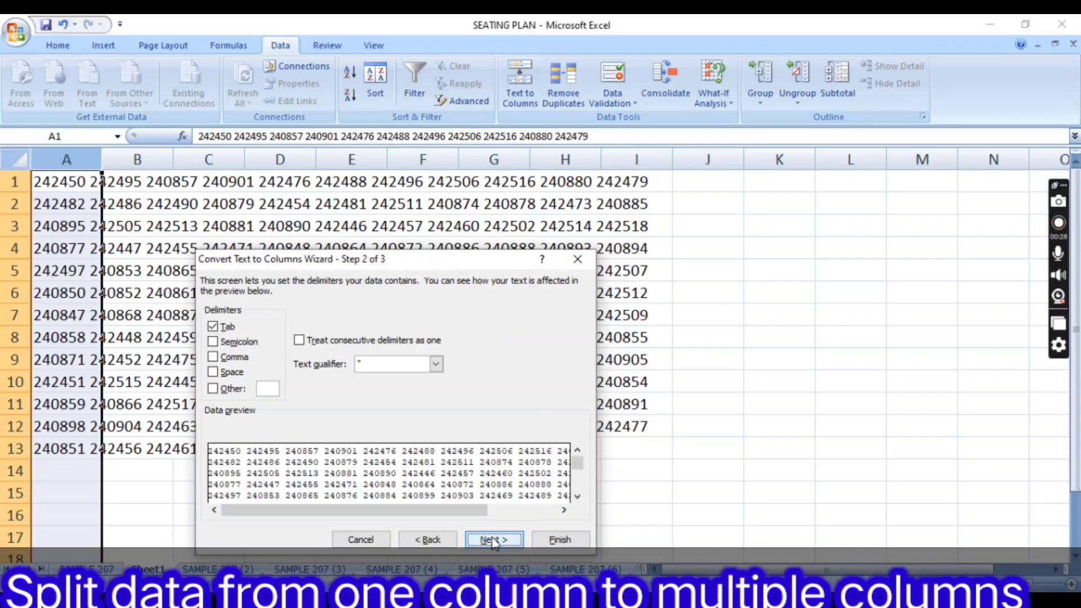
{"action": "left_click", "coordinate": [213, 372]}
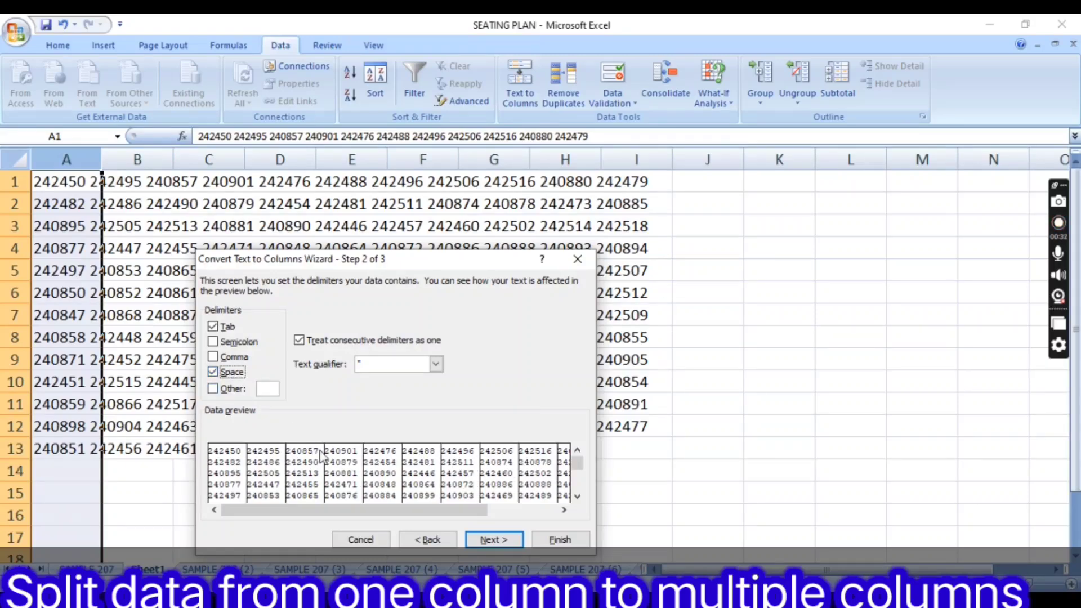
{"action": "left_click", "coordinate": [560, 540]}
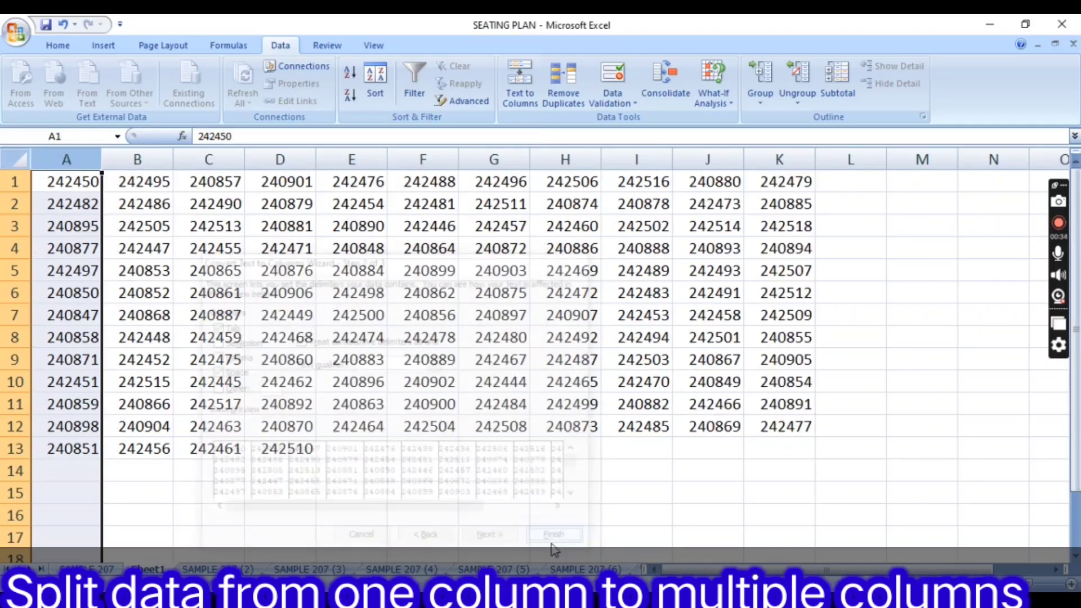
Enter 1 in Q8 and 2 in R8 of the SAMPLE 207 (2) sheet and fill the series across to 11 in AA8.
{"action": "left_click", "coordinate": [490, 511]}
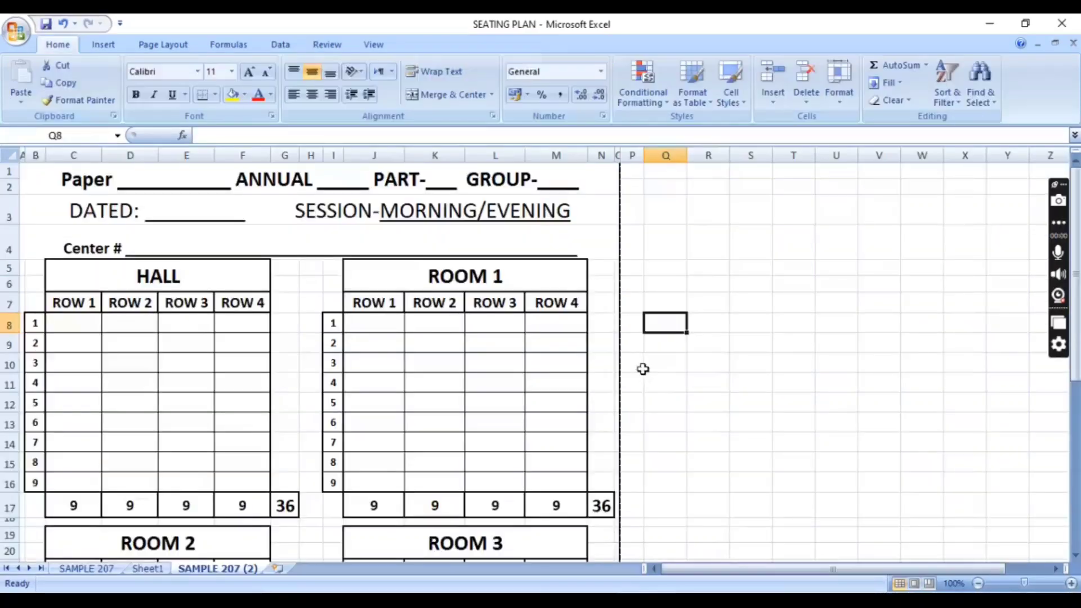
{"action": "key", "text": "Up"}
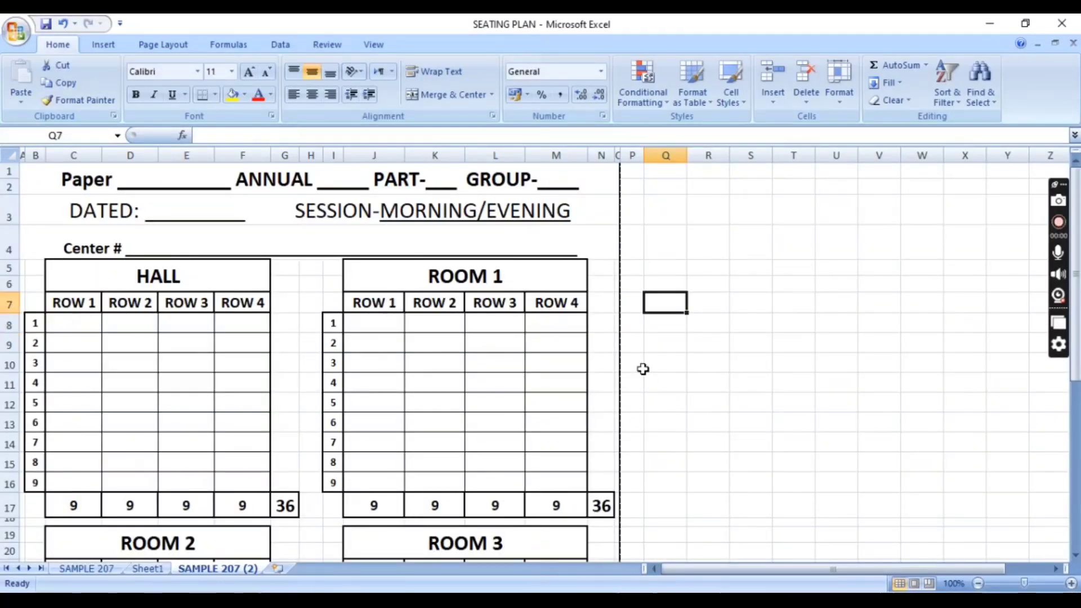
{"action": "key", "text": "Down"}
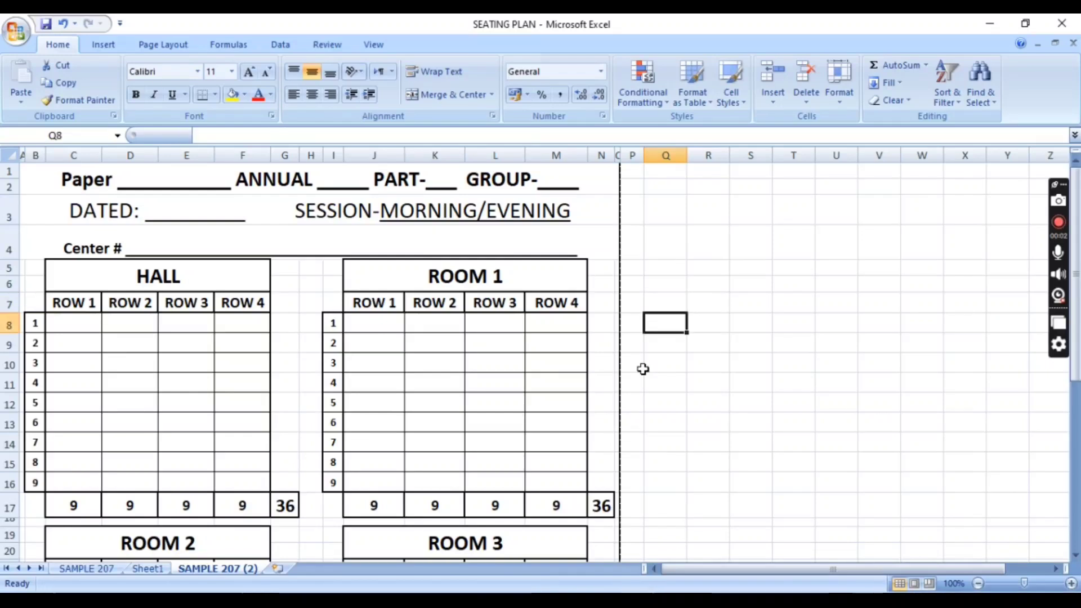
{"action": "type", "text": "1"}
{"action": "key", "text": "Tab"}
{"action": "type", "text": "2"}
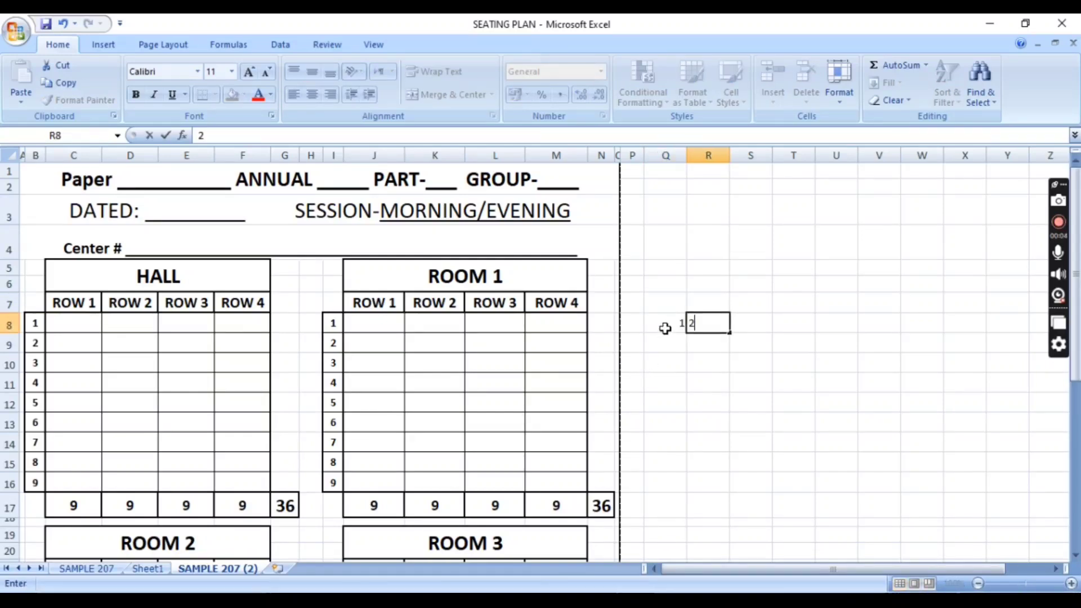
{"action": "left_click_drag", "start_coordinate": [664, 325], "coordinate": [980, 333]}
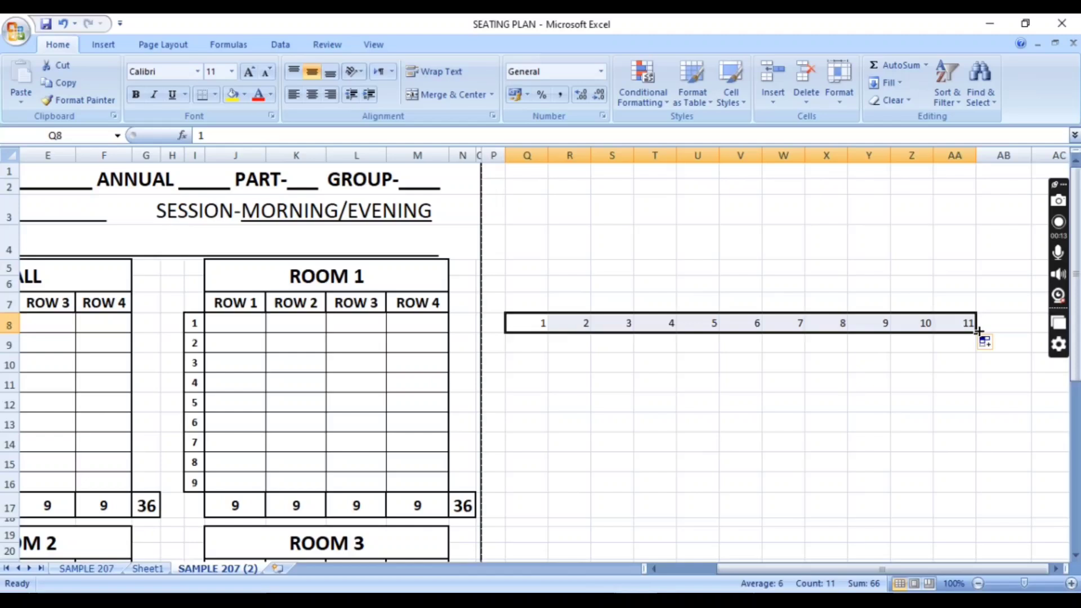
Fill Q9:AA9 with the series 12 to 22 and extend both number rows down to row 21, ending at 154.
{"action": "left_click", "coordinate": [513, 341]}
{"action": "type", "text": "12"}
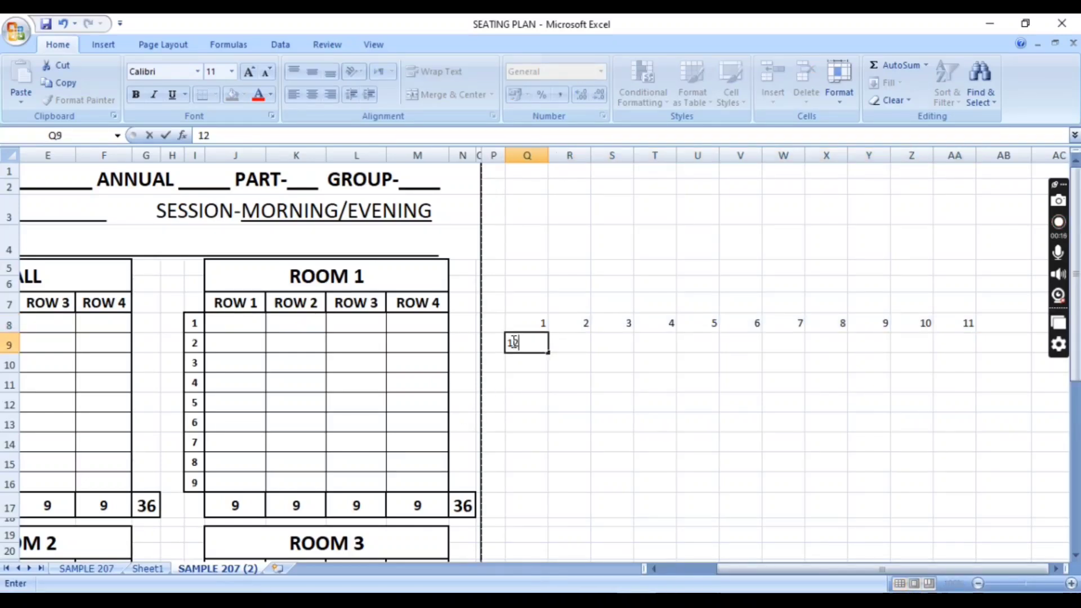
{"action": "left_click", "coordinate": [561, 344]}
{"action": "type", "text": "13"}
{"action": "left_click_drag", "start_coordinate": [532, 343], "coordinate": [951, 353]}
{"action": "left_click_drag", "start_coordinate": [540, 323], "coordinate": [969, 346]}
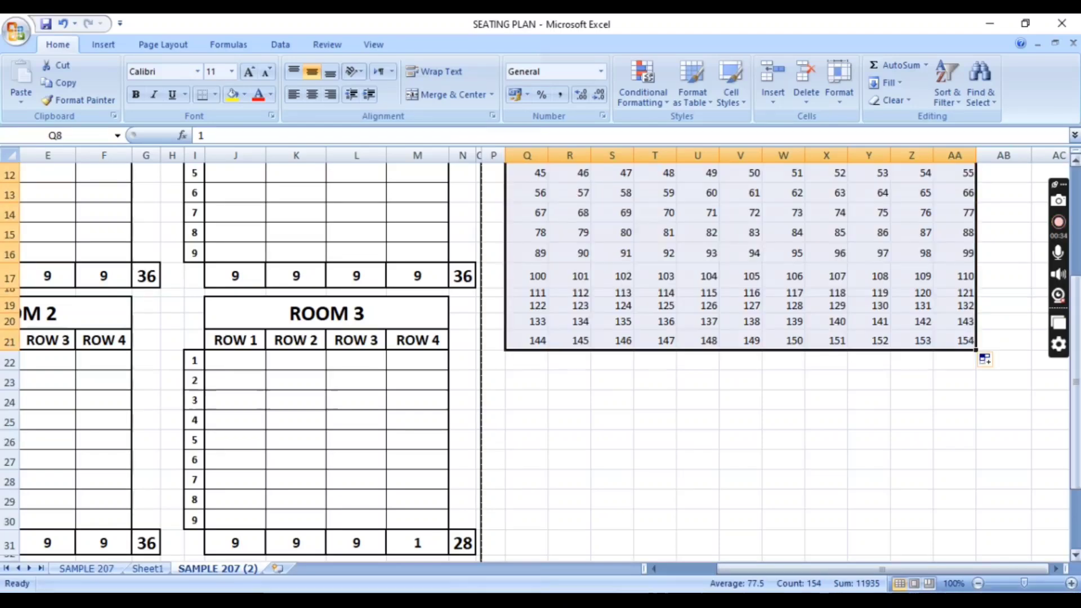
{"action": "scroll", "coordinate": [1078, 397], "scroll_direction": "up", "scroll_amount": 4}
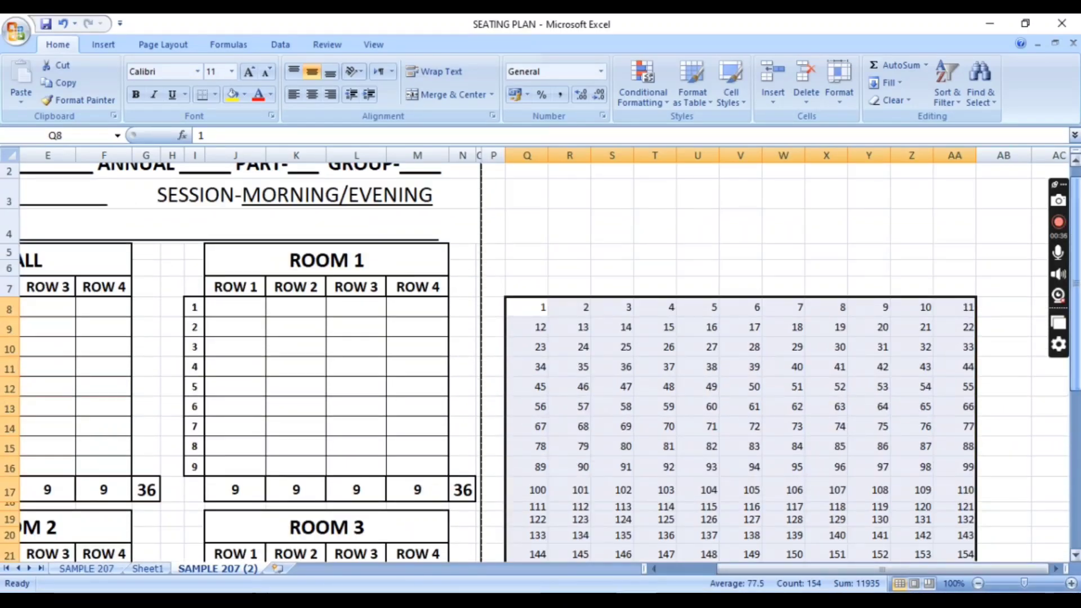
Narrow columns Q to AA, which hold the number grid, to one equal smaller width.
{"action": "left_click", "coordinate": [575, 361]}
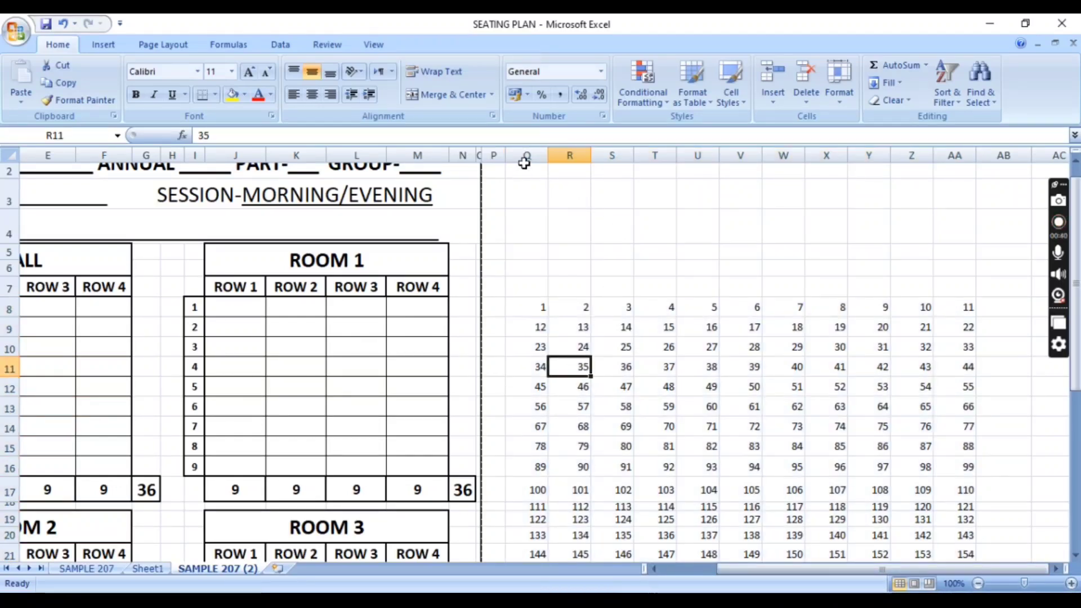
{"action": "left_click_drag", "start_coordinate": [538, 157], "coordinate": [954, 222]}
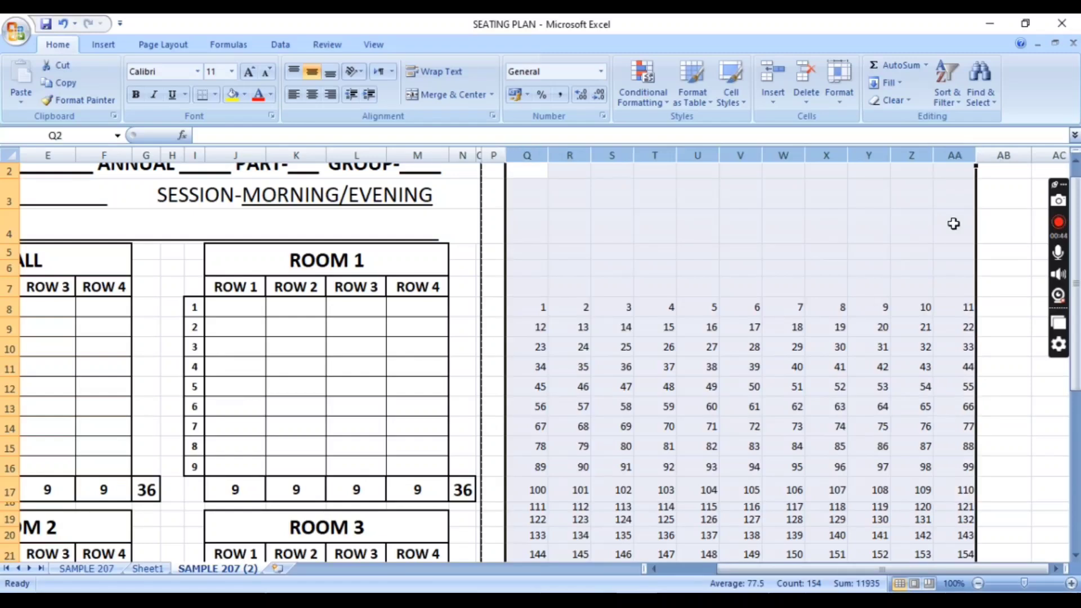
{"action": "left_click_drag", "start_coordinate": [977, 162], "coordinate": [969, 160]}
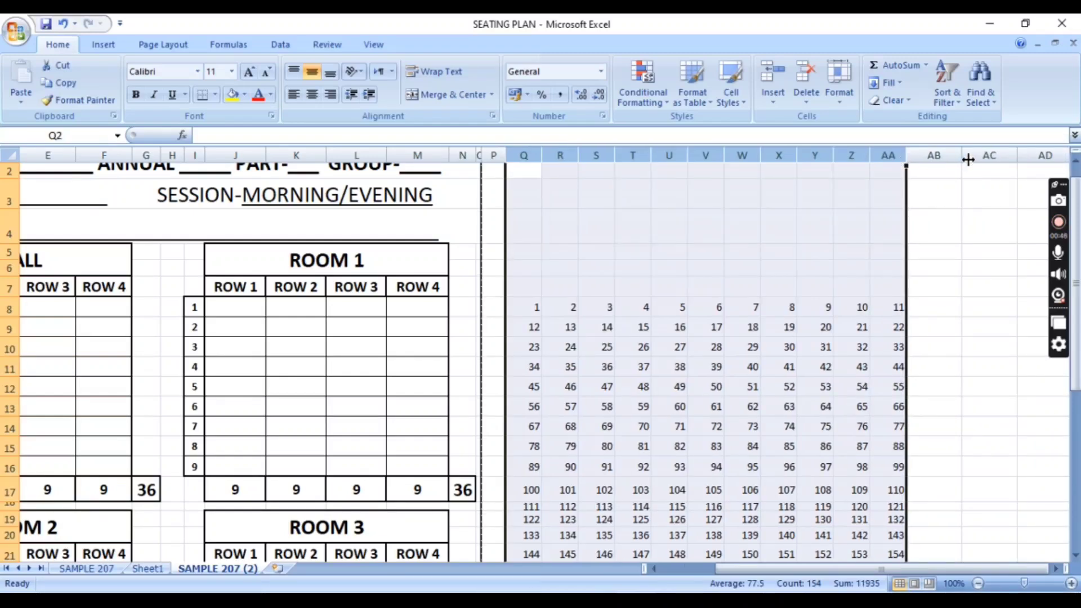
Link the first three seats of HALL ROW 1, cells C8 to C10, to Q8, R8 and S8 with cell-reference formulas.
{"action": "left_click_drag", "start_coordinate": [928, 569], "coordinate": [828, 572]}
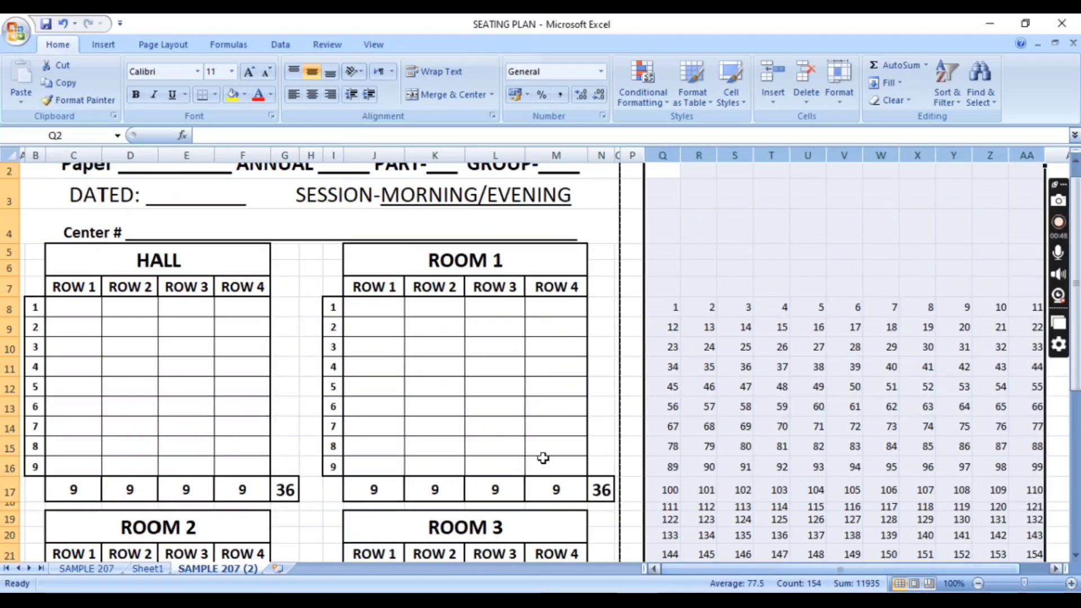
{"action": "left_click", "coordinate": [68, 304]}
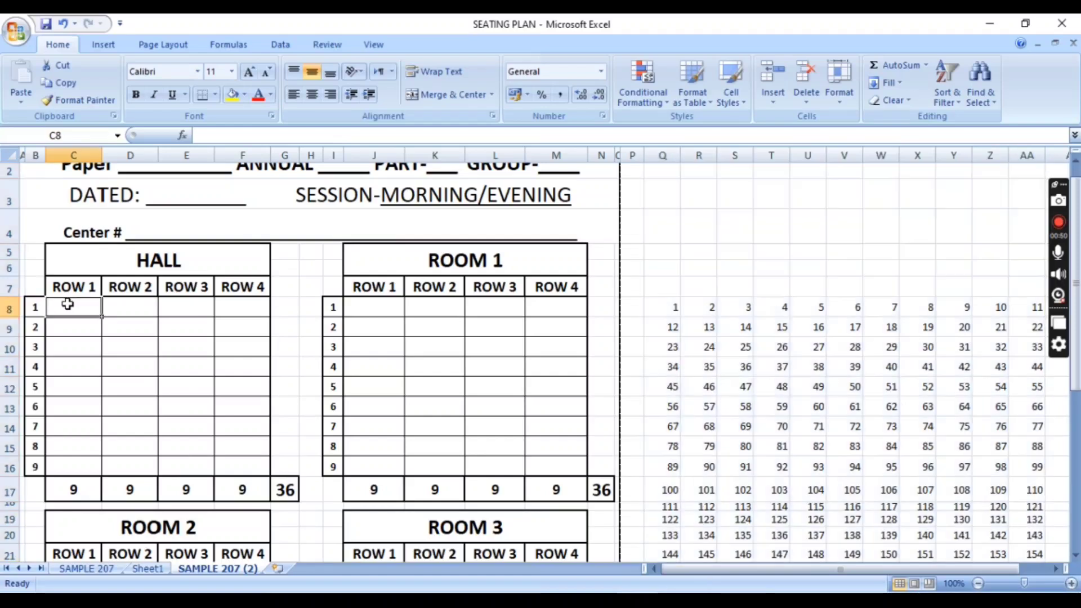
{"action": "type", "text": "="}
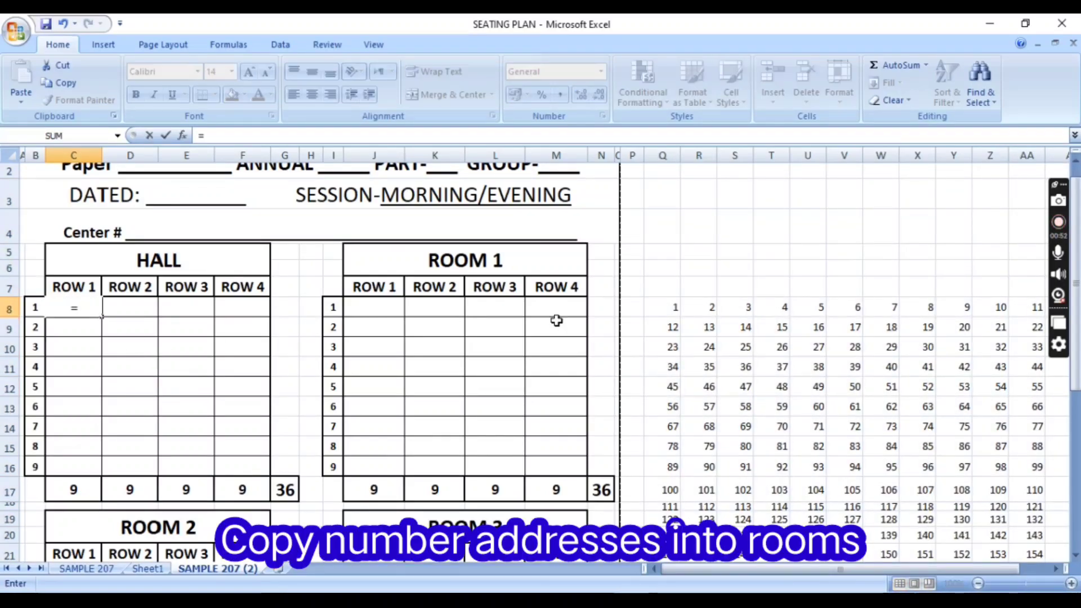
{"action": "left_click", "coordinate": [668, 309]}
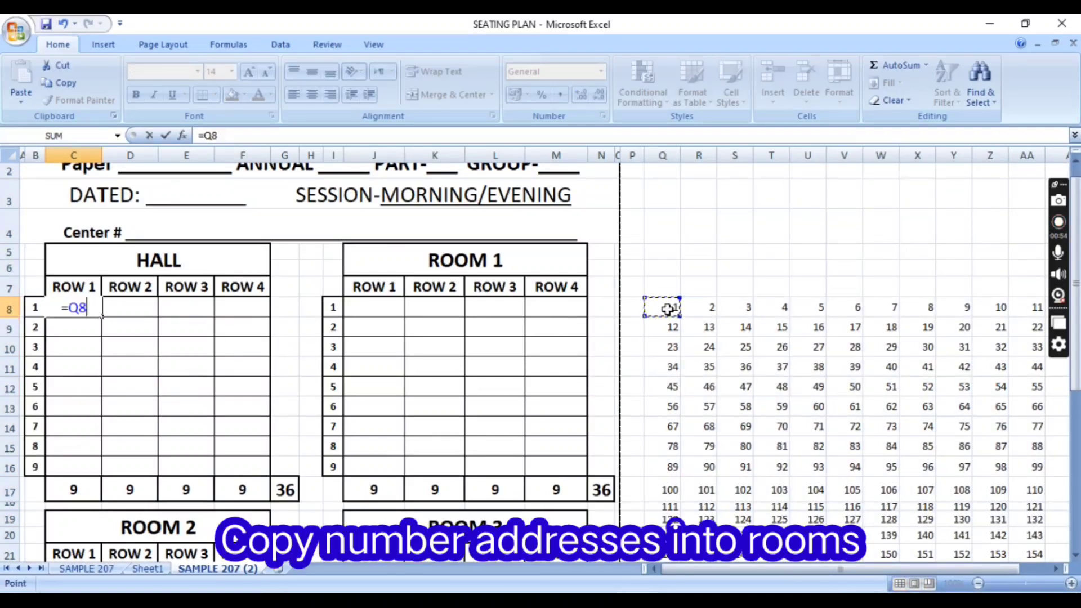
{"action": "key", "text": "Return"}
{"action": "type", "text": "="}
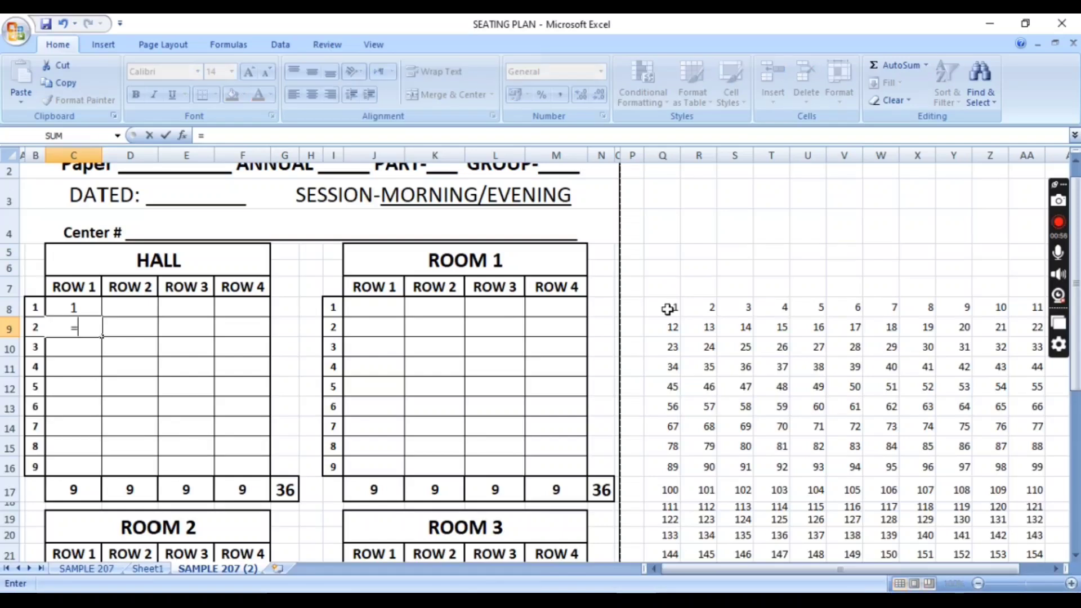
{"action": "left_click", "coordinate": [699, 307]}
{"action": "key", "text": "Return"}
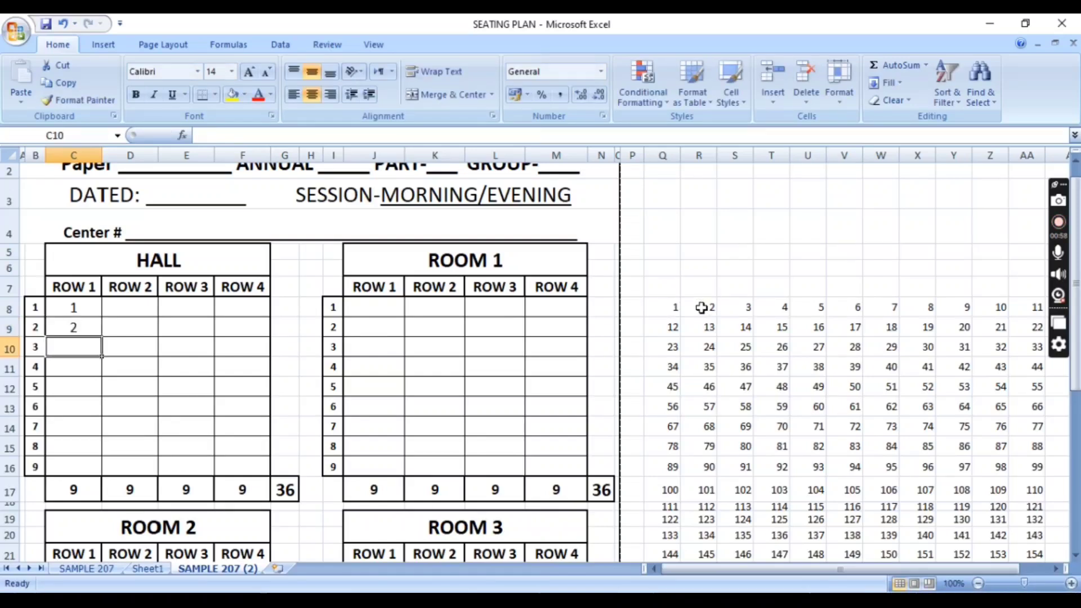
{"action": "type", "text": "="}
{"action": "left_click", "coordinate": [731, 307]}
{"action": "key", "text": "Return"}
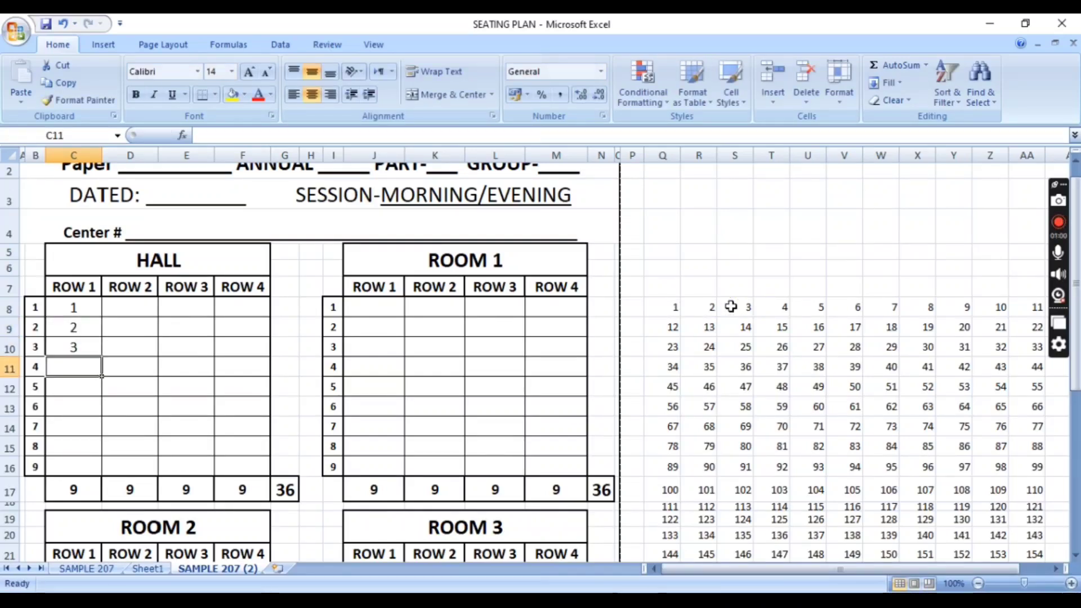
Link seats 4 to 6 of HALL ROW 1, cells C11 to C13, to T8, U8 and V8 in the number grid.
{"action": "type", "text": "="}
{"action": "left_click", "coordinate": [770, 307]}
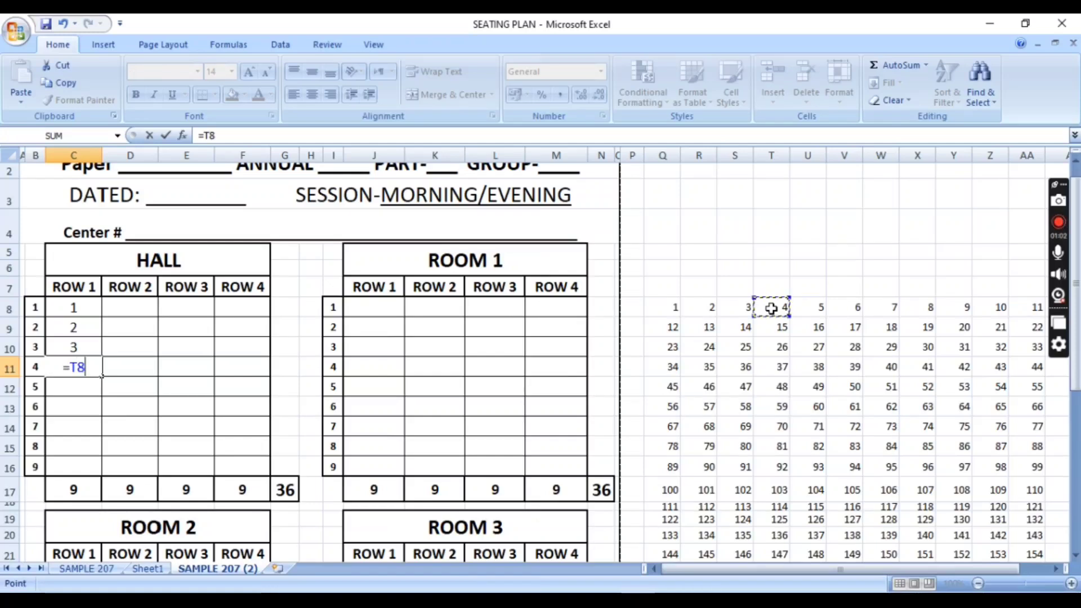
{"action": "key", "text": "Return"}
{"action": "type", "text": "="}
{"action": "type", "text": "C11+1"}
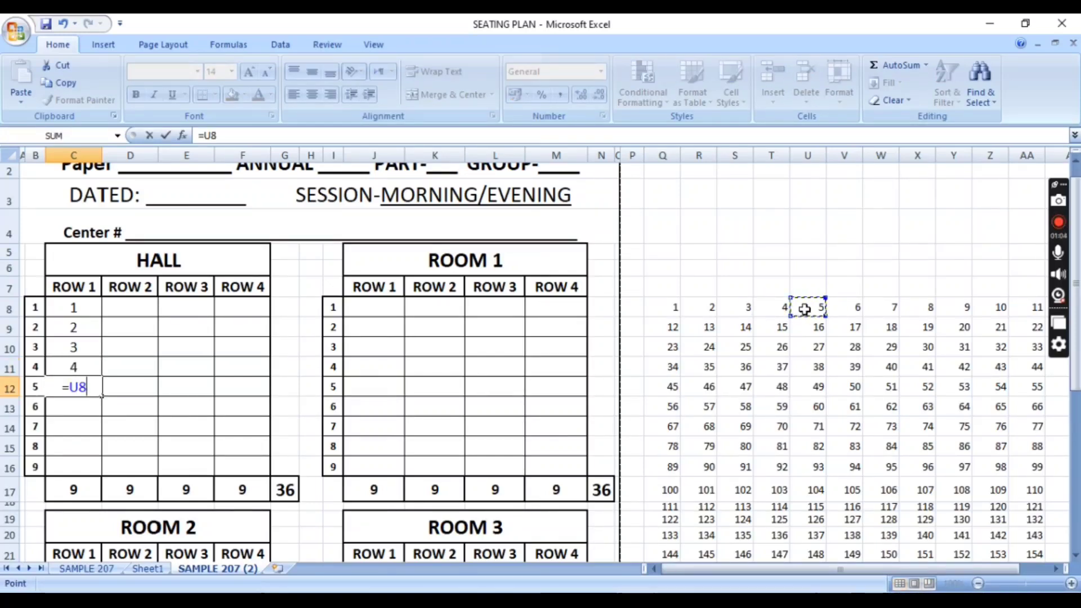
{"action": "key", "text": "Return"}
{"action": "type", "text": "="}
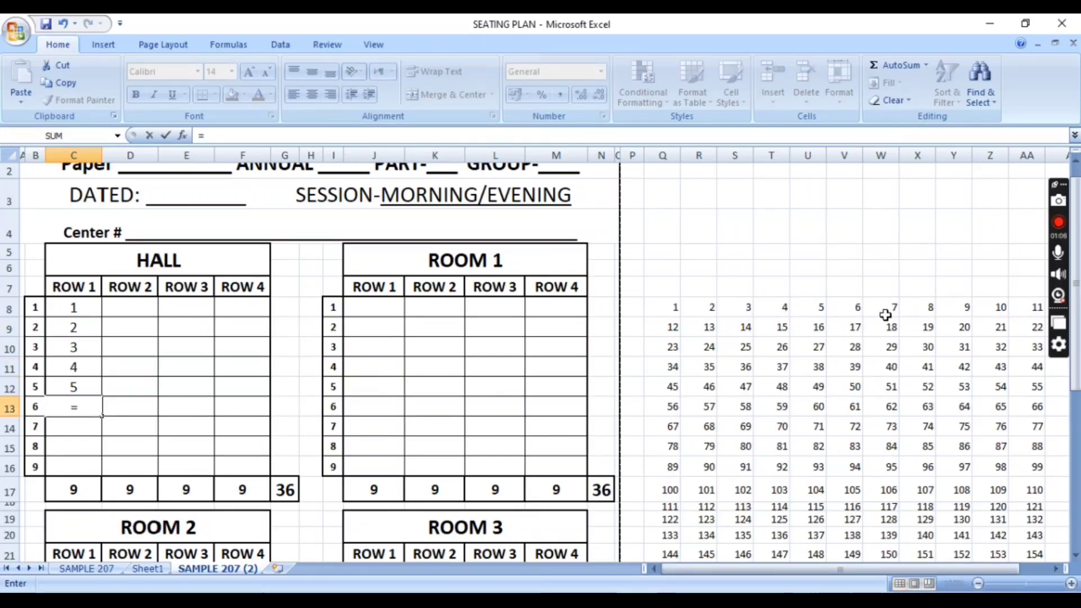
{"action": "left_click", "coordinate": [847, 307]}
{"action": "key", "text": "Return"}
Link seats 7 to 9 of HALL ROW 1, cells C14 to C16, to W8, X8 and Y8 in the number grid.
{"action": "type", "text": "="}
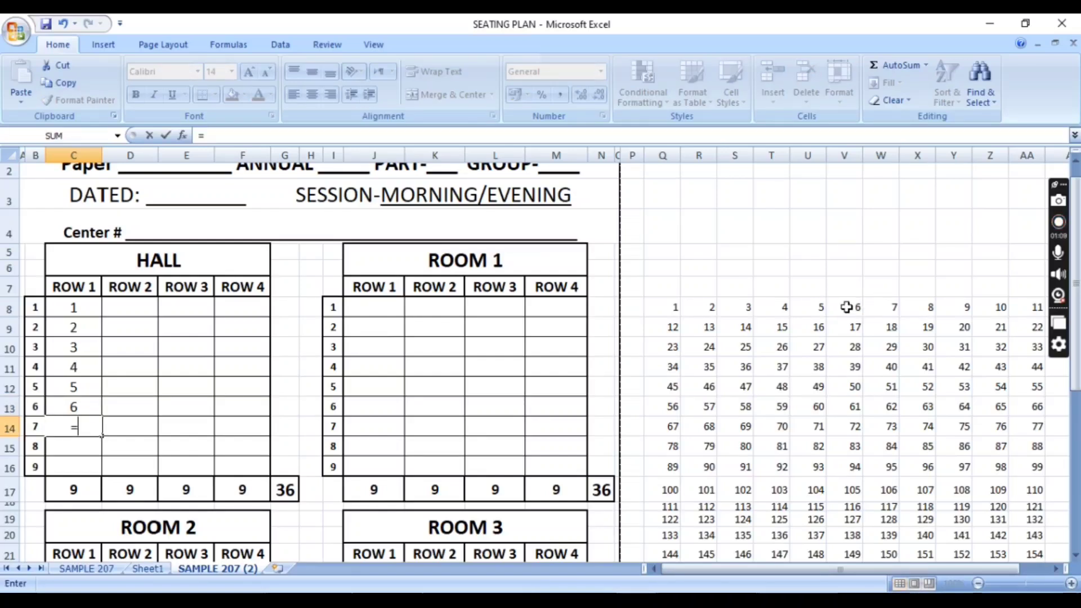
{"action": "left_click", "coordinate": [886, 309]}
{"action": "key", "text": "Return"}
{"action": "type", "text": "="}
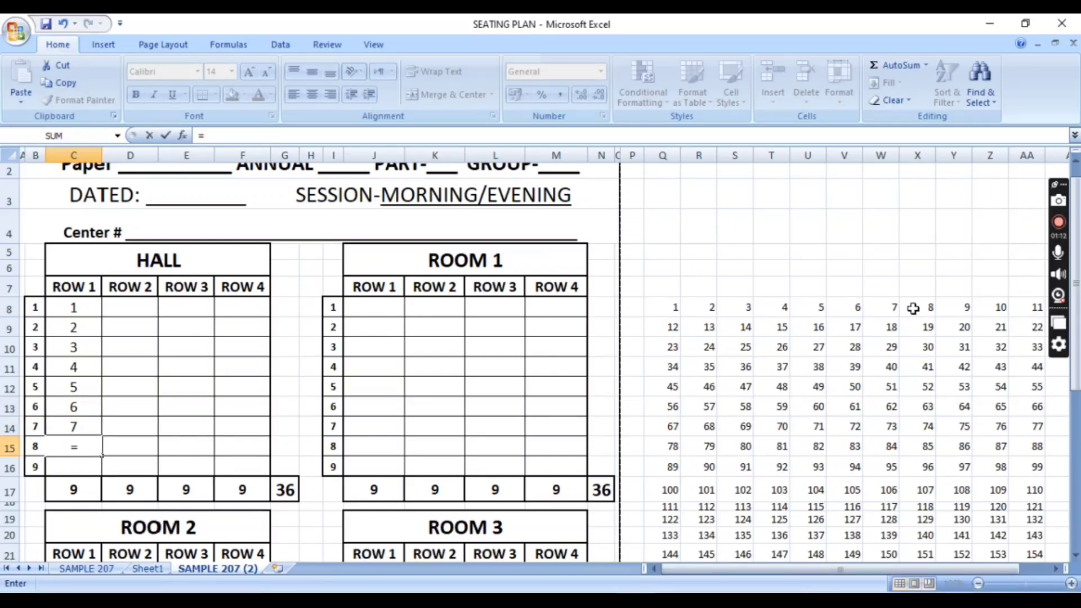
{"action": "left_click", "coordinate": [913, 308]}
{"action": "key", "text": "Return"}
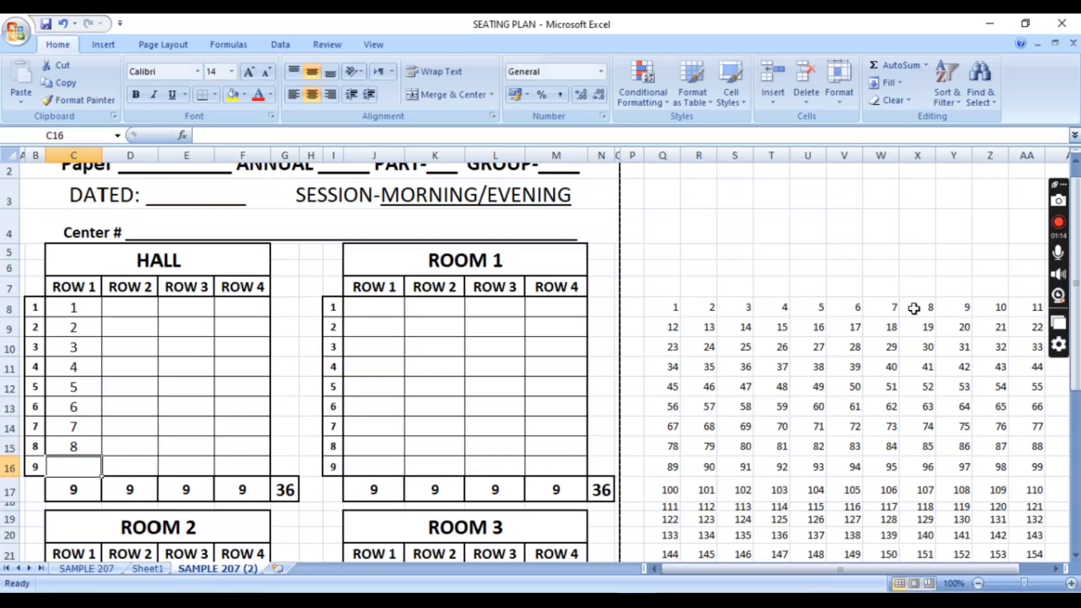
{"action": "type", "text": "="}
{"action": "left_click", "coordinate": [952, 310]}
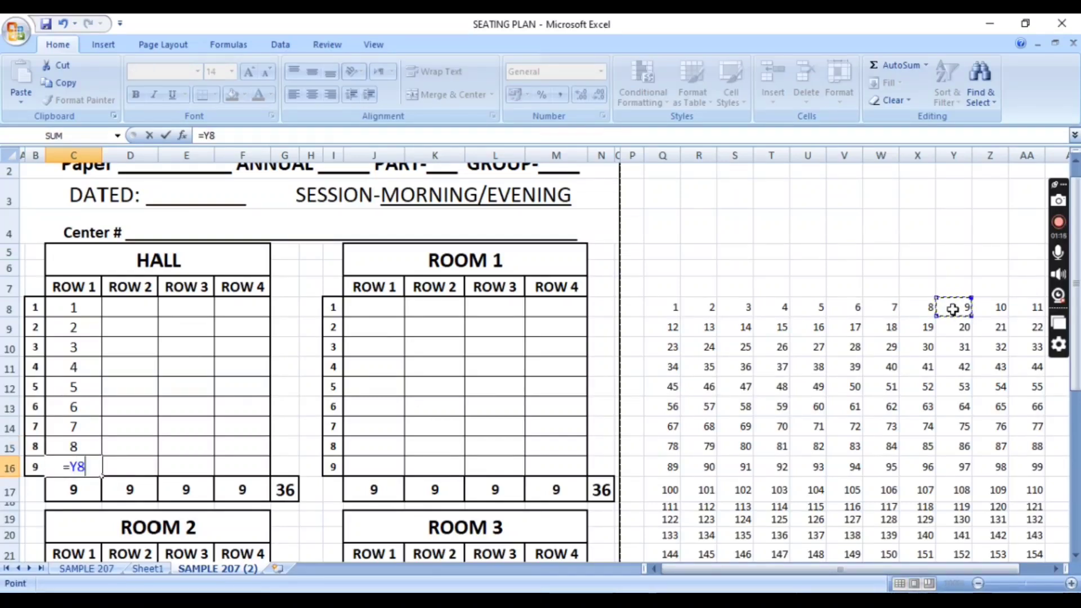
{"action": "key", "text": "Return"}
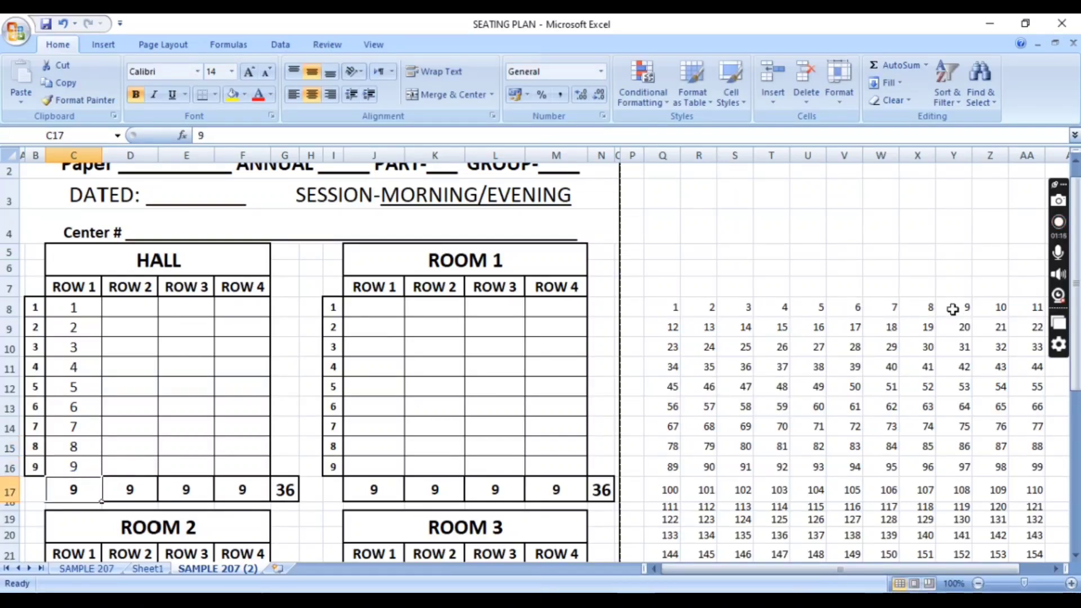
Link the first two seats of HALL ROW 2, cells D8 and D9, to Z8 and AA8 in the number grid.
{"action": "left_click", "coordinate": [145, 309]}
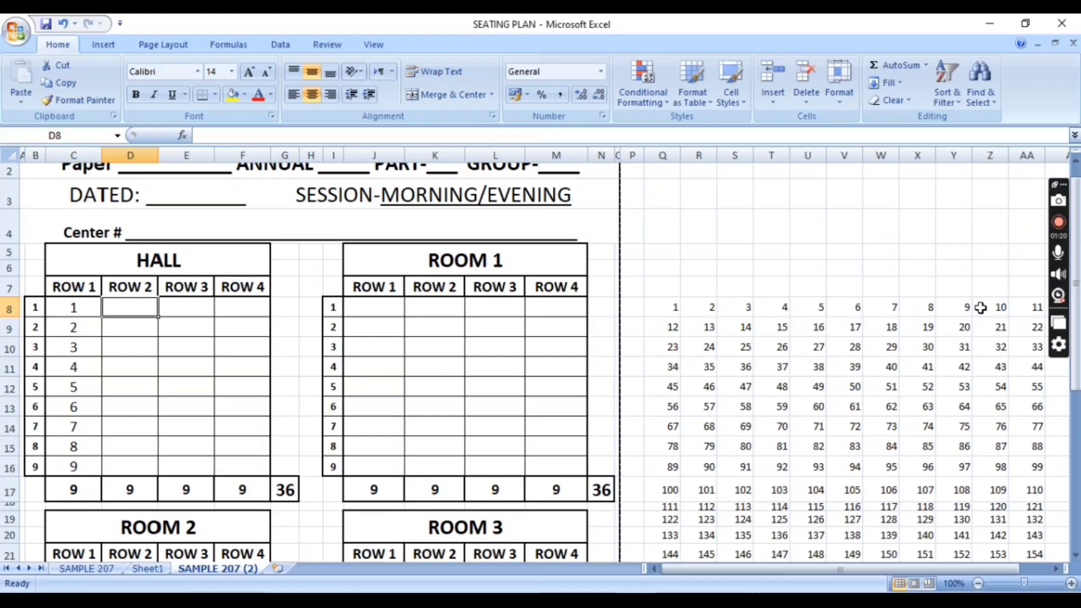
{"action": "type", "text": "="}
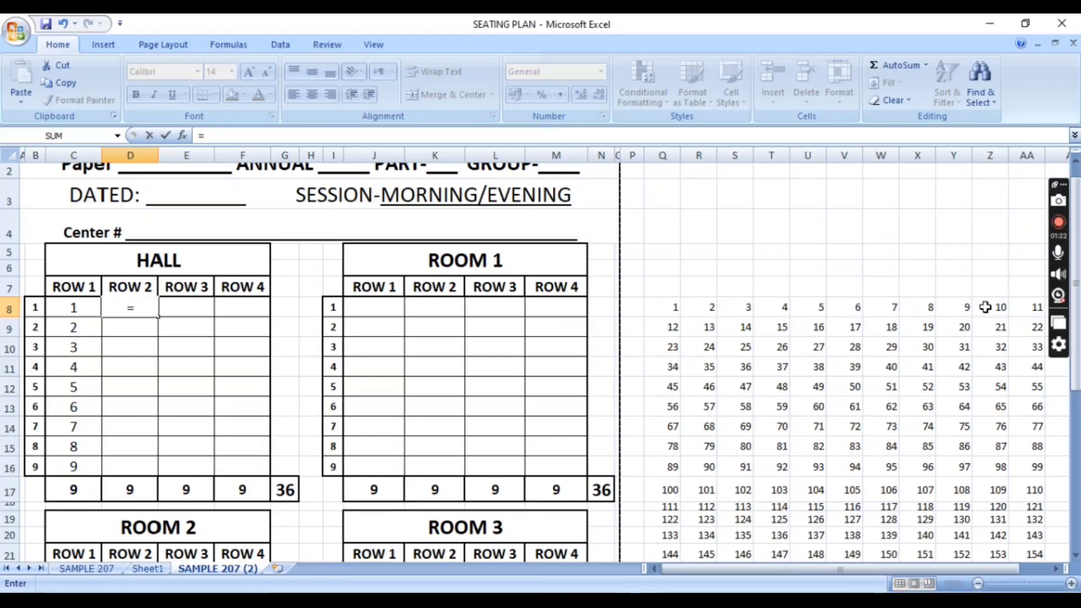
{"action": "left_click", "coordinate": [985, 307]}
{"action": "key", "text": "Return"}
{"action": "type", "text": "="}
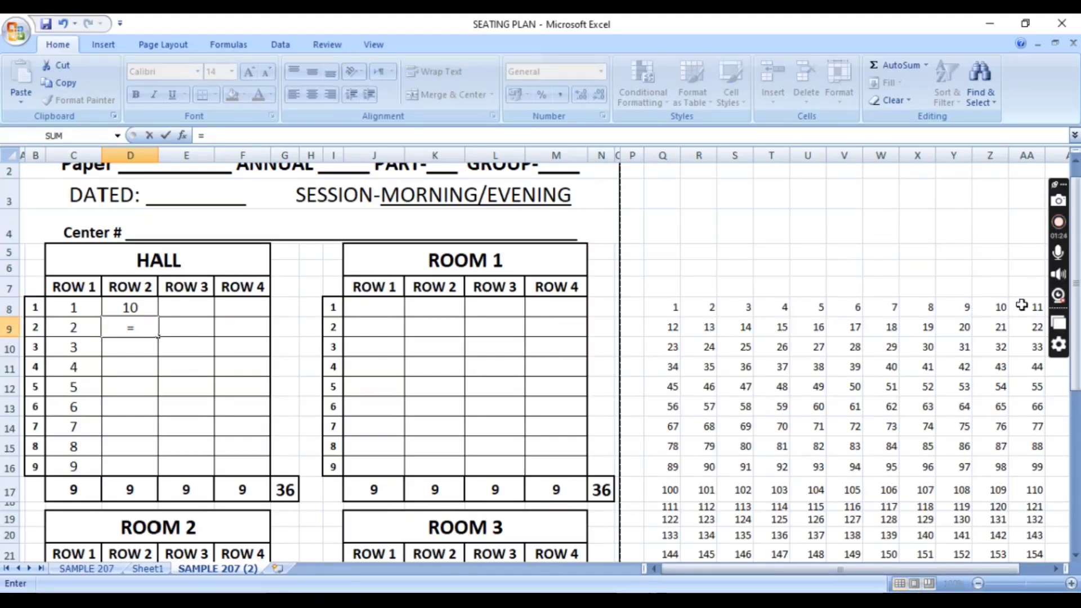
{"action": "left_click", "coordinate": [1022, 306]}
{"action": "key", "text": "Return"}
Link seats 3 to 5 of HALL ROW 2, cells D10 to D12, to Q9, R9 and S9 in the number grid.
{"action": "type", "text": "="}
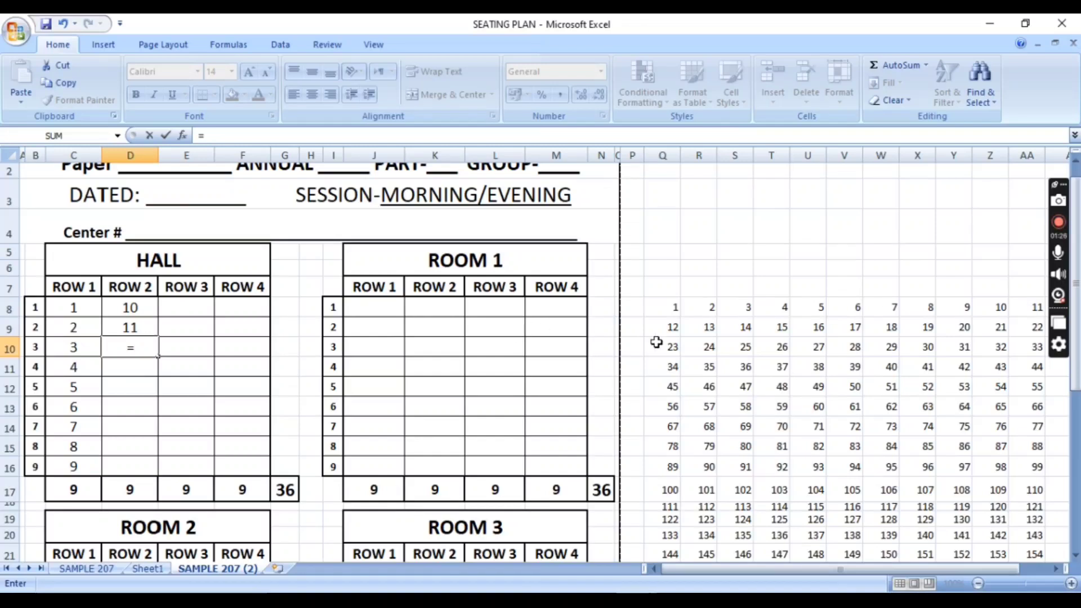
{"action": "left_click", "coordinate": [669, 327]}
{"action": "key", "text": "Return"}
{"action": "type", "text": "="}
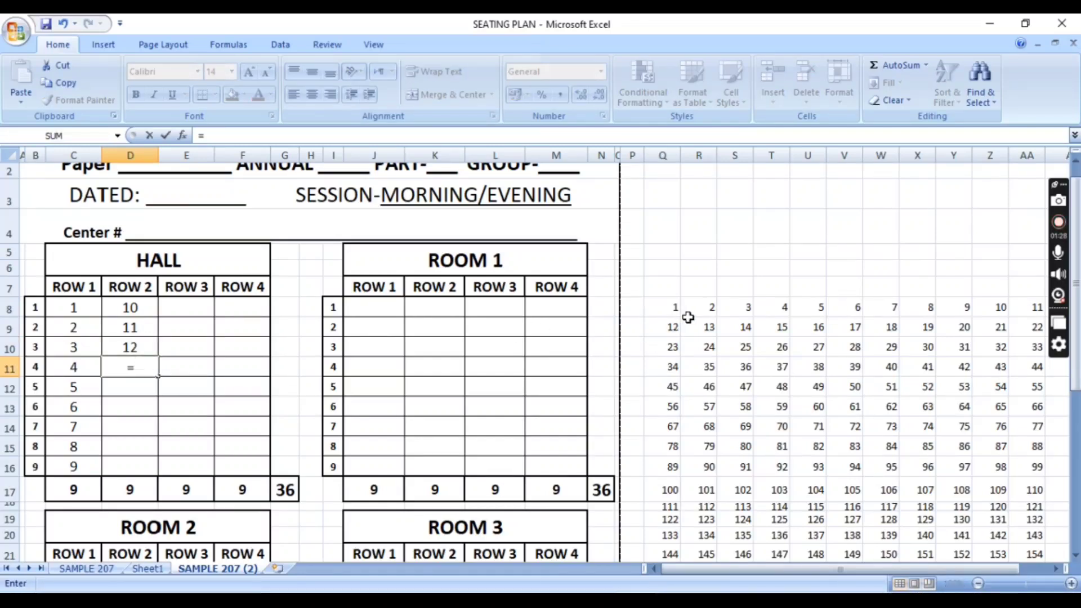
{"action": "left_click", "coordinate": [700, 329]}
{"action": "key", "text": "Return"}
{"action": "type", "text": "="}
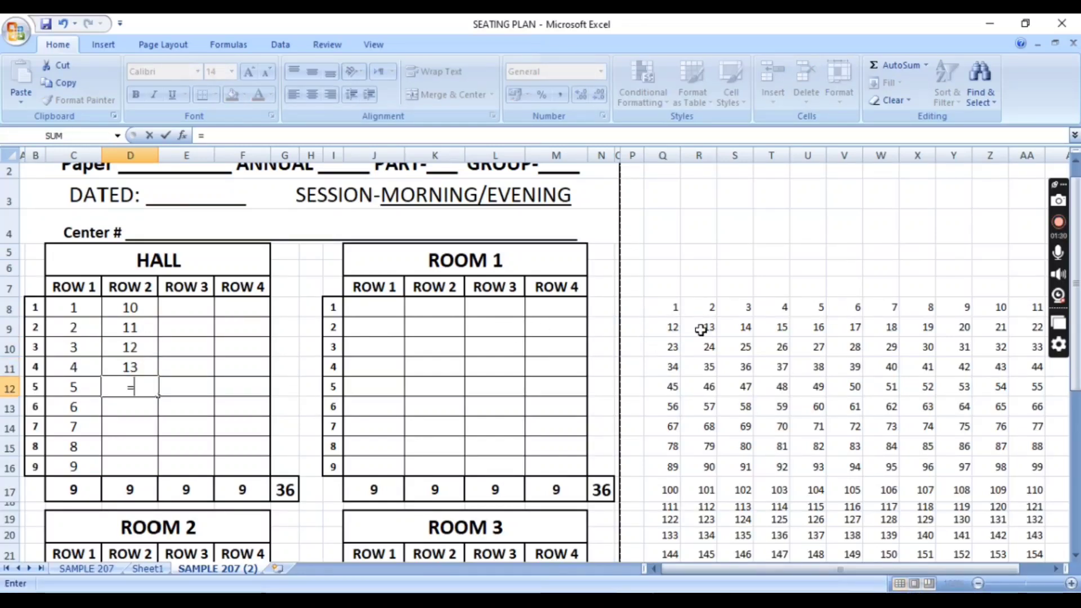
{"action": "left_click", "coordinate": [731, 326]}
{"action": "key", "text": "Return"}
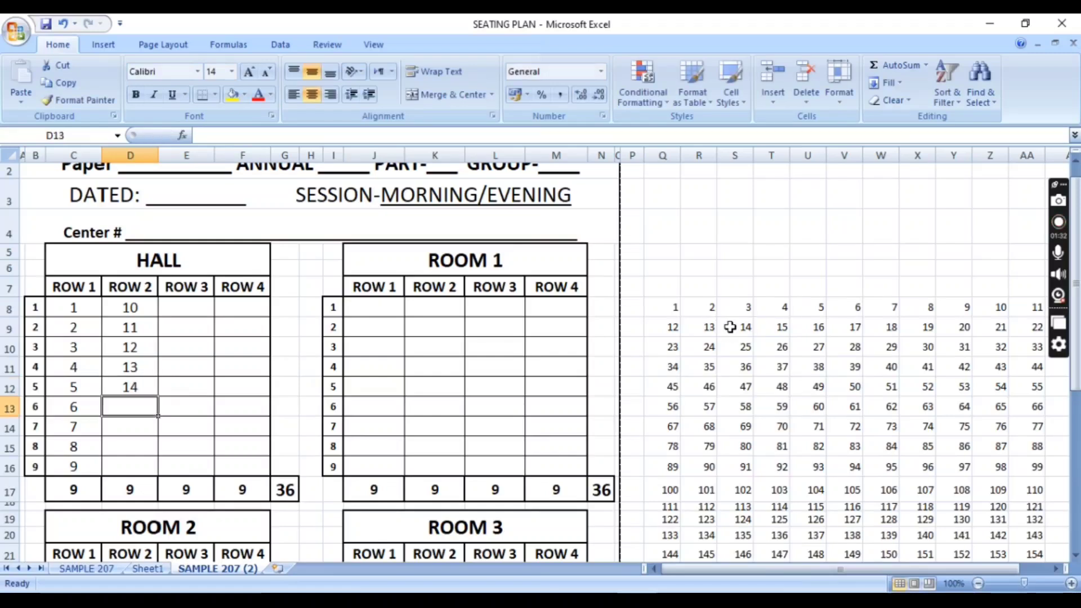
Link seats 6 and 7 of HALL ROW 2, cells D13 and D14, to T9 and U9 in the number grid.
{"action": "type", "text": "="}
{"action": "left_click", "coordinate": [772, 327]}
{"action": "key", "text": "Return"}
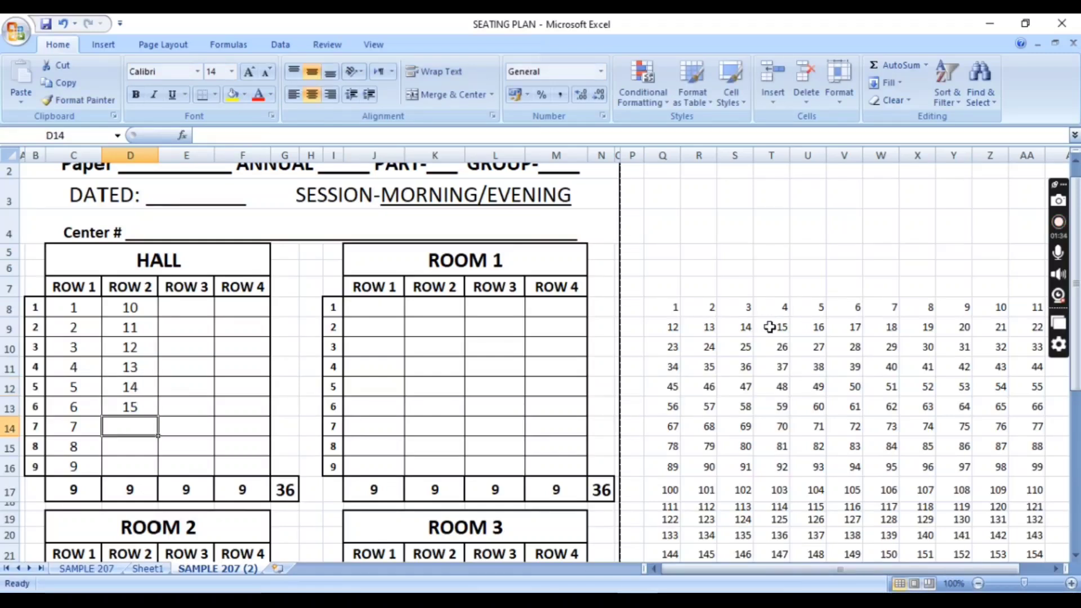
{"action": "type", "text": "="}
{"action": "left_click", "coordinate": [811, 329]}
{"action": "key", "text": "Return"}
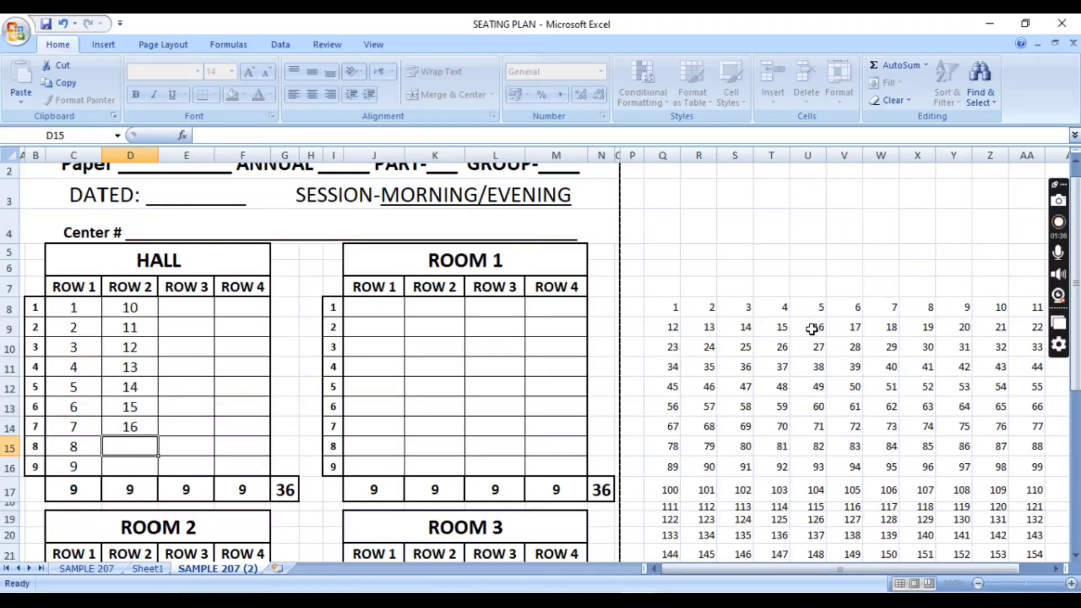
Link the last two seats of HALL ROW 2, cells D15 and D16, to V9 and W9 in the number grid.
{"action": "type", "text": "="}
{"action": "left_click", "coordinate": [846, 329]}
{"action": "key", "text": "Return"}
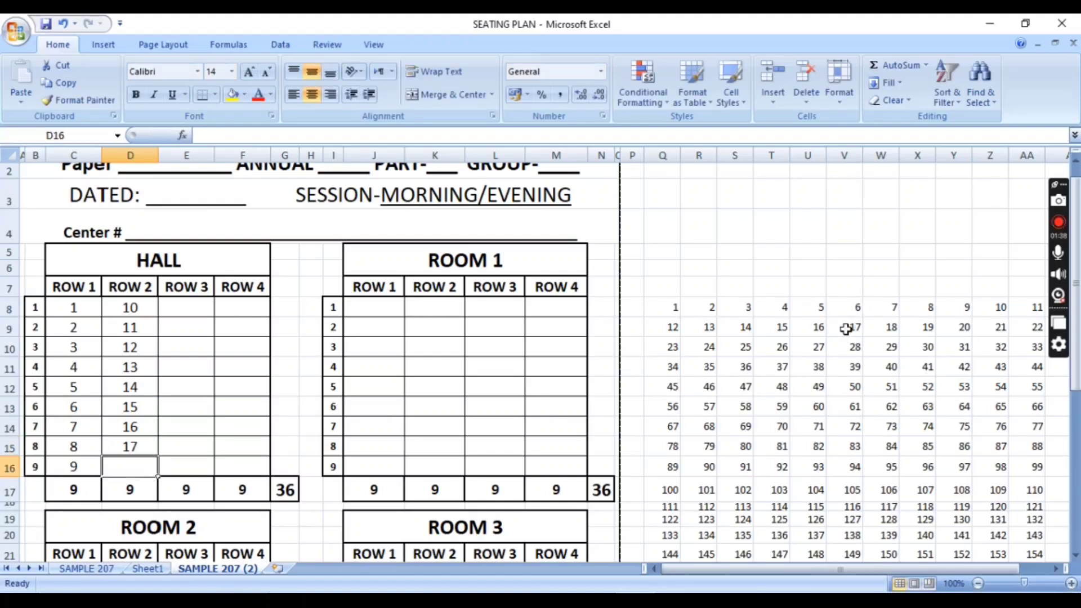
{"action": "type", "text": "="}
{"action": "left_click", "coordinate": [879, 331]}
{"action": "key", "text": "Return"}
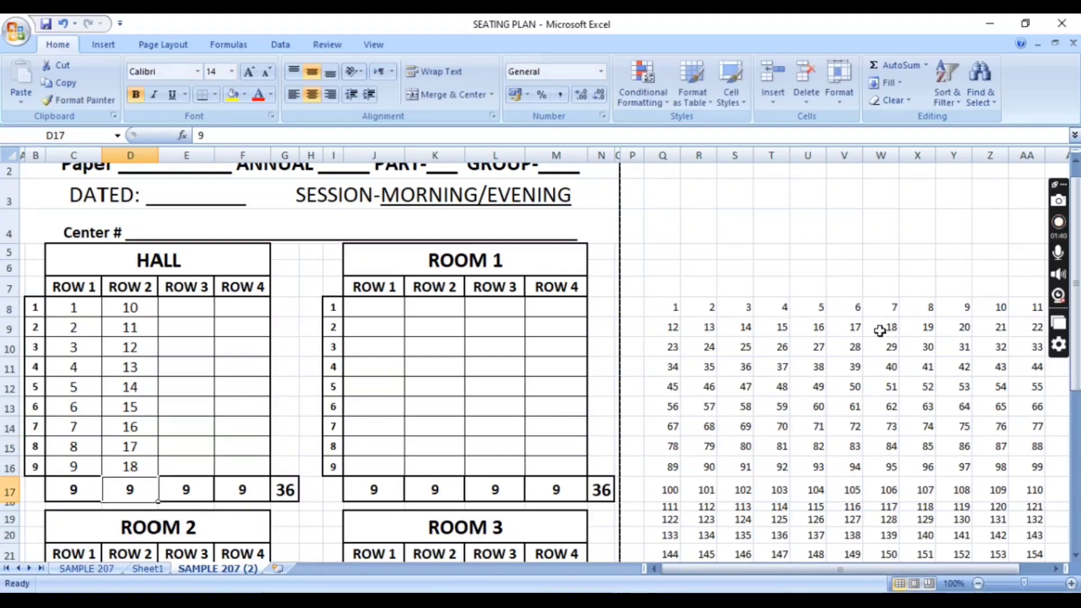
{"action": "type", "text": "="}
{"action": "left_click", "coordinate": [205, 303]}
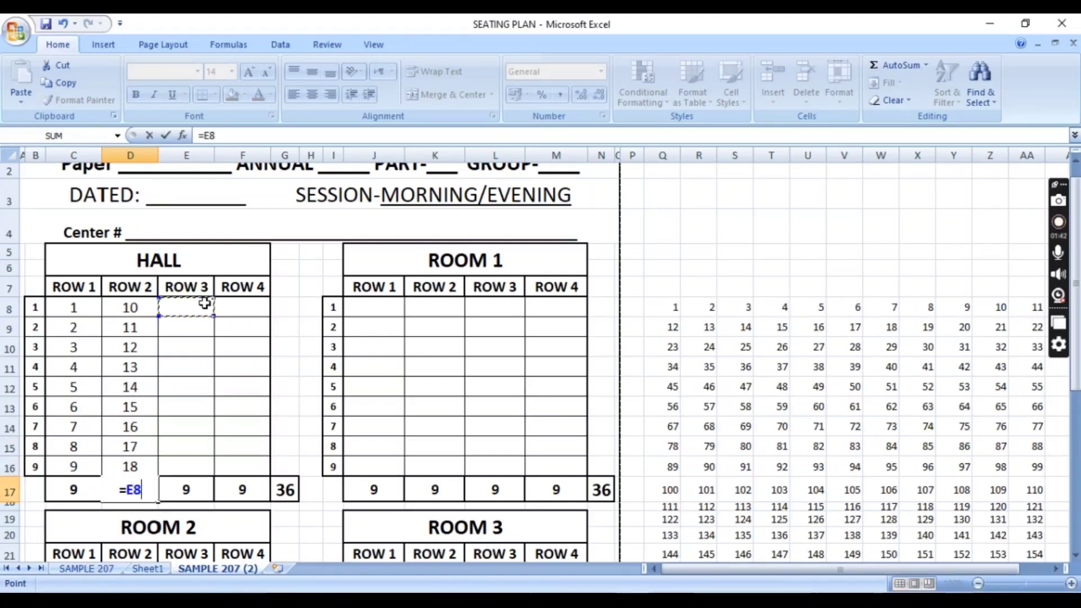
{"action": "key", "text": "Return"}
Link the first two seats of HALL ROW 3, cells E8 and E9, to X9 and Y9 in the number grid.
{"action": "left_click", "coordinate": [205, 303]}
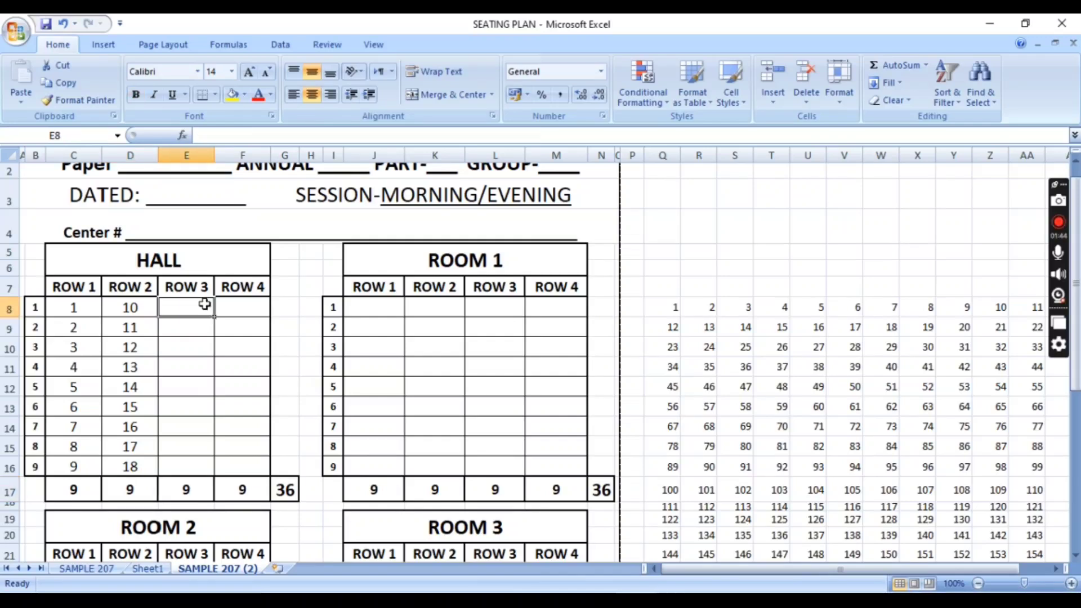
{"action": "type", "text": "="}
{"action": "left_click", "coordinate": [915, 330]}
{"action": "key", "text": "Return"}
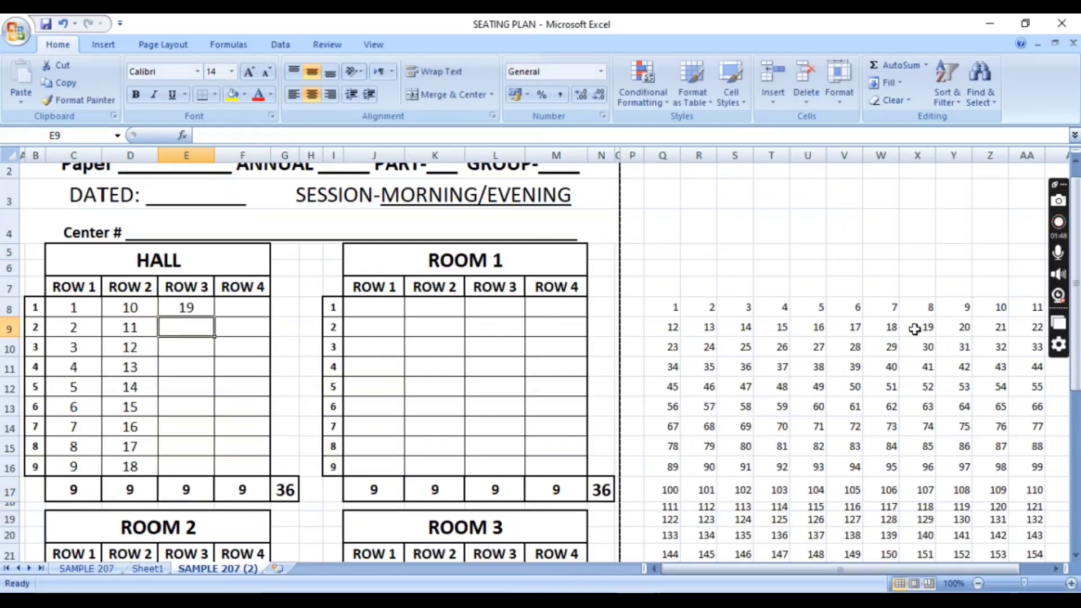
{"action": "type", "text": "="}
{"action": "left_click", "coordinate": [960, 326]}
{"action": "key", "text": "Return"}
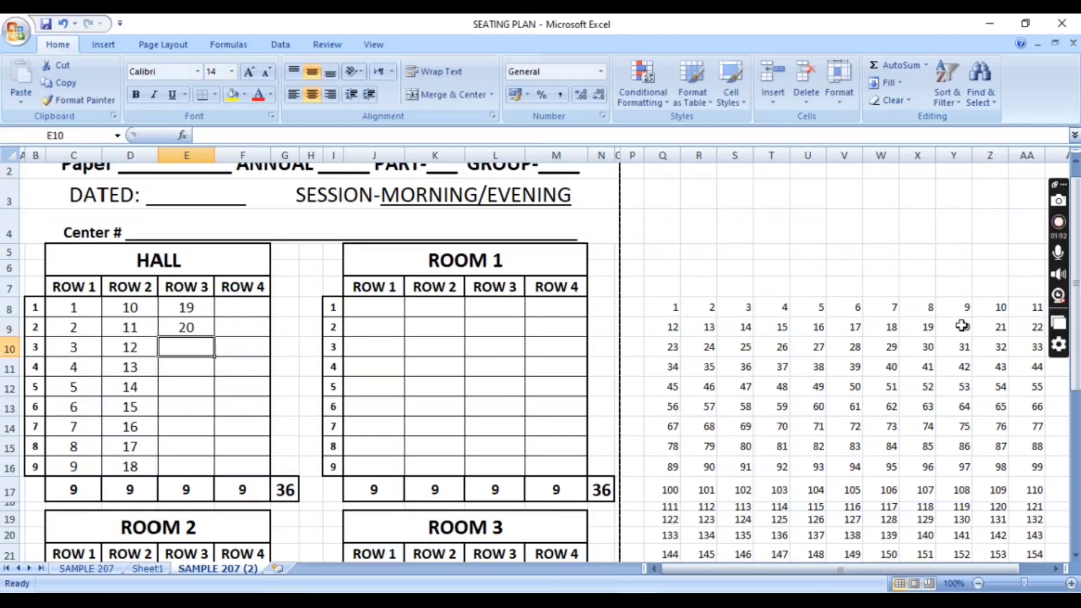
Link seats 3 and 4 of HALL ROW 3, cells E10 and E11, to Z9 and AA9 in the number grid.
{"action": "type", "text": "="}
{"action": "left_click", "coordinate": [998, 326]}
{"action": "key", "text": "Return"}
{"action": "type", "text": "="}
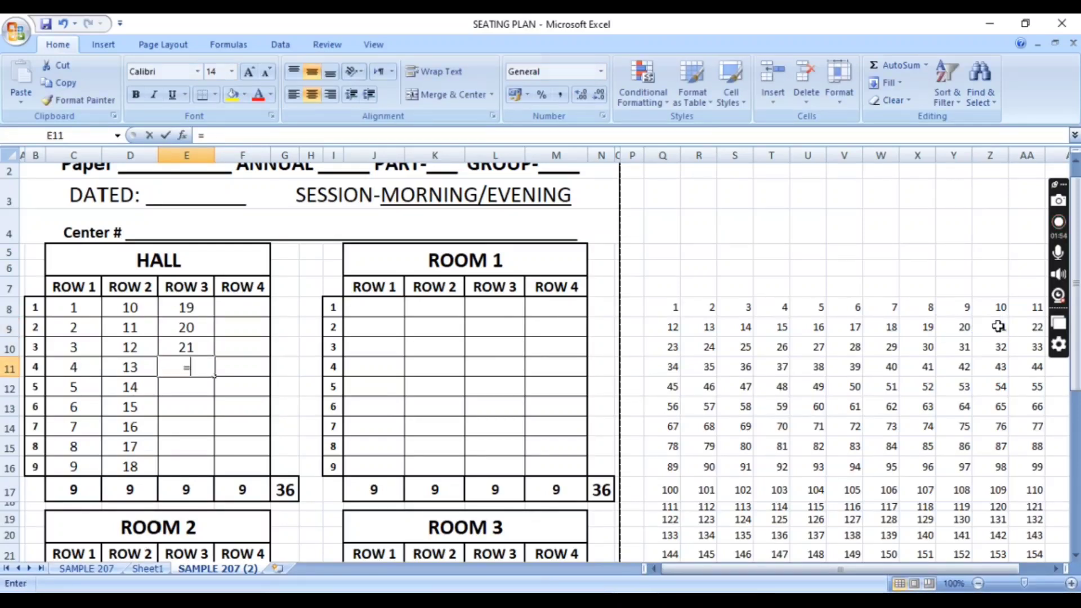
{"action": "left_click", "coordinate": [1036, 329]}
{"action": "key", "text": "Return"}
{"action": "type", "text": "="}
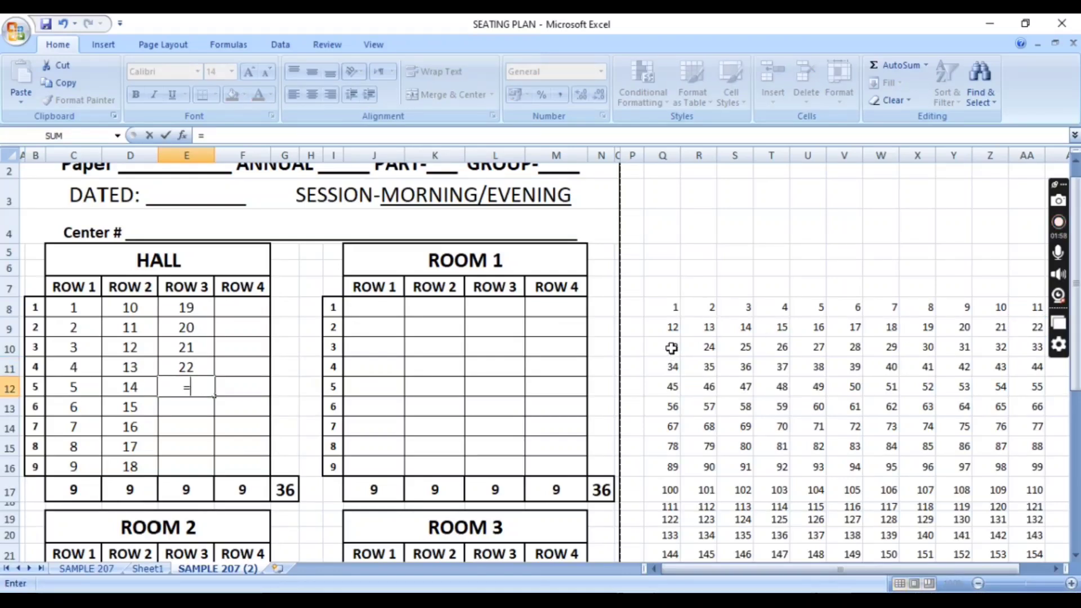
{"action": "key", "text": "Return"}
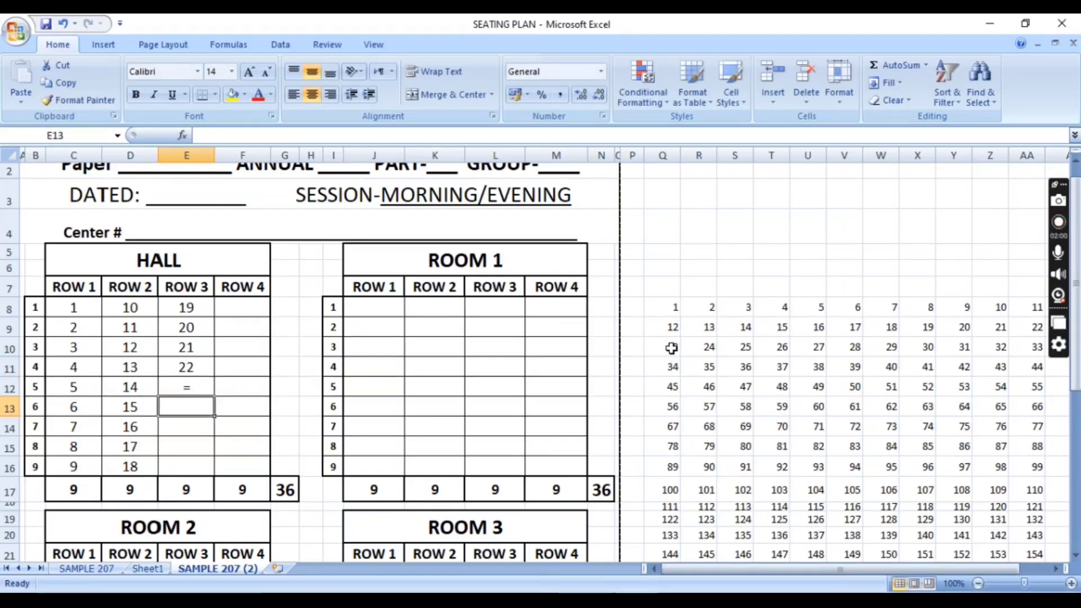
{"action": "key", "text": "Up"}
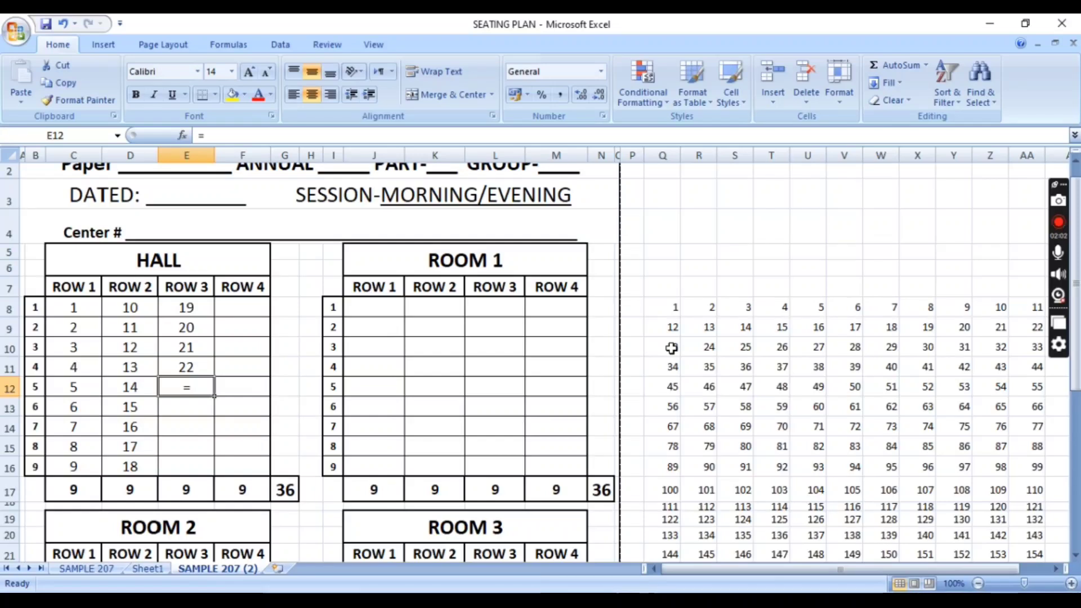
Link seats 5 and 6 of HALL ROW 3, cells E12 and E13, to Q10 and R10 in the number grid.
{"action": "type", "text": "="}
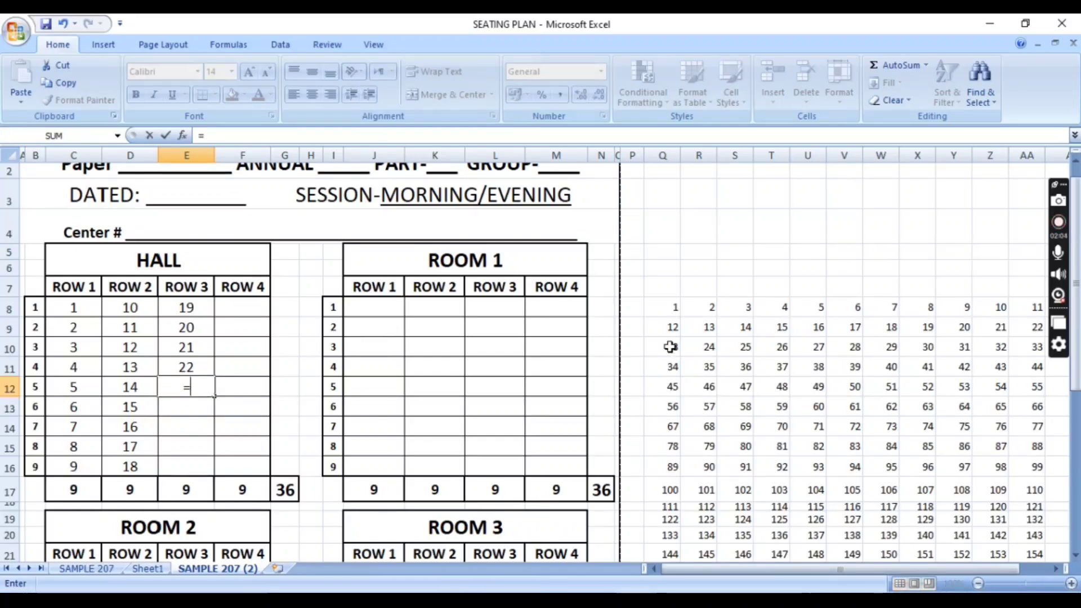
{"action": "left_click", "coordinate": [671, 347]}
{"action": "key", "text": "Return"}
{"action": "type", "text": "="}
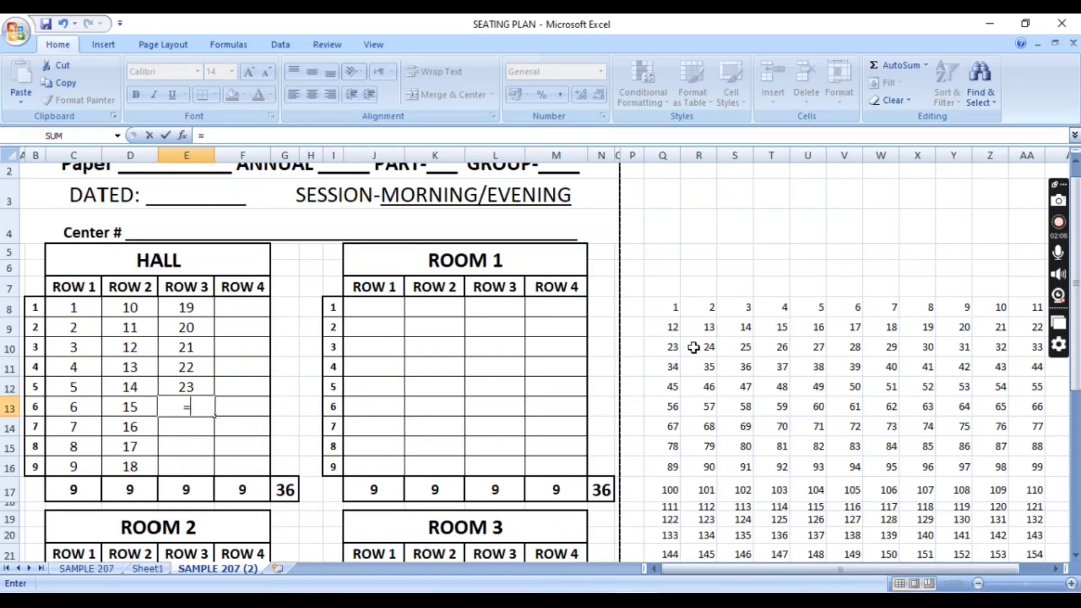
{"action": "left_click", "coordinate": [694, 347]}
{"action": "key", "text": "Return"}
Link seats 7 to 9 of HALL ROW 3, cells E14 to E16, to S10, T10 and U10 in the number grid.
{"action": "type", "text": "="}
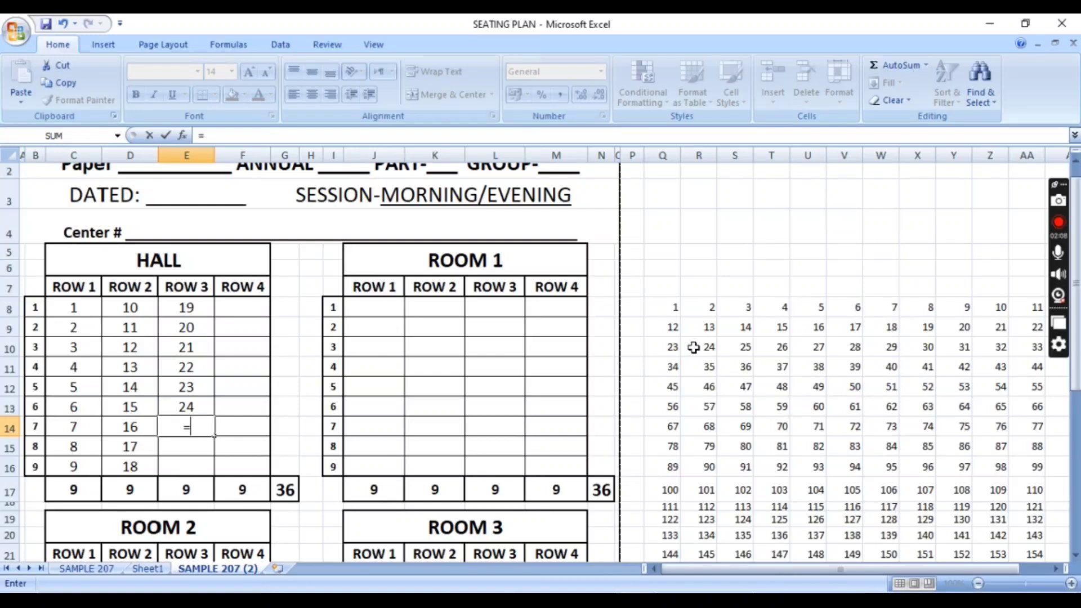
{"action": "left_click", "coordinate": [735, 347]}
{"action": "key", "text": "Return"}
{"action": "type", "text": "="}
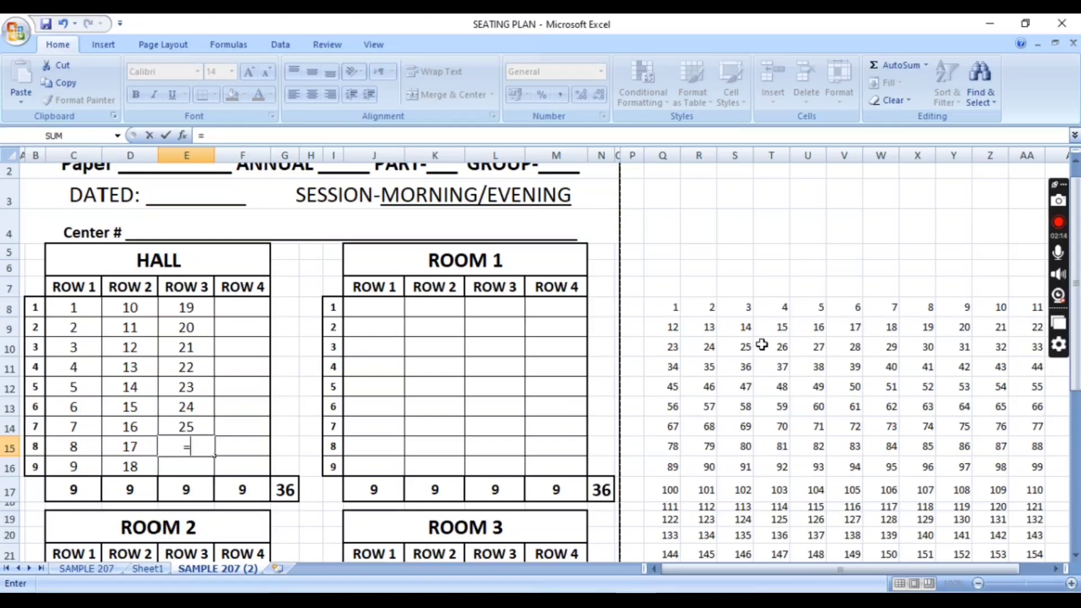
{"action": "left_click", "coordinate": [767, 347]}
{"action": "key", "text": "Return"}
{"action": "type", "text": "="}
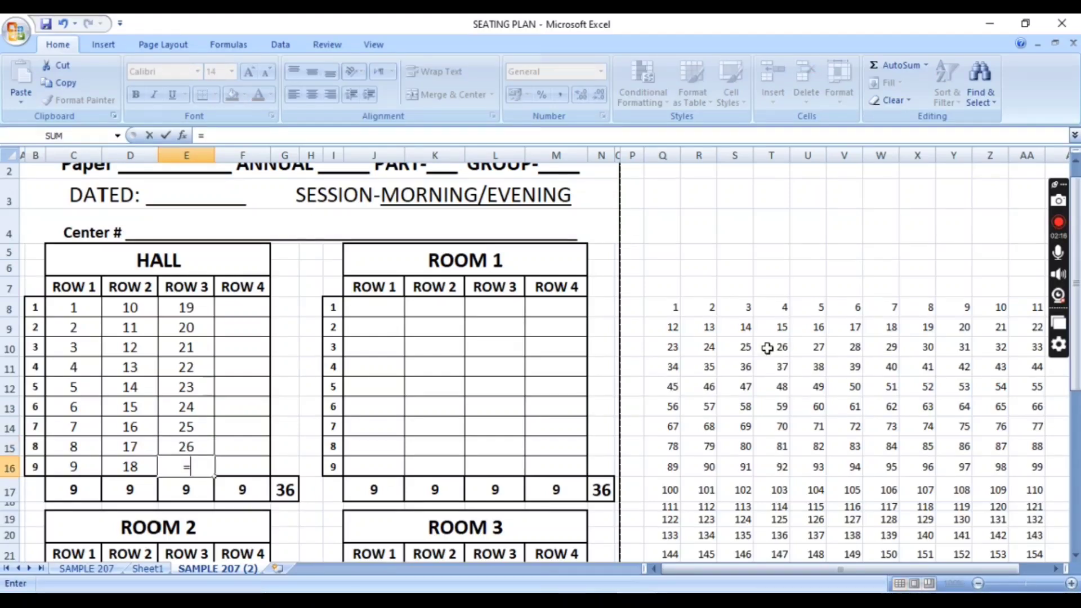
{"action": "left_click", "coordinate": [803, 346]}
{"action": "key", "text": "Return"}
{"action": "type", "text": "="}
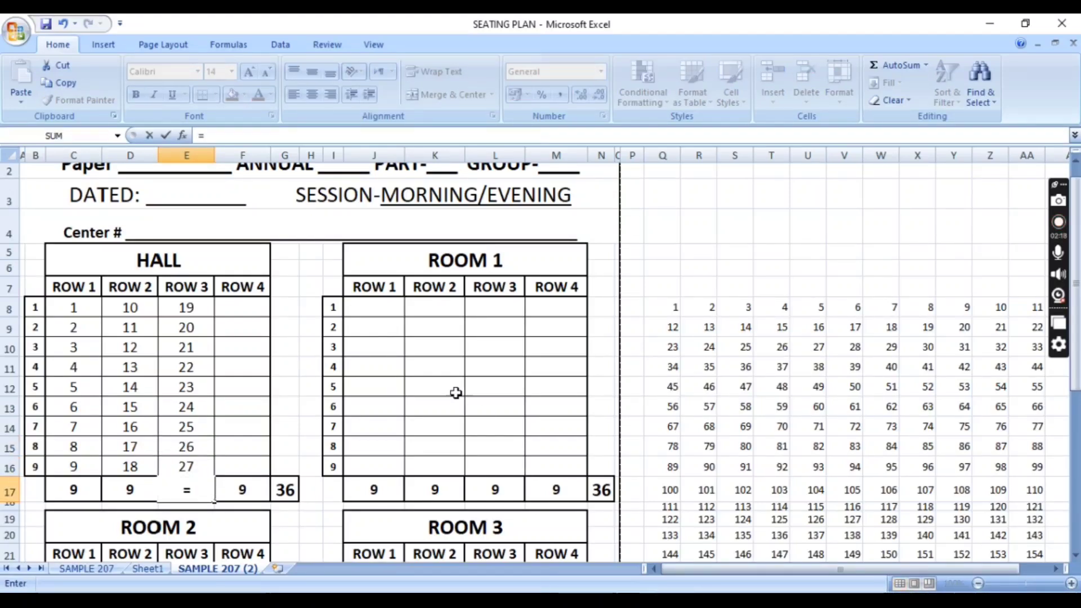
{"action": "key", "text": "Escape"}
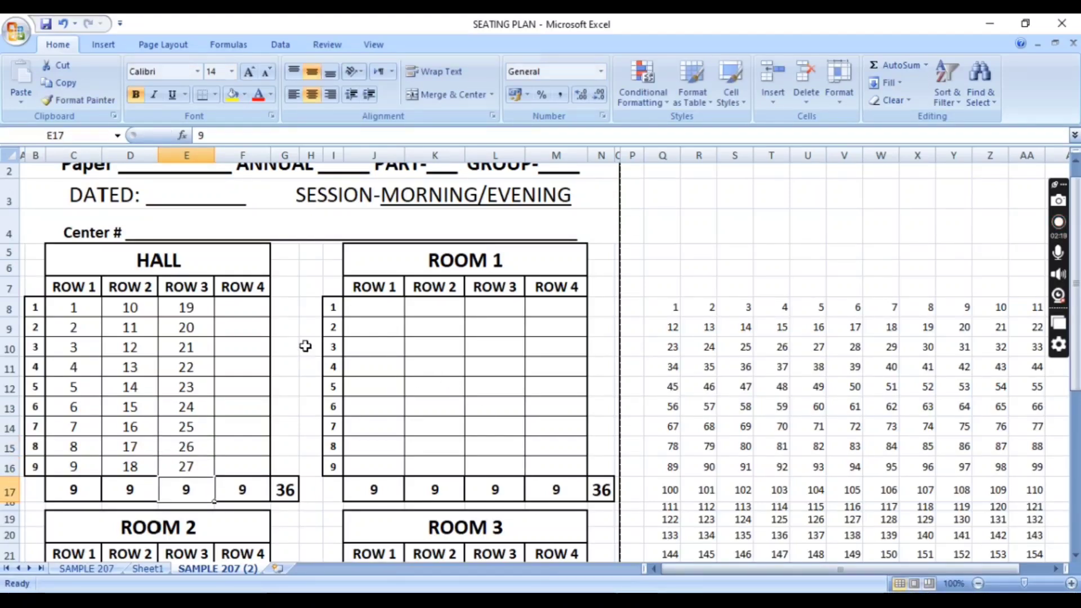
{"action": "left_click", "coordinate": [242, 307]}
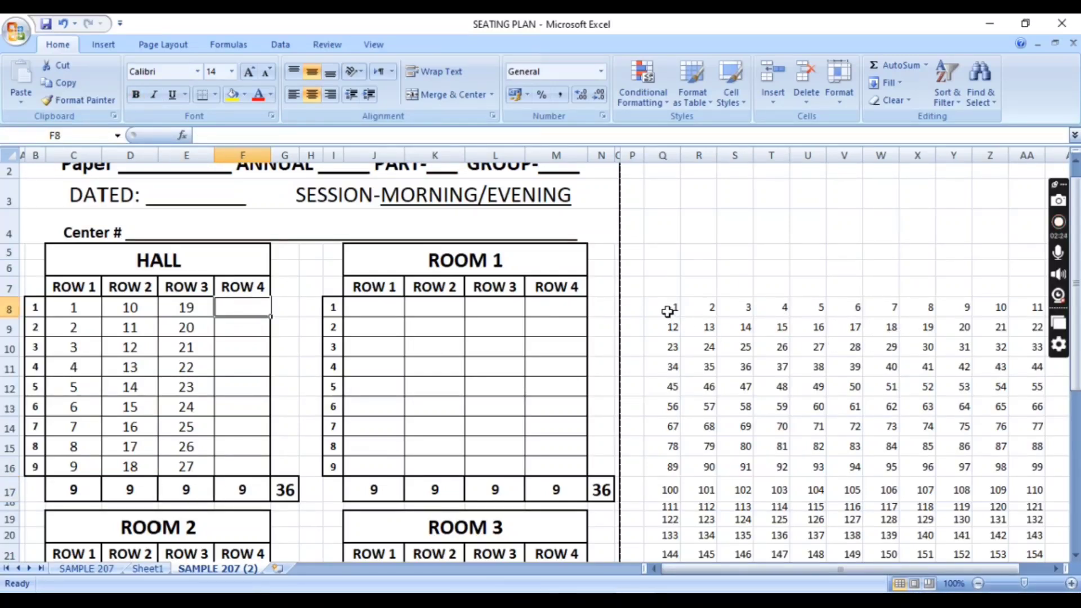
{"action": "left_click_drag", "start_coordinate": [668, 312], "coordinate": [976, 542]}
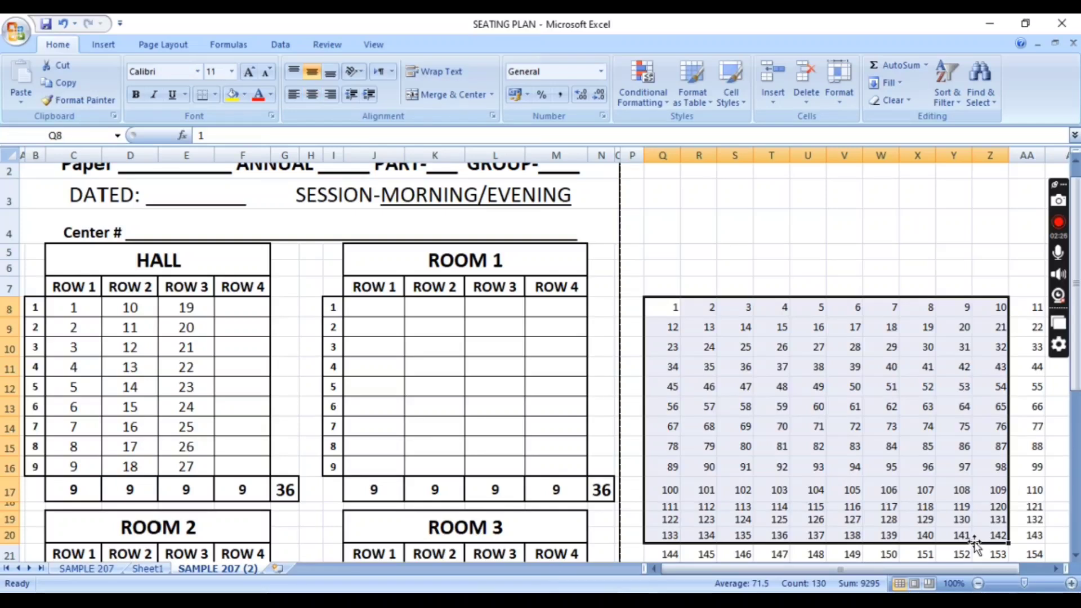
{"action": "left_click", "coordinate": [841, 349]}
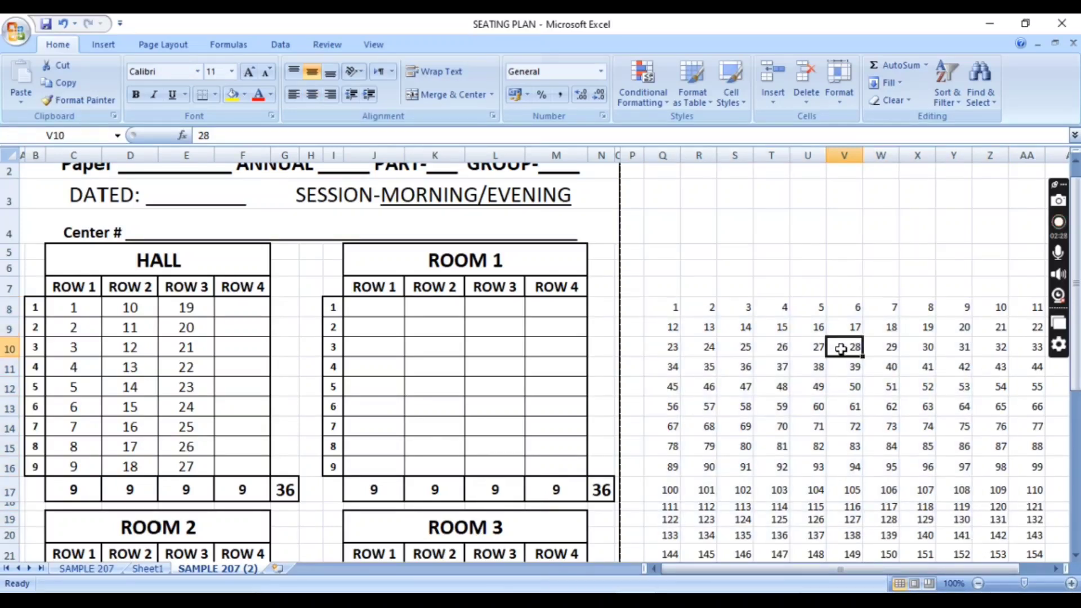
Link the first two seats of HALL ROW 4, cells F8 and F9, to V10 and W10 in the number grid.
{"action": "left_click", "coordinate": [249, 303]}
{"action": "type", "text": "="}
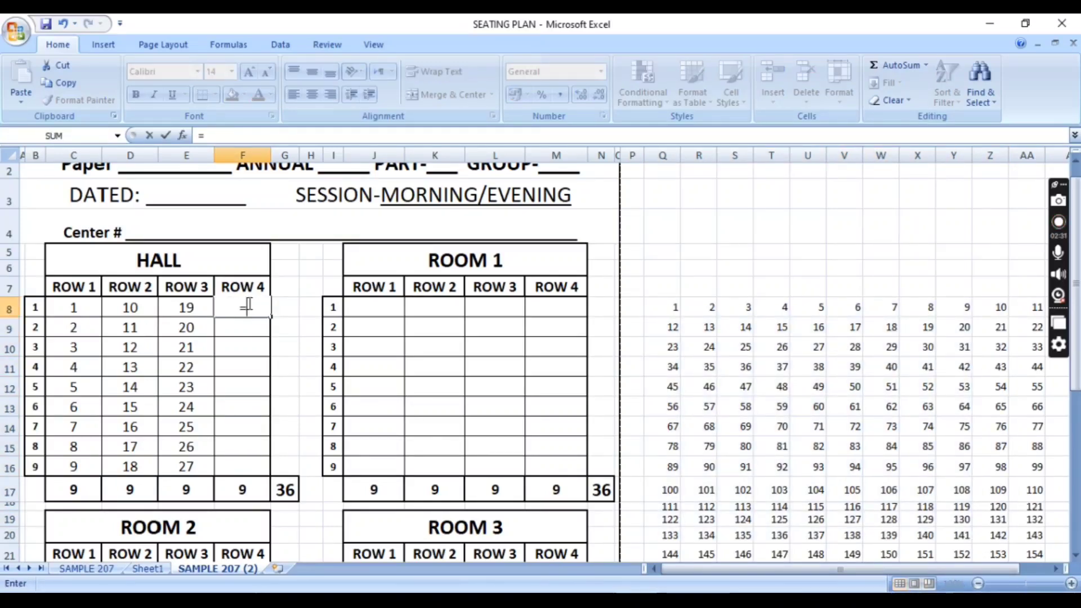
{"action": "left_click", "coordinate": [847, 347]}
{"action": "key", "text": "Return"}
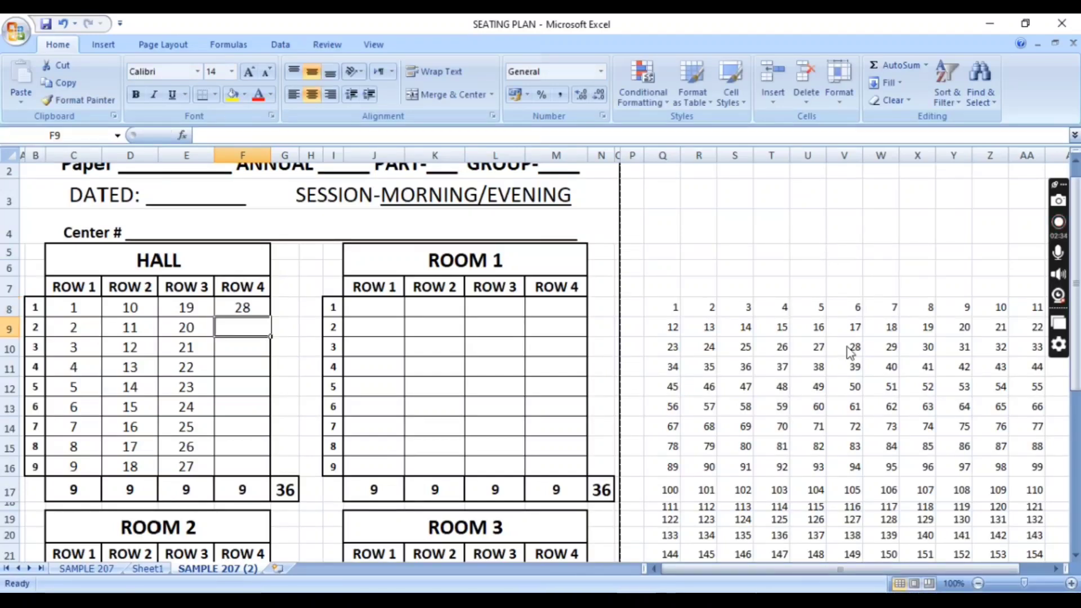
{"action": "type", "text": "="}
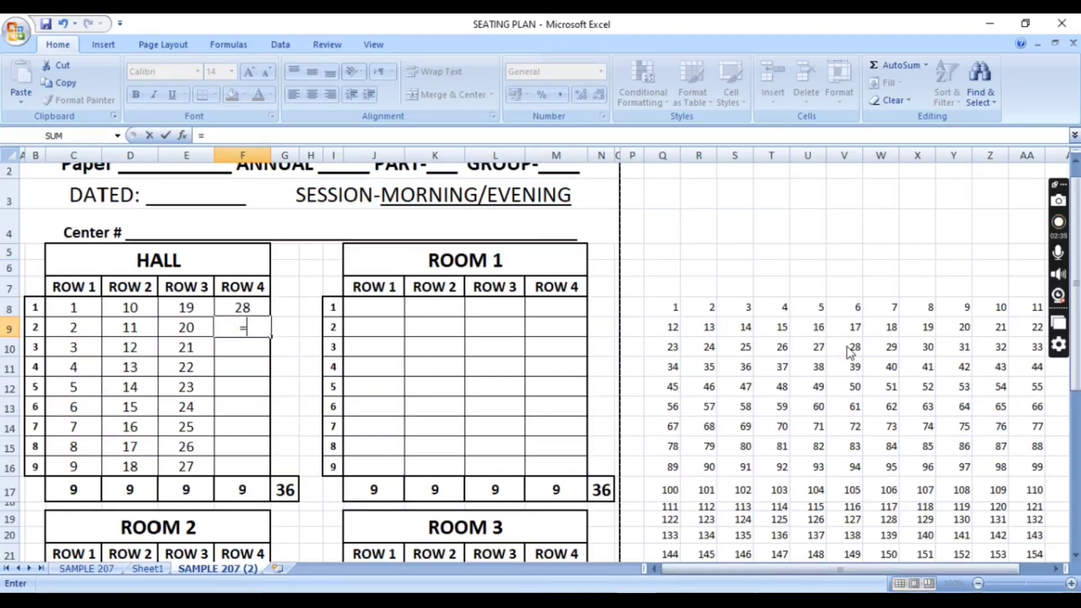
{"action": "left_click", "coordinate": [886, 348]}
{"action": "key", "text": "Return"}
Link seats 3 to 5 of HALL ROW 4, cells F10 to F12, to X10, Y10 and Z10 in the number grid.
{"action": "type", "text": "="}
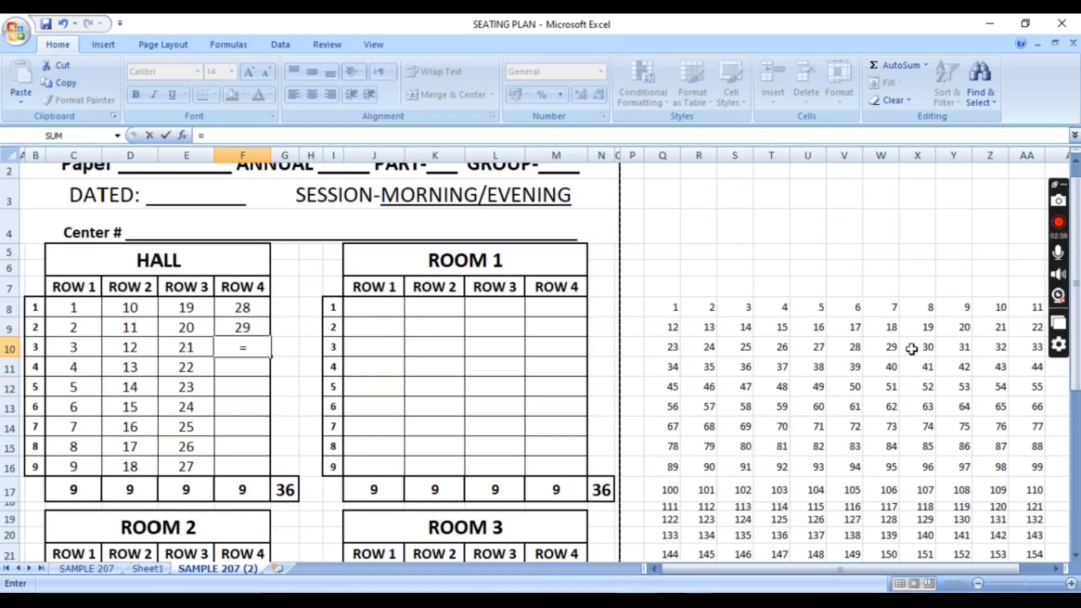
{"action": "left_click", "coordinate": [912, 350]}
{"action": "key", "text": "Return"}
{"action": "type", "text": "="}
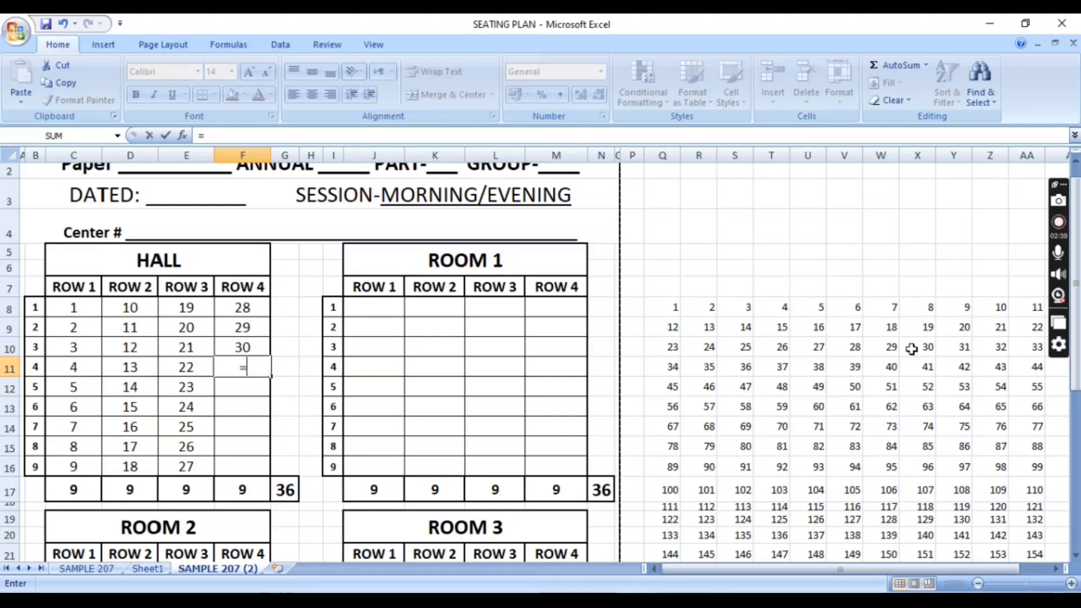
{"action": "left_click", "coordinate": [953, 347]}
{"action": "key", "text": "Return"}
{"action": "type", "text": "="}
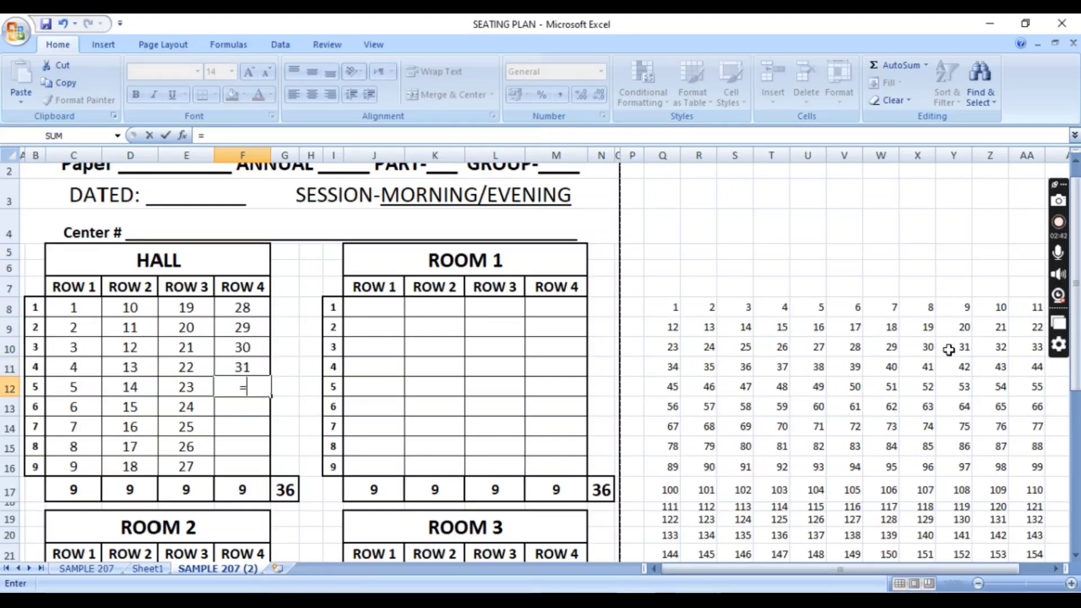
{"action": "left_click", "coordinate": [994, 353]}
{"action": "key", "text": "Return"}
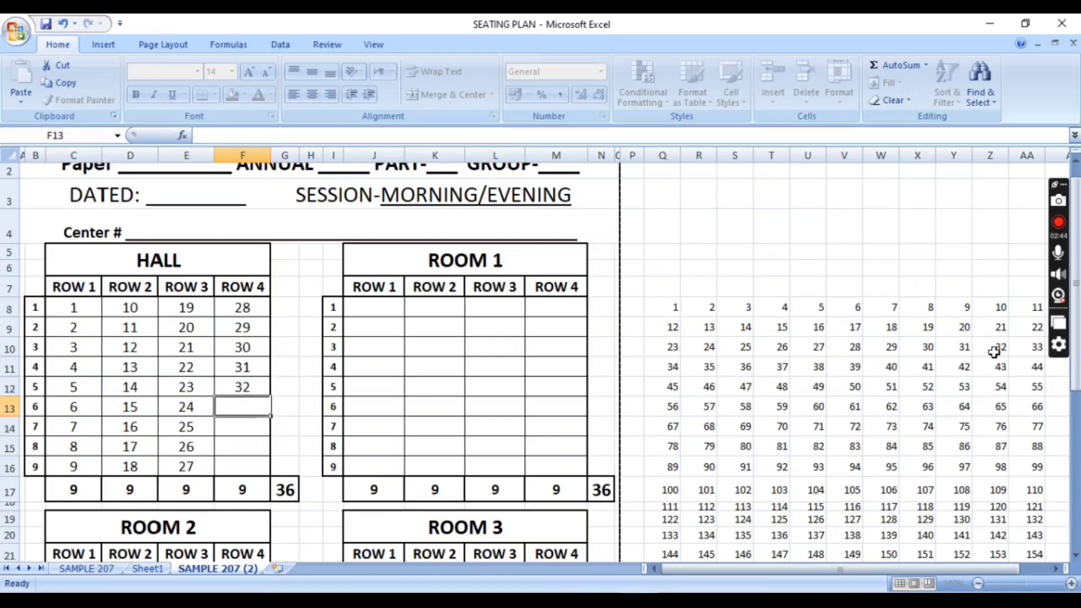
Link seats 6 and 7 of HALL ROW 4, cells F13 and F14, to AA10 and Q11 in the number grid.
{"action": "type", "text": "="}
{"action": "left_click", "coordinate": [1022, 347]}
{"action": "key", "text": "Return"}
{"action": "type", "text": "="}
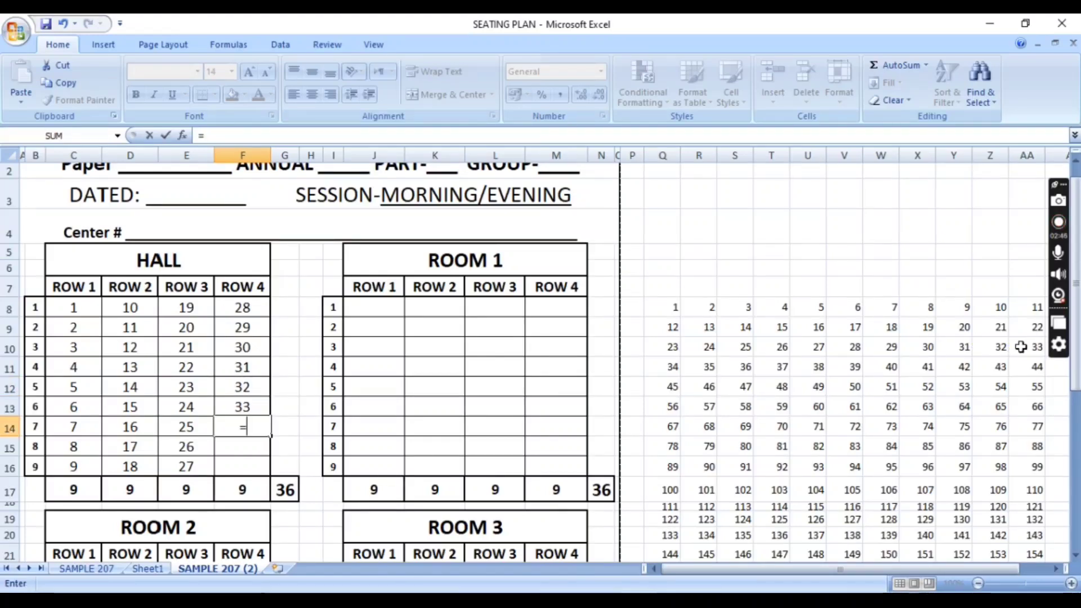
{"action": "left_click", "coordinate": [659, 370]}
{"action": "key", "text": "Return"}
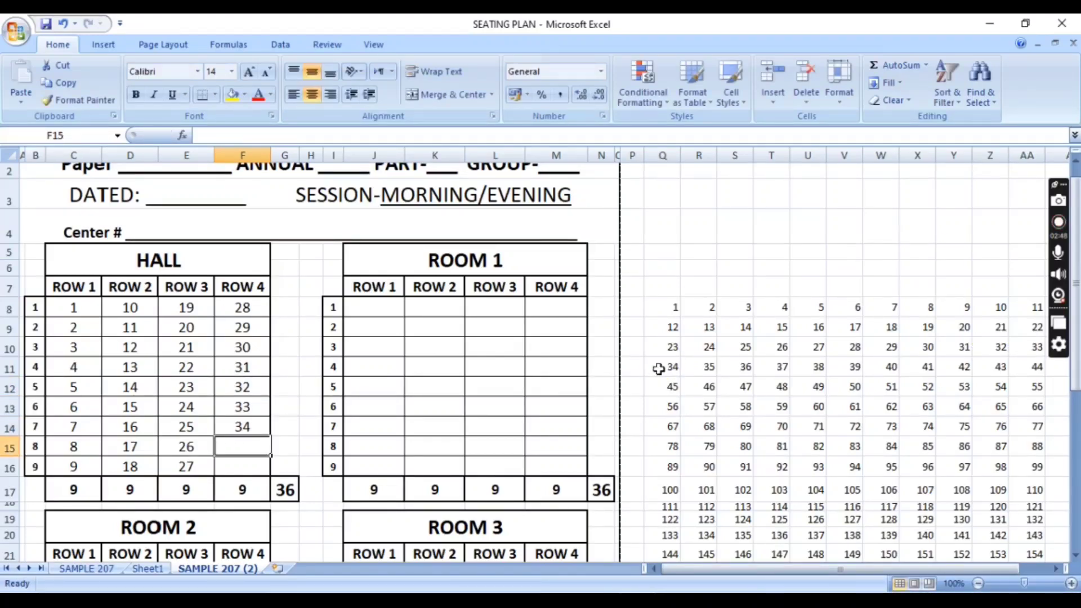
Link the last two seats of HALL ROW 4, cells F15 and F16, to R11 and S11 in the number grid.
{"action": "type", "text": "="}
{"action": "left_click", "coordinate": [698, 367]}
{"action": "key", "text": "Return"}
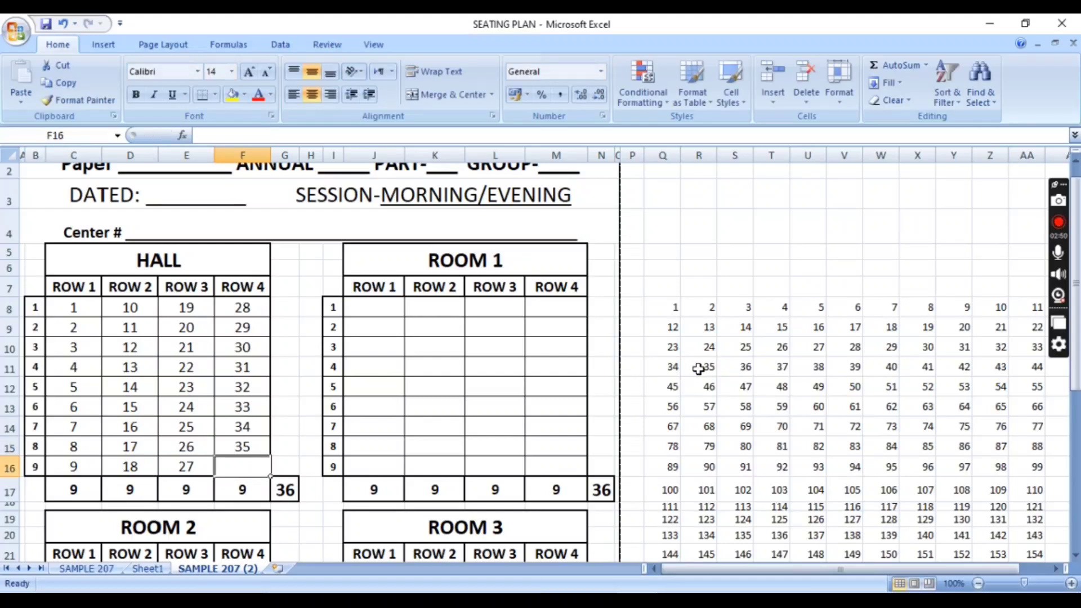
{"action": "type", "text": "="}
{"action": "left_click", "coordinate": [747, 365]}
{"action": "key", "text": "Return"}
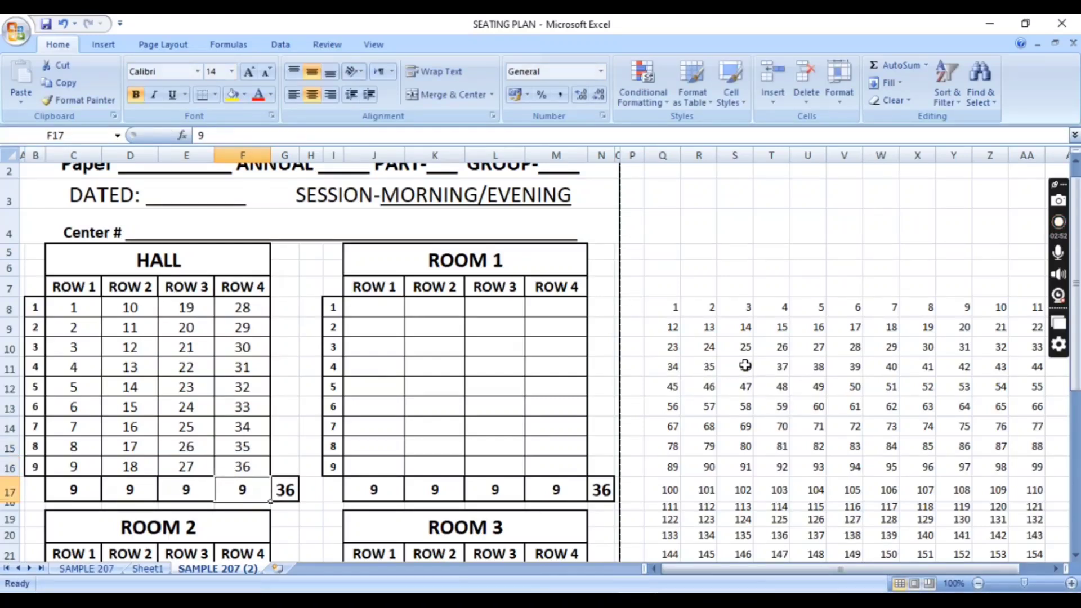
{"action": "type", "text": "="}
{"action": "key", "text": "Escape"}
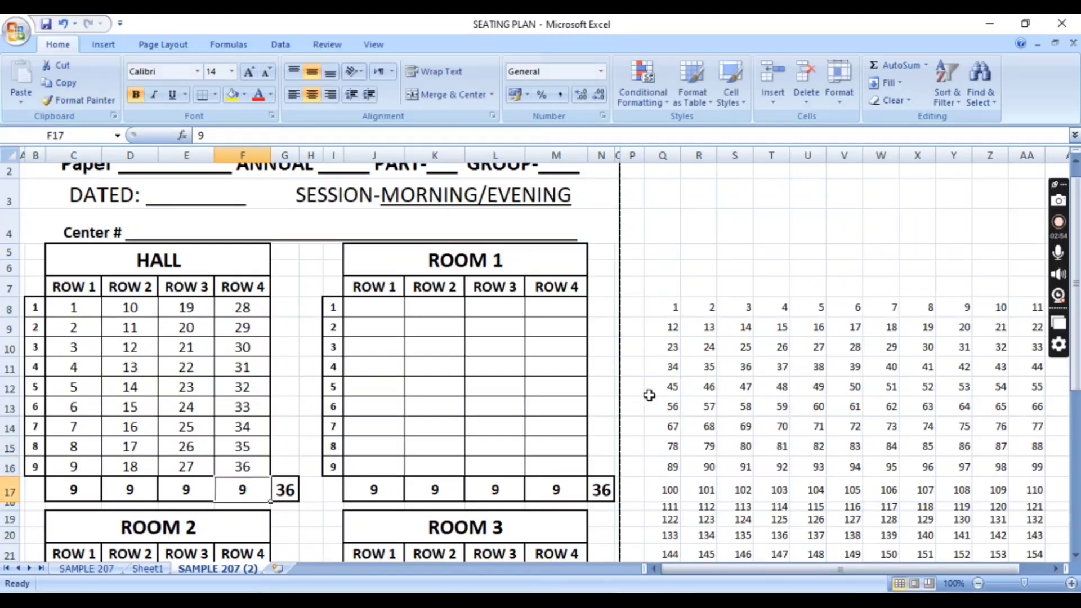
Link the first seat of ROOM 1 ROW 1, cell J8, to T11 in the number grid.
{"action": "left_click", "coordinate": [376, 303]}
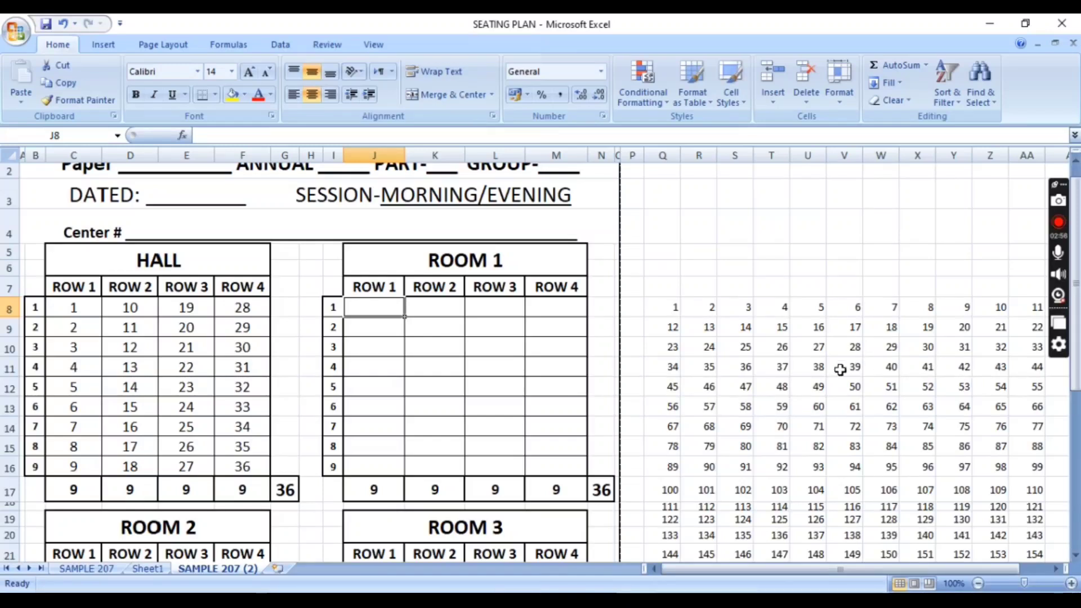
{"action": "type", "text": "="}
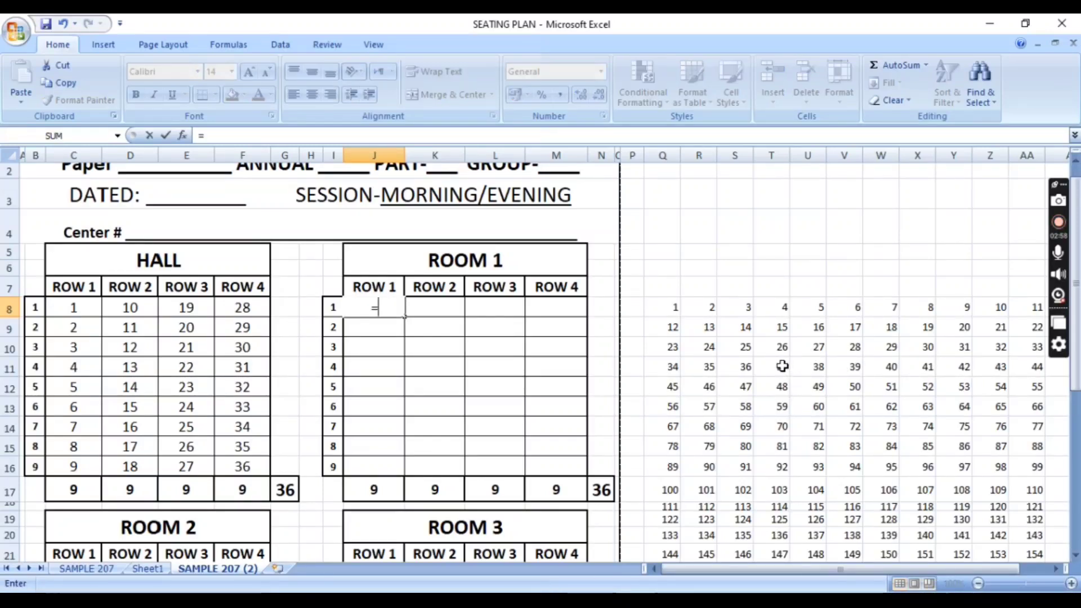
{"action": "left_click", "coordinate": [780, 366]}
{"action": "key", "text": "Return"}
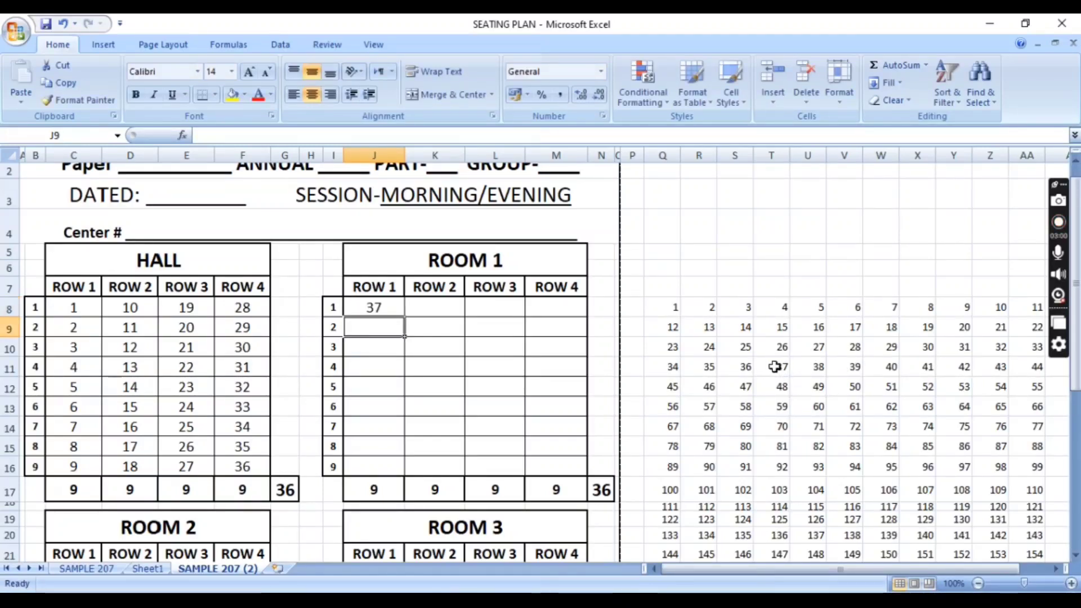
Link seat 2 of ROOM 1 ROW 1, cell J9, to U11 in the number grid, removing the extra equals sign from the formula.
{"action": "type", "text": "="}
{"action": "left_click", "coordinate": [807, 370]}
{"action": "type", "text": "="}
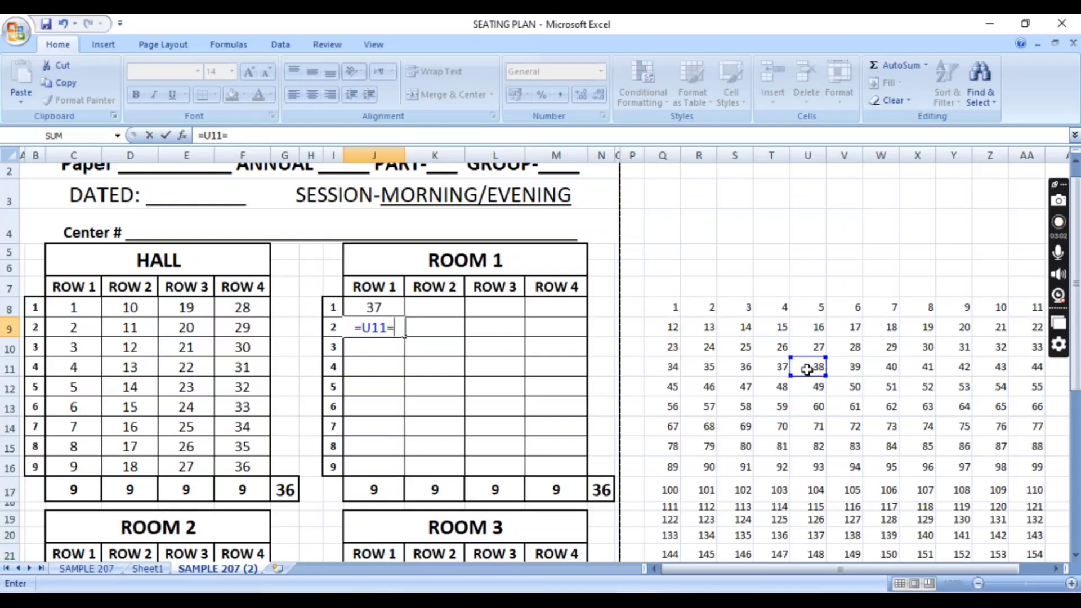
{"action": "key", "text": "Return"}
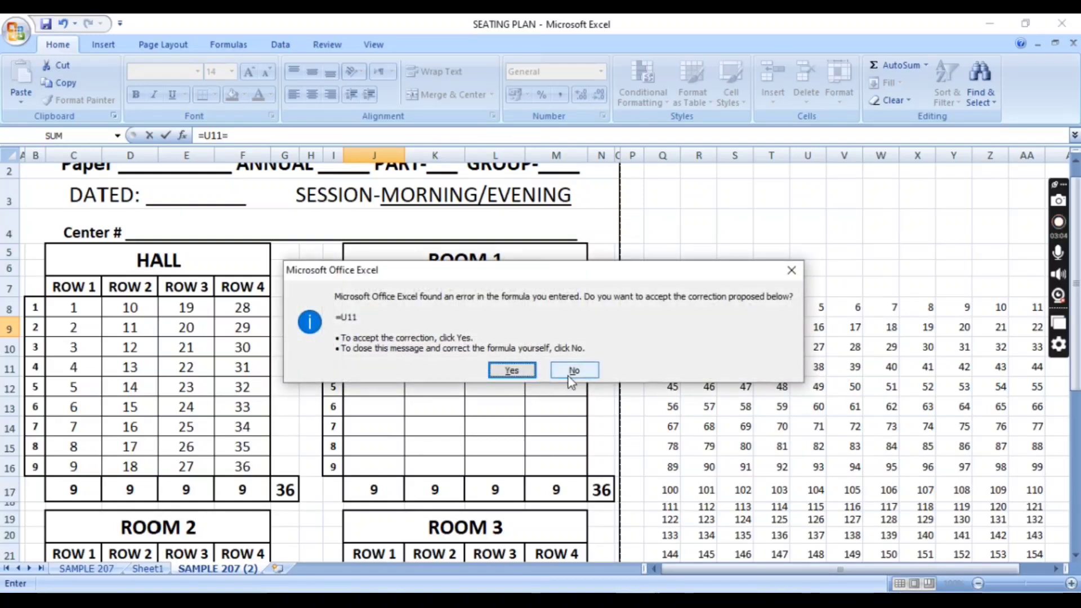
{"action": "left_click", "coordinate": [571, 377]}
{"action": "left_click", "coordinate": [546, 368]}
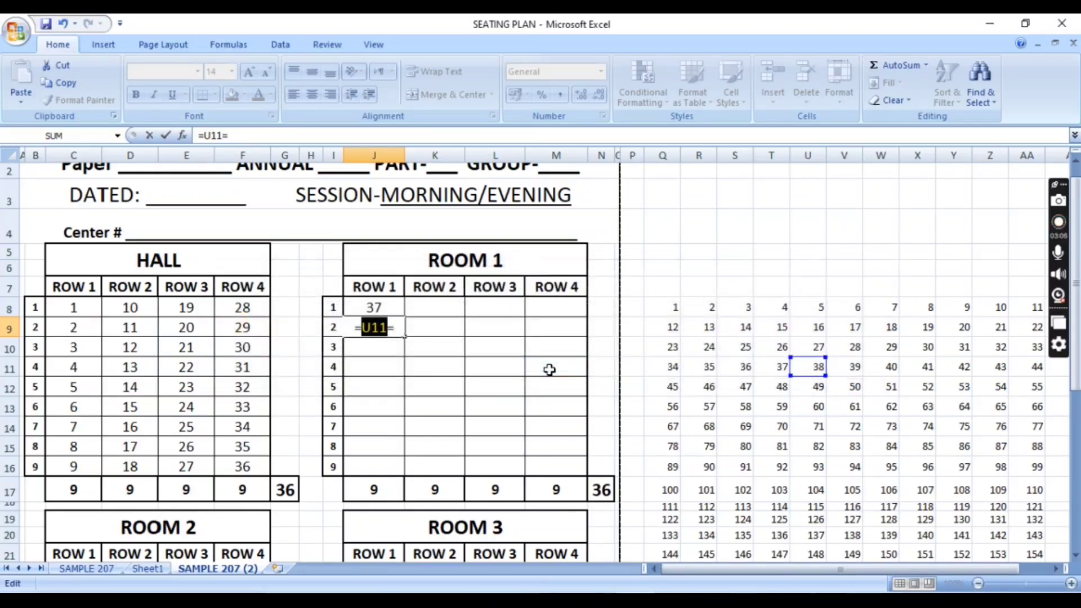
{"action": "key", "text": "End"}
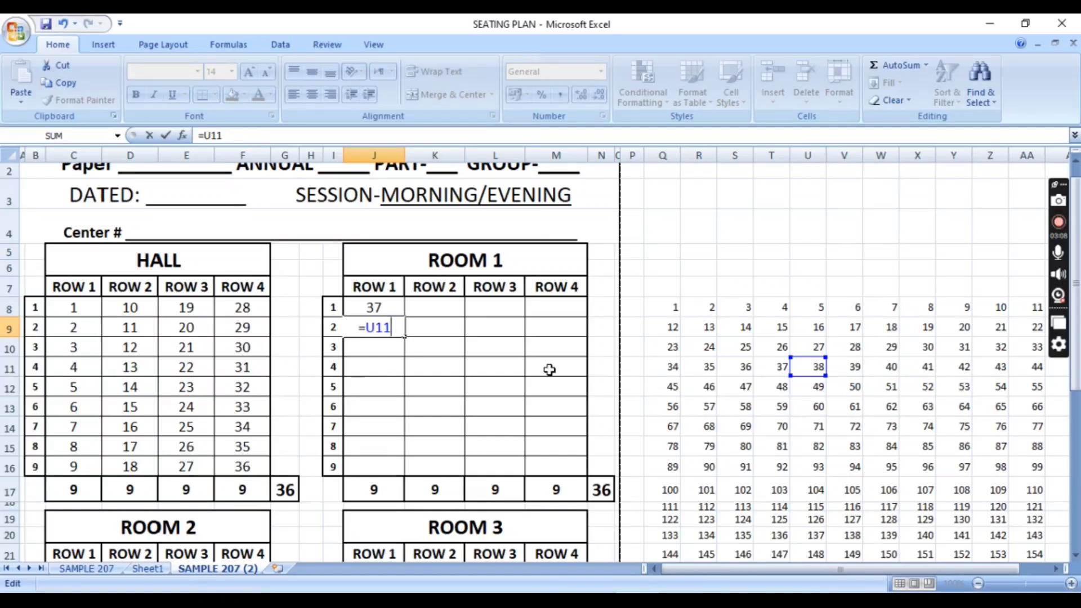
{"action": "key", "text": "Return"}
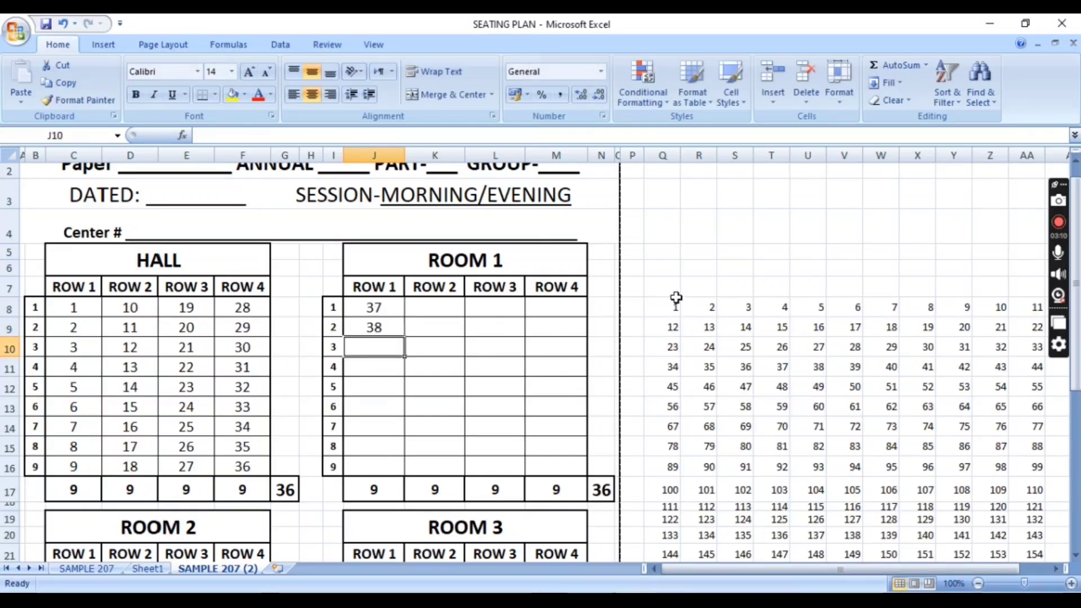
Link seats 3 and 4 of ROOM 1 ROW 1, cells J10 and J11, to V11 and W11 in the number grid.
{"action": "type", "text": "="}
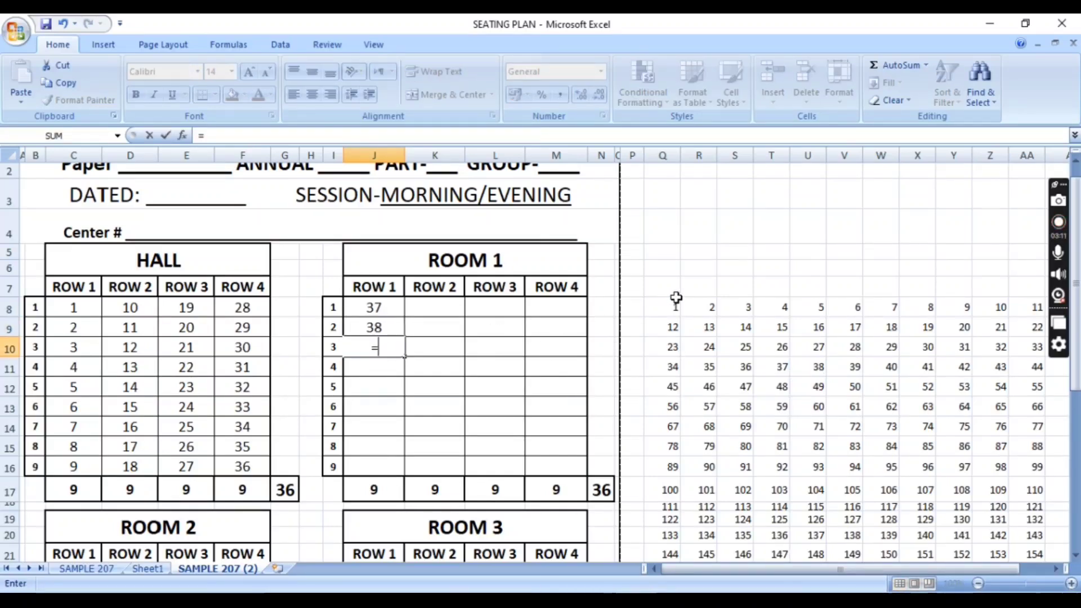
{"action": "left_click", "coordinate": [848, 368]}
{"action": "key", "text": "Return"}
{"action": "type", "text": "="}
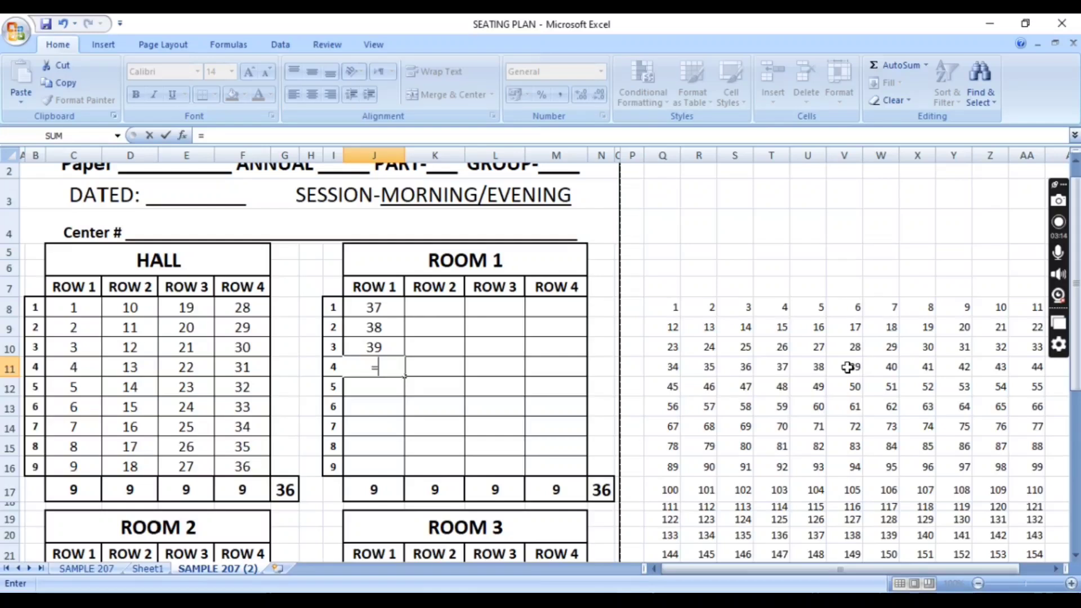
{"action": "left_click", "coordinate": [885, 368]}
{"action": "key", "text": "Return"}
Link seats 5 and 6 of ROOM 1 ROW 1, cells J12 and J13, to X11 and Y11 in the number grid.
{"action": "type", "text": "="}
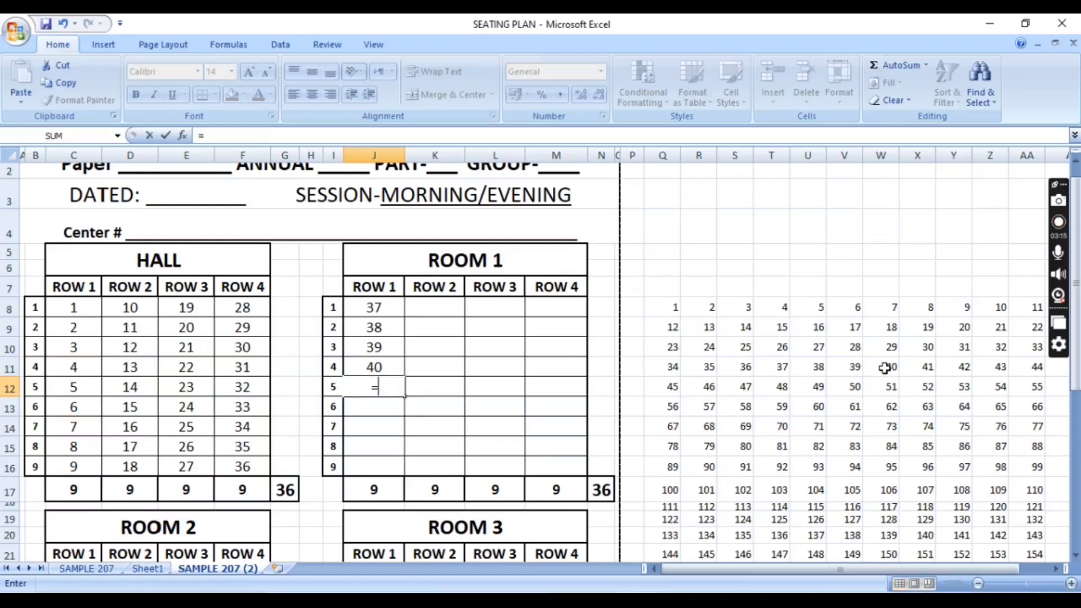
{"action": "left_click", "coordinate": [914, 367]}
{"action": "key", "text": "Return"}
{"action": "type", "text": "="}
{"action": "left_click", "coordinate": [952, 365]}
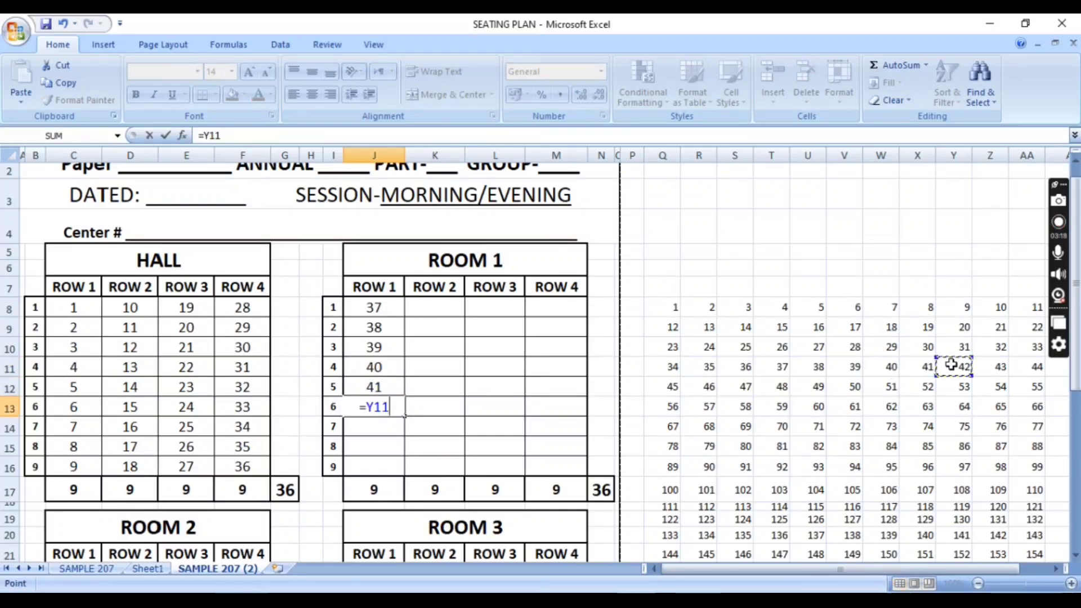
{"action": "key", "text": "Return"}
Link the last three seats of ROOM 1 ROW 1, cells J14 to J16, to Z11, AA11 and Q12 in the number grid.
{"action": "type", "text": "="}
{"action": "left_click", "coordinate": [995, 367]}
{"action": "key", "text": "Return"}
{"action": "type", "text": "="}
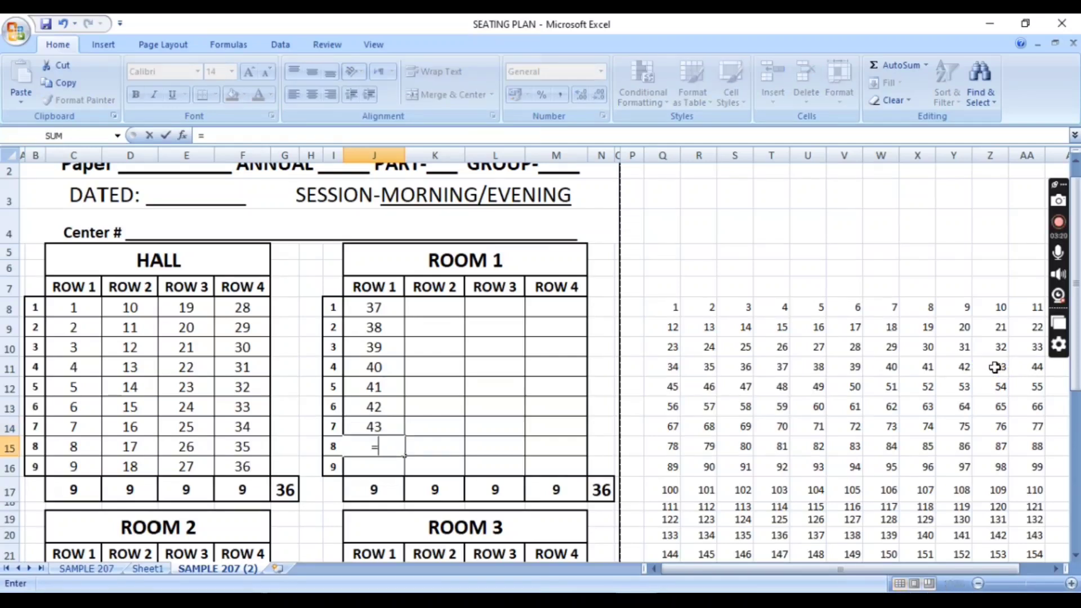
{"action": "left_click", "coordinate": [1039, 367]}
{"action": "key", "text": "Return"}
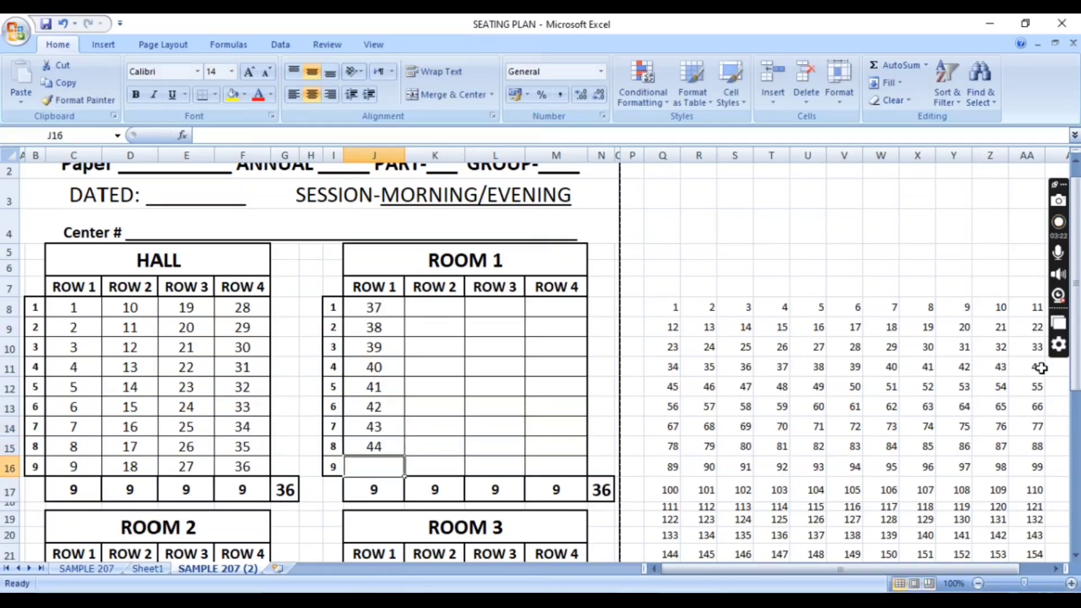
{"action": "type", "text": "="}
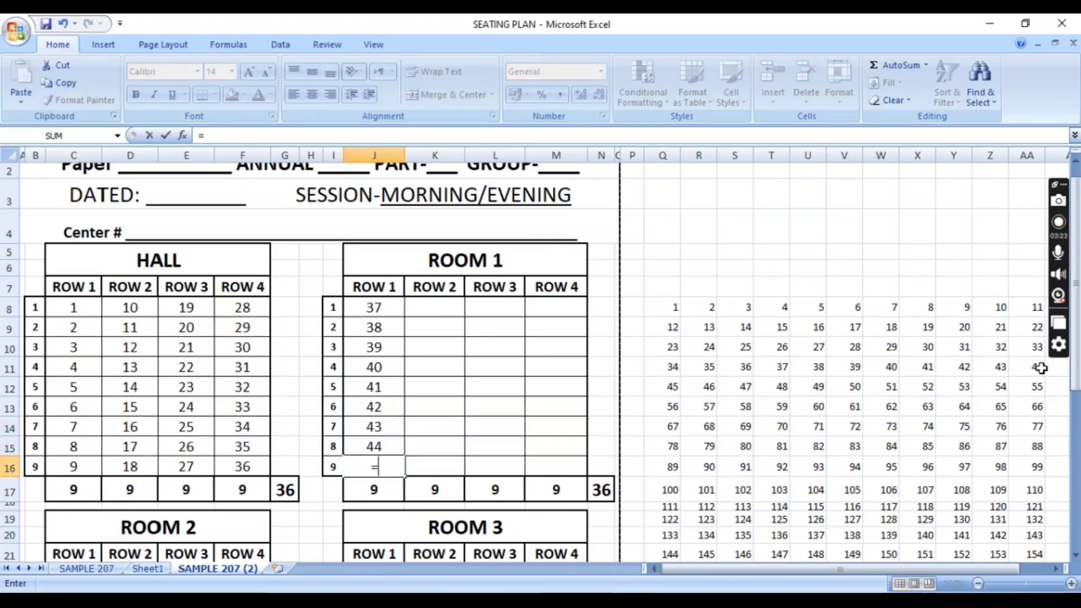
{"action": "left_click", "coordinate": [668, 389]}
{"action": "key", "text": "Return"}
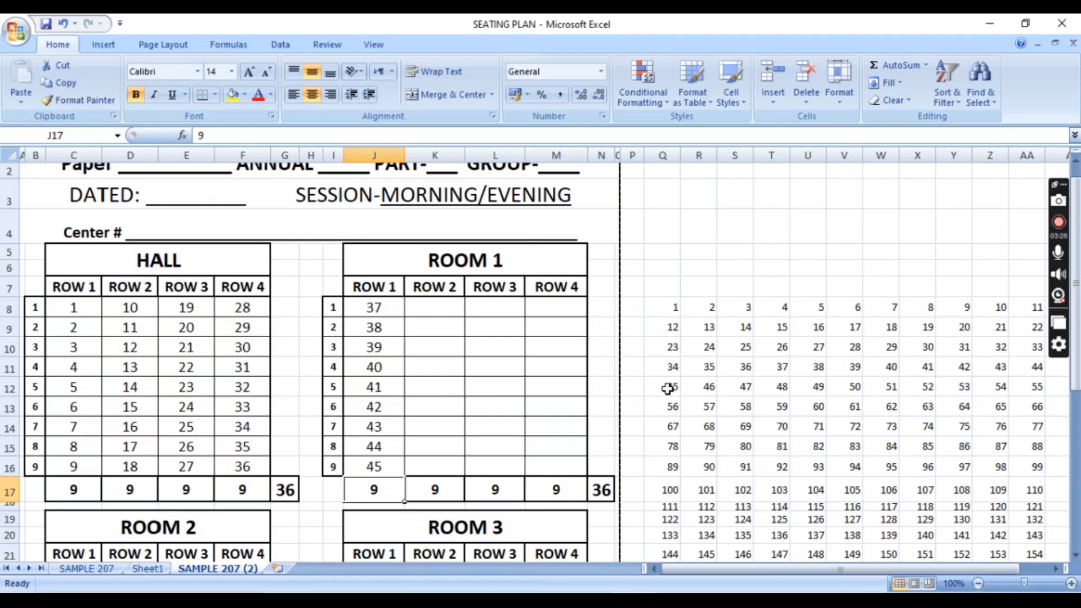
Link the first seat of ROOM 1 ROW 2, cell K8, to R12 in the number grid.
{"action": "key", "text": "Up"}
{"action": "key", "text": "Right"}
{"action": "key", "text": "Up"}
{"action": "key", "text": "Up"}
{"action": "key", "text": "Up"}
{"action": "key", "text": "Up"}
{"action": "key", "text": "Up"}
{"action": "key", "text": "Up"}
{"action": "key", "text": "Up"}
{"action": "key", "text": "Up"}
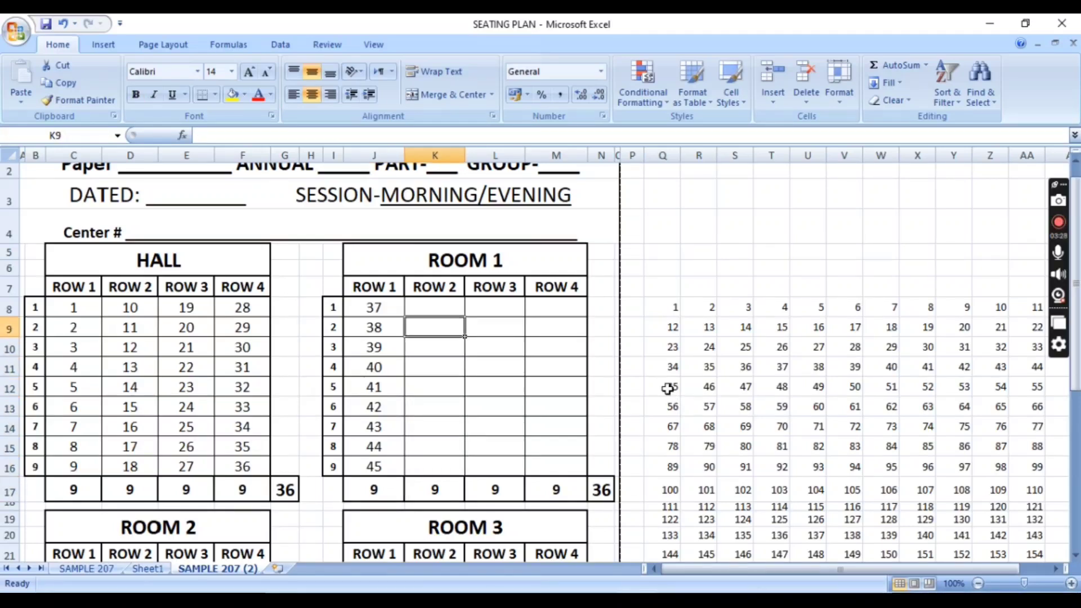
{"action": "type", "text": "="}
{"action": "left_click", "coordinate": [699, 387]}
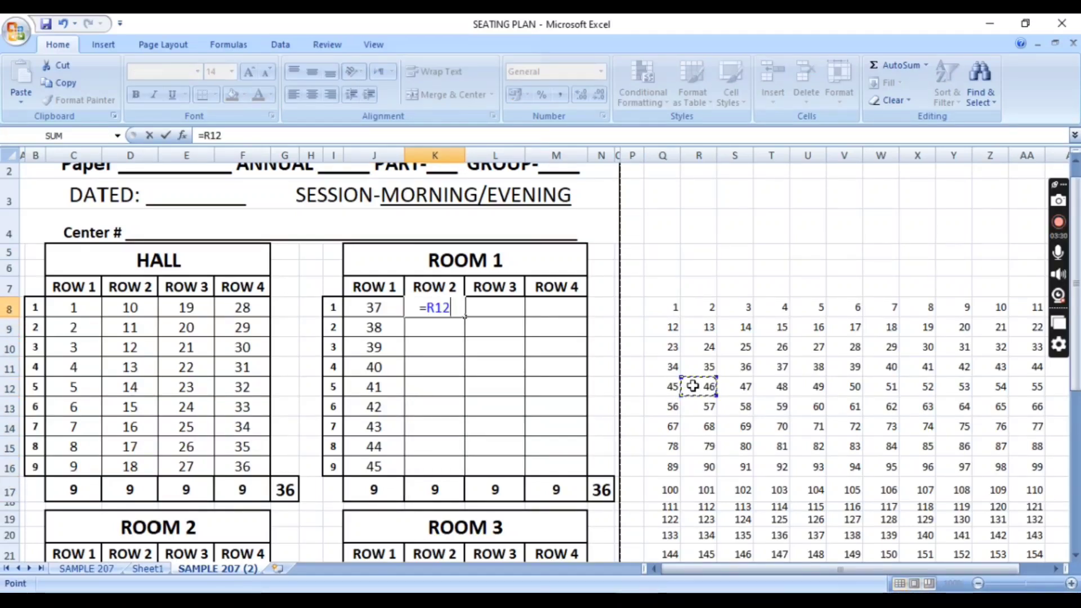
{"action": "key", "text": "Return"}
Link seats 2 and 3 of ROOM 1 ROW 2, cells K9 and K10, to S12 and T12 in the number grid.
{"action": "type", "text": "="}
{"action": "left_click", "coordinate": [740, 388]}
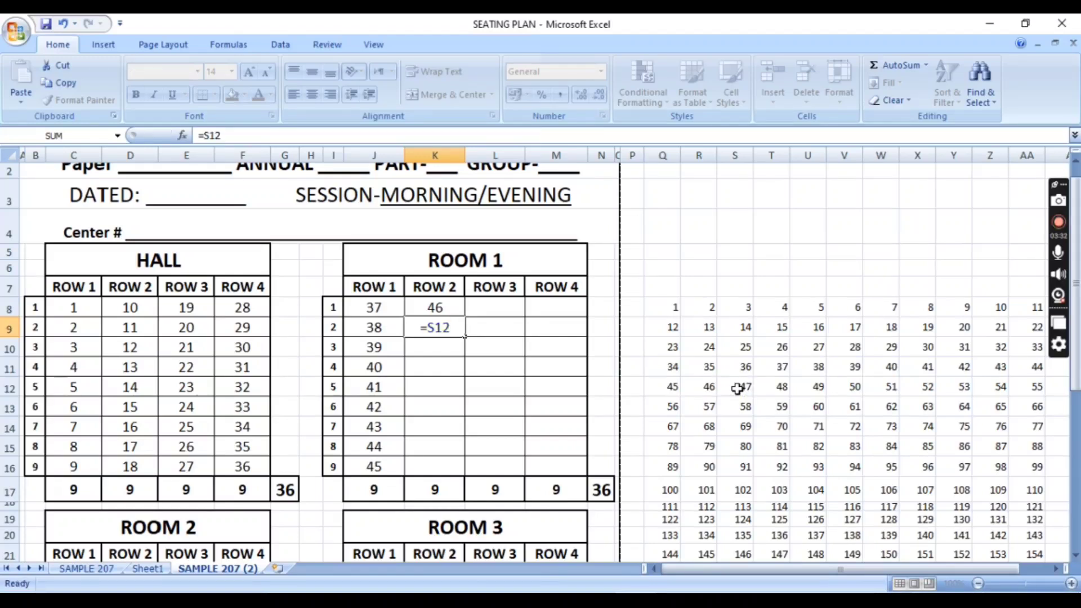
{"action": "key", "text": "Return"}
{"action": "type", "text": "="}
{"action": "left_click", "coordinate": [768, 385]}
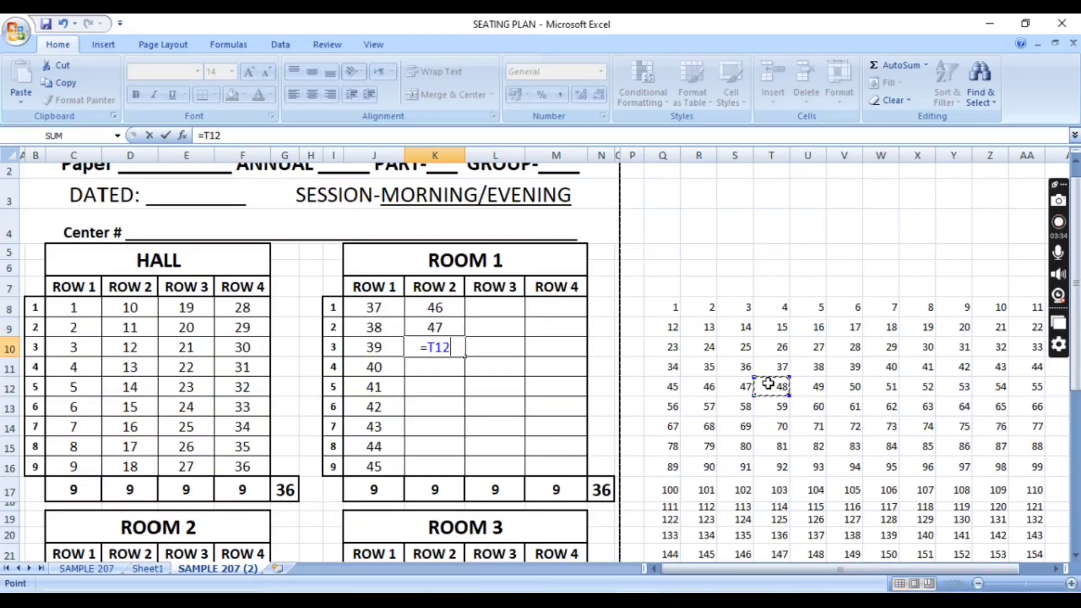
{"action": "key", "text": "Return"}
Link seats 4 and 5 of ROOM 1 ROW 2, cells K11 and K12, to U12 and V12 in the number grid.
{"action": "type", "text": "="}
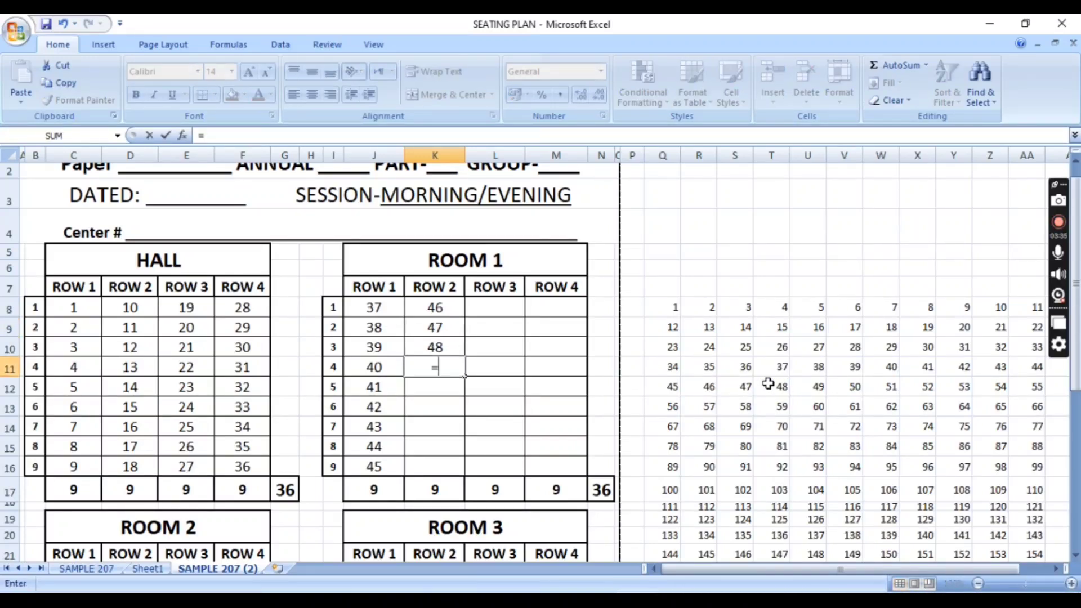
{"action": "left_click", "coordinate": [803, 386]}
{"action": "key", "text": "Return"}
{"action": "type", "text": "="}
{"action": "left_click", "coordinate": [841, 388]}
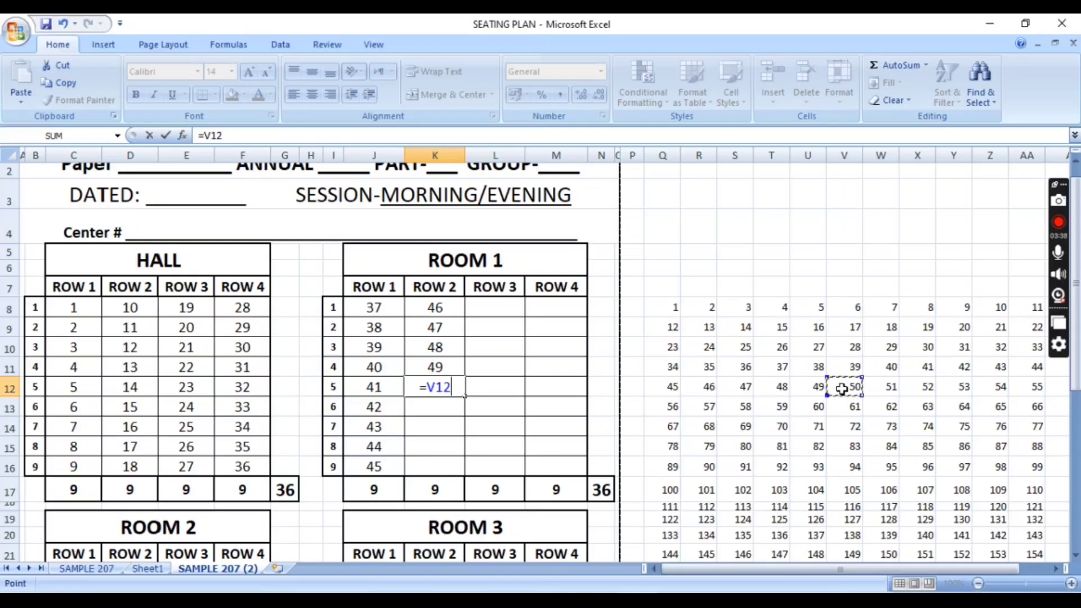
{"action": "key", "text": "Return"}
Link seats 6 and 7 of ROOM 1 ROW 2, cells K13 and K14, to W12 and X12 in the number grid.
{"action": "type", "text": "="}
{"action": "left_click", "coordinate": [889, 387]}
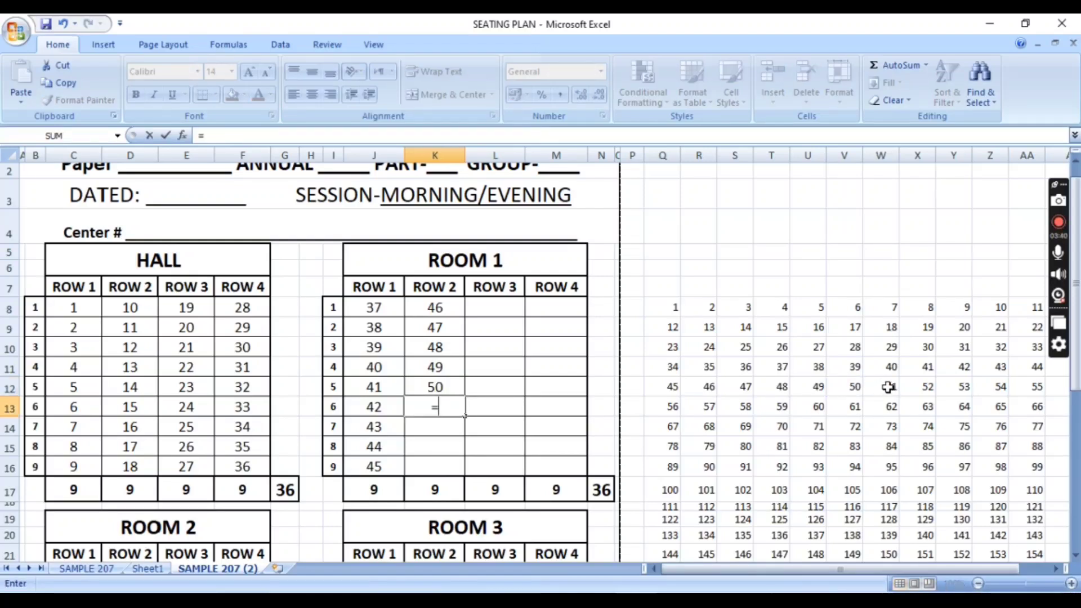
{"action": "key", "text": "Return"}
{"action": "type", "text": "="}
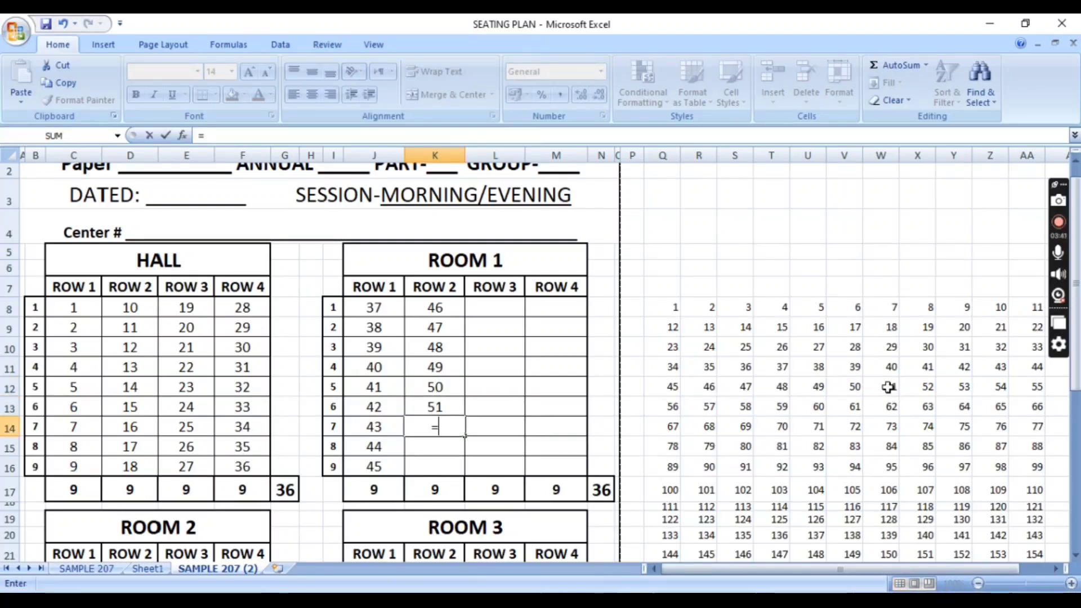
{"action": "left_click", "coordinate": [921, 387]}
{"action": "key", "text": "Return"}
Link the last two seats of ROOM 1 ROW 2, cells K15 and K16, to Y12 and Z12 in the number grid.
{"action": "type", "text": "="}
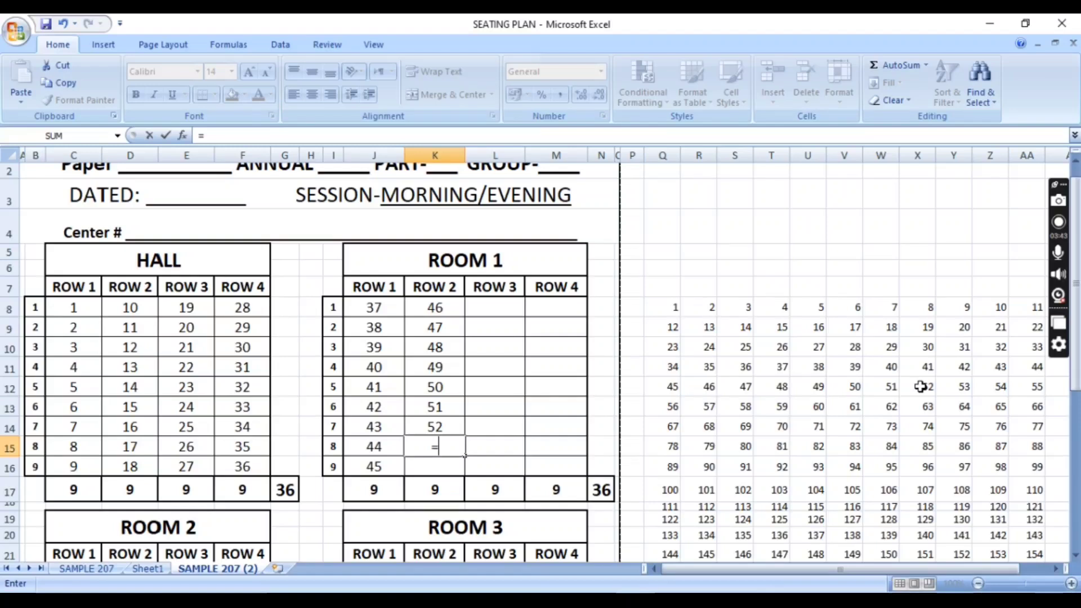
{"action": "left_click", "coordinate": [951, 387]}
{"action": "key", "text": "Return"}
{"action": "type", "text": "="}
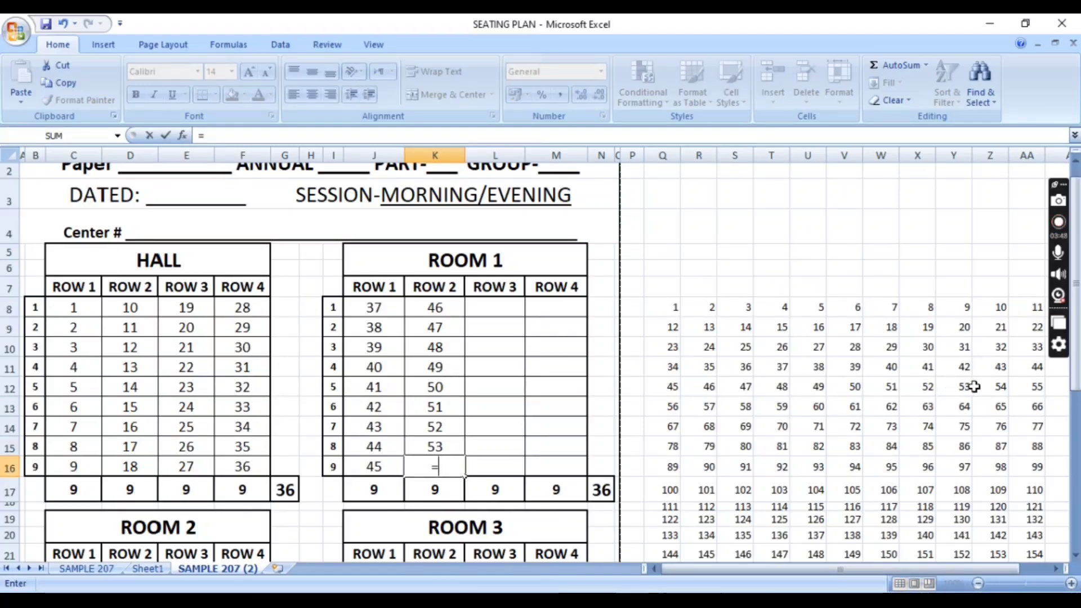
{"action": "left_click", "coordinate": [978, 386]}
{"action": "key", "text": "Return"}
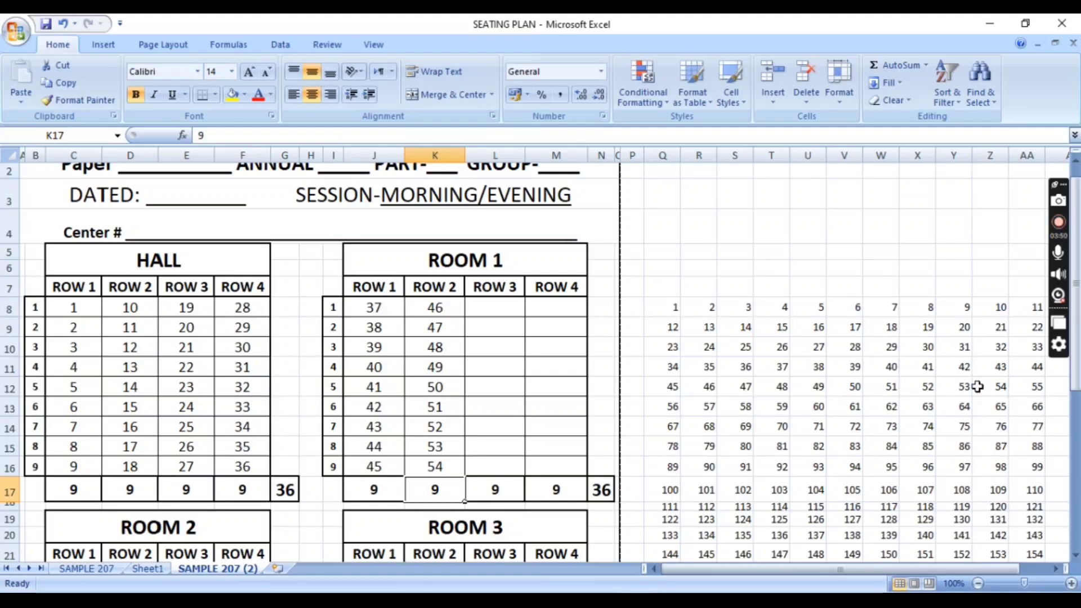
Link seats 1 and 2 of ROOM 1 ROW 3, cells L8 and L9, to AA12 and Q13 in the number grid.
{"action": "left_click", "coordinate": [499, 307]}
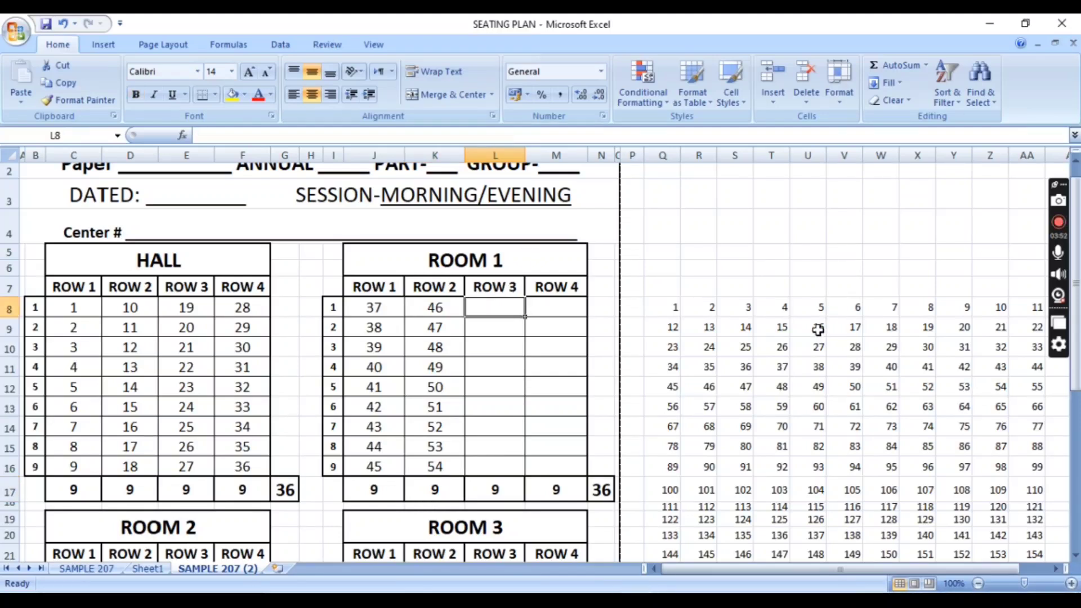
{"action": "type", "text": "="}
{"action": "left_click", "coordinate": [1028, 388]}
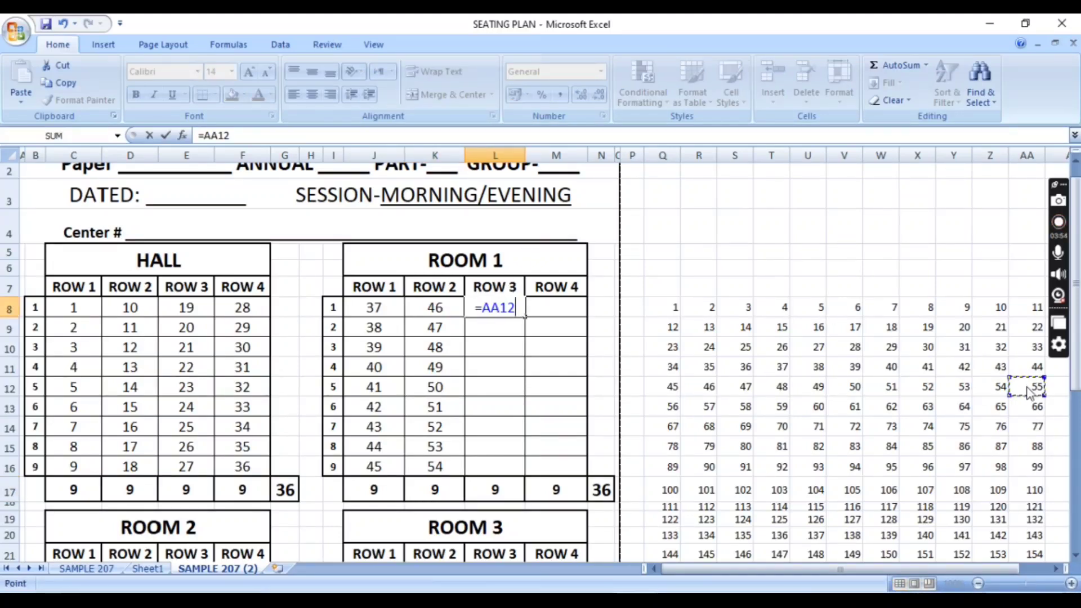
{"action": "key", "text": "Return"}
{"action": "type", "text": "="}
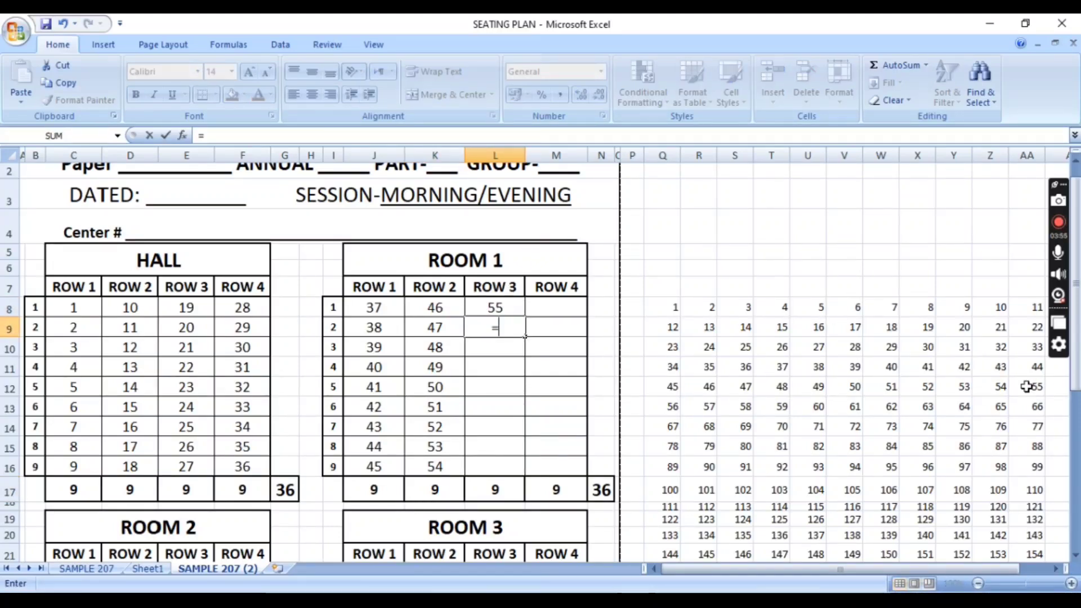
{"action": "left_click", "coordinate": [675, 407]}
{"action": "key", "text": "Return"}
Link seats 3 and 4 of ROOM 1 ROW 3, cells L10 and L11, to R13 and S13 in the number grid.
{"action": "type", "text": "="}
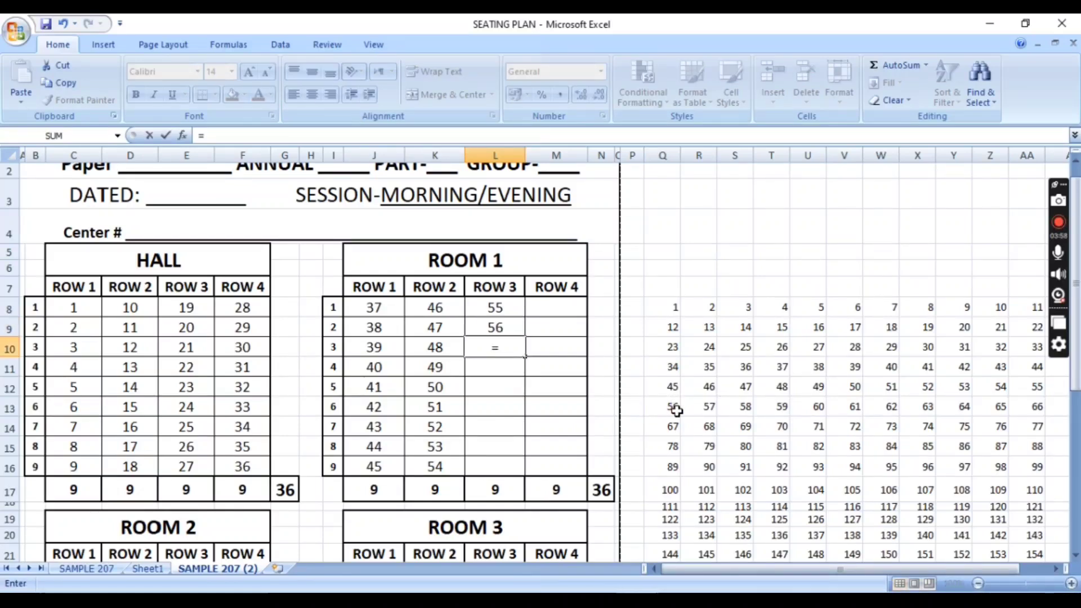
{"action": "left_click", "coordinate": [698, 410]}
{"action": "key", "text": "Return"}
{"action": "type", "text": "="}
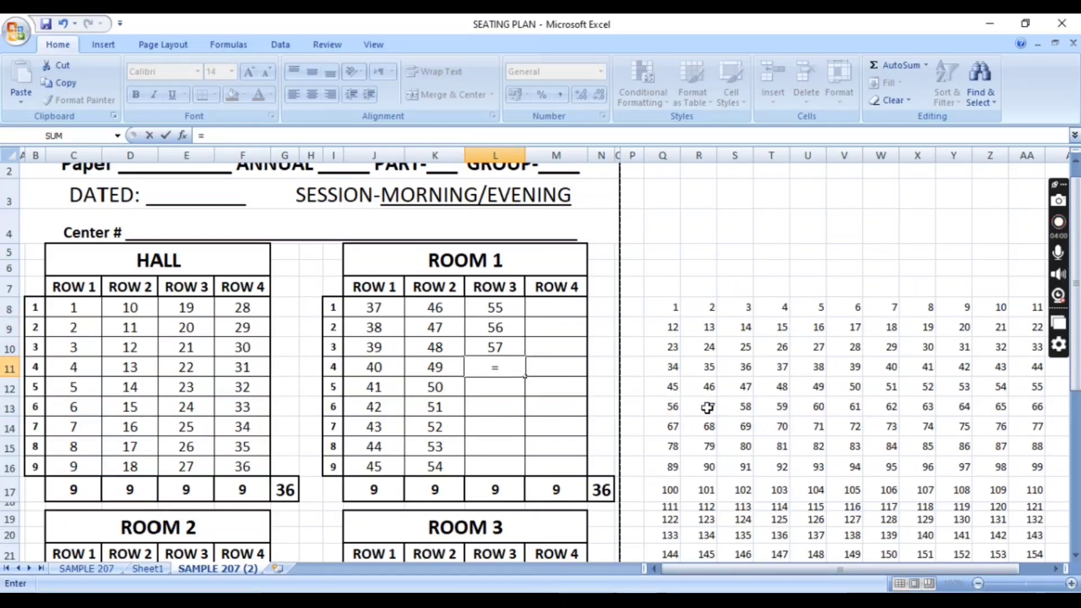
{"action": "left_click", "coordinate": [739, 405]}
{"action": "key", "text": "Return"}
Link seats 5 and 6 of ROOM 1 ROW 3, cells L12 and L13, to T13 and U13 in the number grid.
{"action": "type", "text": "="}
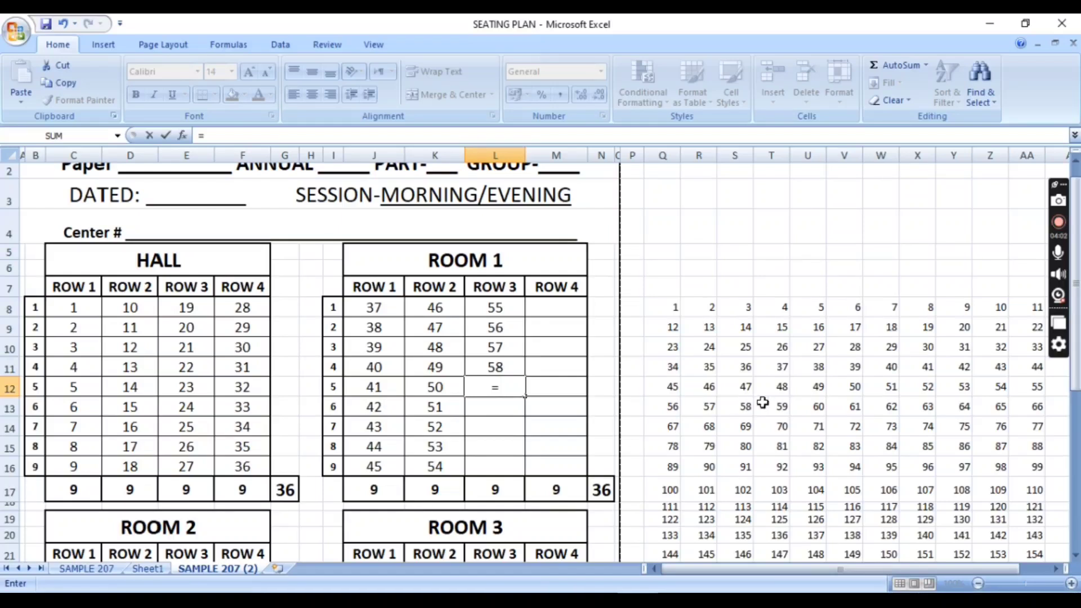
{"action": "left_click", "coordinate": [765, 404]}
{"action": "key", "text": "Return"}
{"action": "type", "text": "="}
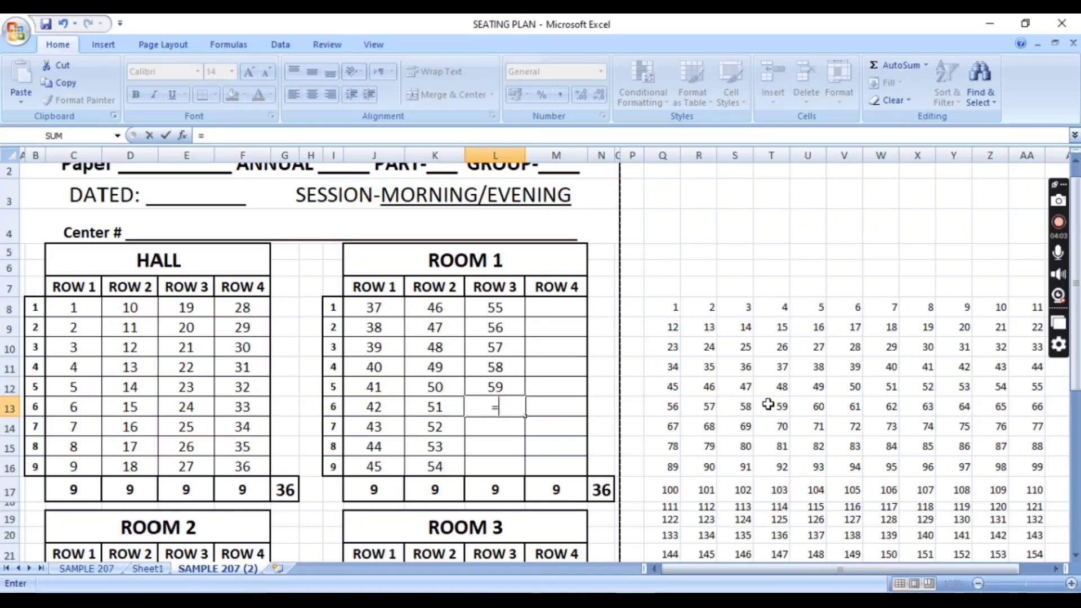
{"action": "left_click", "coordinate": [815, 405]}
{"action": "key", "text": "Return"}
Link the last three seats of ROOM 1 ROW 3, cells L14 to L16, to V13, W13 and X13 in the number grid.
{"action": "type", "text": "="}
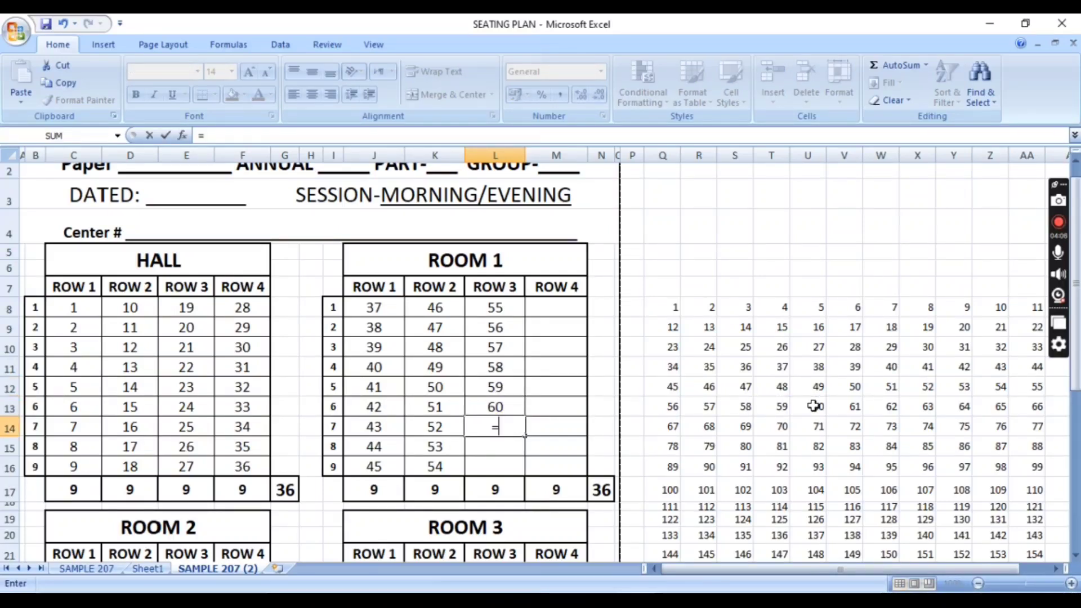
{"action": "left_click", "coordinate": [852, 405]}
{"action": "key", "text": "Return"}
{"action": "type", "text": "="}
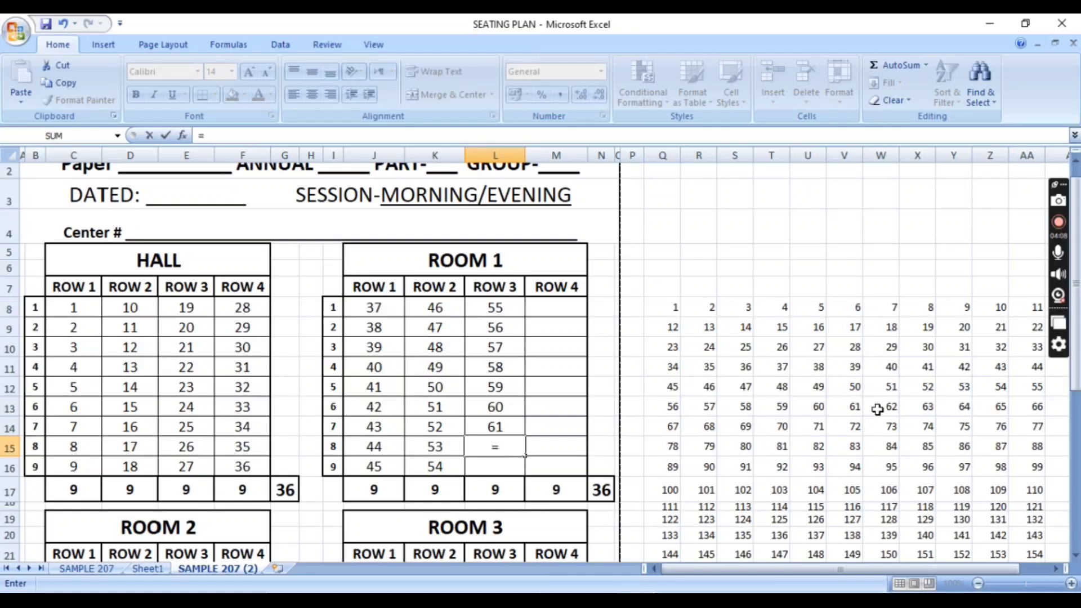
{"action": "left_click", "coordinate": [879, 408]}
{"action": "key", "text": "Return"}
{"action": "type", "text": "="}
{"action": "left_click", "coordinate": [912, 408]}
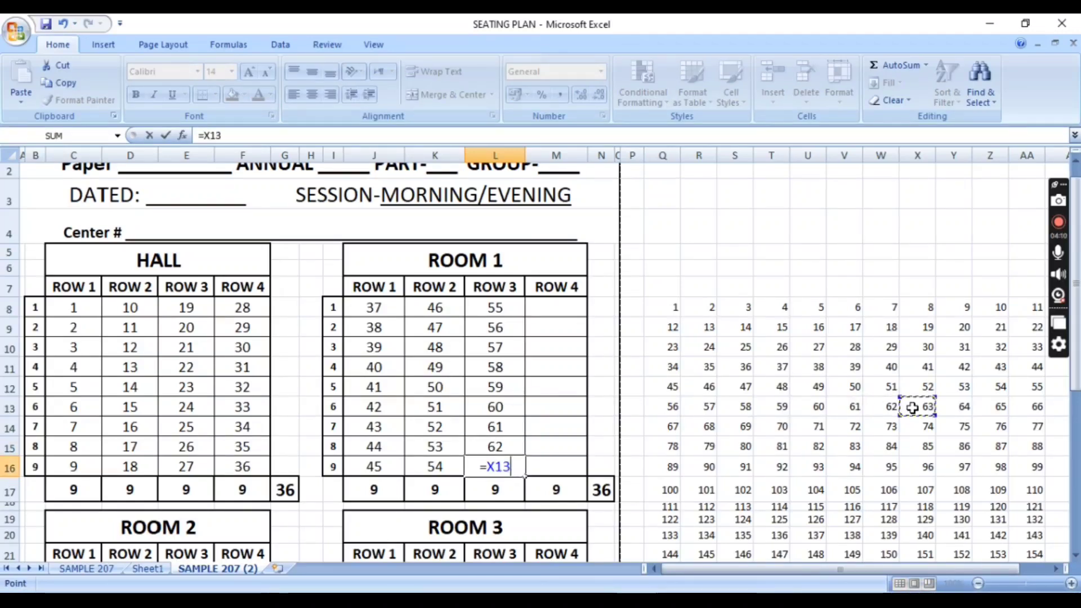
{"action": "key", "text": "Return"}
Link seats 1 and 2 of ROOM 1 ROW 4, cells M8 and M9, to Y13 and Z13 in the number grid.
{"action": "left_click", "coordinate": [562, 306]}
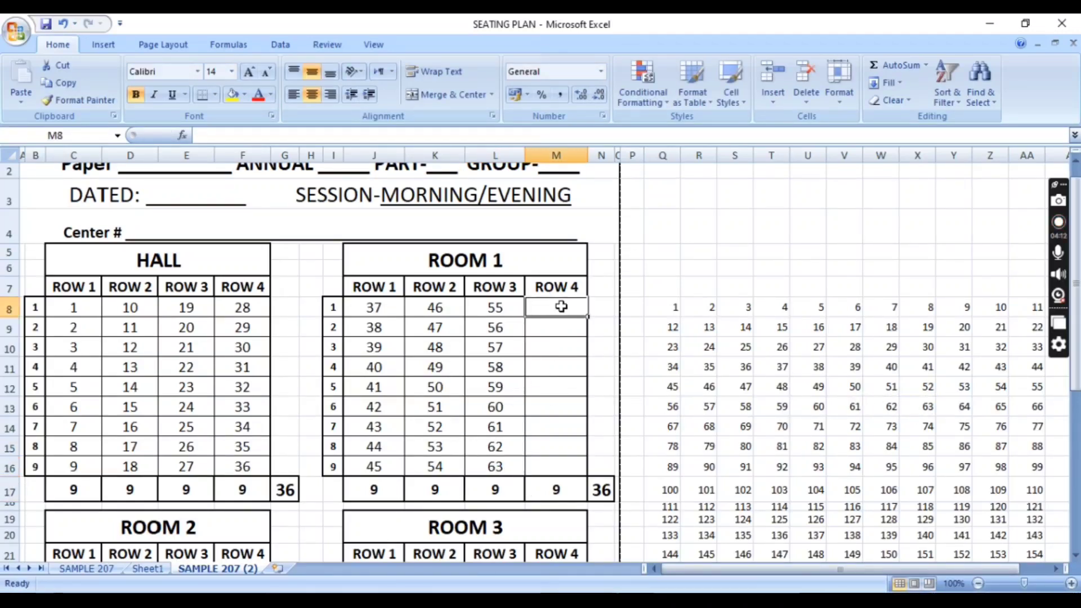
{"action": "type", "text": "="}
{"action": "left_click", "coordinate": [960, 408]}
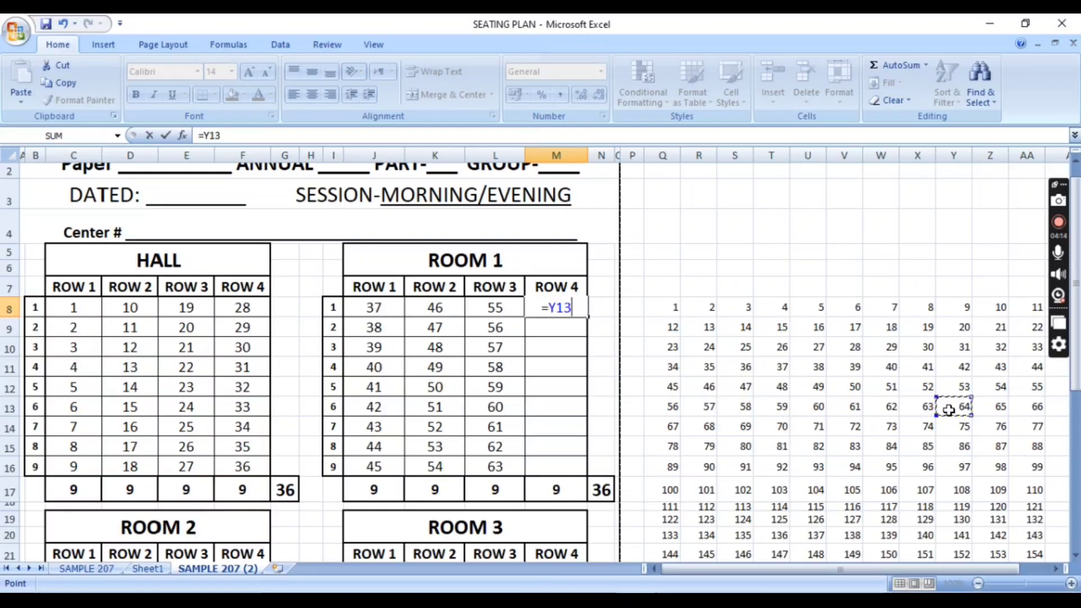
{"action": "key", "text": "Return"}
{"action": "type", "text": "="}
{"action": "left_click", "coordinate": [991, 405]}
{"action": "key", "text": "Return"}
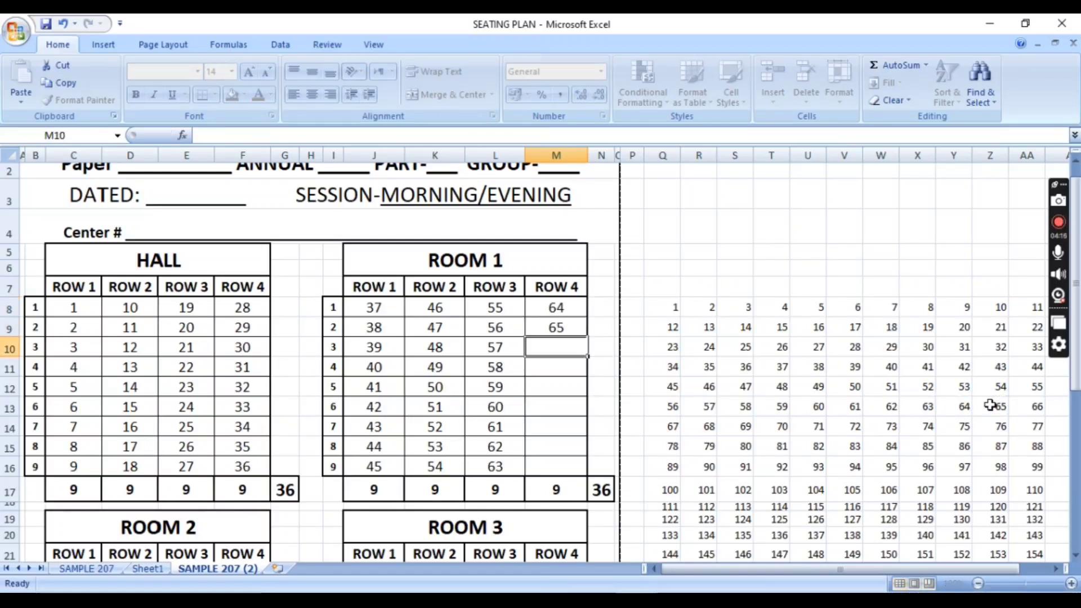
Link seats 3 and 4 of ROOM 1 ROW 4, cells M10 and M11, to AA13 and Q14 in the number grid.
{"action": "type", "text": "="}
{"action": "left_click", "coordinate": [991, 405]}
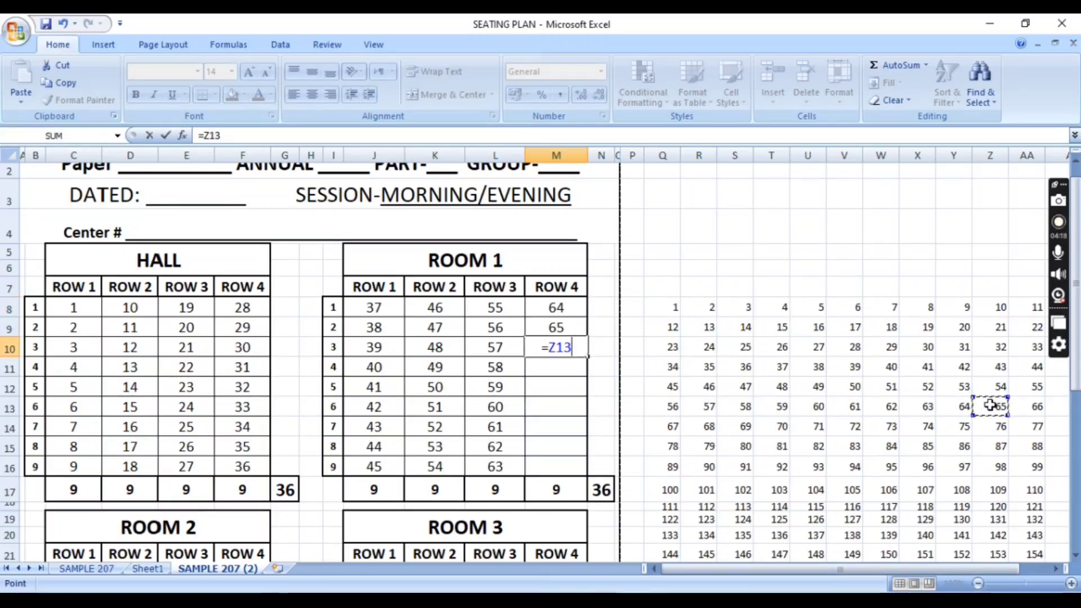
{"action": "left_click", "coordinate": [1014, 410]}
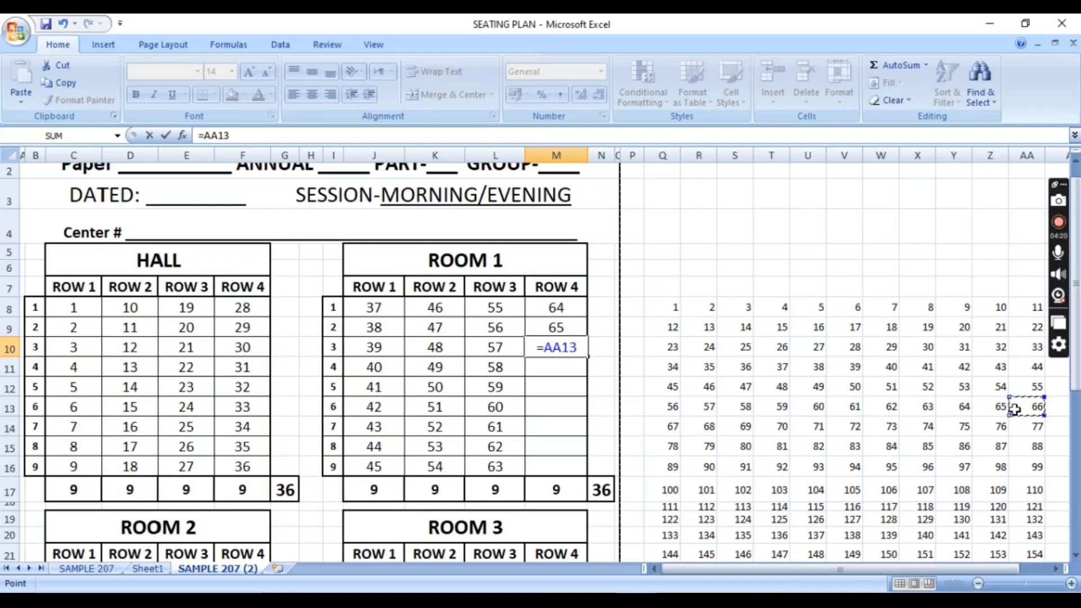
{"action": "key", "text": "Return"}
{"action": "type", "text": "="}
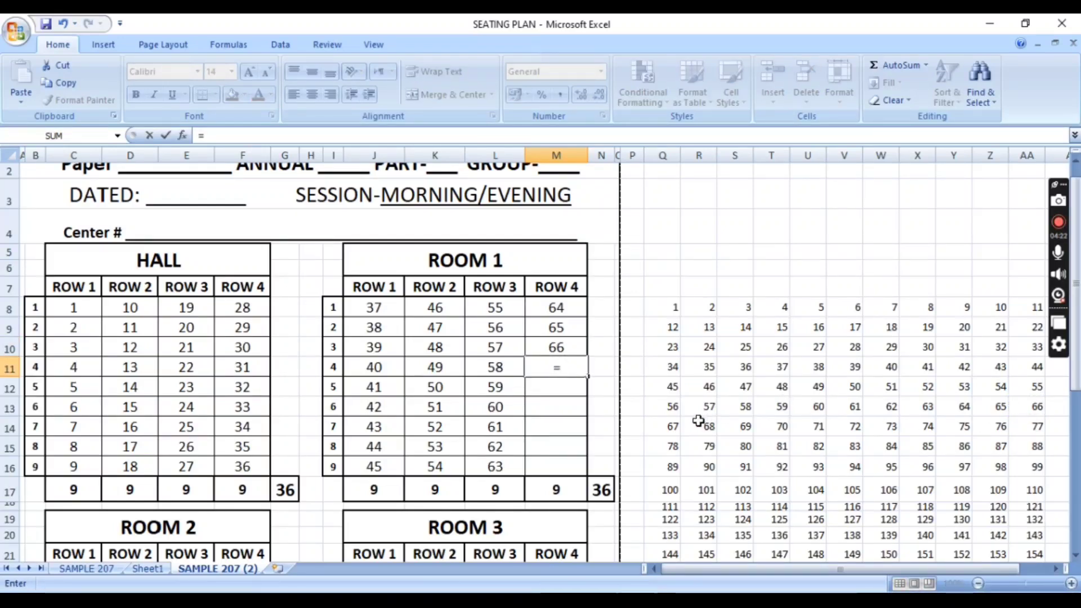
{"action": "left_click", "coordinate": [668, 423]}
{"action": "key", "text": "Return"}
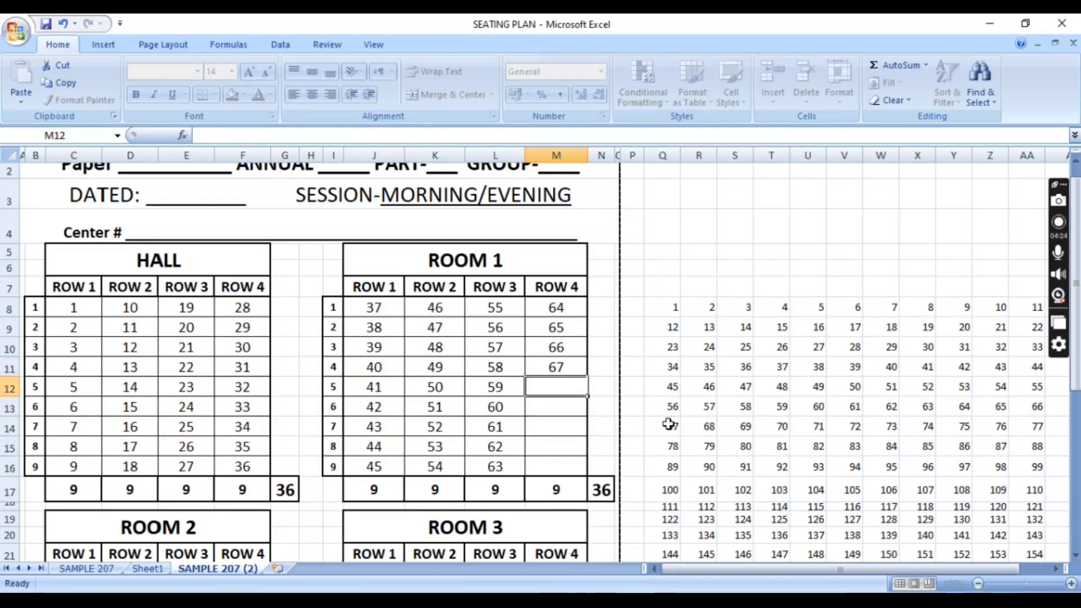
Link seats 5 and 6 of ROOM 1 ROW 4, cells M12 and M13, to R14 and S14 in the number grid.
{"action": "type", "text": "="}
{"action": "left_click", "coordinate": [705, 423]}
{"action": "key", "text": "Return"}
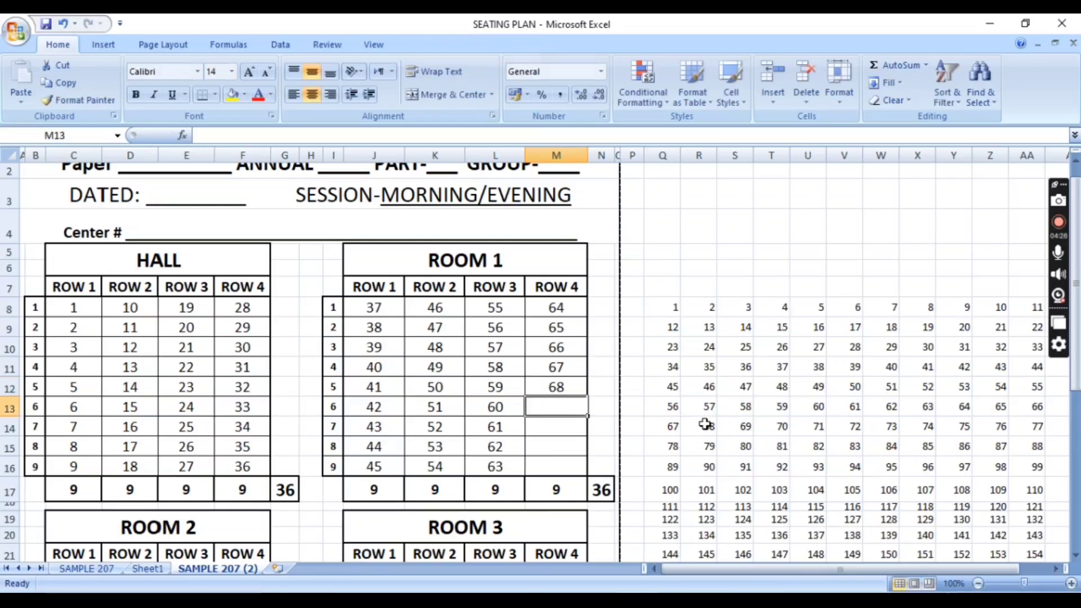
{"action": "type", "text": "="}
{"action": "left_click", "coordinate": [729, 427]}
{"action": "key", "text": "Return"}
Link the last three seats of ROOM 1 ROW 4, cells M14 to M16, to T14, U14 and V14 in the number grid.
{"action": "type", "text": "="}
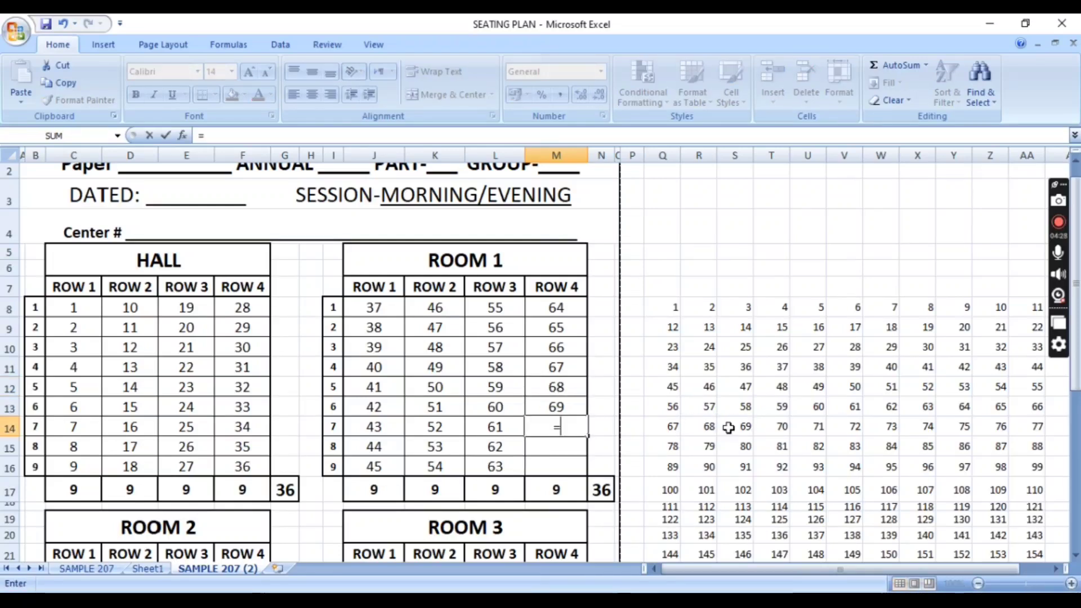
{"action": "left_click", "coordinate": [780, 426]}
{"action": "key", "text": "Return"}
{"action": "type", "text": "="}
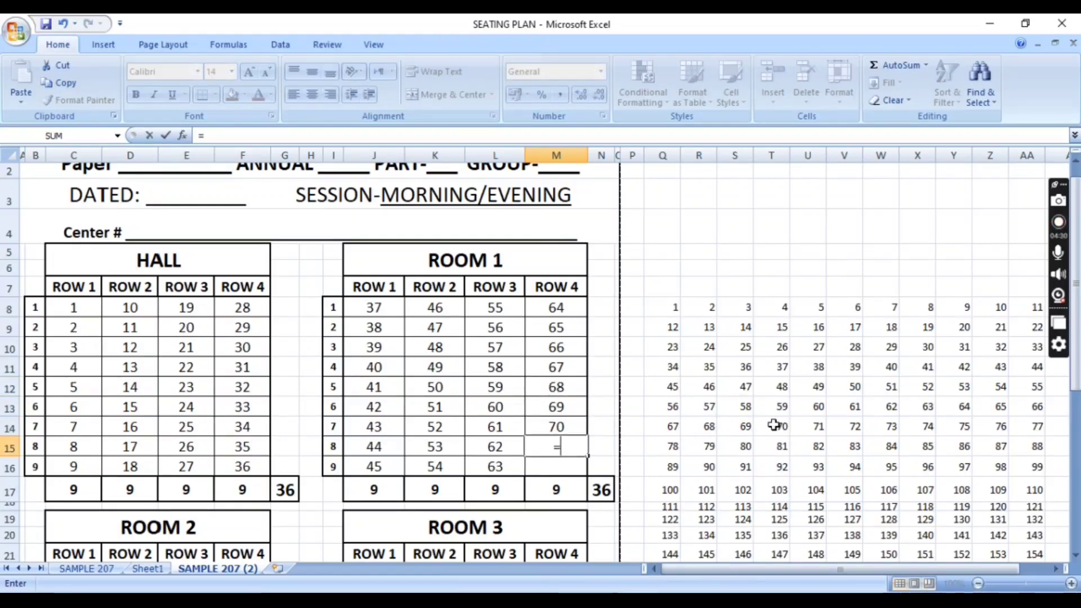
{"action": "left_click", "coordinate": [815, 428]}
{"action": "key", "text": "Return"}
{"action": "type", "text": "="}
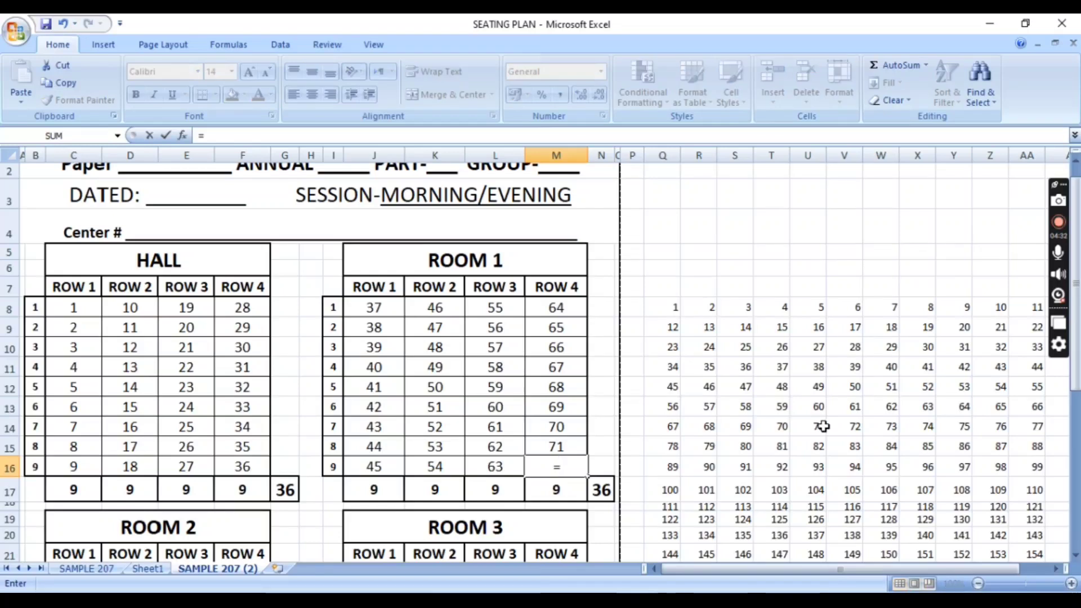
{"action": "left_click", "coordinate": [840, 428]}
{"action": "key", "text": "Return"}
{"action": "type", "text": "="}
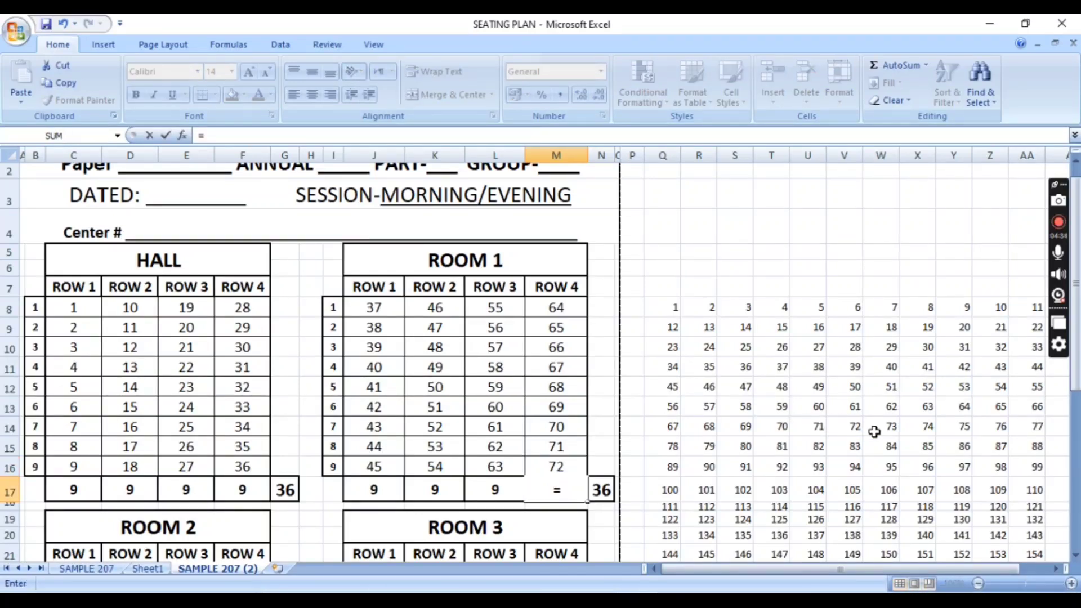
{"action": "left_click", "coordinate": [893, 427]}
{"action": "key", "text": "Return"}
{"action": "type", "text": "="}
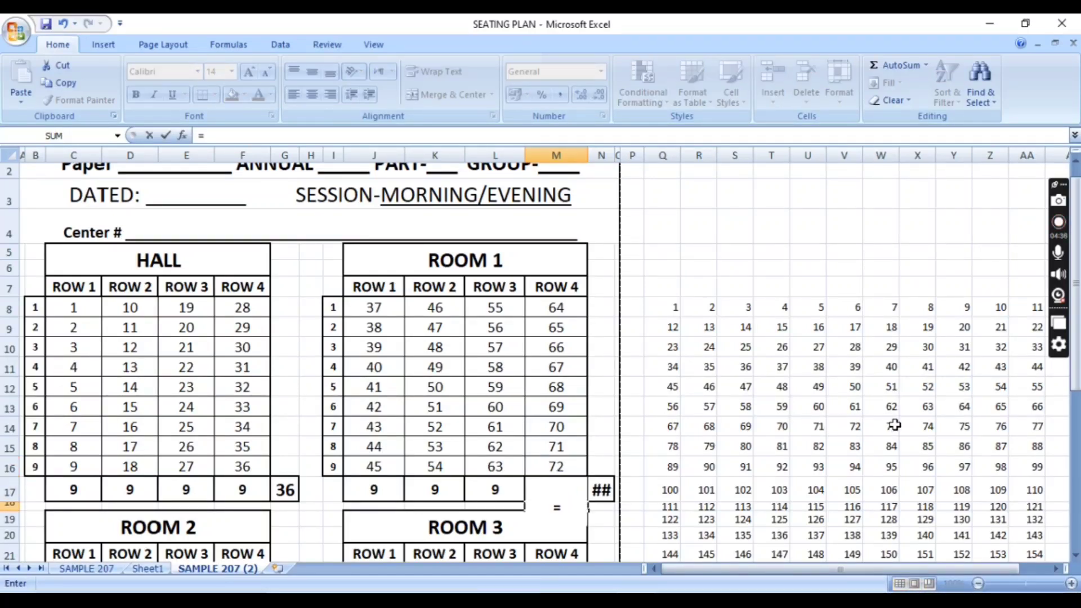
{"action": "left_click", "coordinate": [925, 426]}
{"action": "key", "text": "Return"}
{"action": "type", "text": "="}
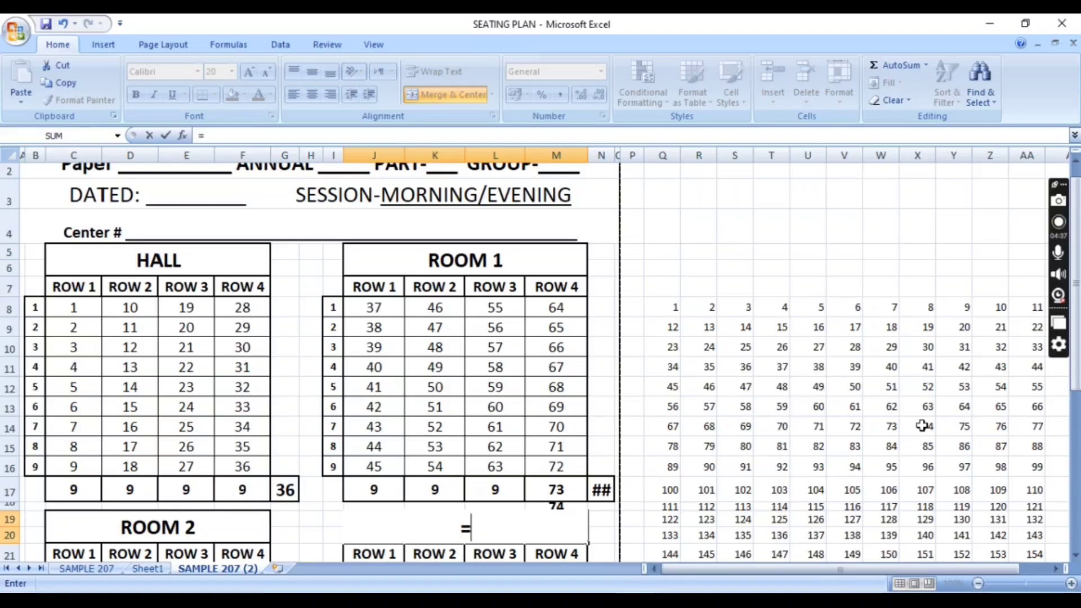
{"action": "left_click", "coordinate": [951, 429]}
{"action": "key", "text": "Return"}
{"action": "type", "text": "="}
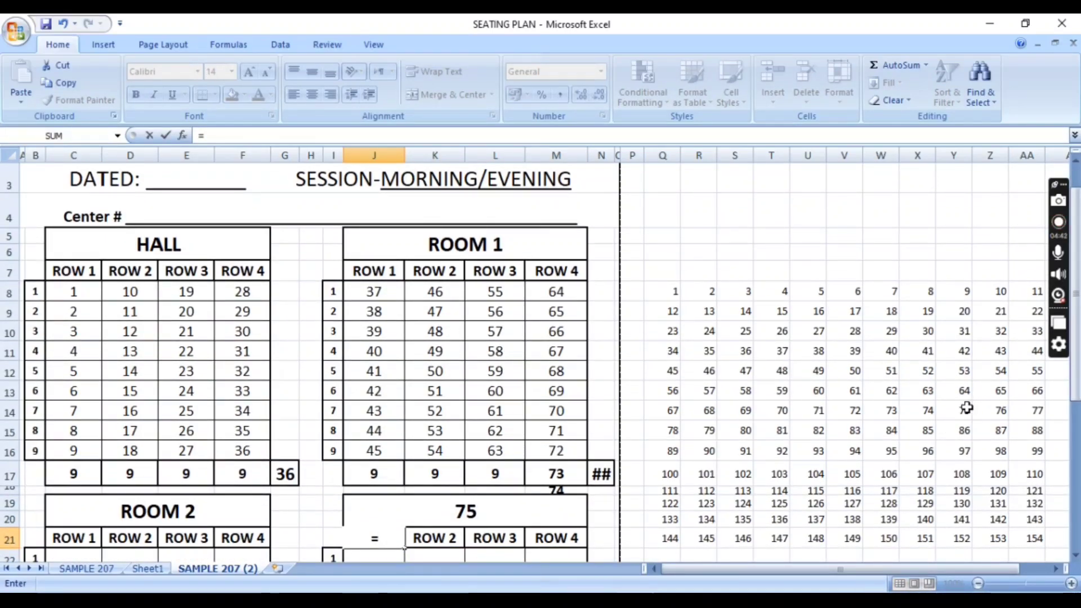
{"action": "key", "text": "Escape"}
{"action": "key", "text": "Escape"}
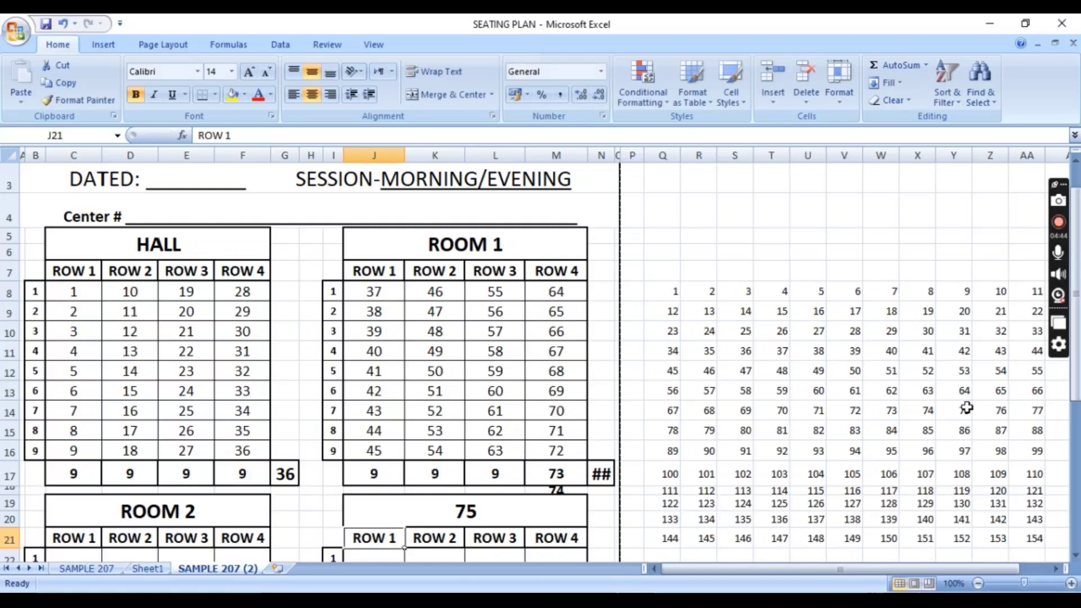
{"action": "key", "text": "ctrl+z"}
{"action": "key", "text": "ctrl+z"}
{"action": "key", "text": "ctrl+z"}
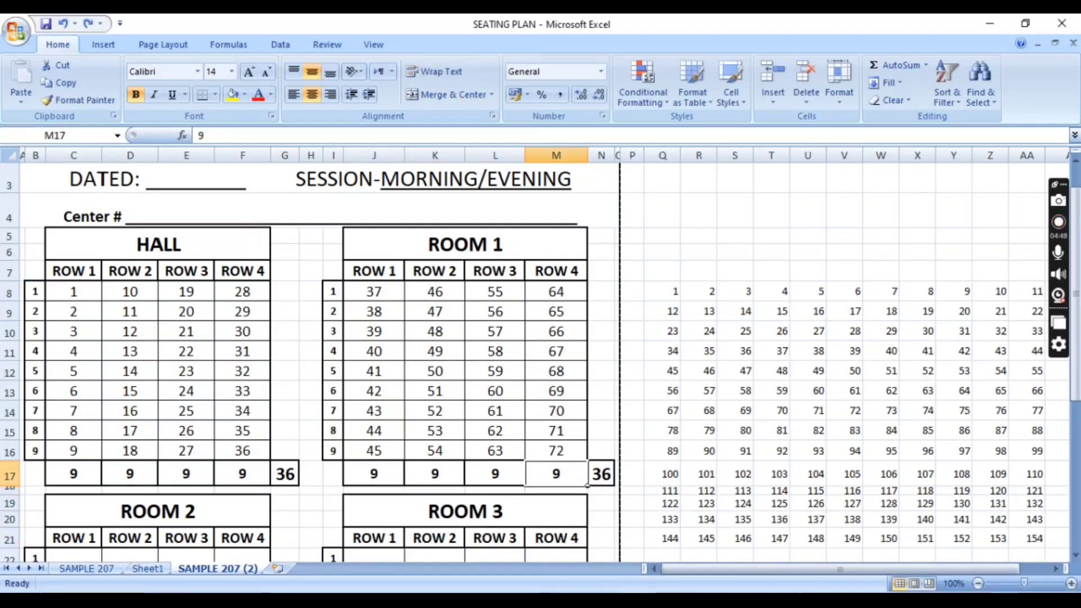
Link seat 1 of ROOM 2 ROW 1, cell C22, to W14 in the number grid and start the formula for seat 2.
{"action": "left_click_drag", "start_coordinate": [1077, 312], "coordinate": [1077, 361]}
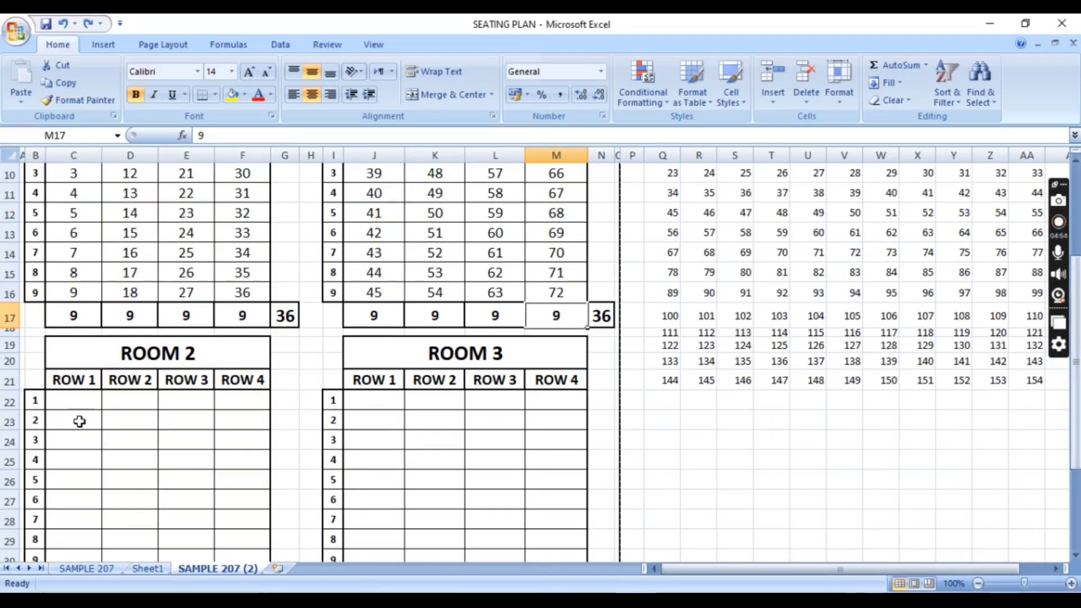
{"action": "left_click", "coordinate": [85, 403]}
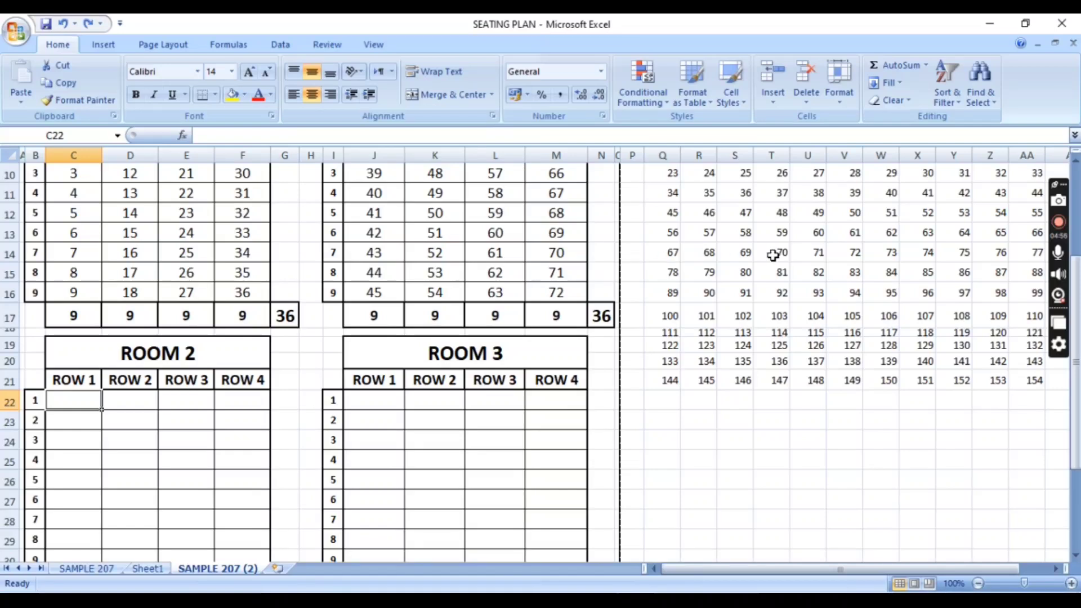
{"action": "type", "text": "="}
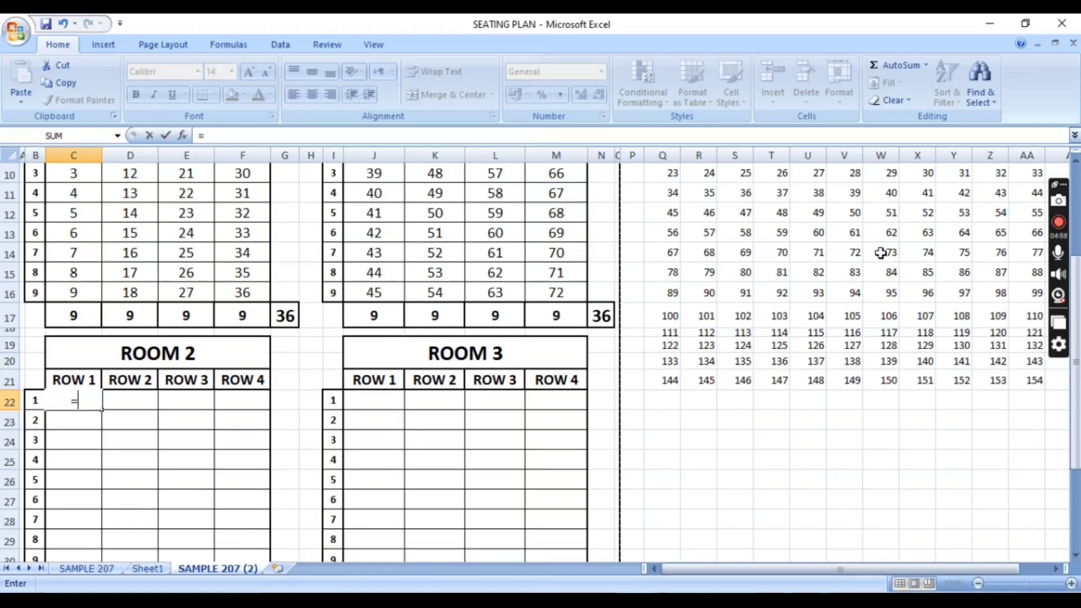
{"action": "left_click", "coordinate": [892, 254]}
{"action": "key", "text": "Return"}
{"action": "type", "text": "="}
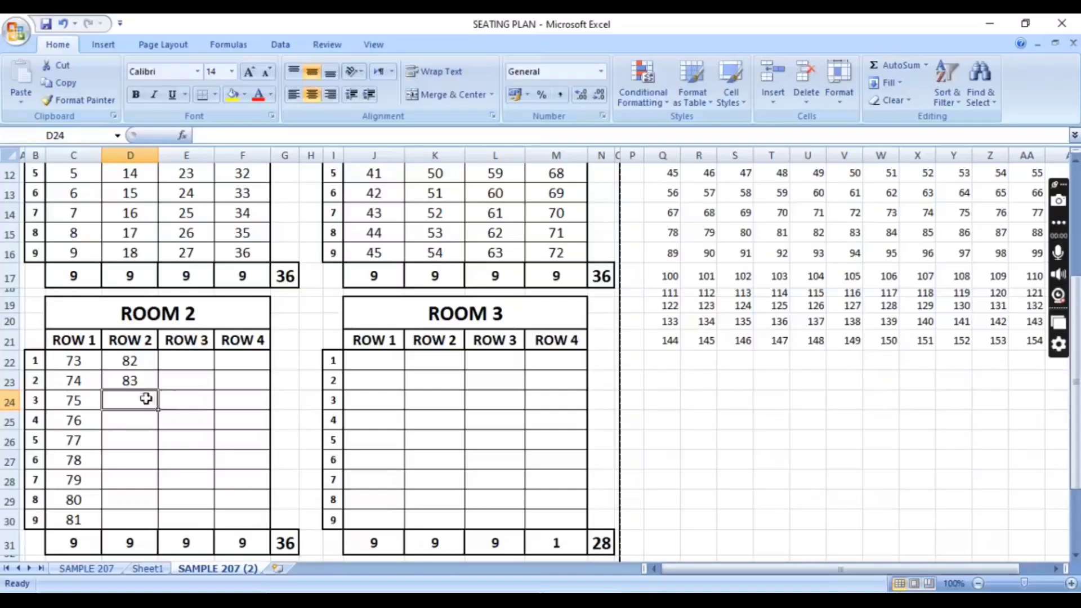
Link seats 3 and 4 of ROOM 2 ROW 2, cells D24 and D25, to W15 and X15 in the number grid.
{"action": "type", "text": "="}
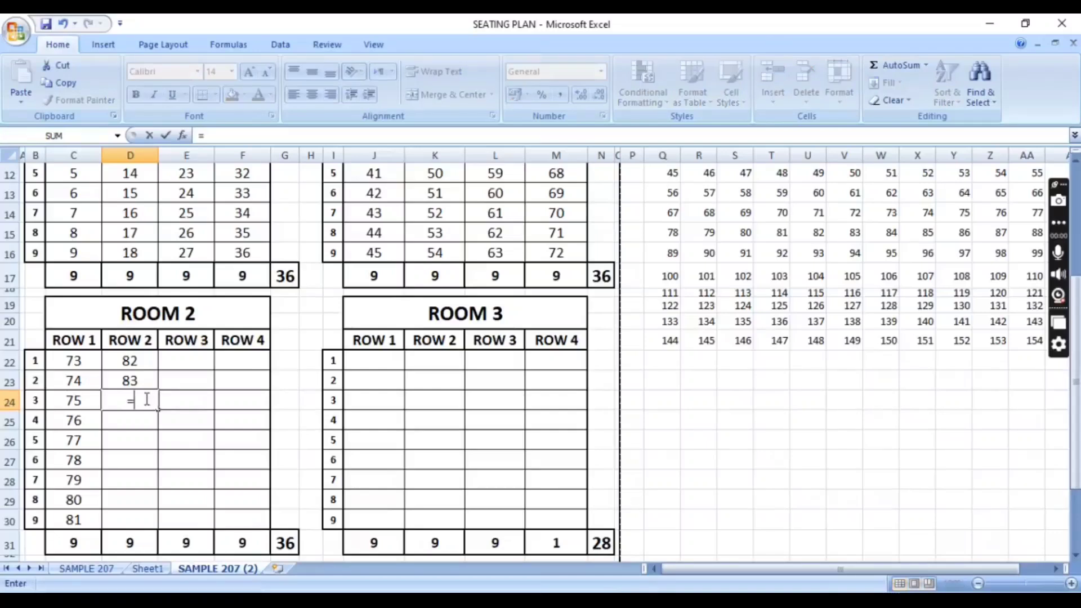
{"action": "left_click", "coordinate": [882, 233]}
{"action": "key", "text": "Return"}
{"action": "type", "text": "="}
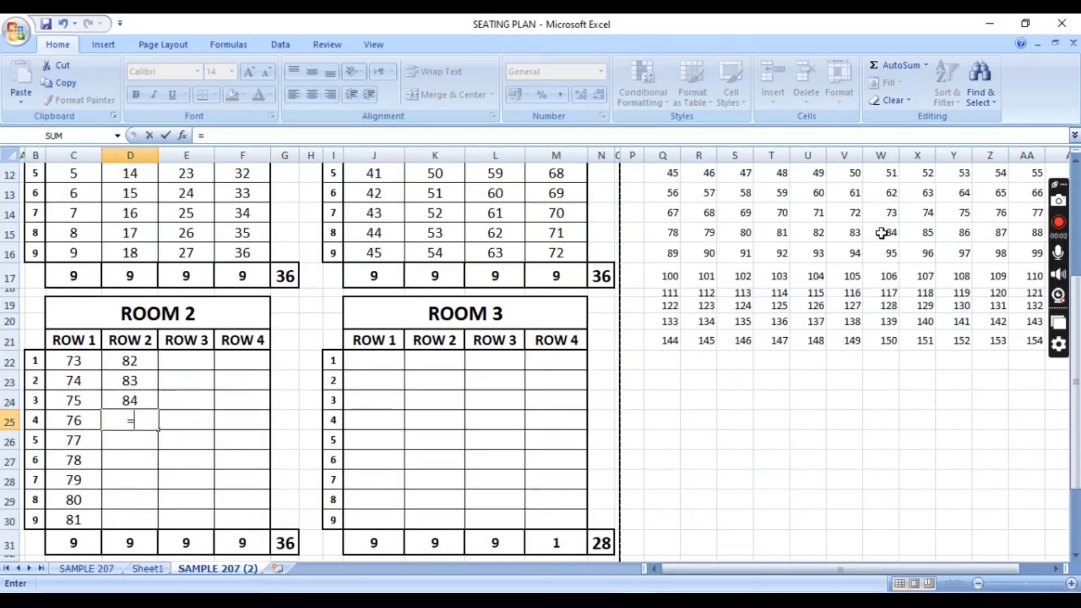
{"action": "left_click", "coordinate": [920, 232]}
{"action": "key", "text": "Return"}
Link seats 5 and 6 of ROOM 2 ROW 2, cells D26 and D27, to Y15 and Z15 in the number grid.
{"action": "type", "text": "="}
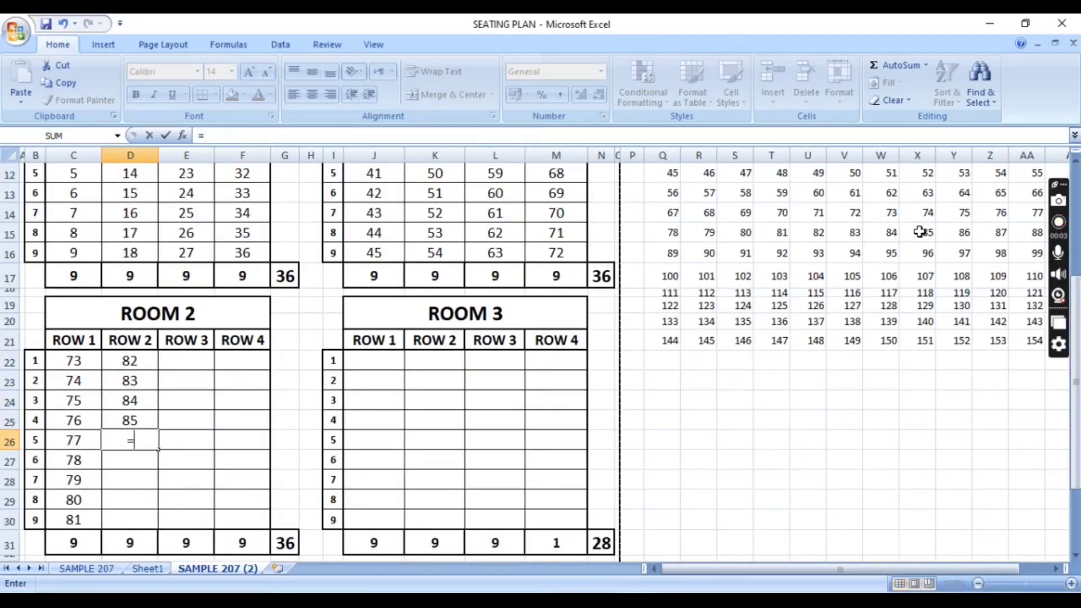
{"action": "left_click", "coordinate": [954, 233]}
{"action": "key", "text": "Return"}
{"action": "type", "text": "="}
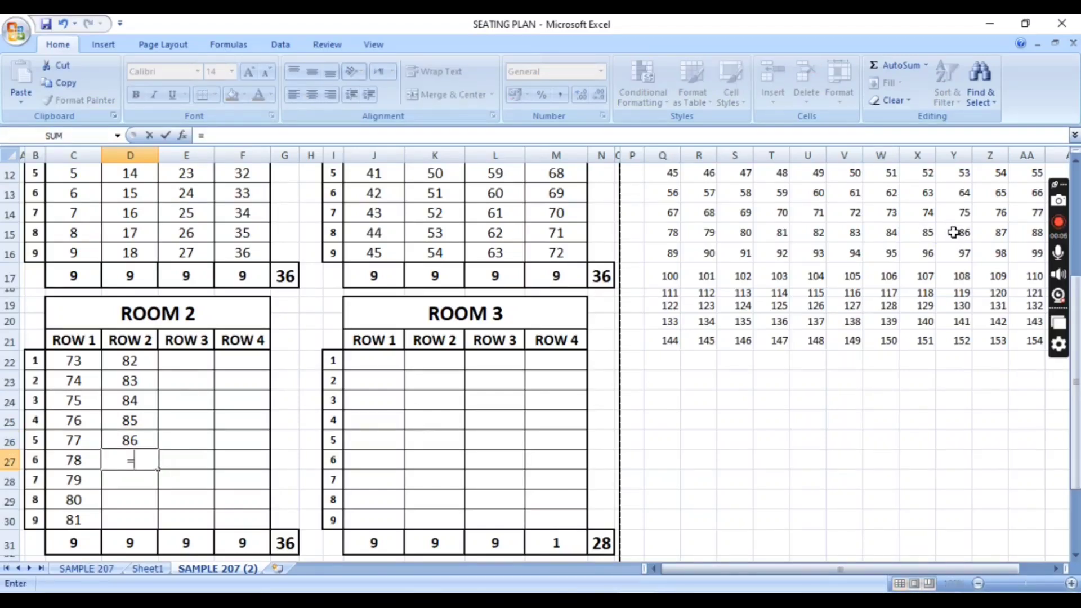
{"action": "left_click", "coordinate": [1001, 235]}
{"action": "key", "text": "Return"}
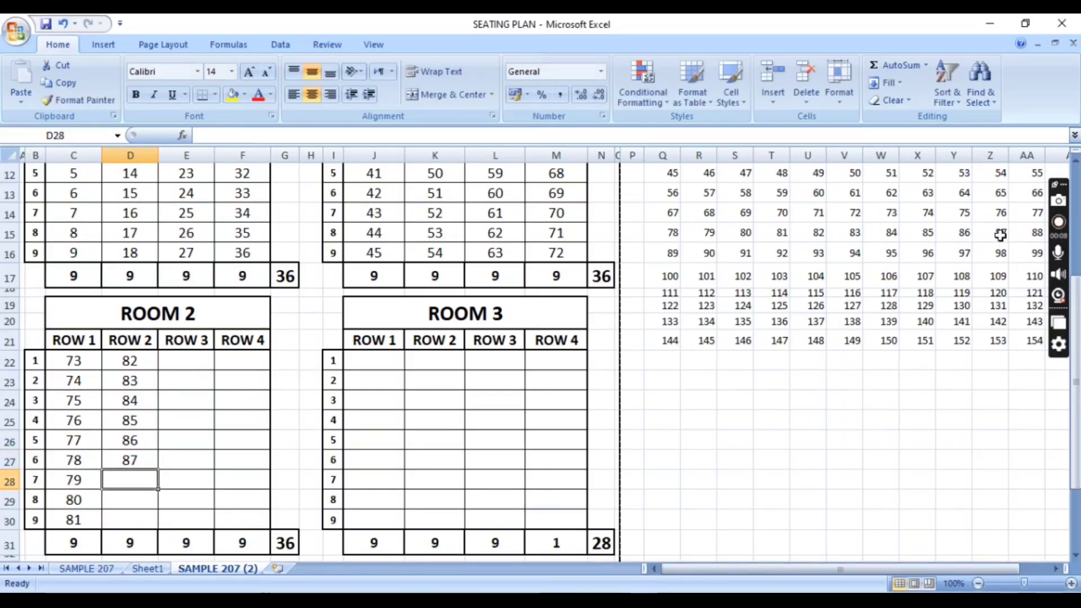
Link the last three seats of ROOM 2 ROW 2, cells D28 to D30, to AA15, Q16 and R16 in the number grid.
{"action": "type", "text": "="}
{"action": "left_click", "coordinate": [1020, 233]}
{"action": "key", "text": "Return"}
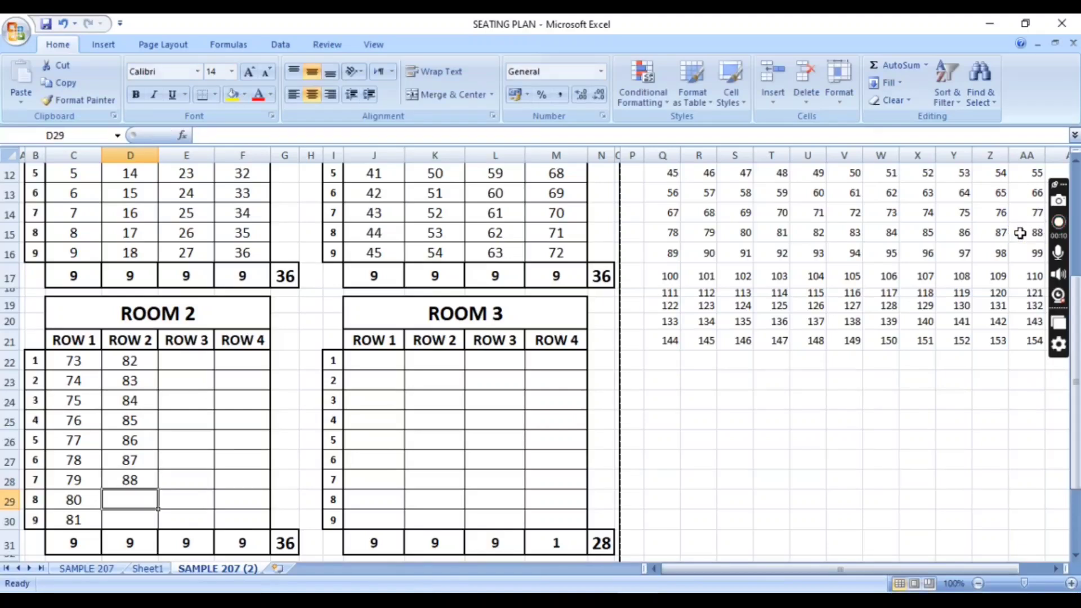
{"action": "type", "text": "="}
{"action": "left_click", "coordinate": [670, 253]}
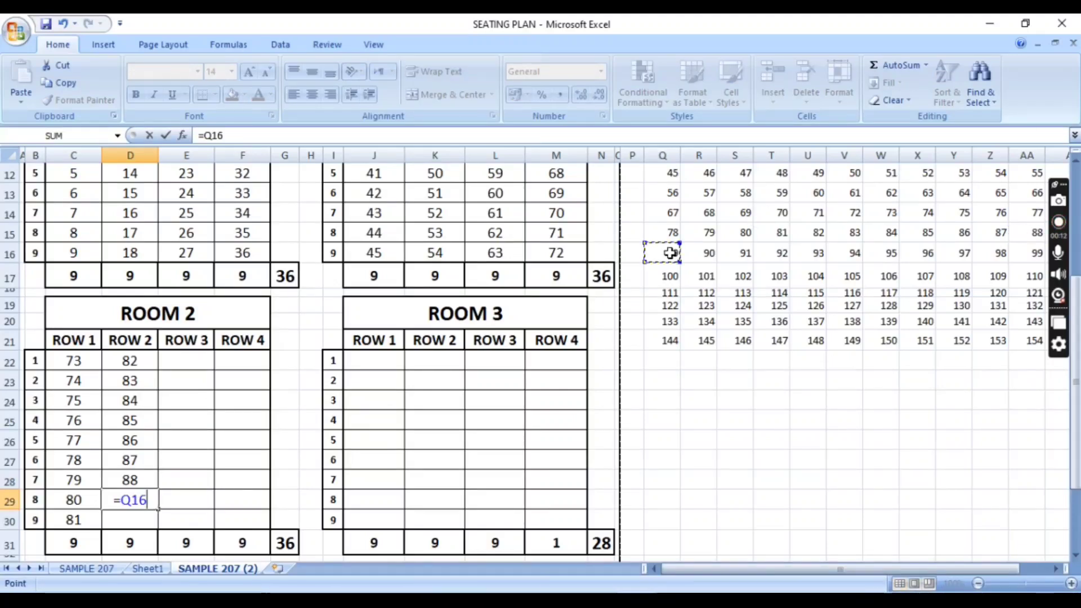
{"action": "key", "text": "Return"}
{"action": "type", "text": "="}
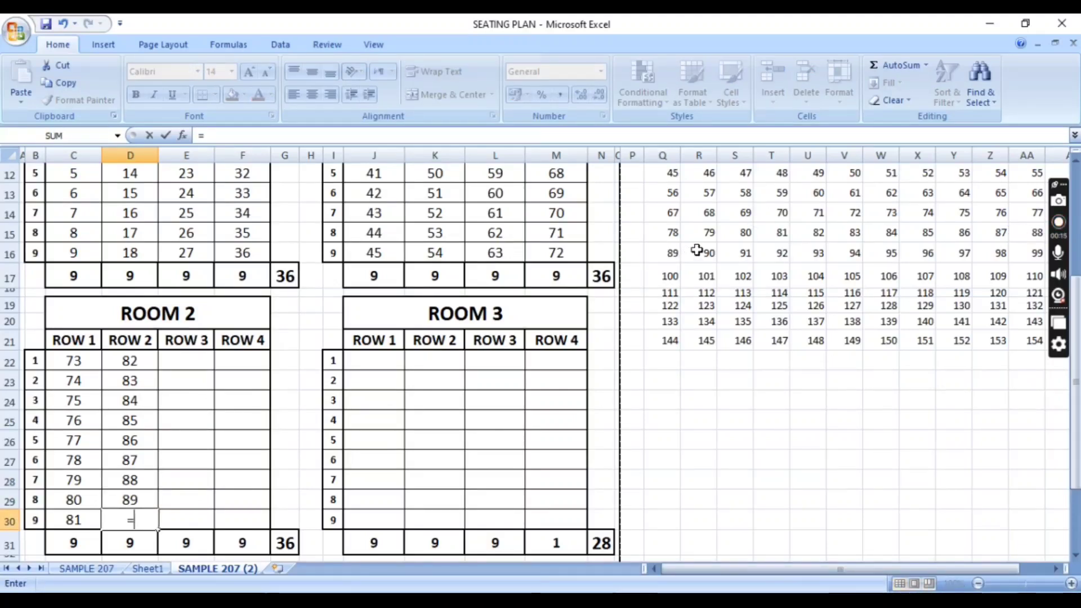
{"action": "left_click", "coordinate": [698, 249]}
{"action": "key", "text": "Return"}
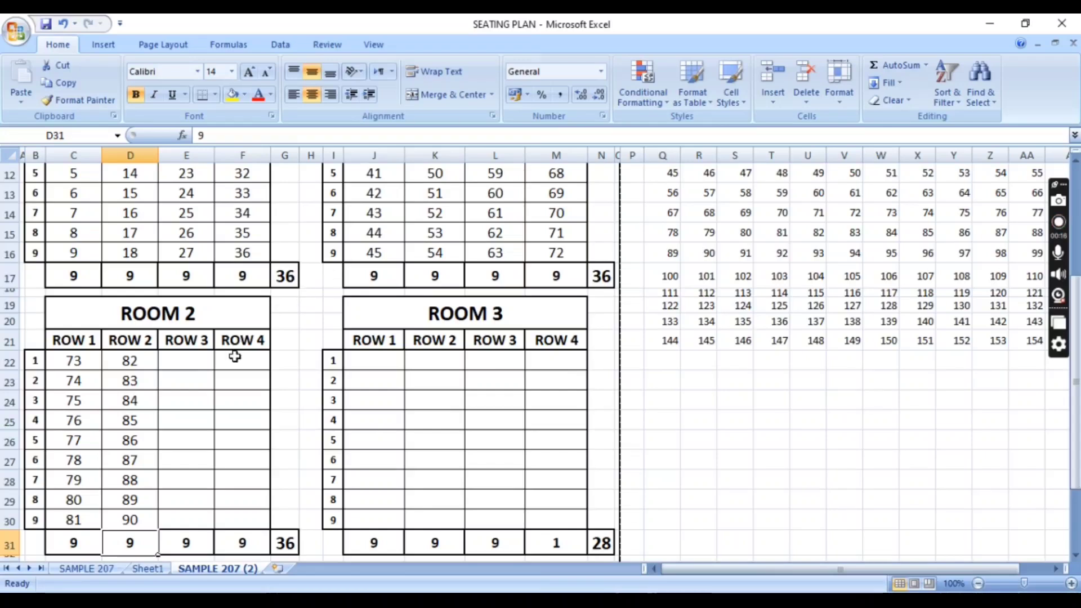
Link seats 1 to 3 of ROOM 2 ROW 3, cells E22 to E24, to S16, T16 and U16 in the number grid.
{"action": "left_click", "coordinate": [174, 364]}
{"action": "type", "text": "="}
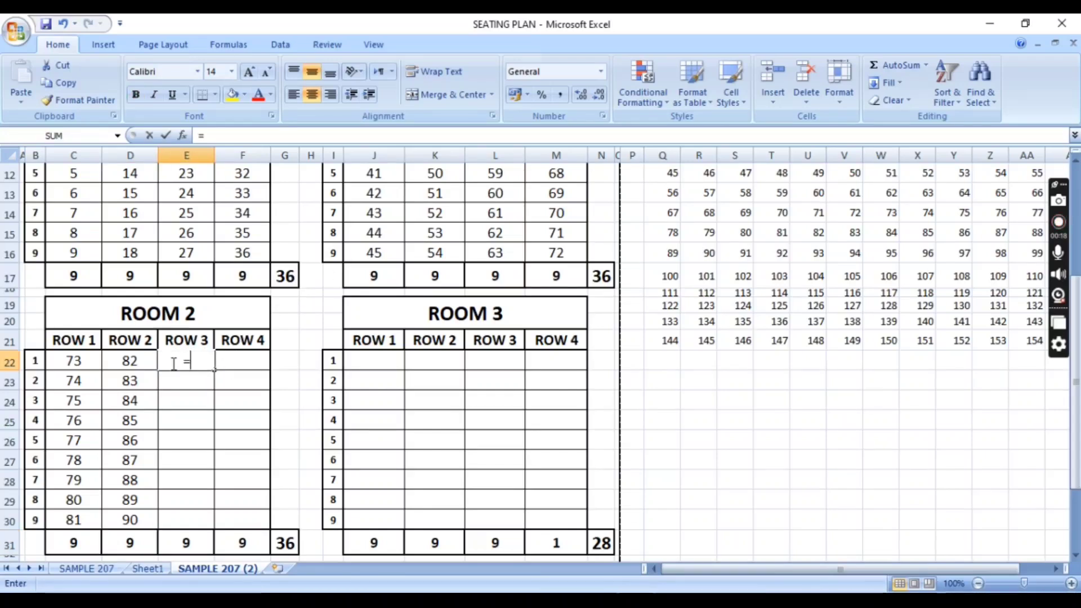
{"action": "left_click", "coordinate": [730, 257]}
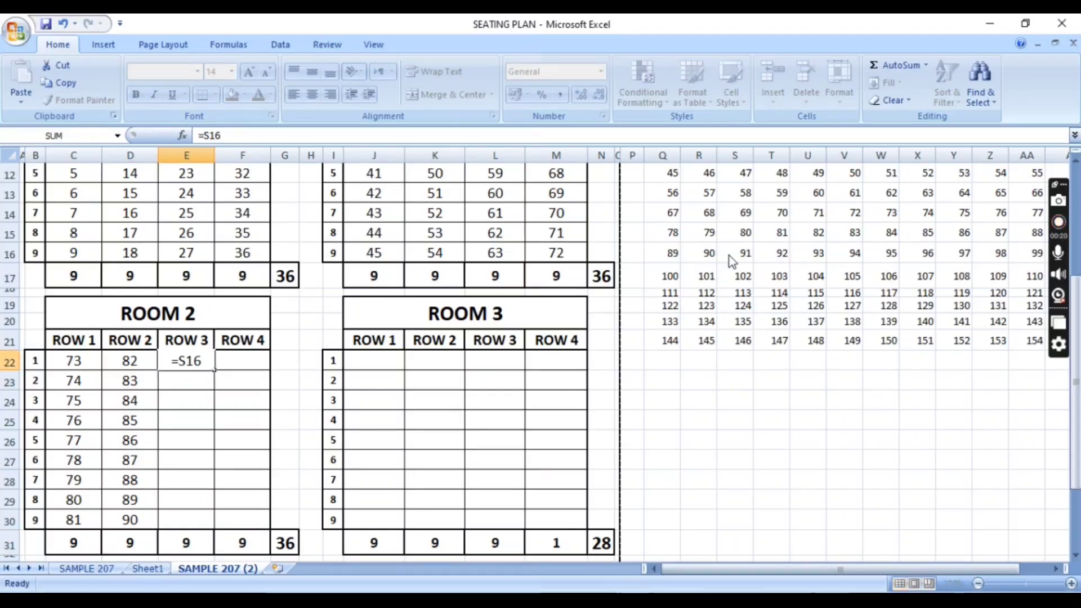
{"action": "key", "text": "Return"}
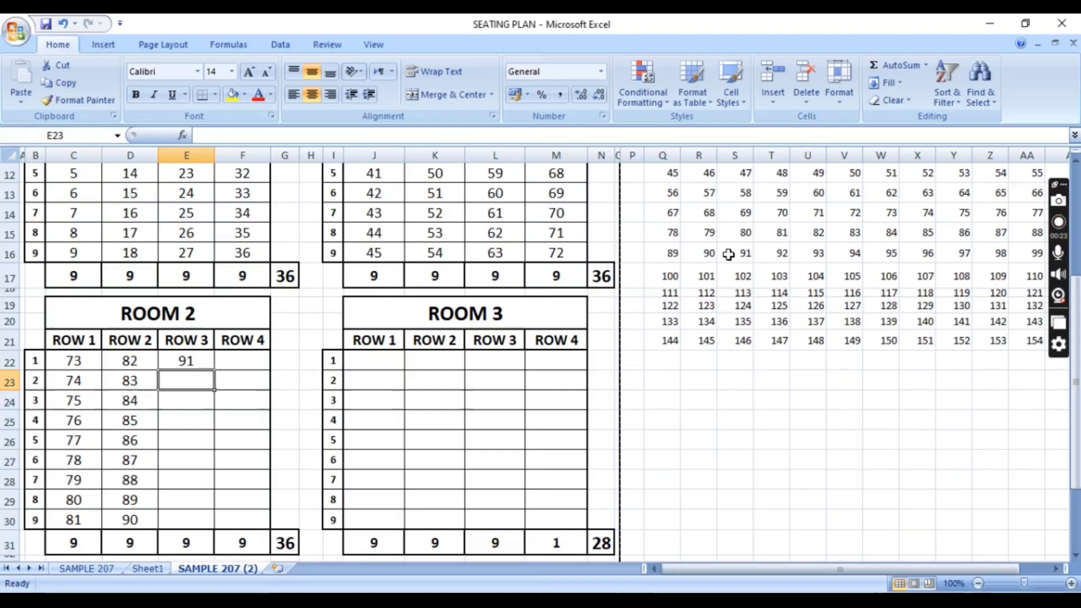
{"action": "type", "text": "="}
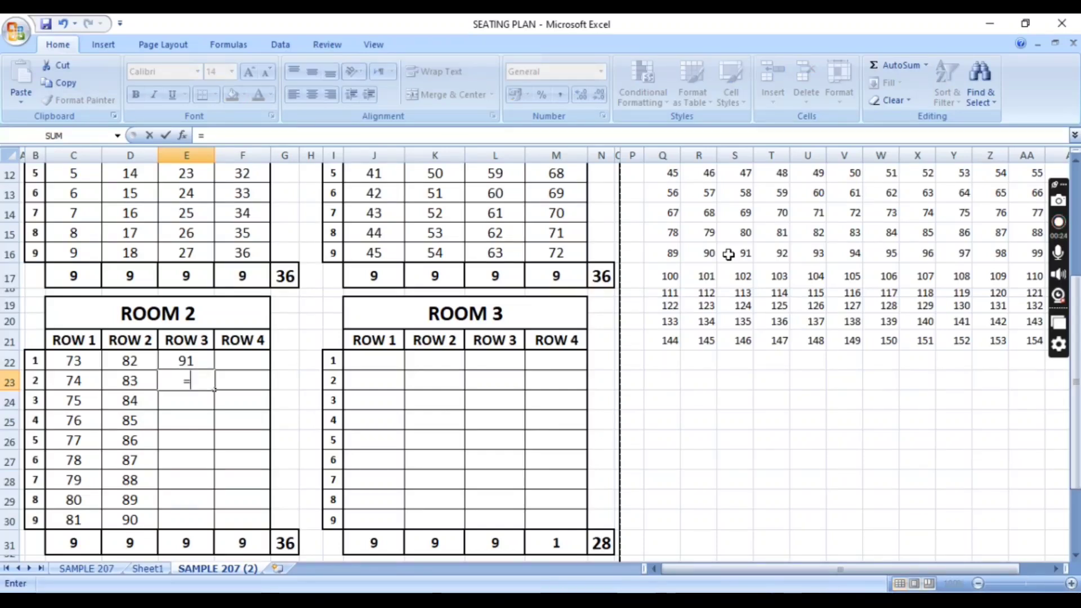
{"action": "left_click", "coordinate": [765, 249]}
{"action": "key", "text": "Return"}
{"action": "type", "text": "="}
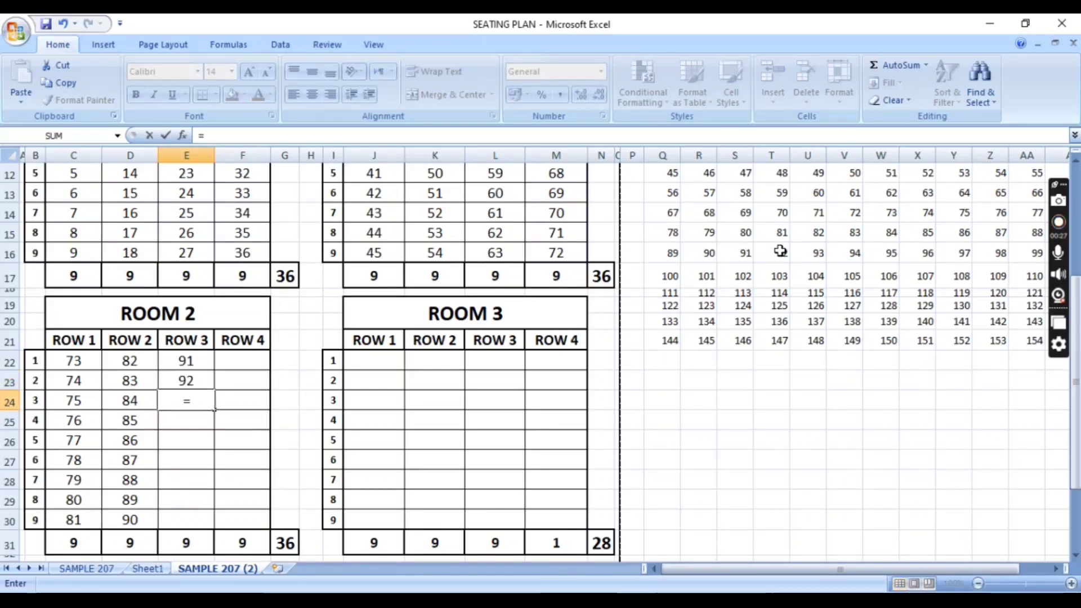
{"action": "left_click", "coordinate": [813, 252]}
{"action": "key", "text": "Return"}
Link seats 4 to 6 of ROOM 2 ROW 3, cells E25 to E27, to V16, W16 and X16 in the number grid.
{"action": "type", "text": "="}
{"action": "left_click", "coordinate": [841, 255]}
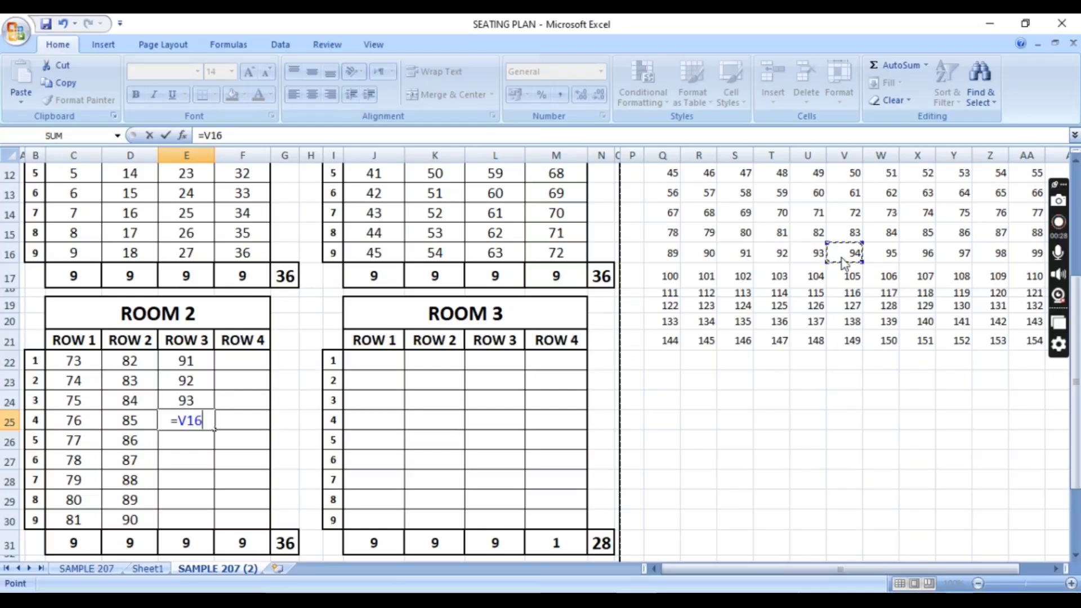
{"action": "key", "text": "Return"}
{"action": "type", "text": "="}
{"action": "left_click", "coordinate": [888, 254]}
{"action": "key", "text": "Return"}
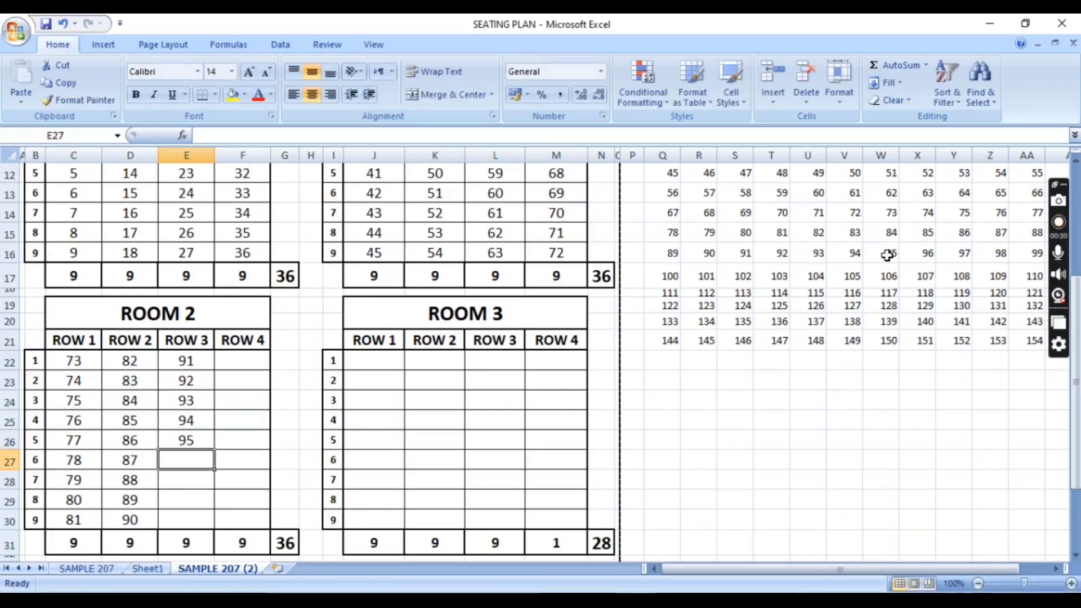
{"action": "type", "text": "="}
{"action": "left_click", "coordinate": [913, 255]}
{"action": "key", "text": "Return"}
Link seats 7 to 9 of ROOM 2 ROW 3, cells E28 to E30, to Y16, Z16 and AA16 in the number grid.
{"action": "type", "text": "="}
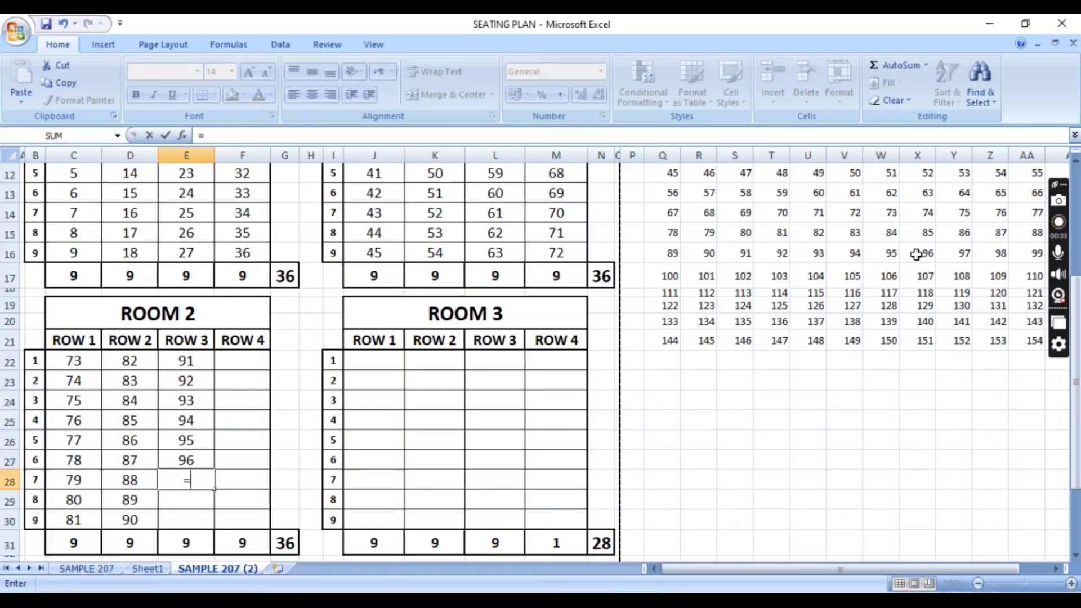
{"action": "left_click", "coordinate": [964, 254]}
{"action": "key", "text": "Return"}
{"action": "type", "text": "="}
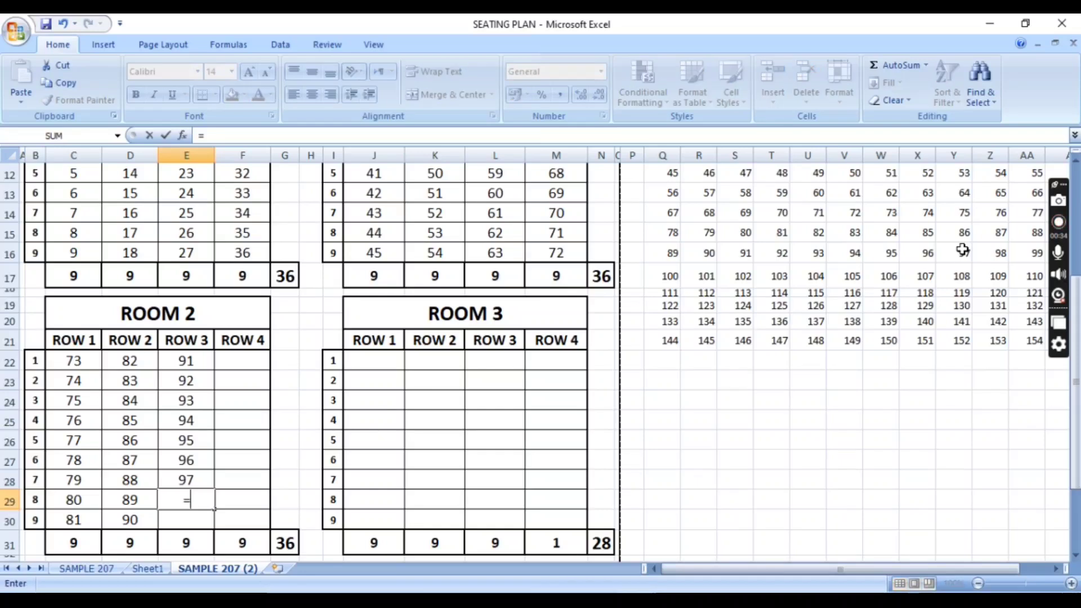
{"action": "left_click", "coordinate": [1001, 254]}
{"action": "key", "text": "Return"}
{"action": "type", "text": "="}
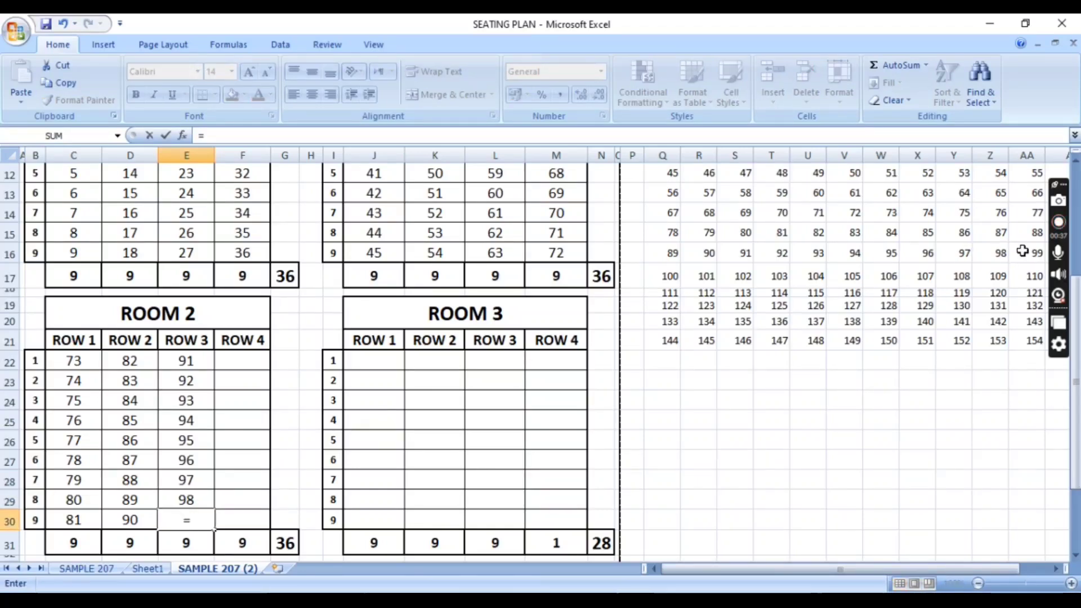
{"action": "left_click", "coordinate": [1023, 251]}
{"action": "key", "text": "Return"}
Link seats 1 to 3 of ROOM 2 ROW 4, cells F22 to F24, to Q17, R17 and S17 in the number grid.
{"action": "left_click", "coordinate": [254, 363]}
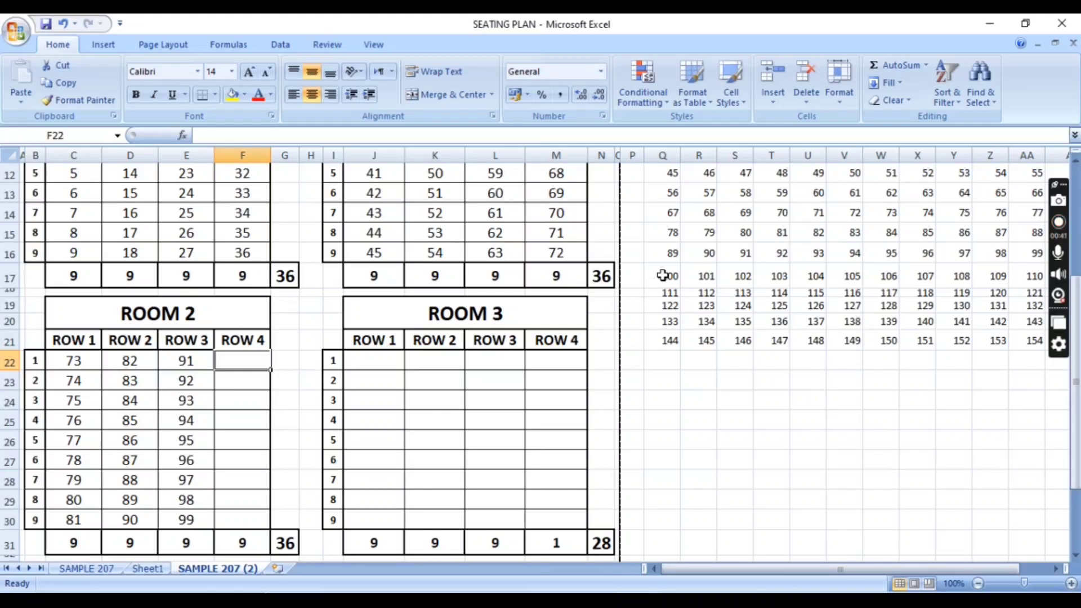
{"action": "type", "text": "="}
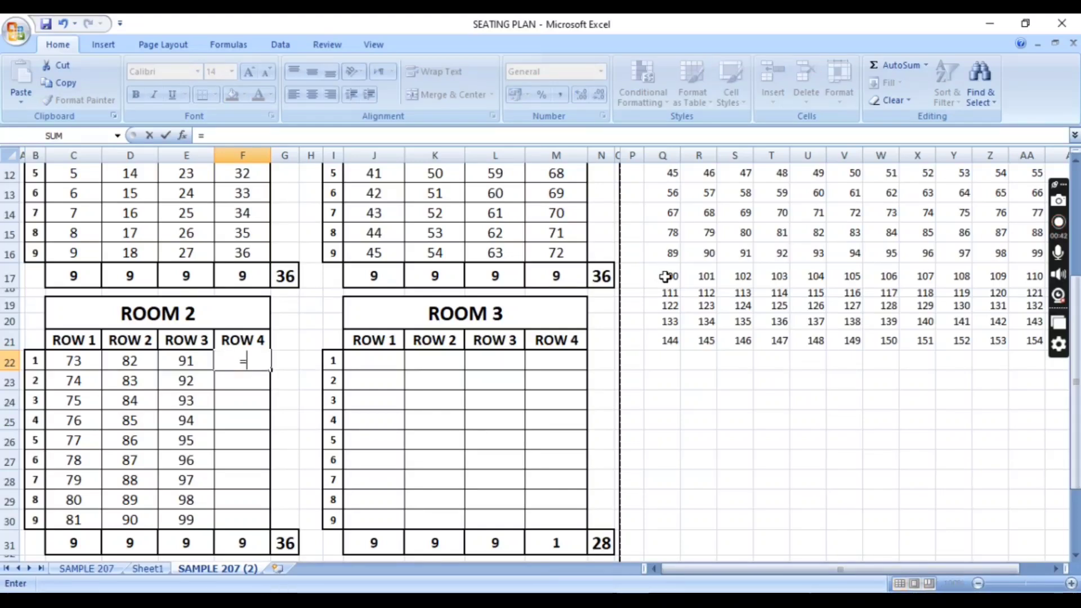
{"action": "left_click", "coordinate": [662, 275]}
{"action": "key", "text": "Return"}
{"action": "type", "text": "="}
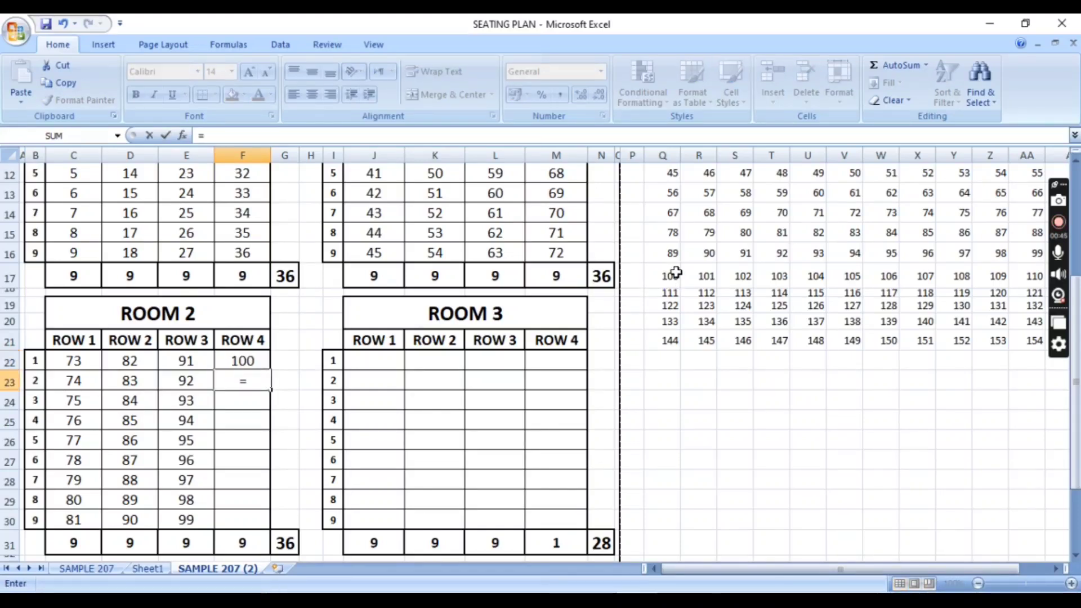
{"action": "left_click", "coordinate": [706, 276]}
{"action": "key", "text": "Return"}
{"action": "type", "text": "="}
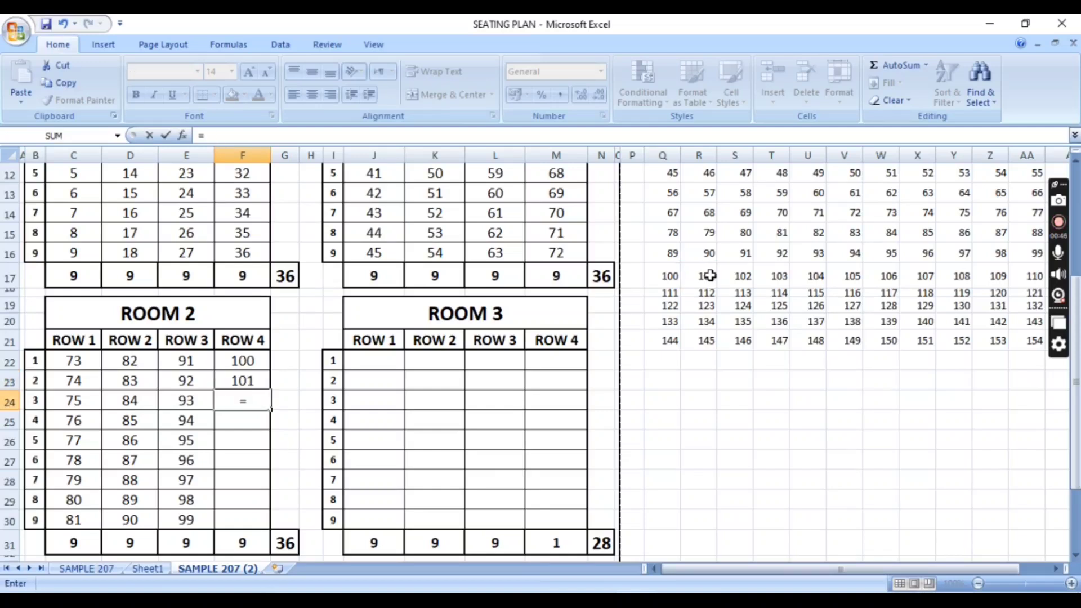
{"action": "left_click", "coordinate": [735, 276]}
{"action": "key", "text": "Return"}
Link seats 4 to 6 of ROOM 2 ROW 4, cells F25 to F27, to T17, U17 and V17 in the number grid.
{"action": "type", "text": "="}
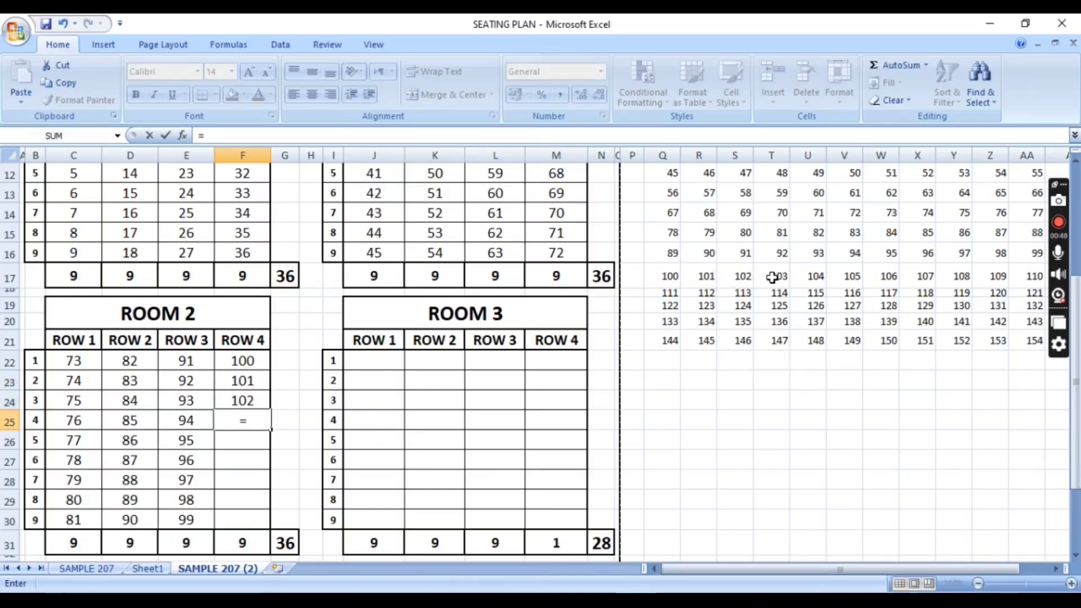
{"action": "left_click", "coordinate": [772, 276]}
{"action": "key", "text": "Return"}
{"action": "type", "text": "="}
{"action": "left_click", "coordinate": [803, 276]}
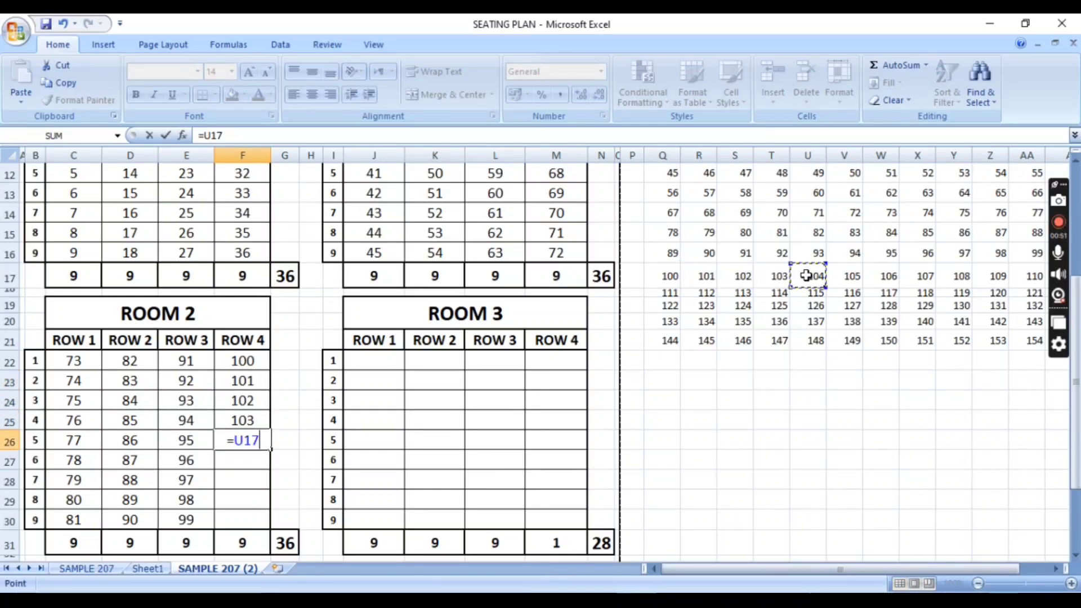
{"action": "key", "text": "Return"}
{"action": "type", "text": "="}
{"action": "left_click", "coordinate": [846, 276]}
{"action": "key", "text": "Return"}
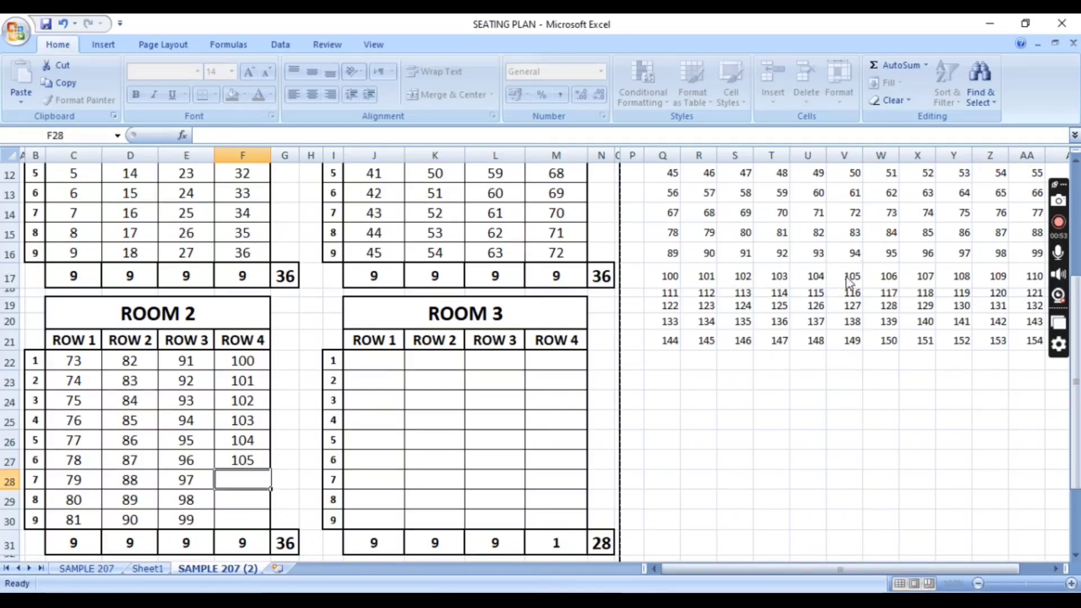
Link seats 7 to 9 of ROOM 2 ROW 4, cells F28 to F30, to W17, X17 and Y17 in the number grid.
{"action": "type", "text": "="}
{"action": "left_click", "coordinate": [878, 277]}
{"action": "key", "text": "Return"}
{"action": "type", "text": "="}
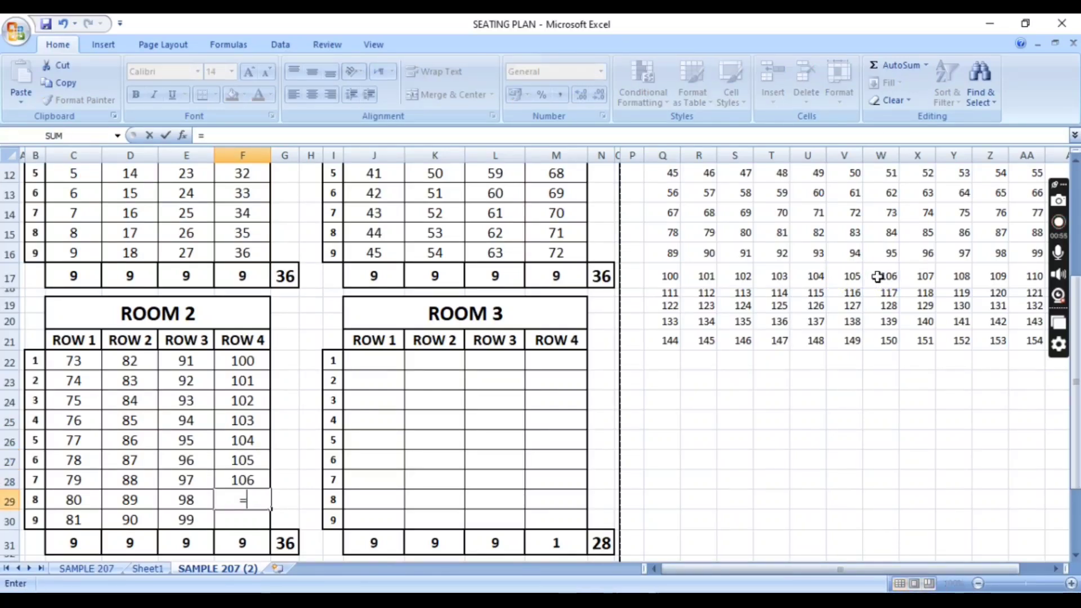
{"action": "left_click", "coordinate": [917, 276]}
{"action": "key", "text": "Return"}
{"action": "type", "text": "="}
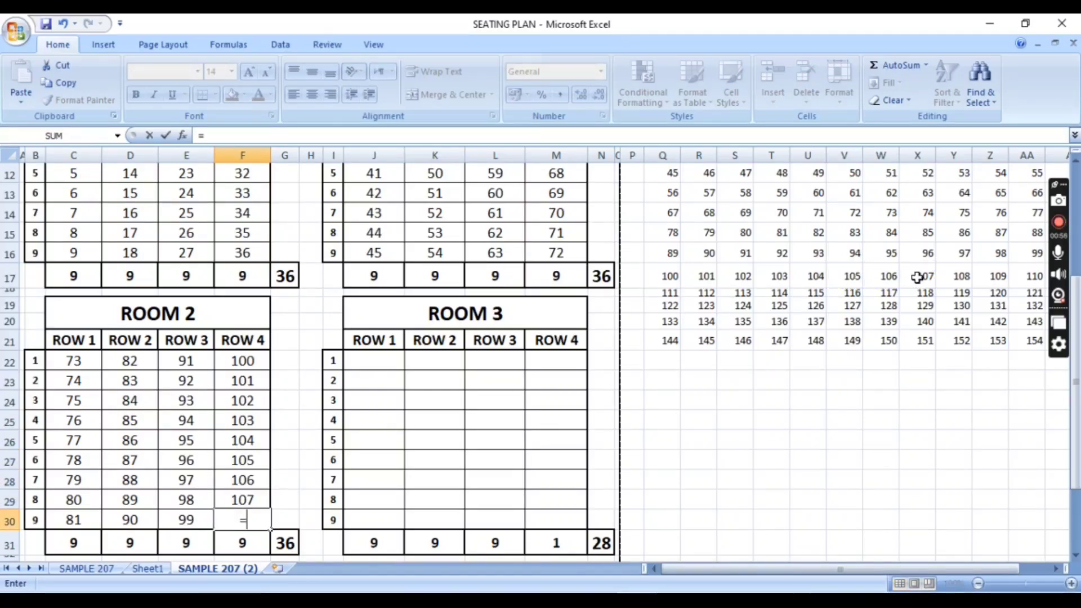
{"action": "left_click", "coordinate": [951, 277]}
{"action": "key", "text": "Return"}
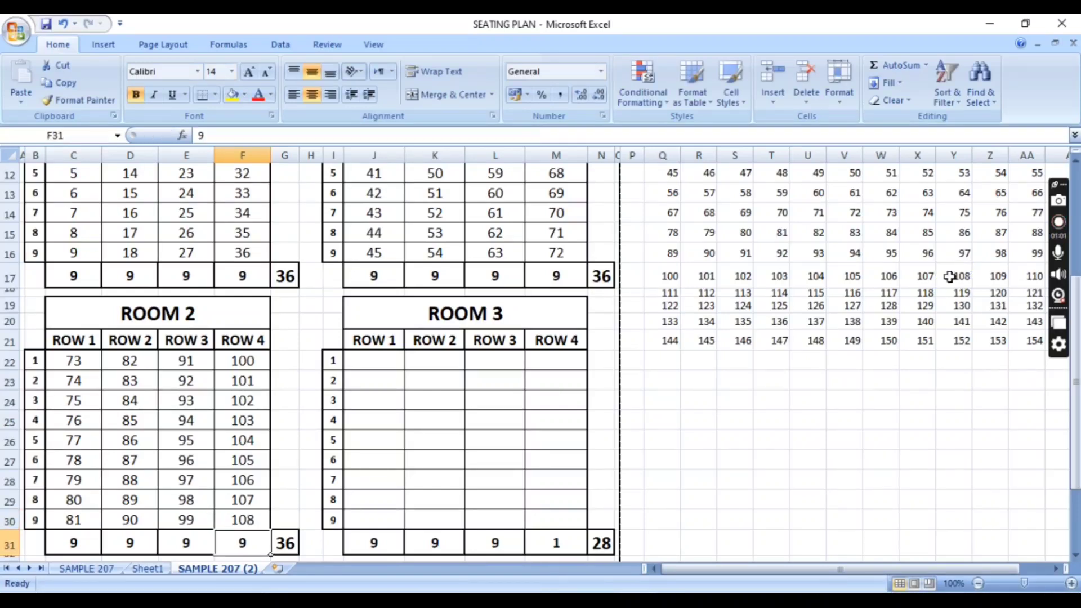
Link seats 1 to 3 of ROOM 3 ROW 1, cells J22 to J24, to Z17, AA17 and Q18 in the number grid.
{"action": "left_click", "coordinate": [369, 365]}
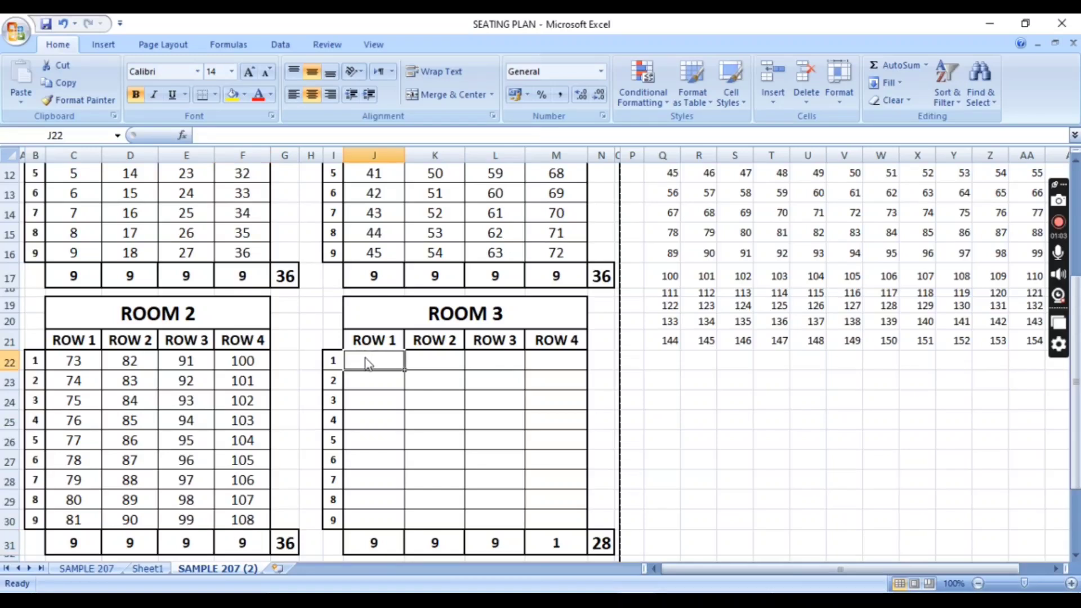
{"action": "type", "text": "="}
{"action": "left_click", "coordinate": [997, 277]}
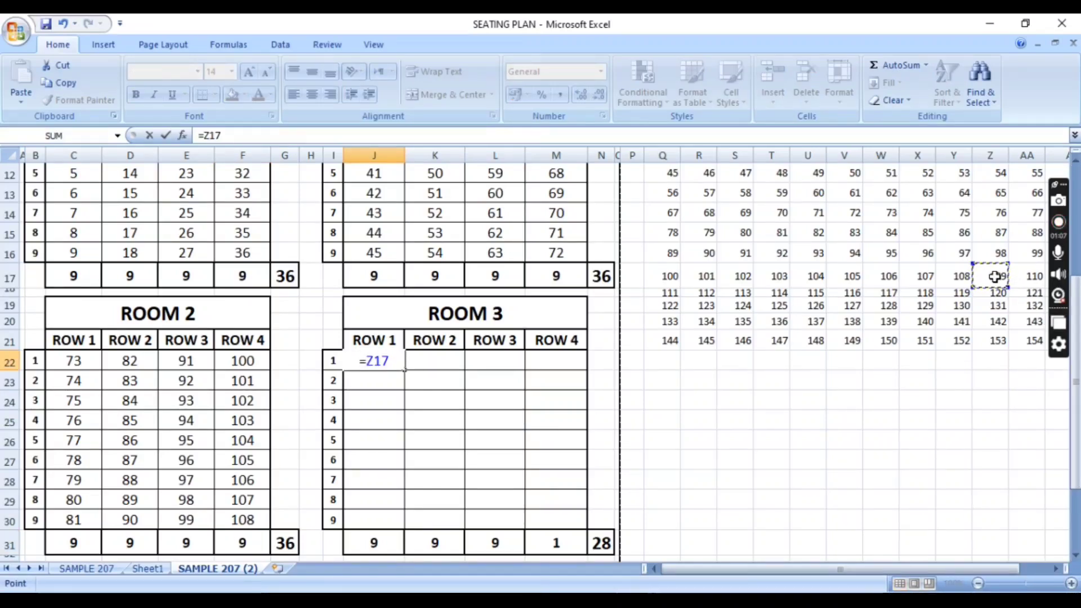
{"action": "key", "text": "Return"}
{"action": "type", "text": "="}
{"action": "left_click", "coordinate": [1016, 276]}
{"action": "key", "text": "Return"}
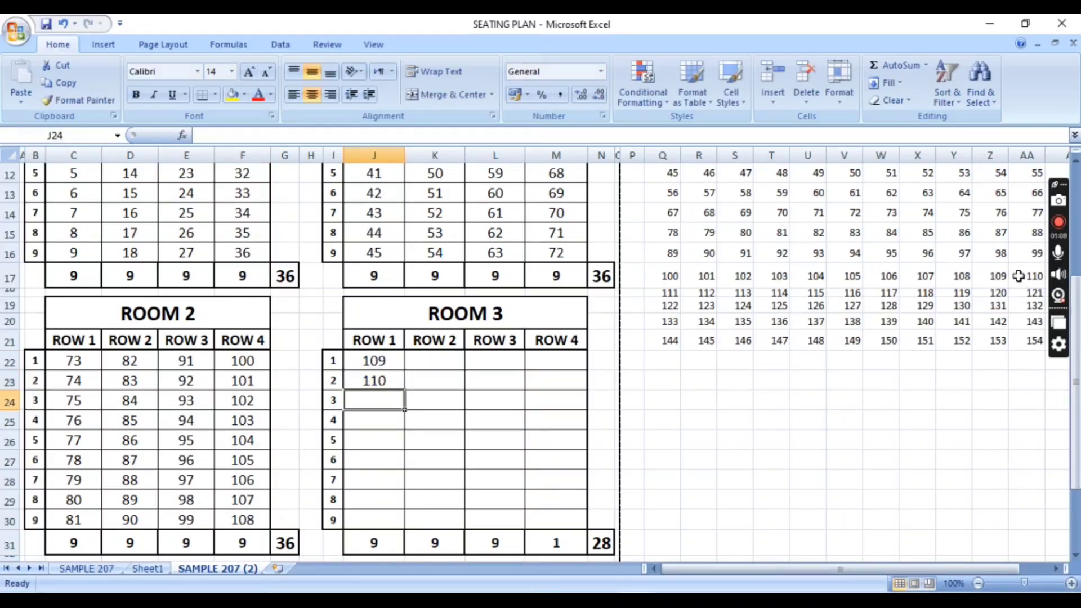
{"action": "type", "text": "="}
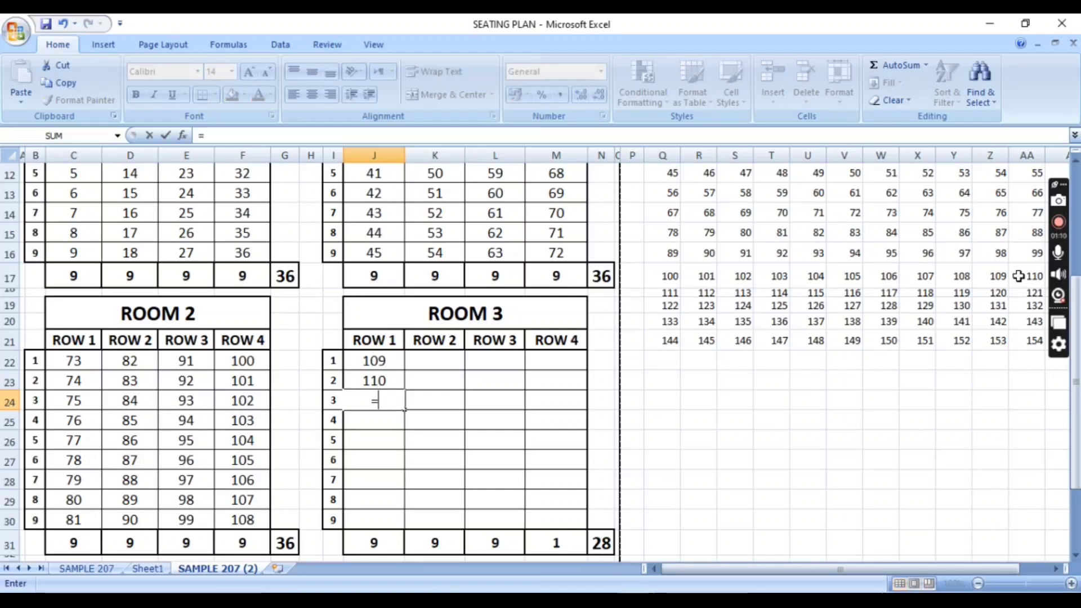
{"action": "left_click", "coordinate": [651, 293]}
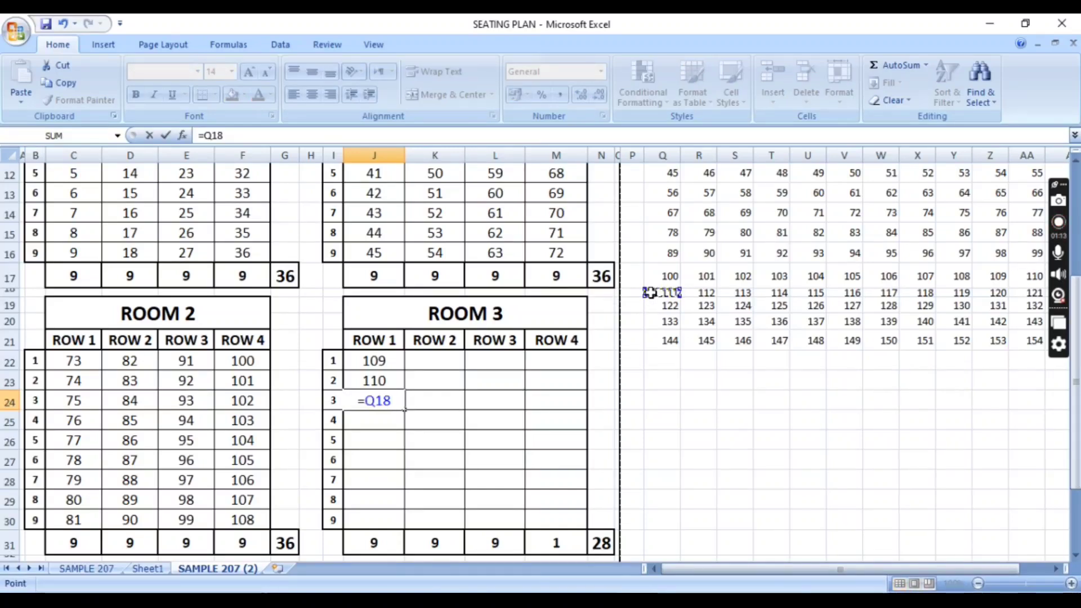
{"action": "key", "text": "Return"}
Link seats 4 to 6 of ROOM 3 ROW 1, cells J25 to J27, to R18, S18 and T18 in the number grid.
{"action": "type", "text": "="}
{"action": "left_click", "coordinate": [694, 293]}
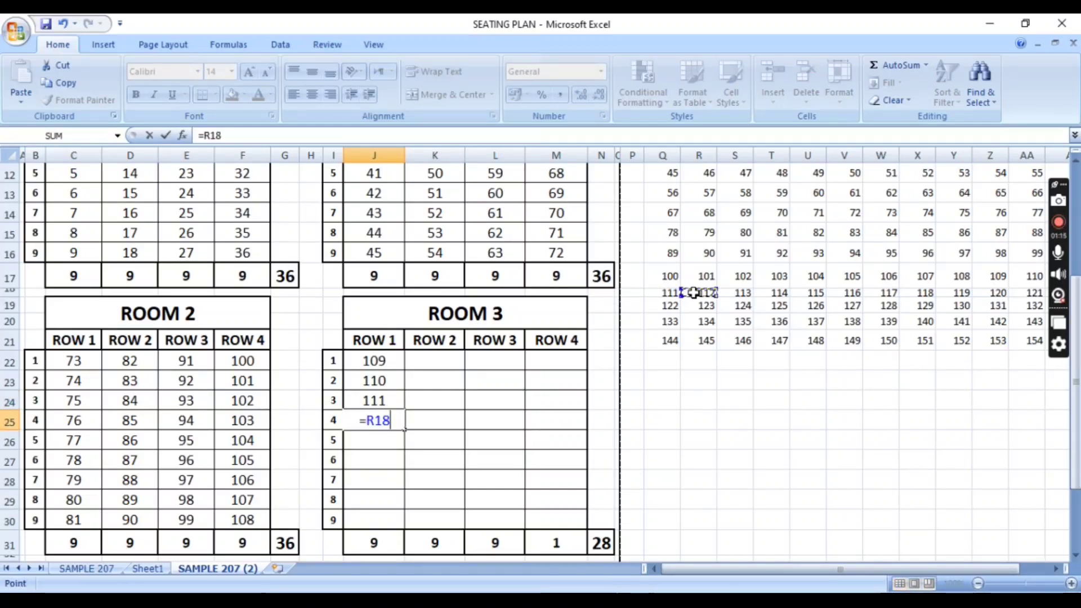
{"action": "key", "text": "Return"}
{"action": "type", "text": "="}
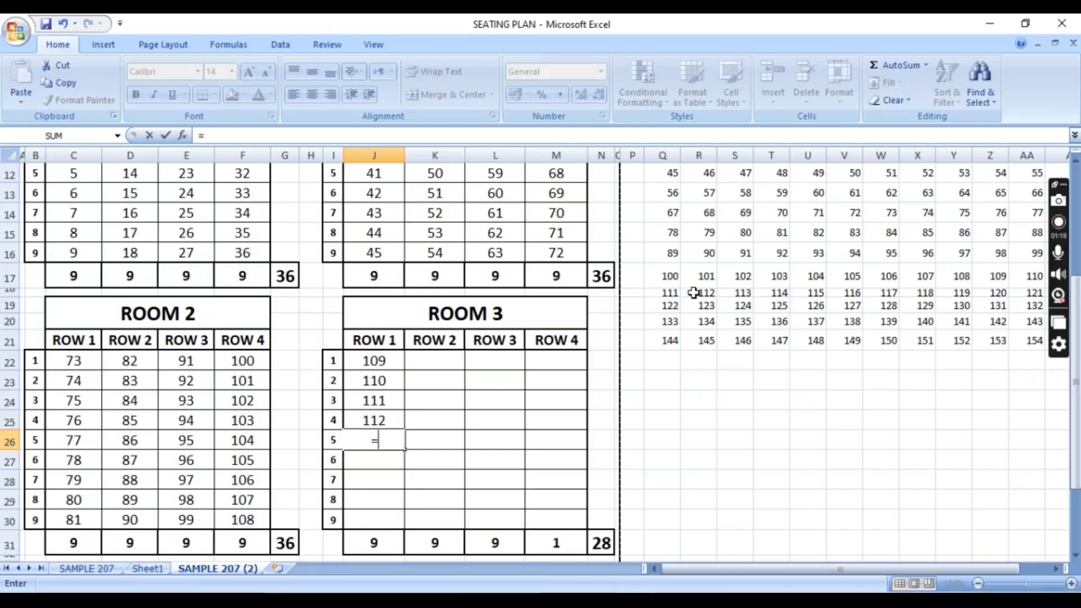
{"action": "left_click", "coordinate": [735, 294]}
{"action": "key", "text": "Return"}
{"action": "type", "text": "="}
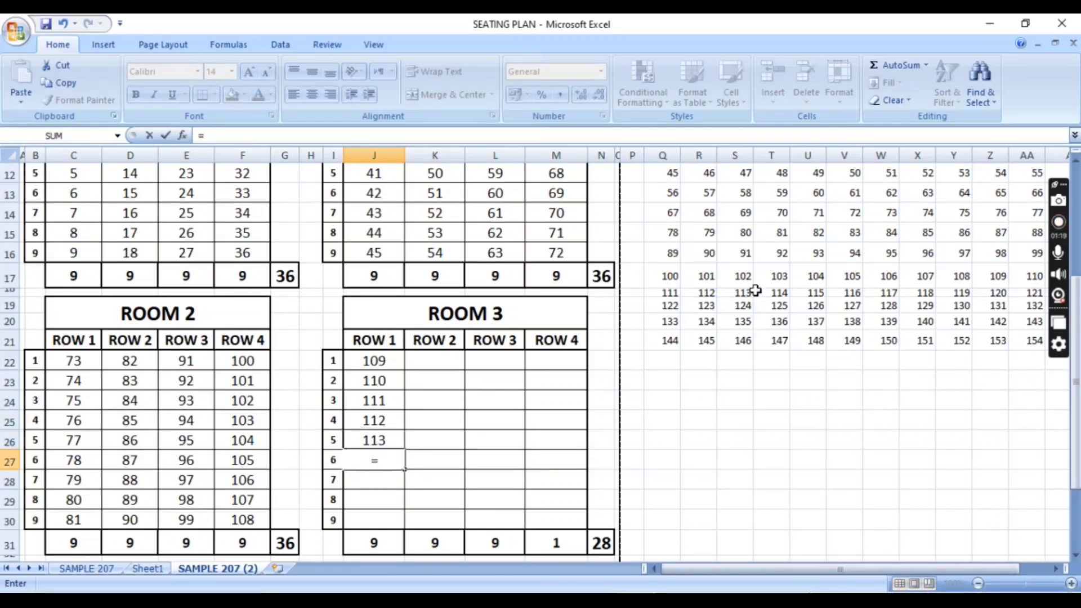
{"action": "key", "text": "Return"}
Link seats 7 to 9 of ROOM 3 ROW 1, cells J28 to J30, to U18, V18 and W18 in the number grid.
{"action": "type", "text": "="}
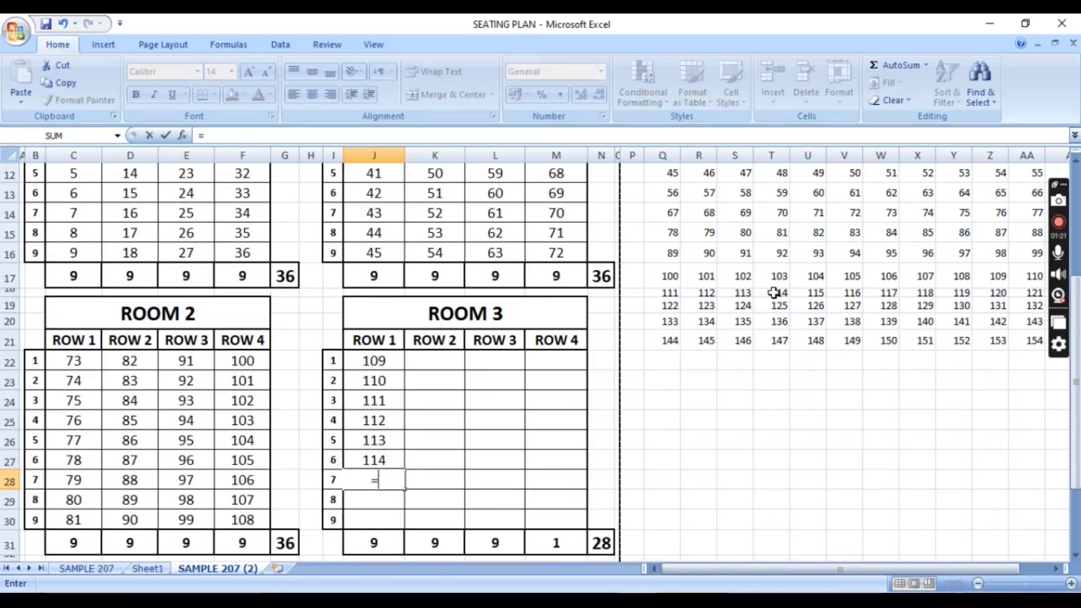
{"action": "left_click", "coordinate": [813, 294]}
{"action": "key", "text": "Return"}
{"action": "type", "text": "="}
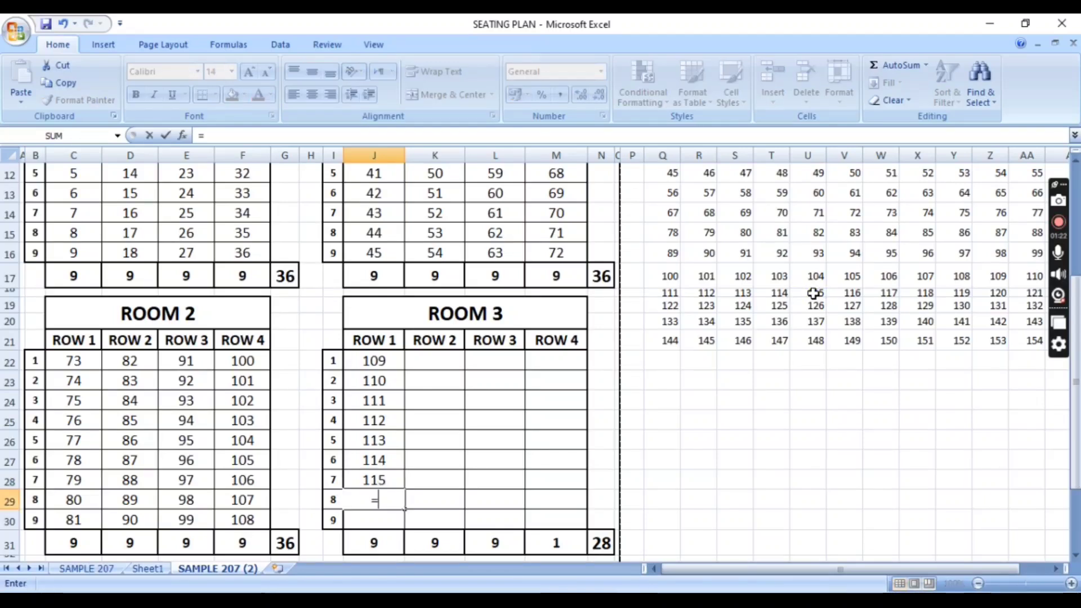
{"action": "left_click", "coordinate": [847, 291]}
{"action": "key", "text": "Return"}
{"action": "type", "text": "="}
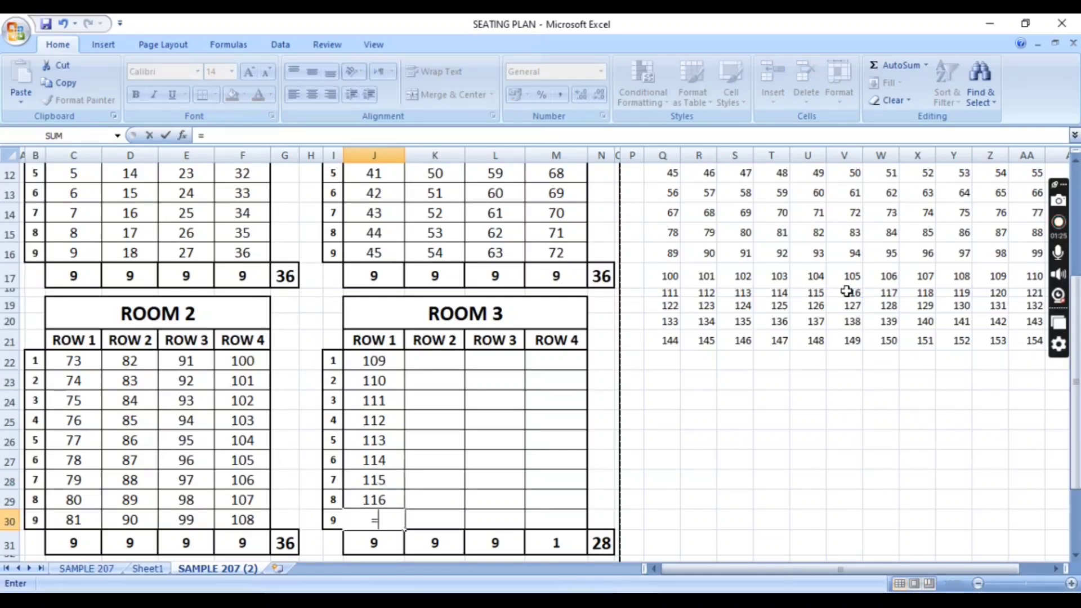
{"action": "left_click", "coordinate": [877, 293]}
{"action": "key", "text": "Return"}
{"action": "type", "text": "="}
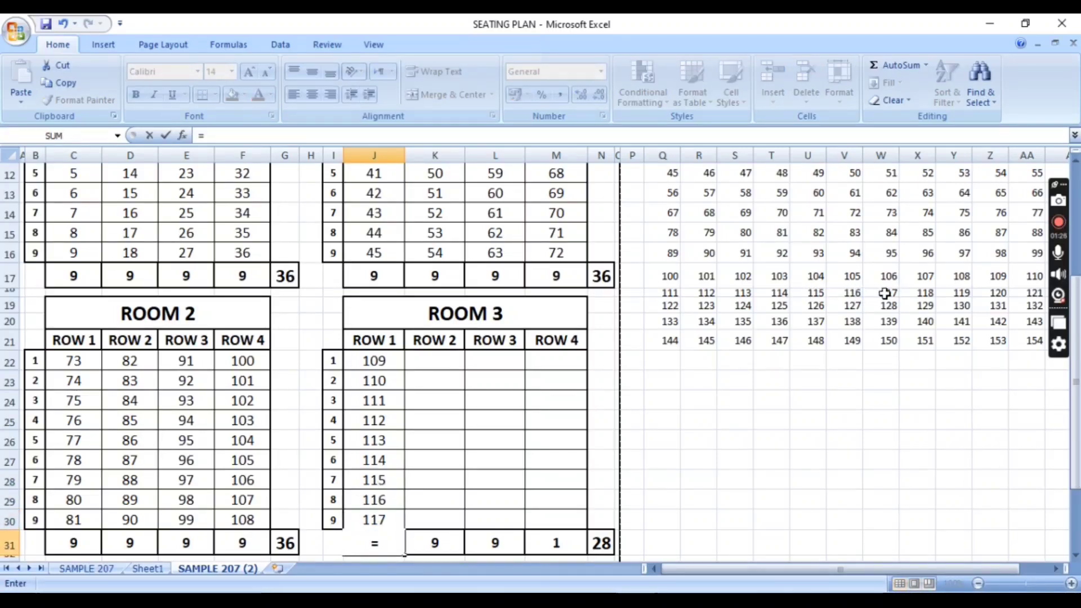
{"action": "left_click", "coordinate": [910, 294]}
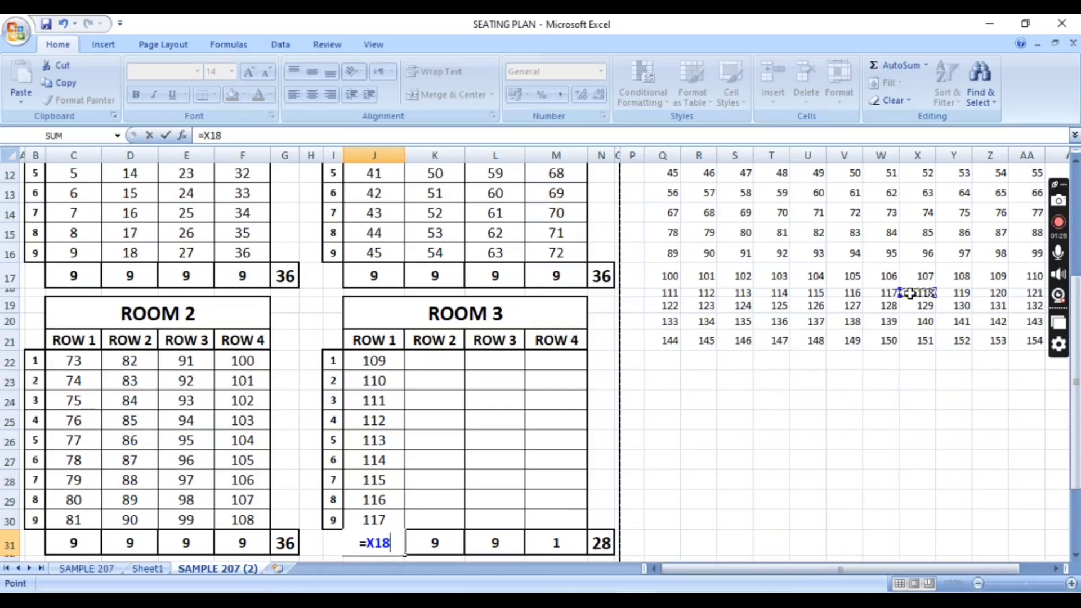
{"action": "key", "text": "Escape"}
Link seat 1 of ROOM 3 ROW 2, cell K22, to X18 in the number grid.
{"action": "key", "text": "Right"}
{"action": "key", "text": "Up"}
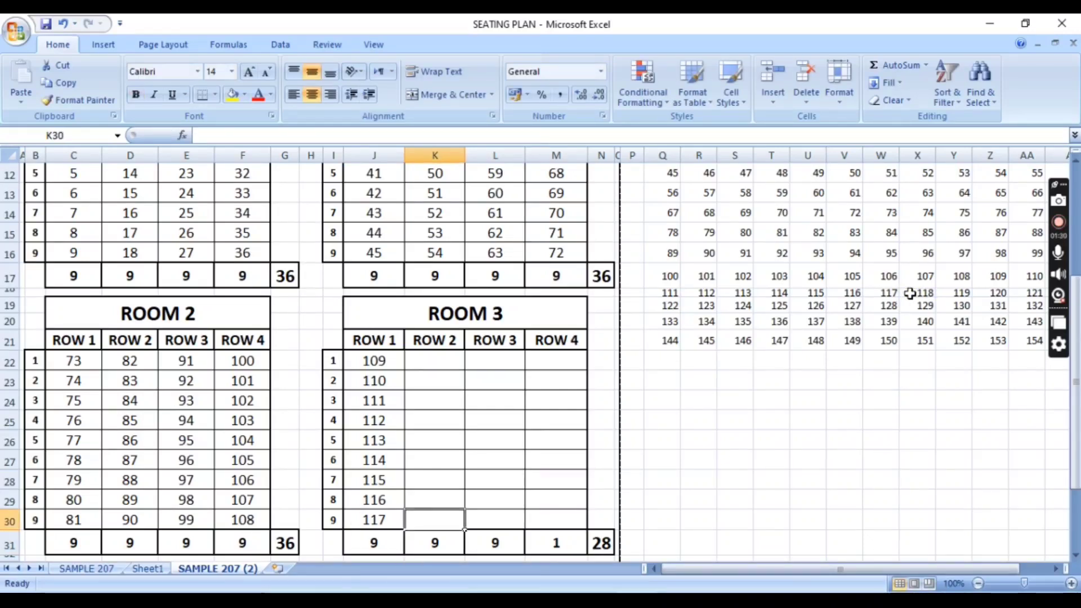
{"action": "key", "text": "Up"}
{"action": "key", "text": "Up"}
{"action": "key", "text": "Up"}
{"action": "key", "text": "Up"}
{"action": "key", "text": "Up"}
{"action": "key", "text": "Up"}
{"action": "key", "text": "Up"}
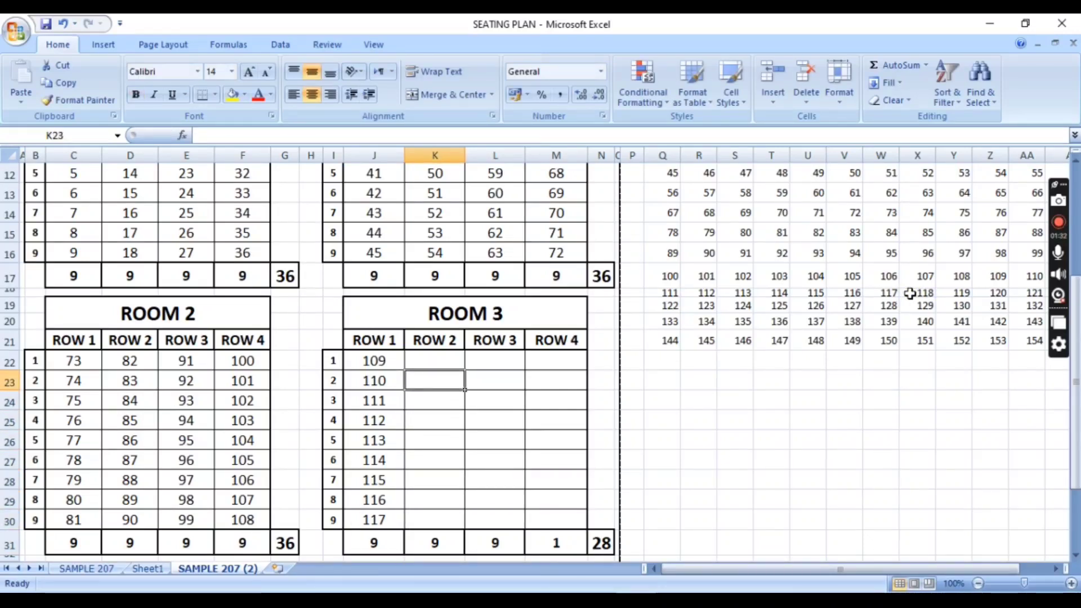
{"action": "key", "text": "Up"}
{"action": "type", "text": "="}
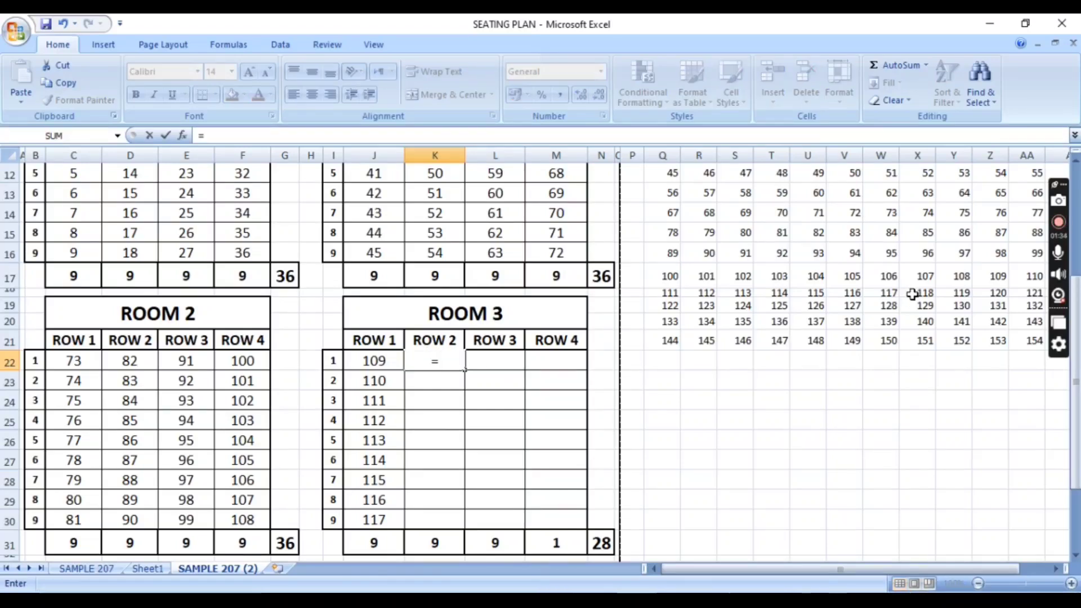
{"action": "left_click", "coordinate": [913, 293]}
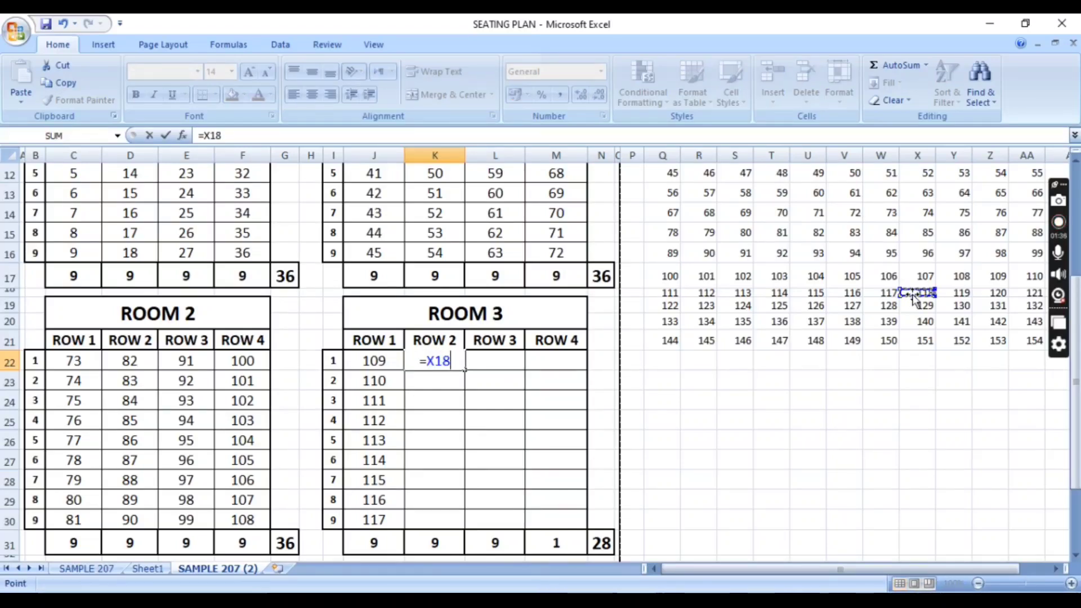
{"action": "key", "text": "Return"}
Link seats 2 to 4 of ROOM 3 ROW 2, cells K23 to K25, to Y18, Z18 and AA18 in the number grid.
{"action": "type", "text": "="}
{"action": "left_click", "coordinate": [960, 293]}
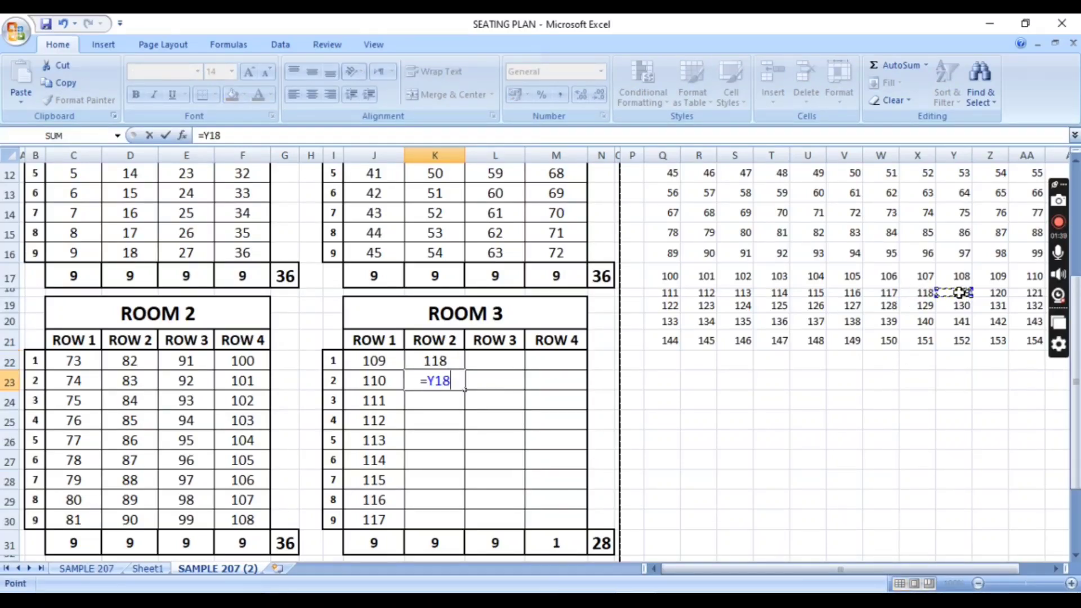
{"action": "key", "text": "Return"}
{"action": "type", "text": "="}
{"action": "left_click", "coordinate": [990, 294]}
{"action": "key", "text": "Return"}
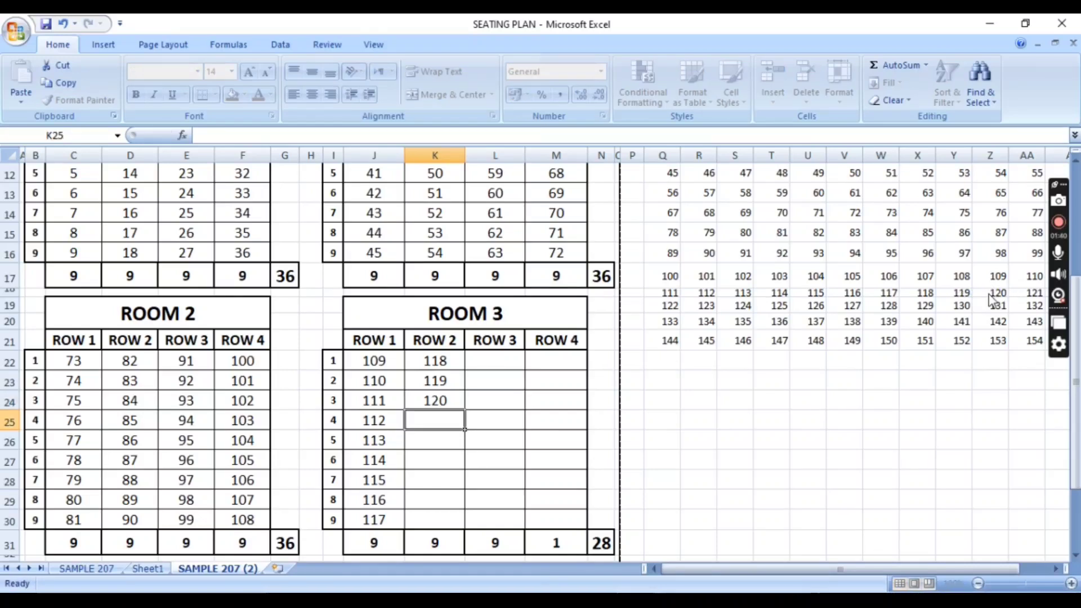
{"action": "type", "text": "="}
{"action": "left_click", "coordinate": [1038, 292]}
{"action": "key", "text": "Return"}
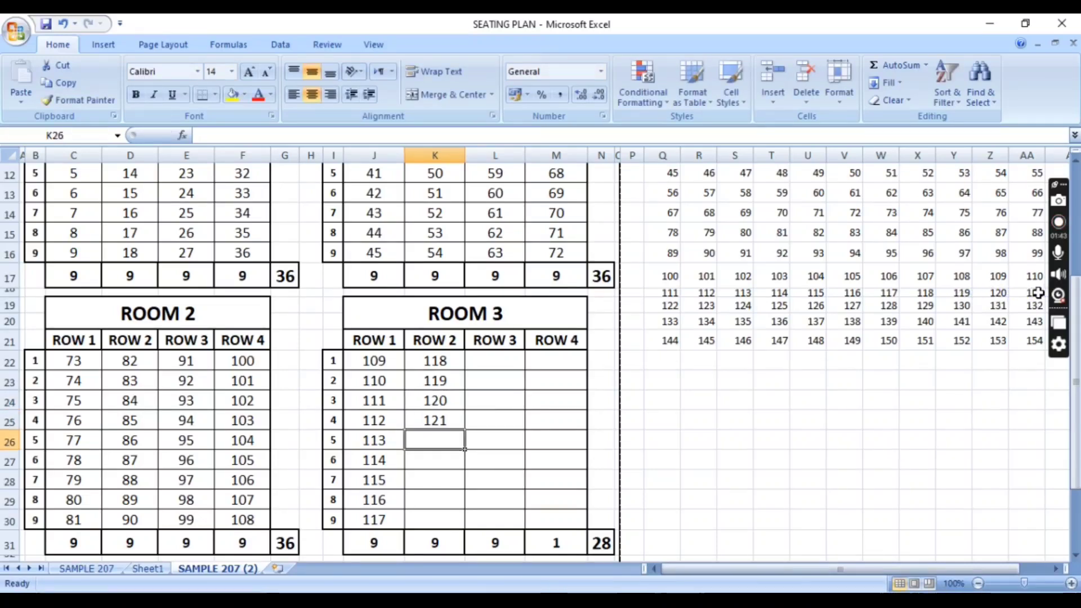
Link seats 5 to 7 of ROOM 3 ROW 2, cells K26 to K28, to Q19, R19 and S19 in the number grid.
{"action": "type", "text": "="}
{"action": "left_click", "coordinate": [664, 307]}
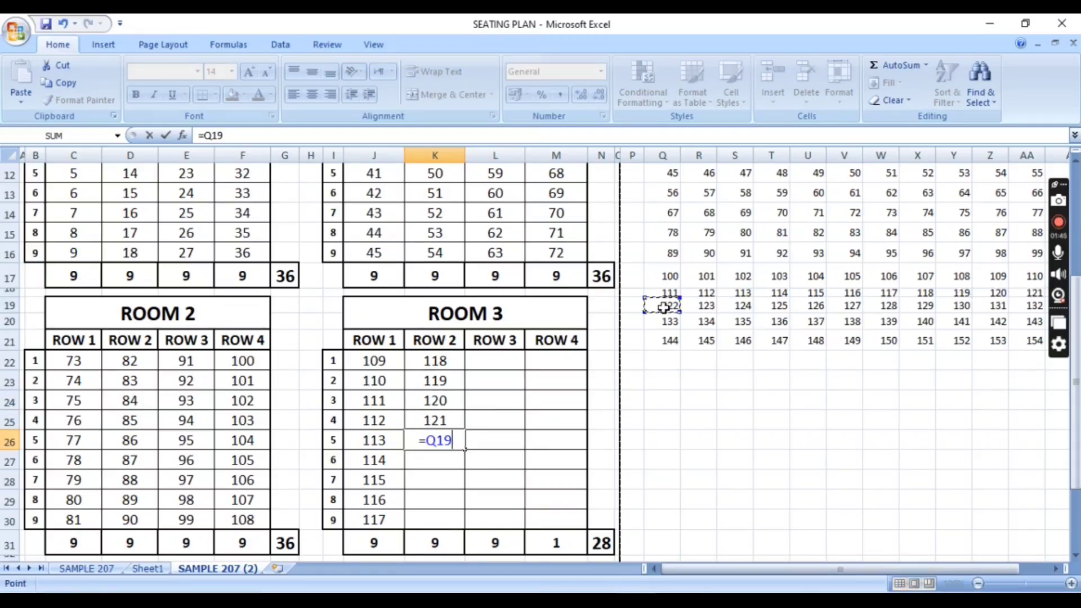
{"action": "key", "text": "Return"}
{"action": "type", "text": "="}
{"action": "left_click", "coordinate": [686, 308]}
{"action": "key", "text": "Return"}
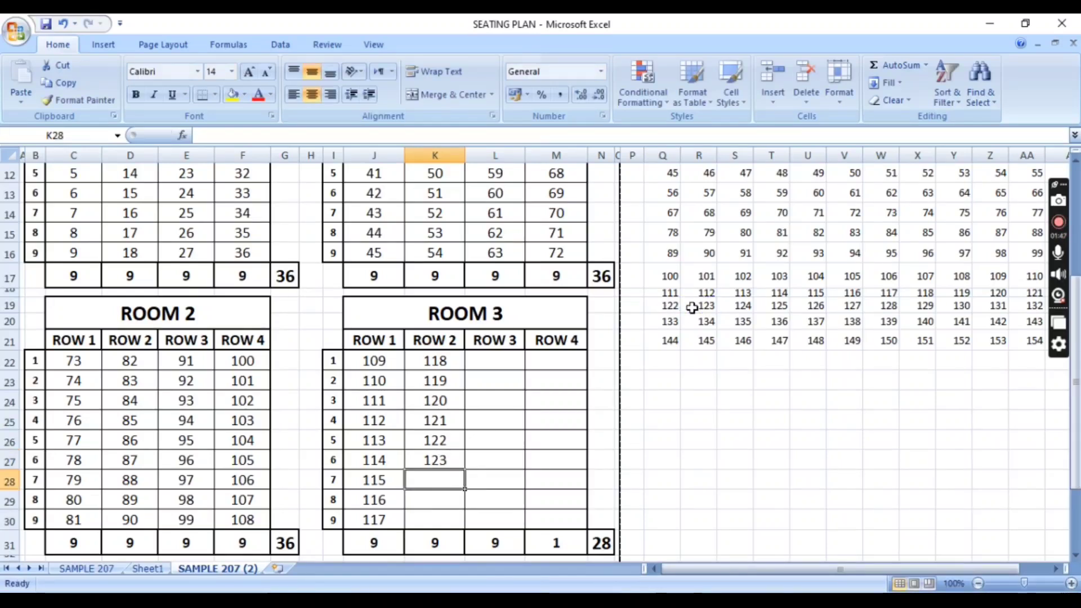
{"action": "type", "text": "="}
{"action": "left_click", "coordinate": [734, 304]}
{"action": "key", "text": "Return"}
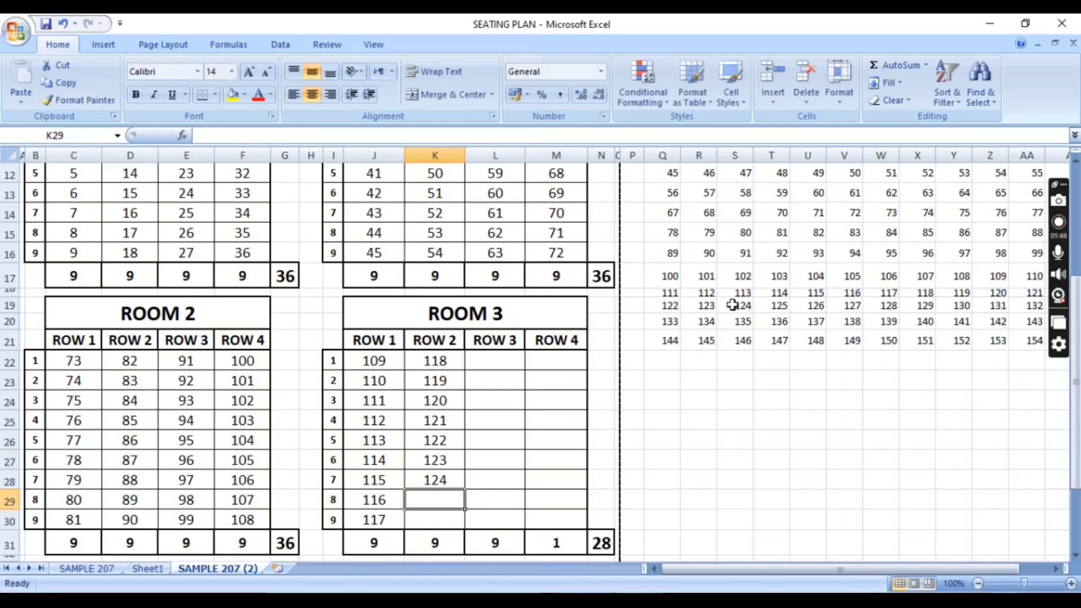
Link seats 8 and 9 of ROOM 3 ROW 2, cells K29 and K30, to T19 and U19 in the number grid.
{"action": "type", "text": "="}
{"action": "left_click", "coordinate": [780, 305]}
{"action": "key", "text": "Return"}
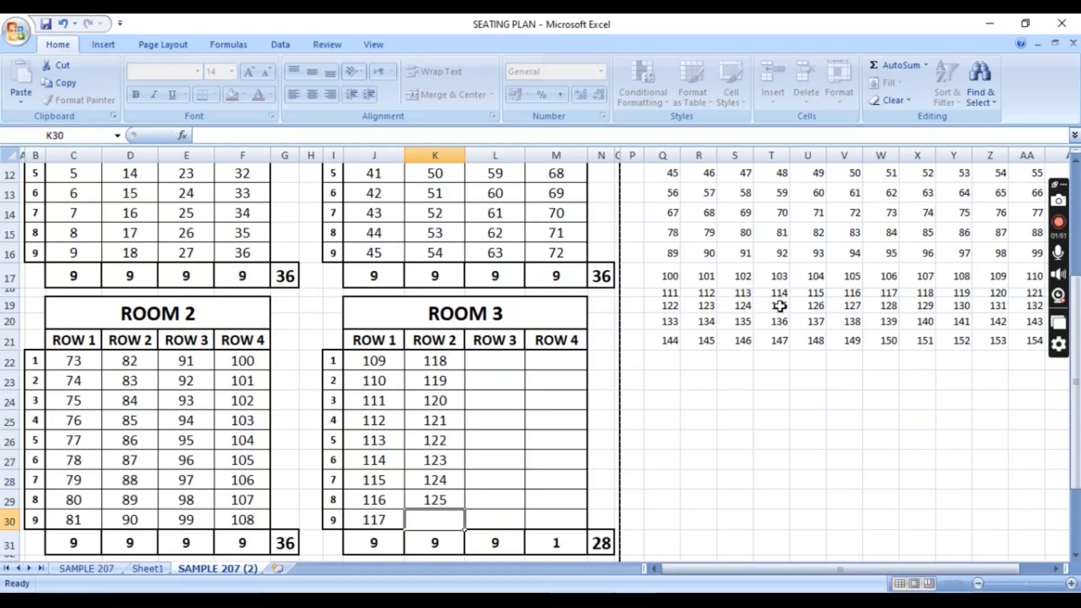
{"action": "type", "text": "="}
{"action": "left_click", "coordinate": [819, 304]}
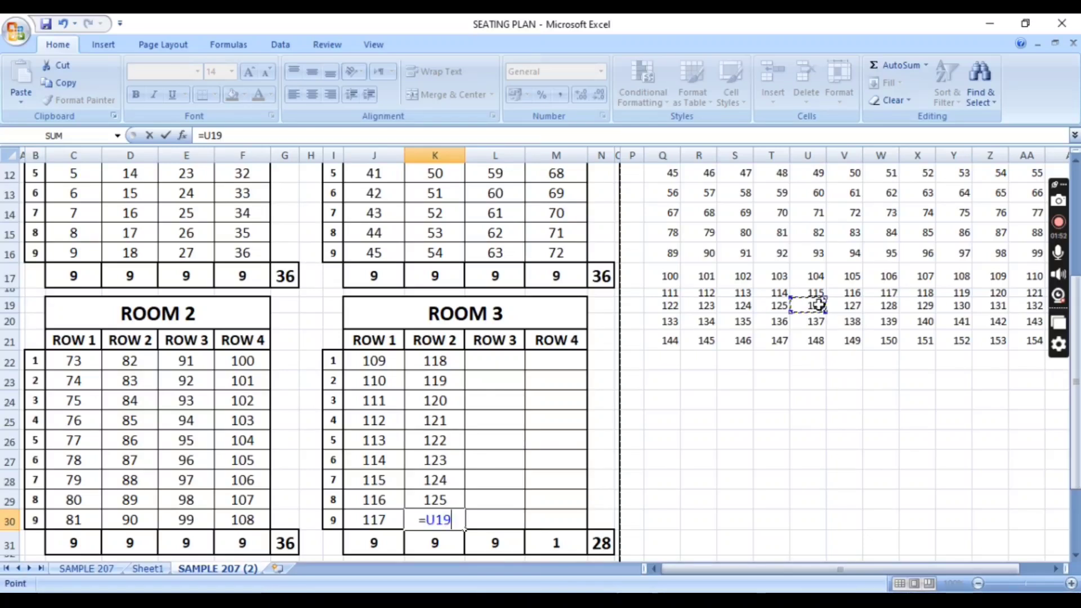
{"action": "key", "text": "Return"}
{"action": "type", "text": "="}
{"action": "left_click", "coordinate": [849, 304]}
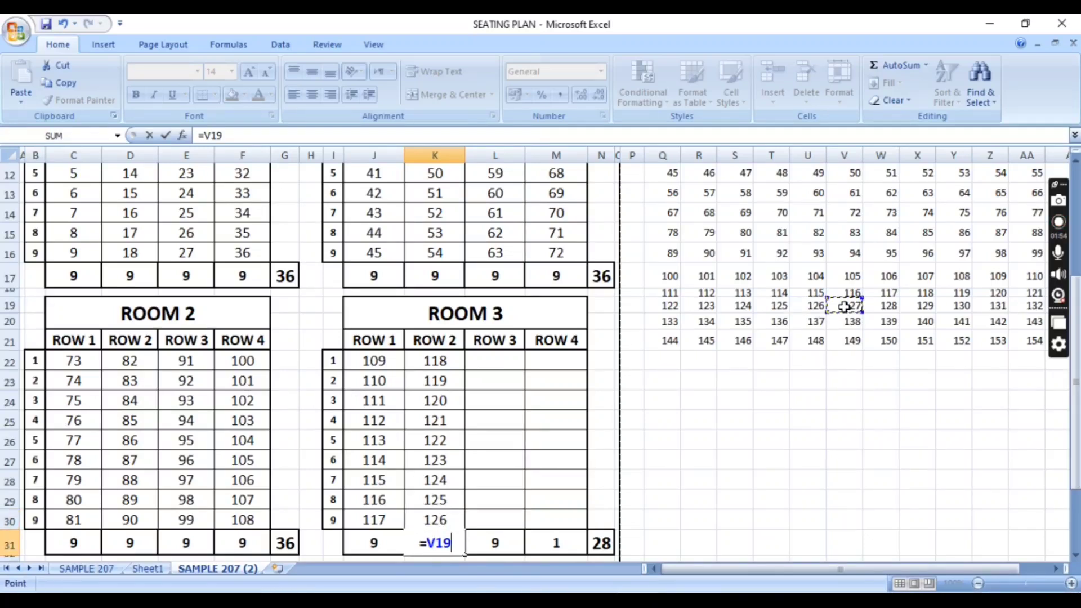
{"action": "key", "text": "Return"}
{"action": "type", "text": "="}
{"action": "left_click", "coordinate": [884, 305]}
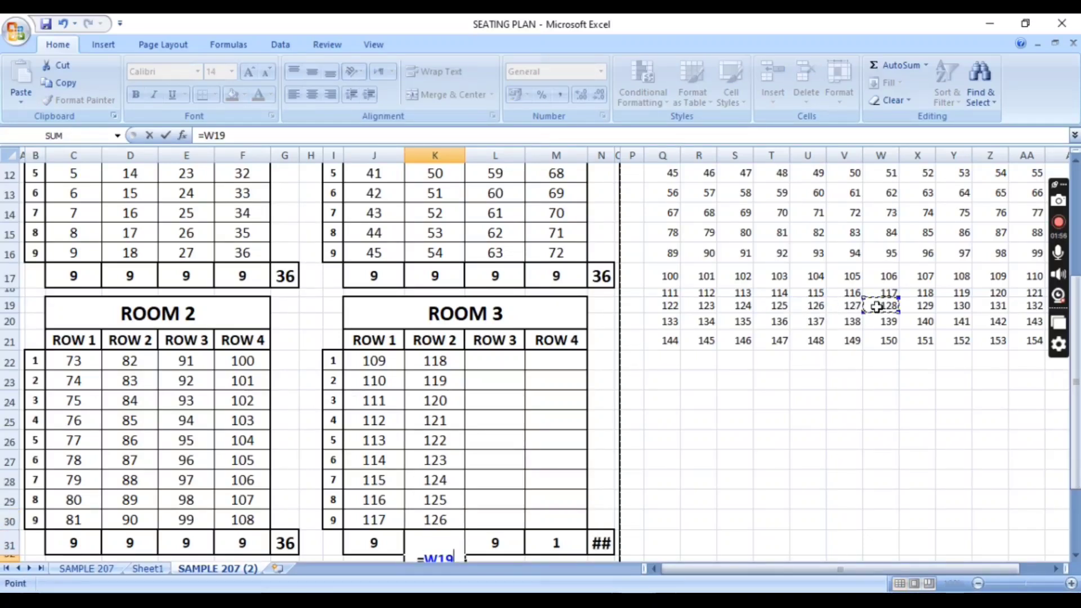
{"action": "key", "text": "Return"}
{"action": "type", "text": "="}
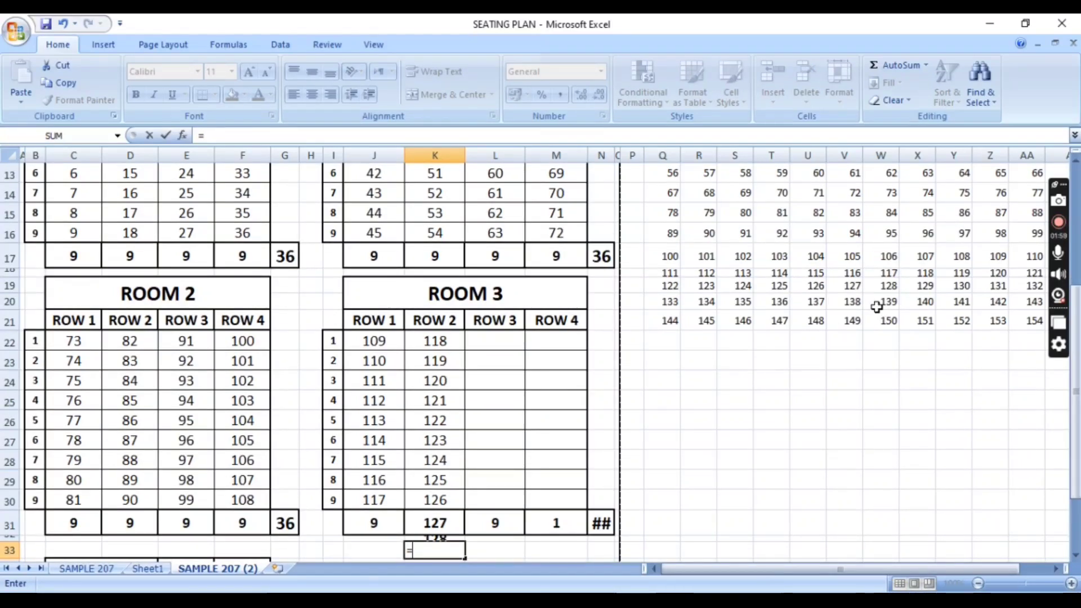
{"action": "key", "text": "Escape"}
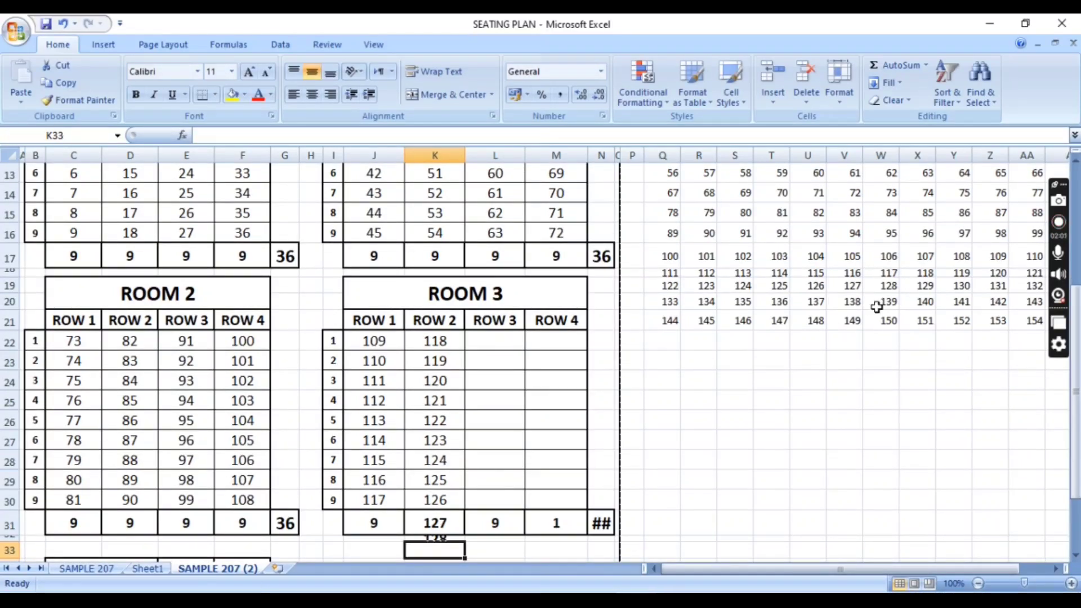
{"action": "key", "text": "ctrl+z"}
{"action": "key", "text": "ctrl+z"}
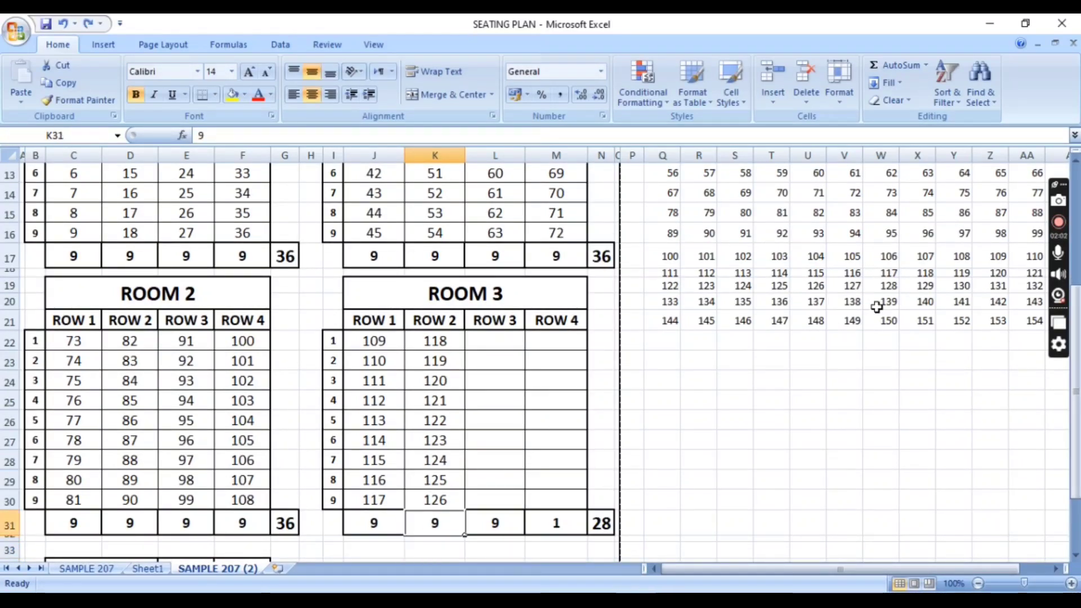
Link seats 1 to 3 of ROOM 3 ROW 3, cells L22 to L24, to V19, W19 and X19 in the number grid.
{"action": "left_click", "coordinate": [484, 335]}
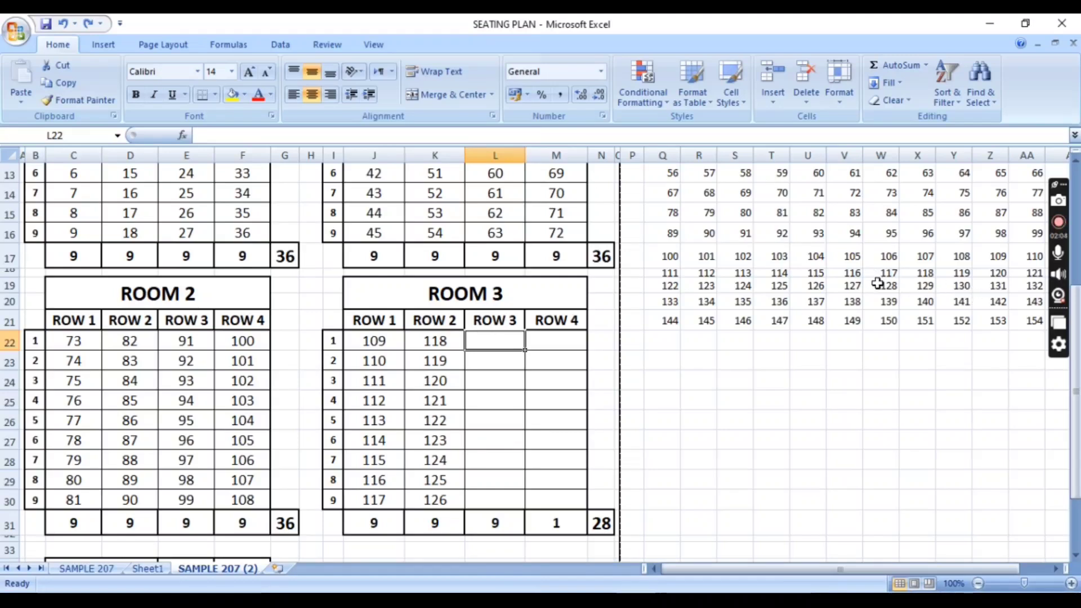
{"action": "type", "text": "="}
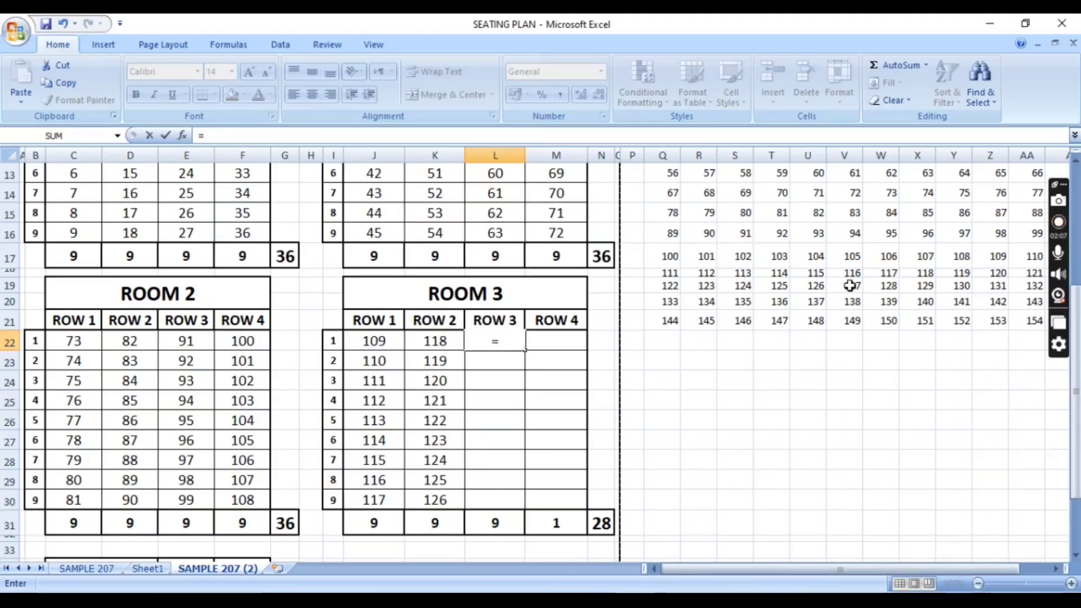
{"action": "left_click", "coordinate": [850, 285]}
{"action": "key", "text": "Return"}
{"action": "type", "text": "="}
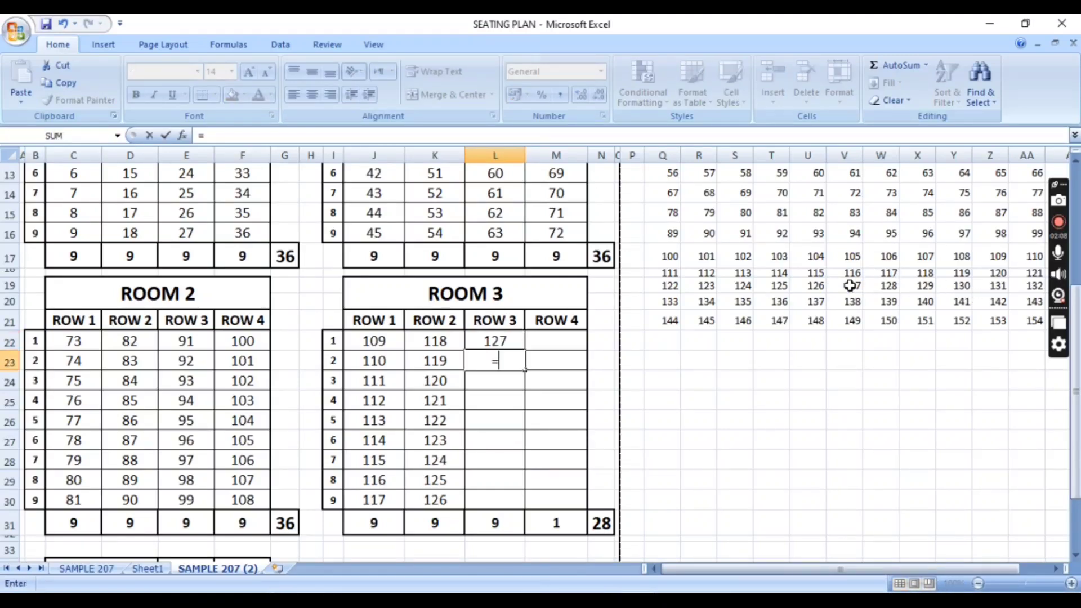
{"action": "left_click", "coordinate": [886, 286]}
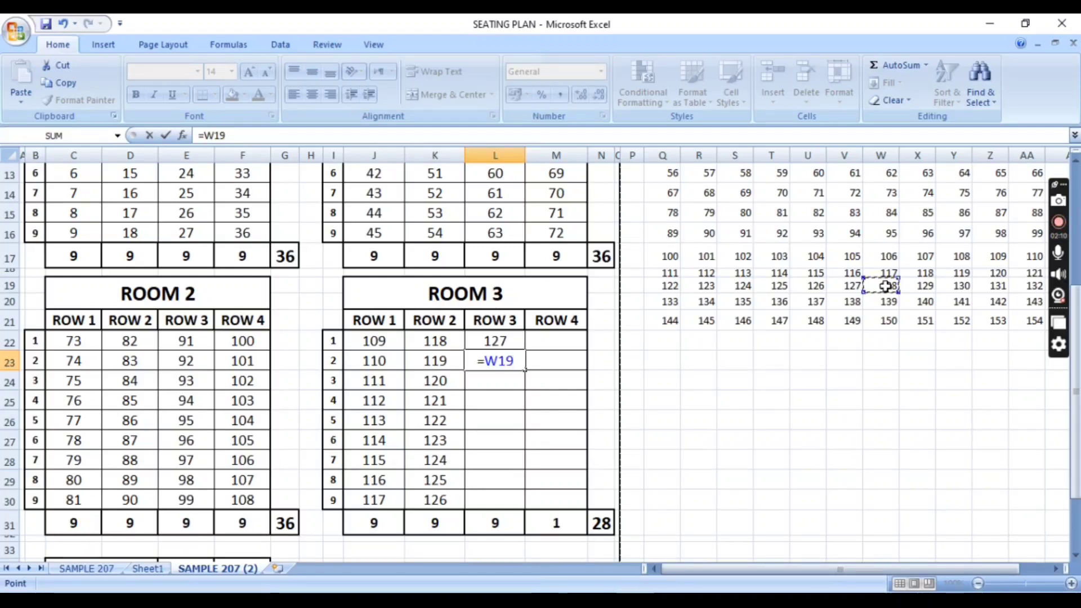
{"action": "key", "text": "Return"}
{"action": "type", "text": "="}
{"action": "left_click", "coordinate": [919, 286]}
{"action": "key", "text": "Return"}
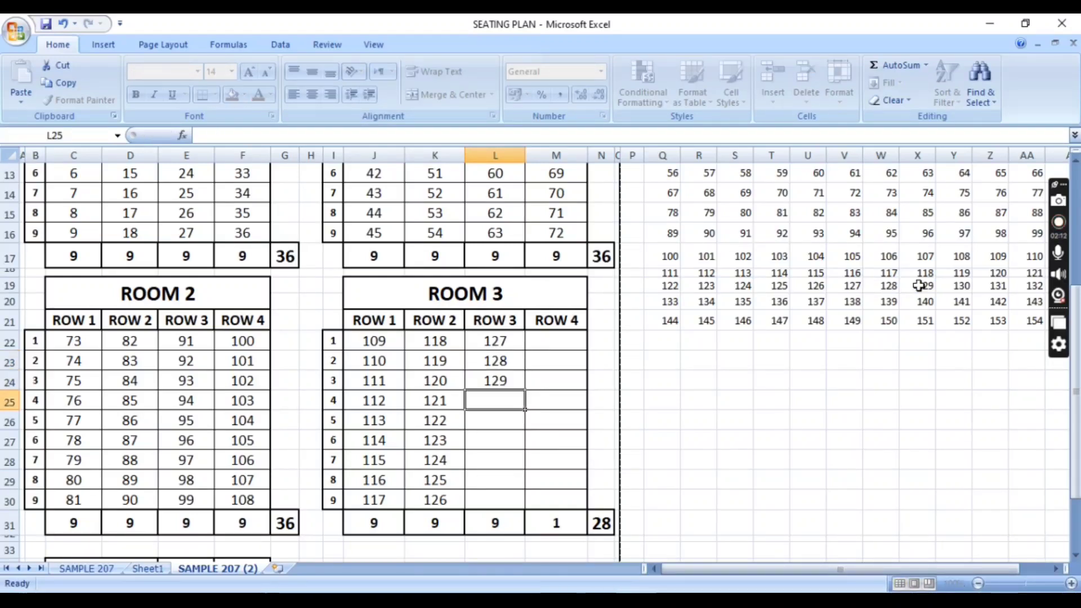
Link seats 4 to 6 of ROOM 3 ROW 3, cells L25 to L27, to Y19, Z19 and AA19 in the number grid.
{"action": "type", "text": "="}
{"action": "left_click", "coordinate": [952, 284]}
{"action": "key", "text": "Return"}
{"action": "type", "text": "="}
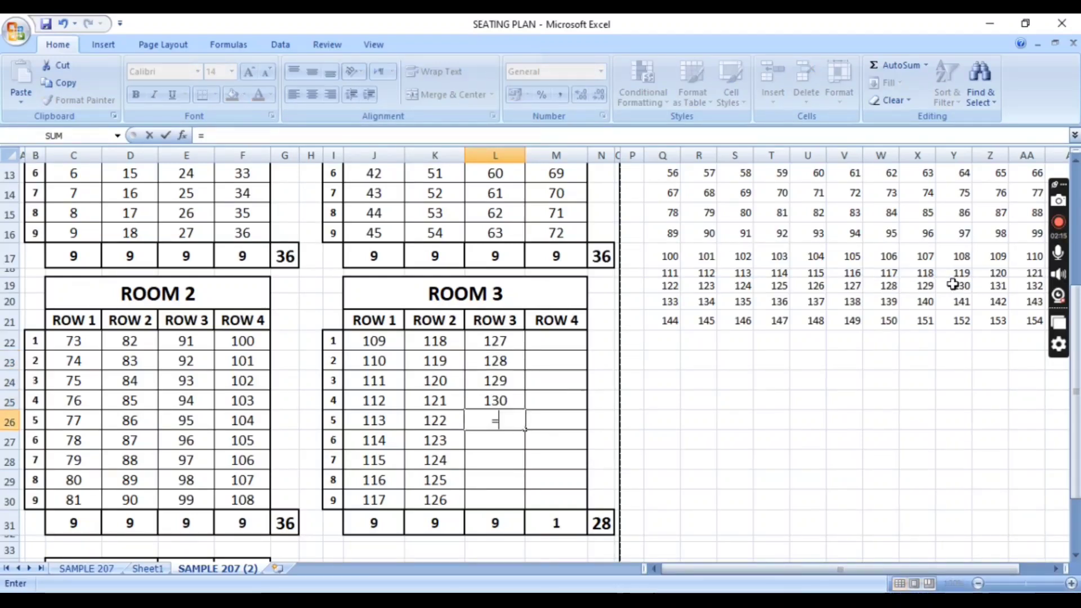
{"action": "left_click", "coordinate": [985, 288]}
{"action": "key", "text": "Return"}
{"action": "type", "text": "="}
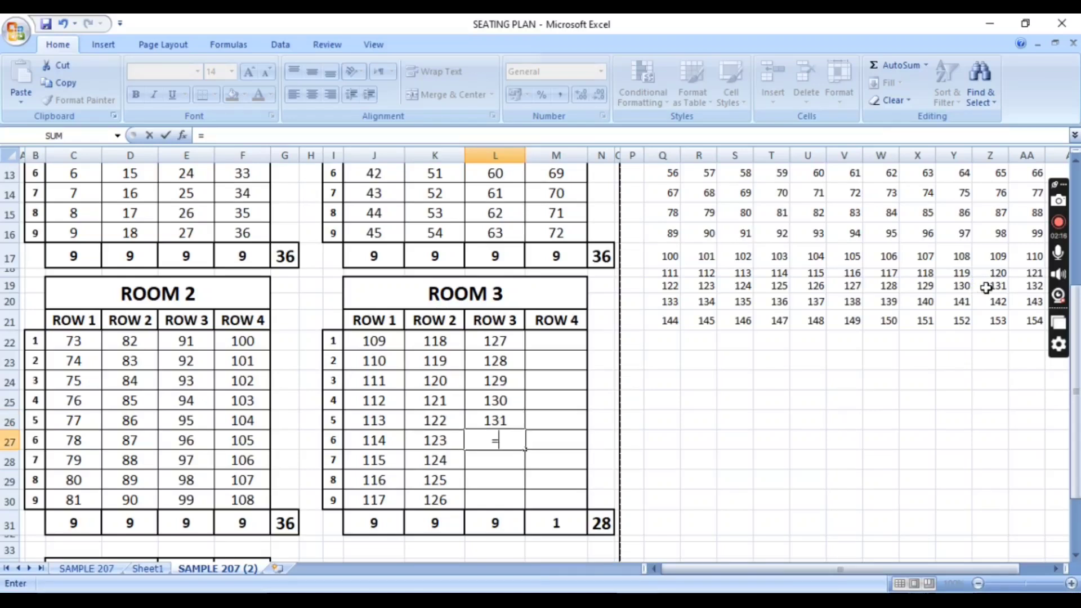
{"action": "left_click", "coordinate": [1021, 286]}
{"action": "key", "text": "Return"}
Link seats 7 to 9 of ROOM 3 ROW 3, cells L28 to L30, to Q20, R20 and S20 in the number grid.
{"action": "type", "text": "="}
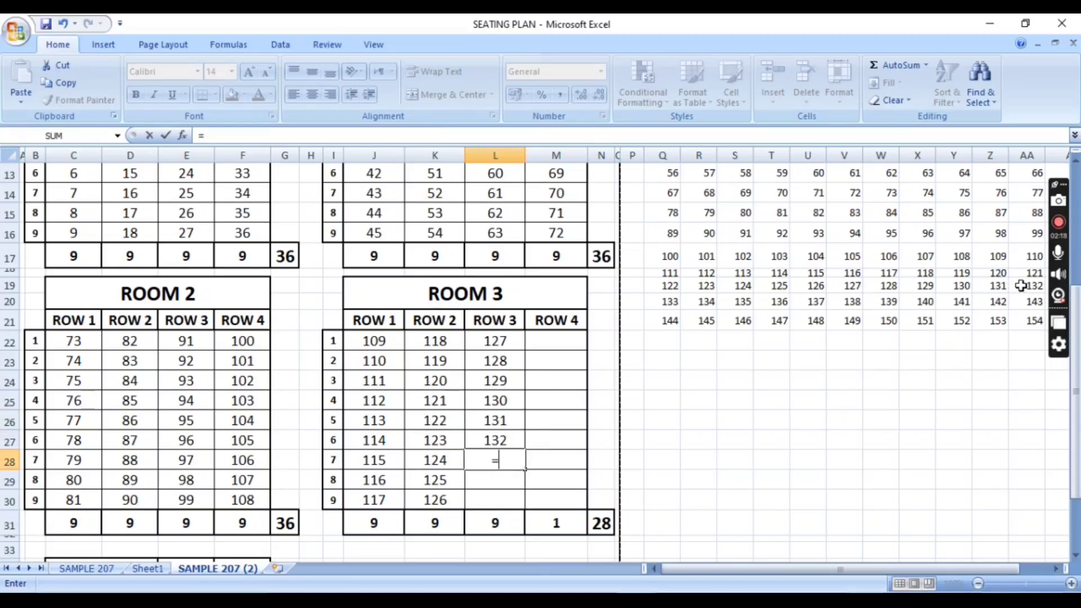
{"action": "left_click", "coordinate": [665, 300]}
{"action": "key", "text": "Return"}
{"action": "type", "text": "="}
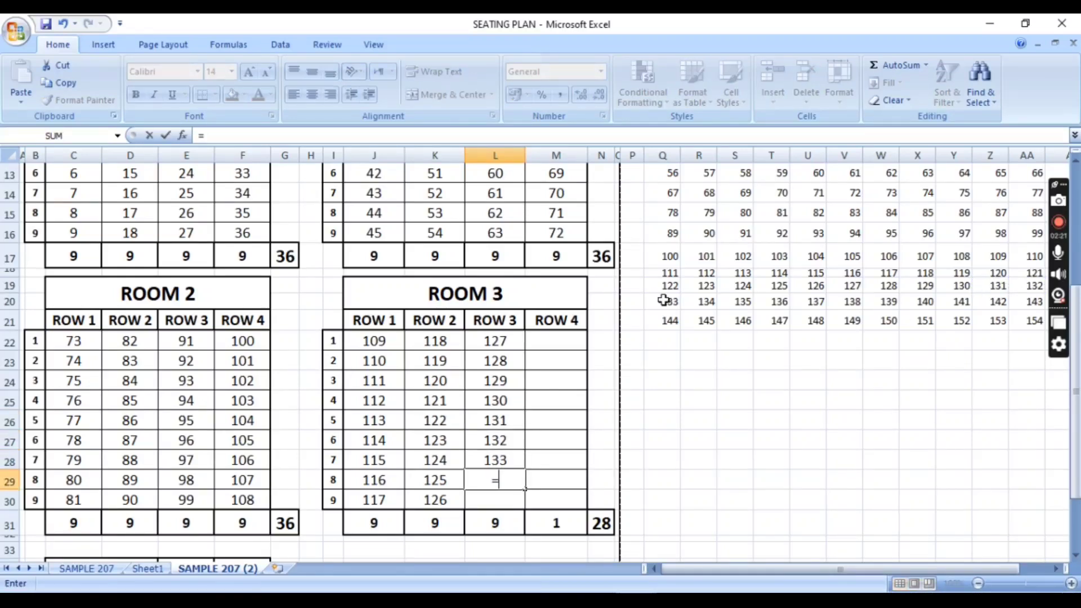
{"action": "left_click", "coordinate": [697, 301]}
{"action": "key", "text": "Return"}
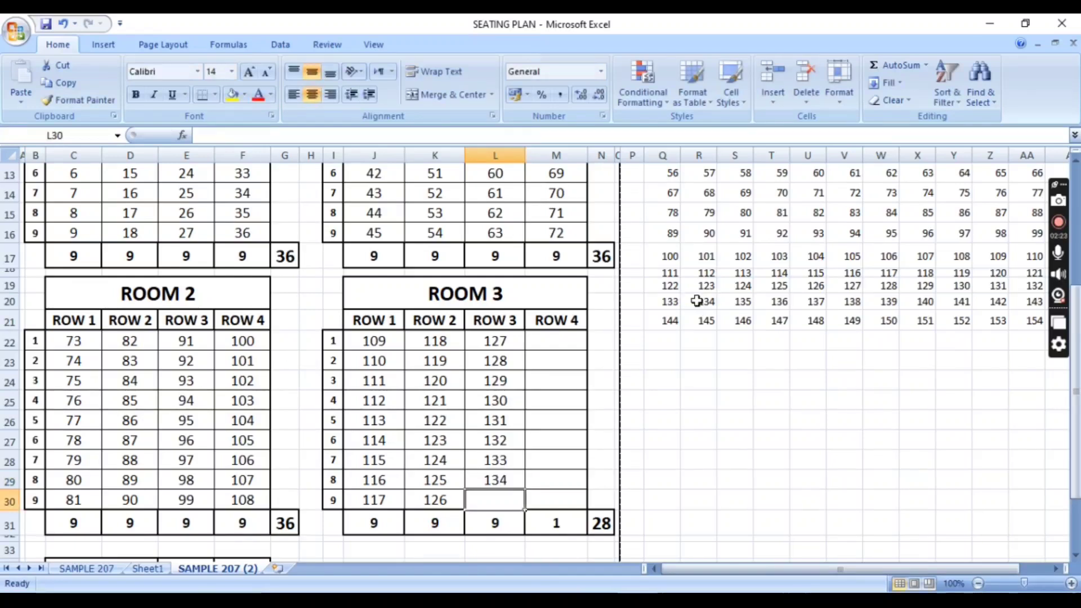
{"action": "type", "text": "="}
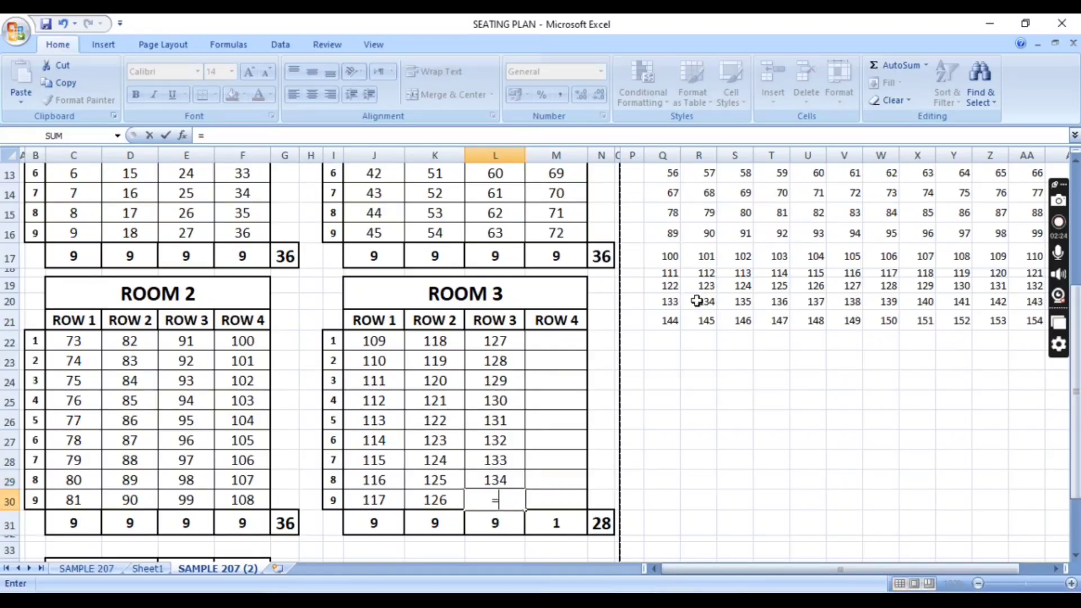
{"action": "left_click", "coordinate": [734, 303]}
{"action": "key", "text": "Return"}
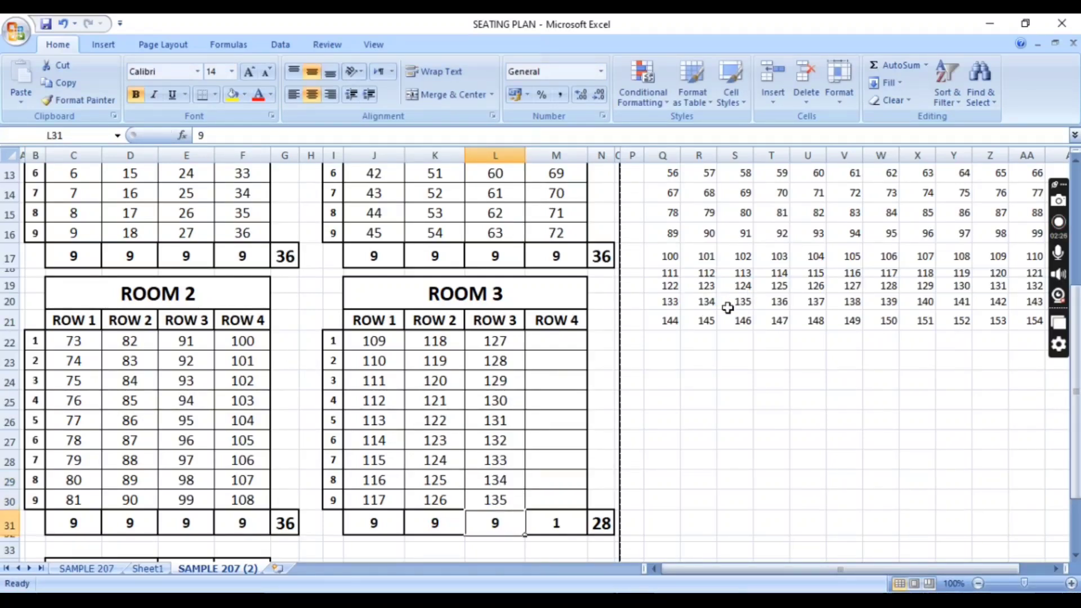
Link seats 1 to 3 of ROOM 3 ROW 4, cells M22 to M24, to T20, U20 and V20 in the number grid.
{"action": "left_click", "coordinate": [567, 340]}
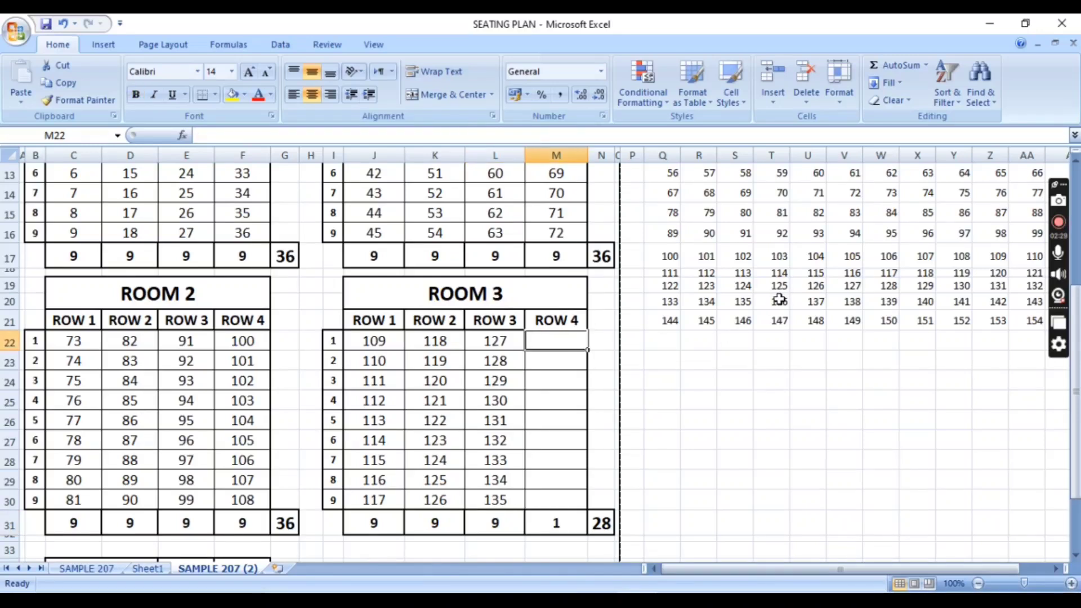
{"action": "type", "text": "="}
{"action": "left_click", "coordinate": [779, 301]}
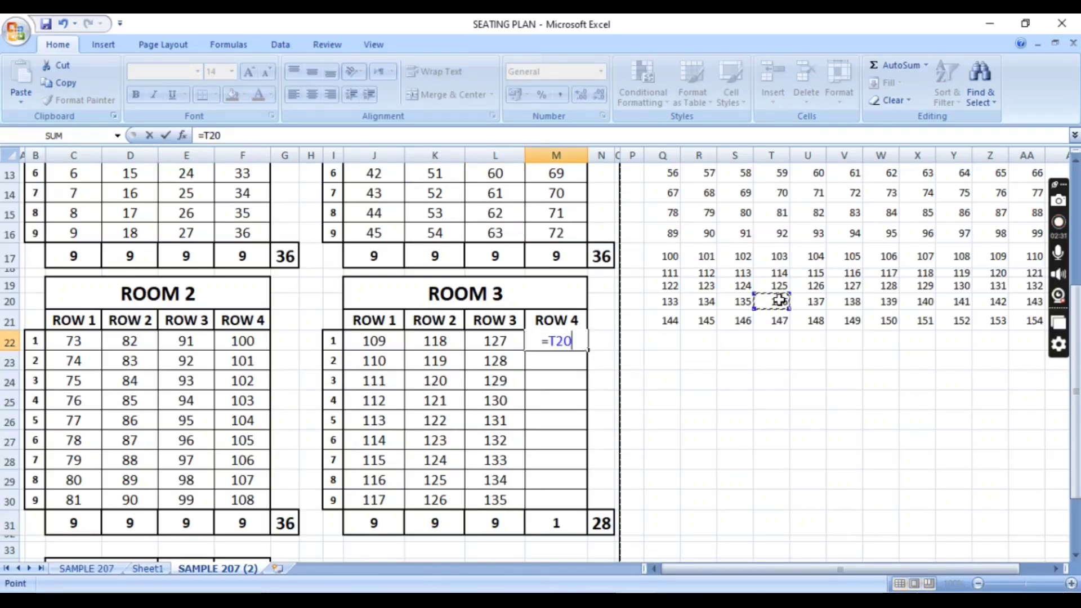
{"action": "key", "text": "Return"}
{"action": "type", "text": "="}
{"action": "left_click", "coordinate": [804, 302]}
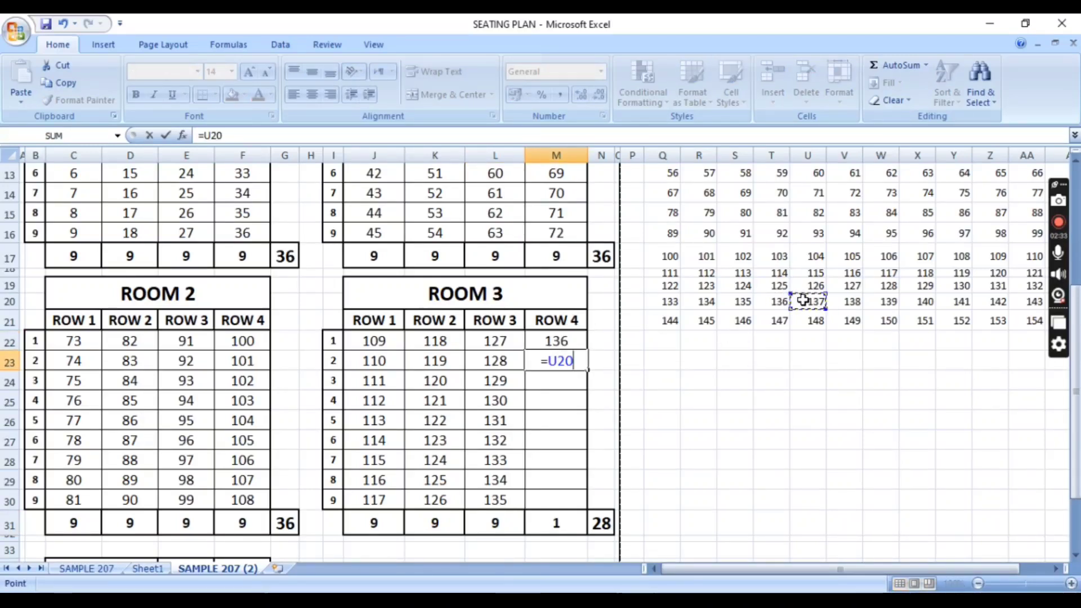
{"action": "key", "text": "Return"}
{"action": "type", "text": "="}
{"action": "left_click", "coordinate": [844, 302]}
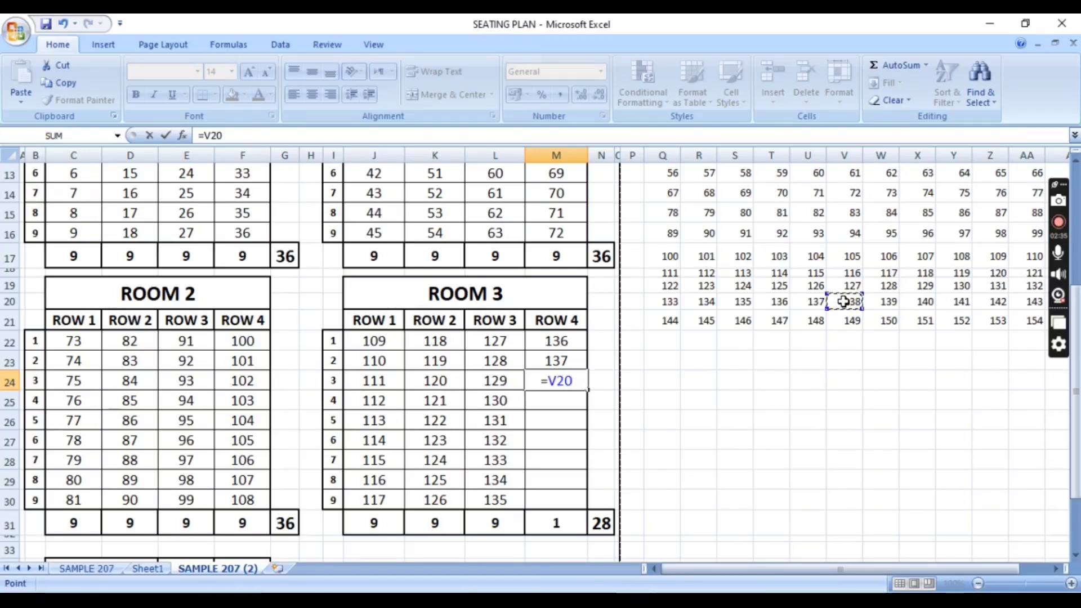
{"action": "key", "text": "Return"}
Link seats 4 to 6 of ROOM 3 ROW 4, cells M25 to M27, to W20, X20 and Y20 in the number grid.
{"action": "type", "text": "="}
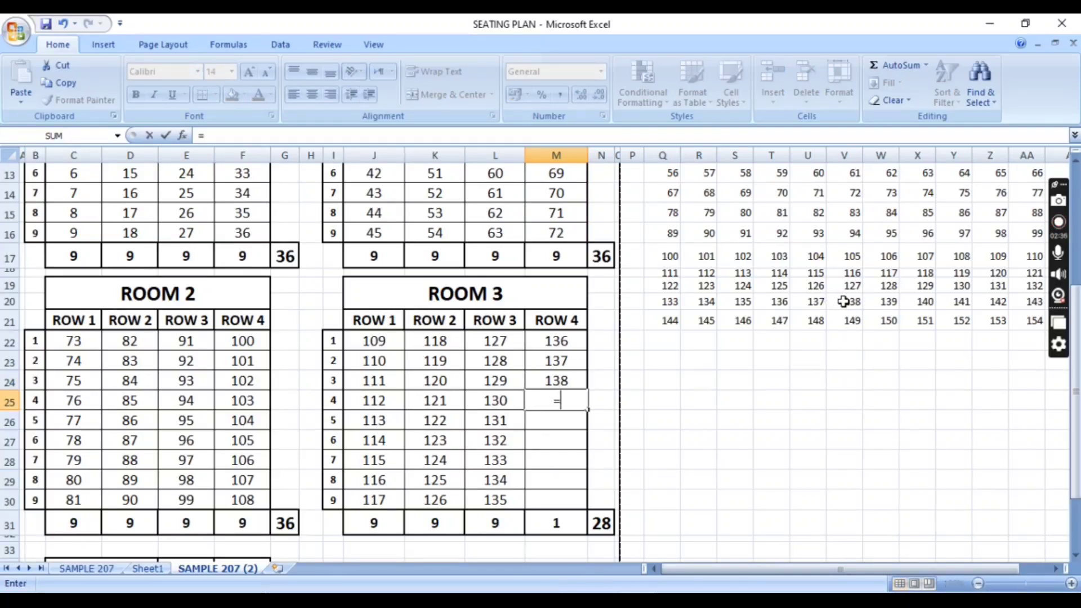
{"action": "left_click", "coordinate": [883, 300]}
{"action": "key", "text": "Return"}
{"action": "type", "text": "="}
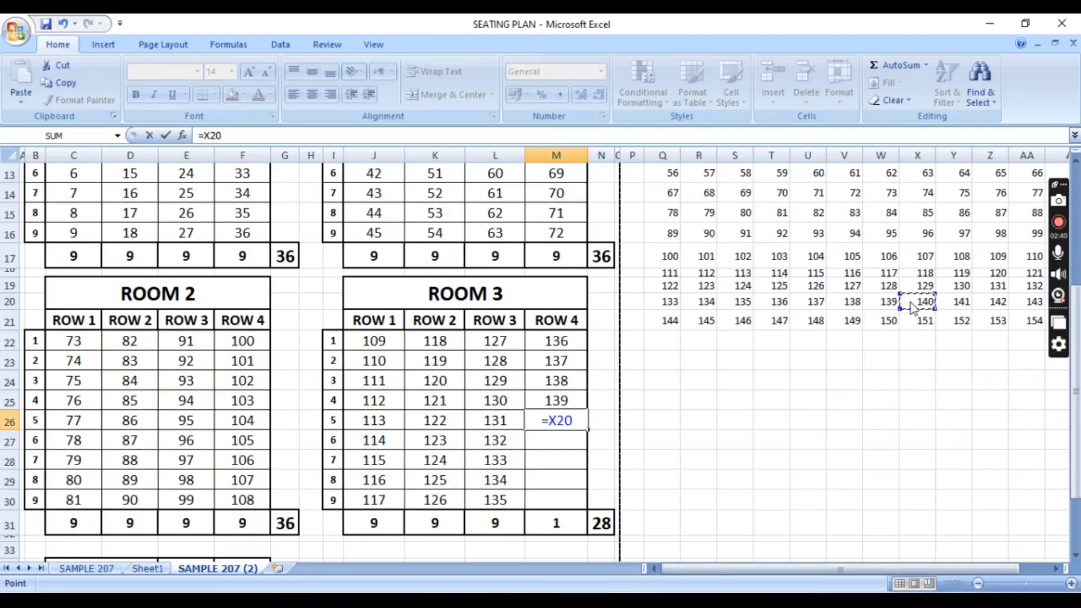
{"action": "key", "text": "Return"}
{"action": "type", "text": "="}
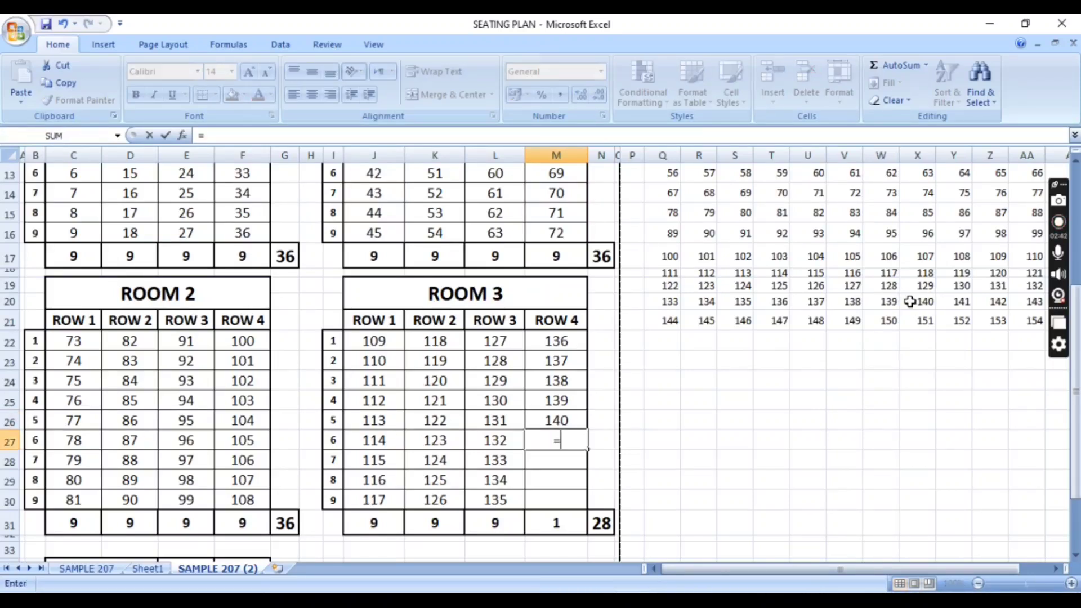
{"action": "left_click", "coordinate": [950, 301]}
{"action": "key", "text": "Return"}
Link ROOM 3 ROW 4 seats 7 to 9, cells M28 to M30, to Z20, AA20 and Q21, and set the row's count in M31 to 9.
{"action": "type", "text": "="}
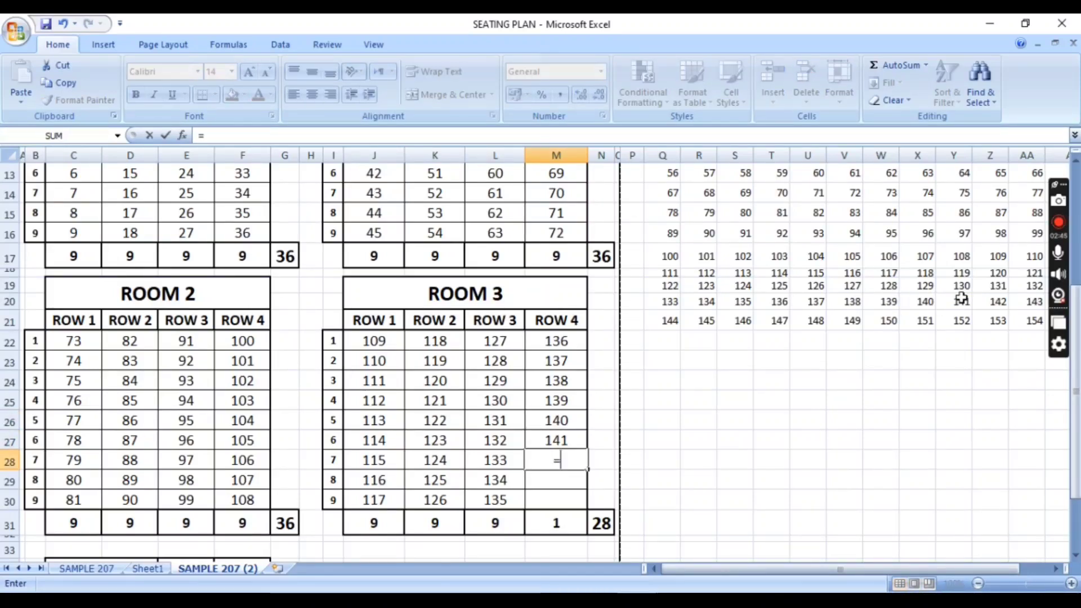
{"action": "left_click", "coordinate": [997, 303]}
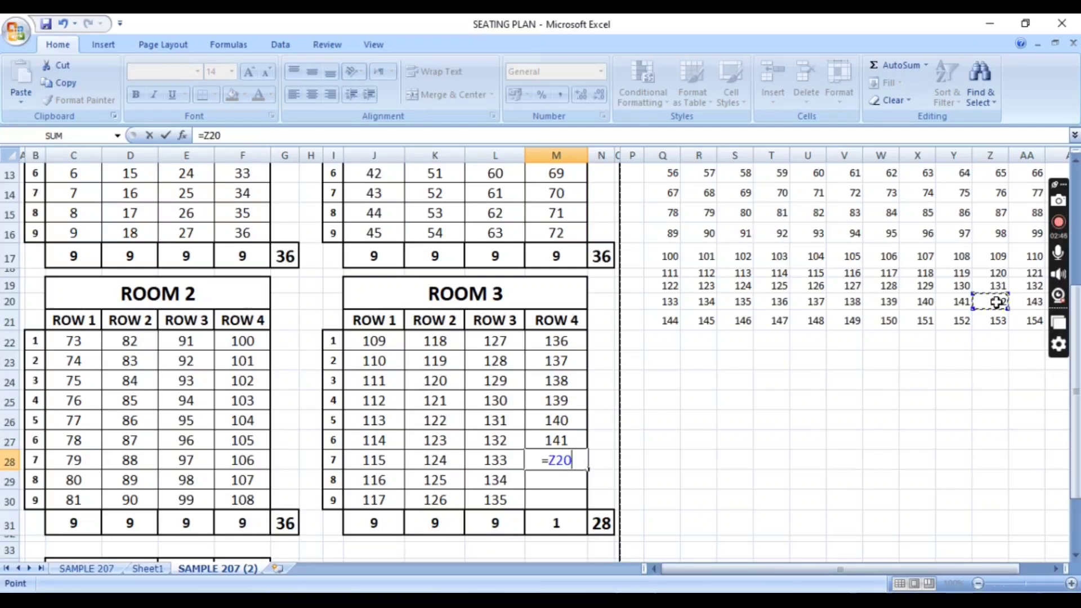
{"action": "key", "text": "Return"}
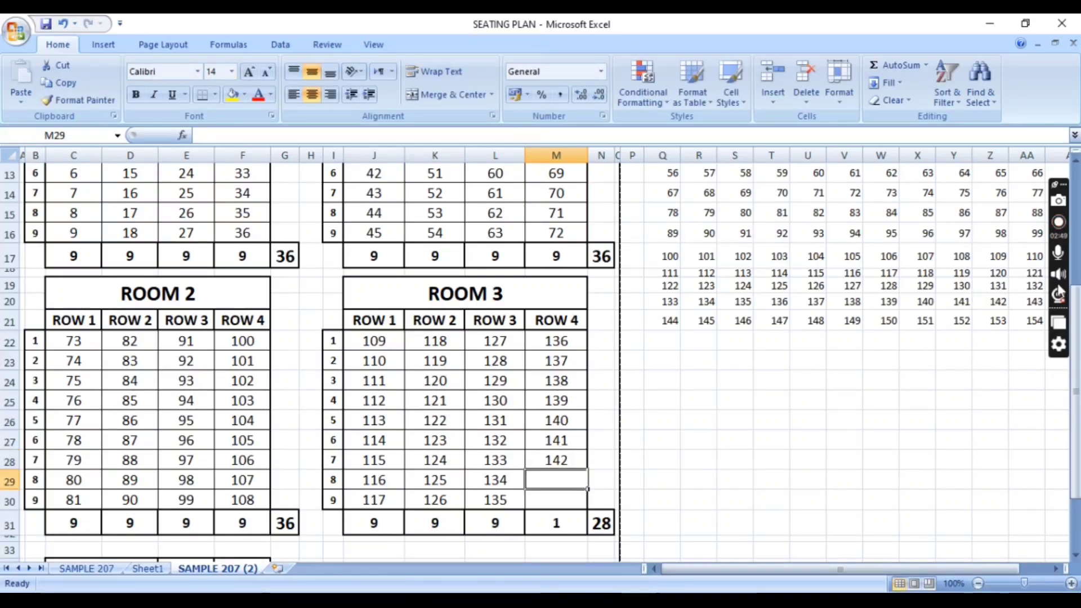
{"action": "type", "text": "="}
{"action": "left_click", "coordinate": [1031, 304]}
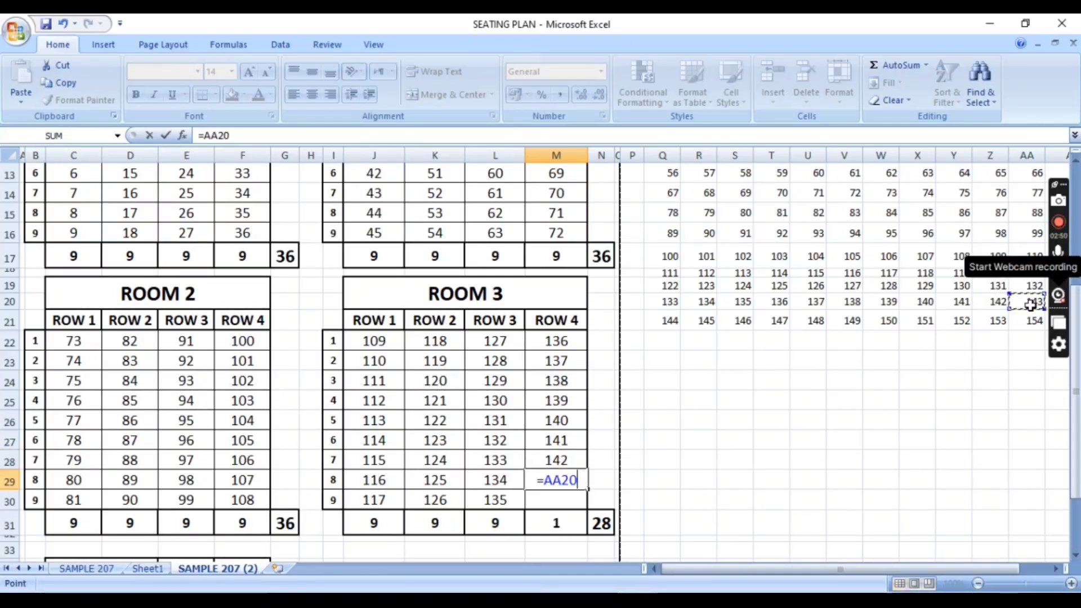
{"action": "key", "text": "Return"}
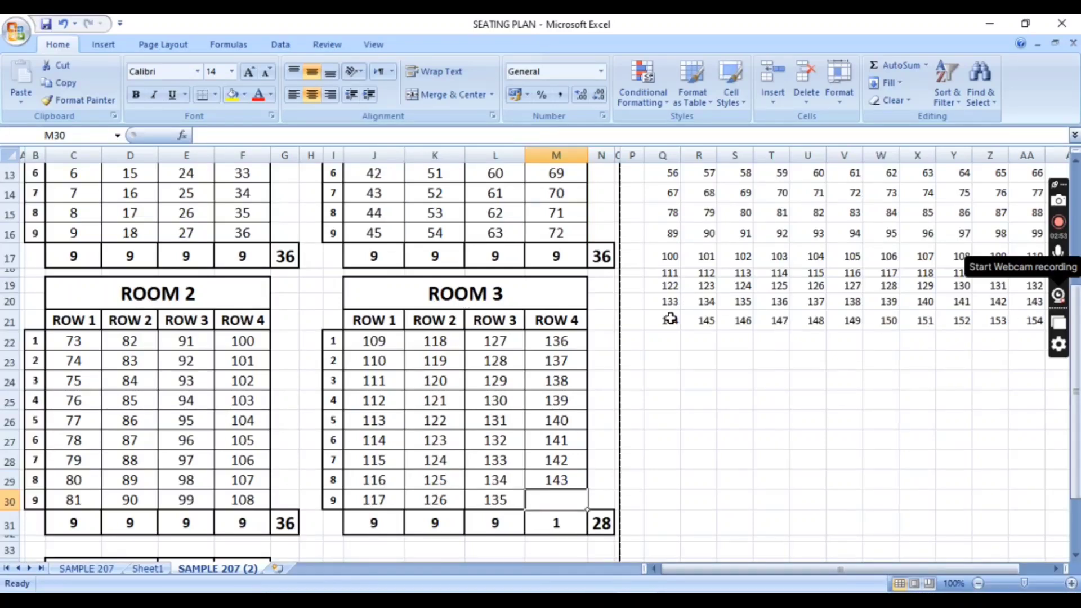
{"action": "type", "text": "="}
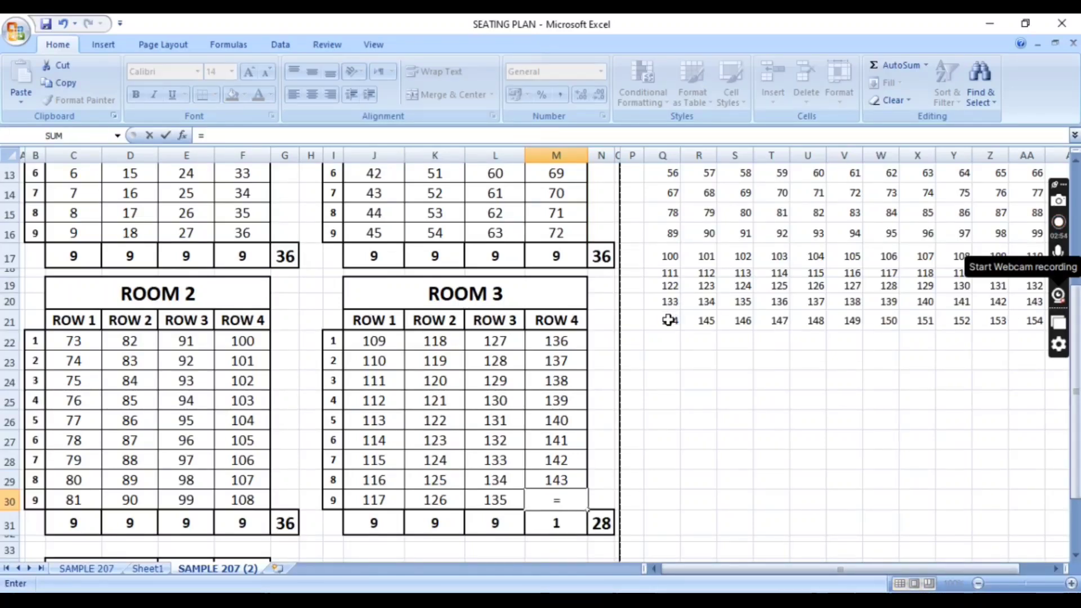
{"action": "left_click", "coordinate": [670, 320]}
{"action": "key", "text": "Return"}
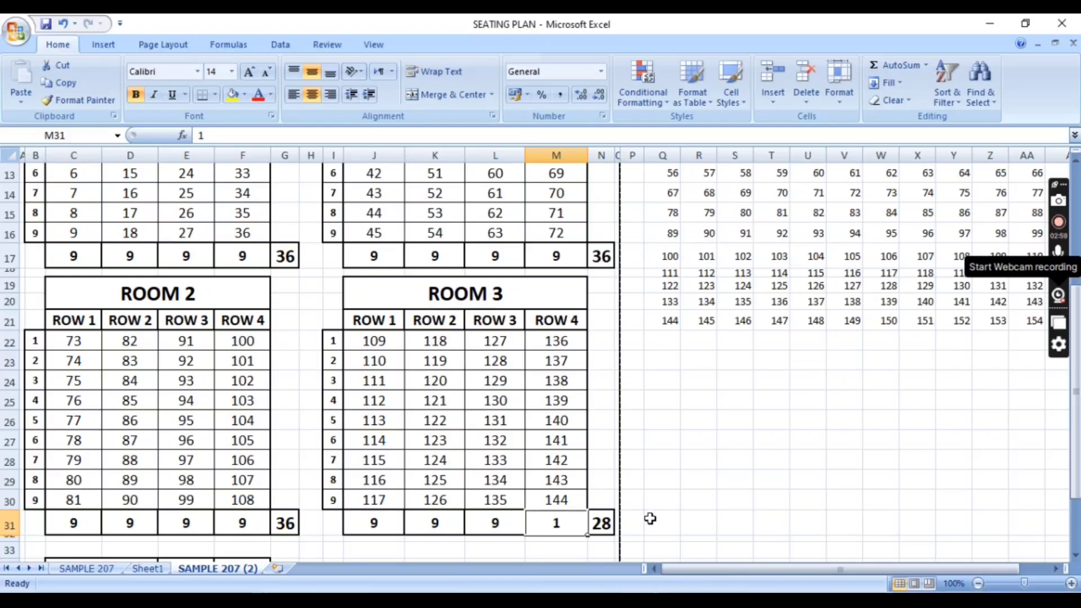
{"action": "left_click", "coordinate": [739, 465]}
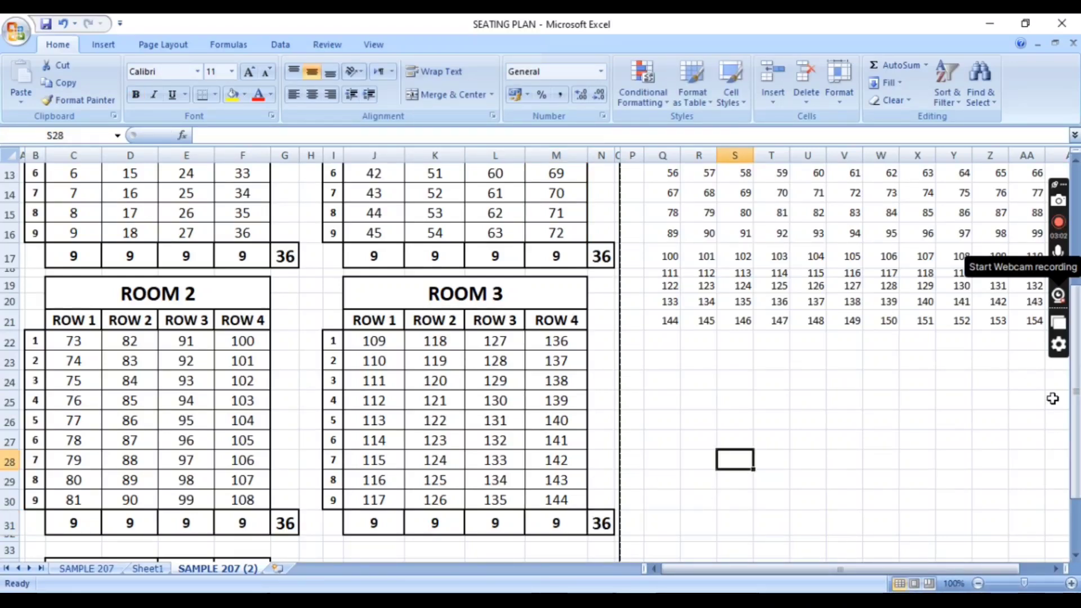
Create a copy of the sheet SAMPLE 207 (2) at the end of the SEATING PLAN workbook.
{"action": "mouse_move", "coordinate": [1077, 398]}
{"action": "left_mouse_down"}
{"action": "mouse_move", "coordinate": [1076, 441]}
{"action": "mouse_move", "coordinate": [1076, 379]}
{"action": "left_mouse_up"}
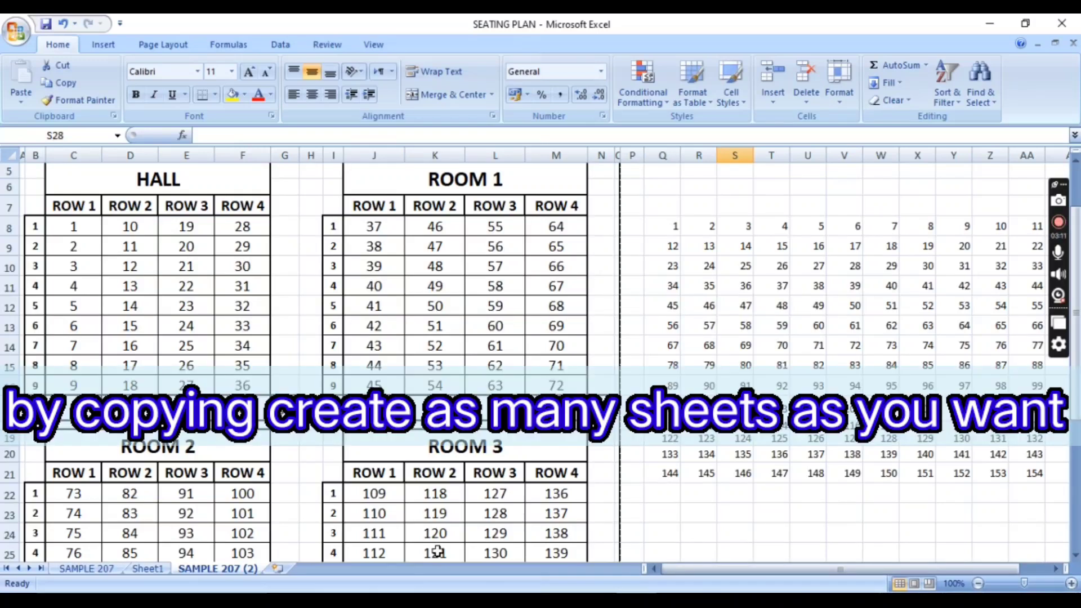
{"action": "right_click", "coordinate": [229, 570]}
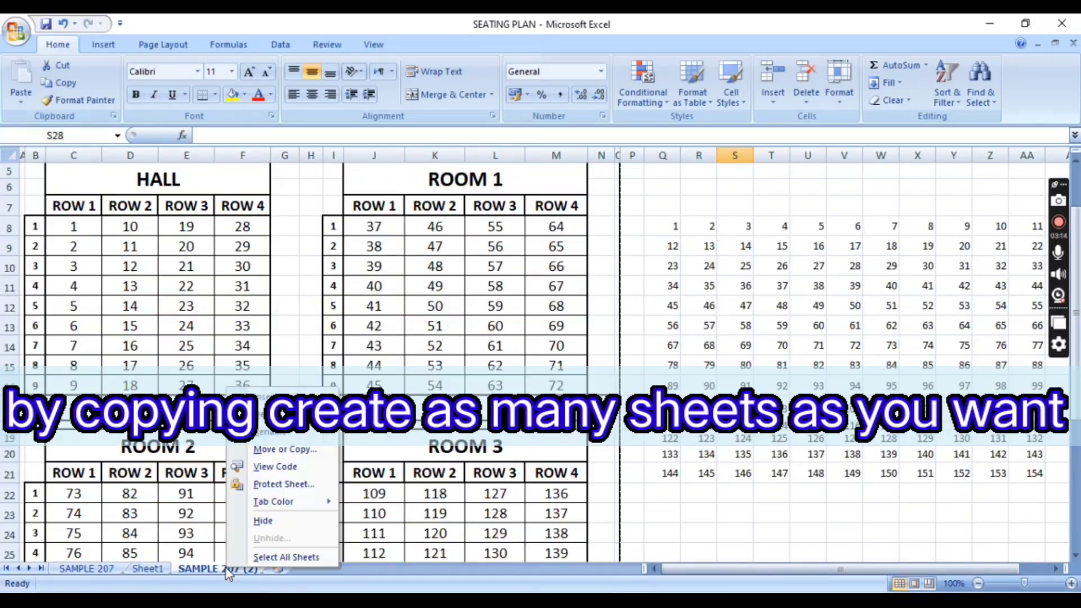
{"action": "left_click", "coordinate": [282, 449]}
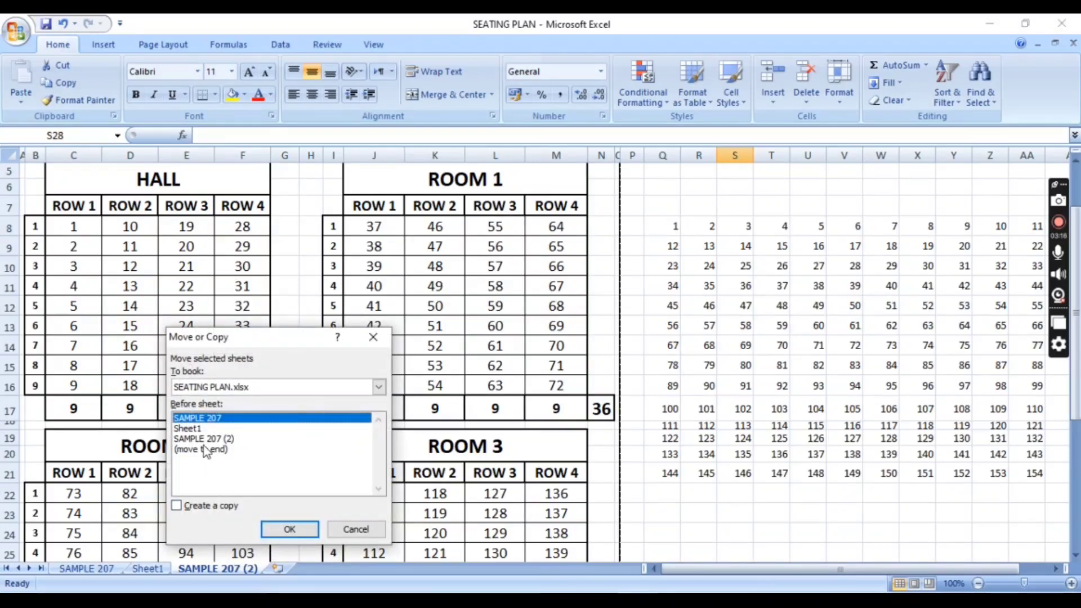
{"action": "left_click", "coordinate": [203, 449]}
{"action": "left_click", "coordinate": [197, 508]}
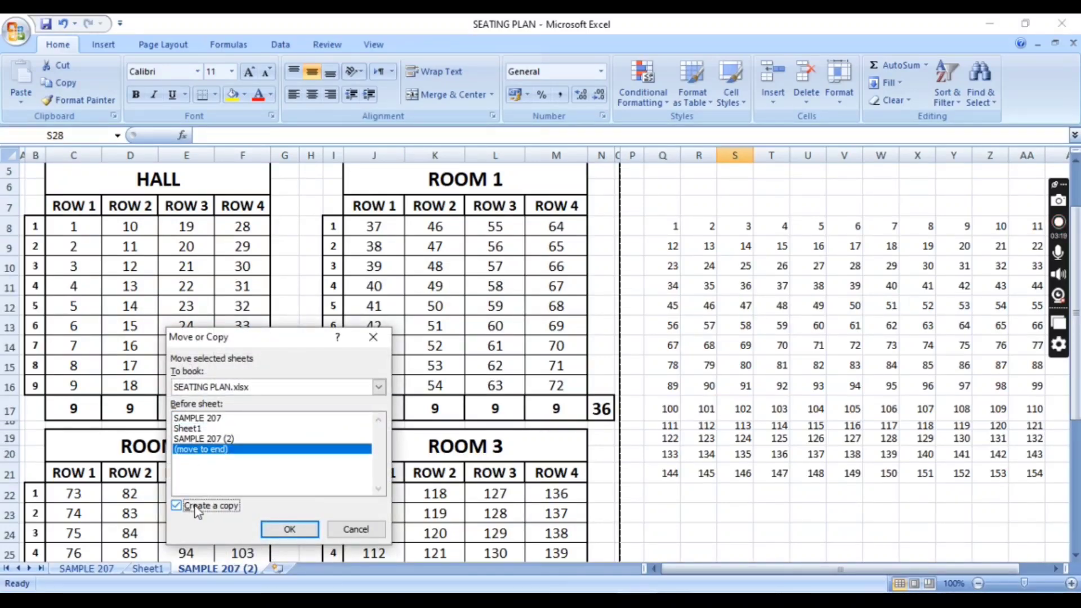
{"action": "left_click", "coordinate": [290, 529]}
Make a second copy of the sheet SAMPLE 207 (2), placed after the last sheet.
{"action": "right_click", "coordinate": [225, 569]}
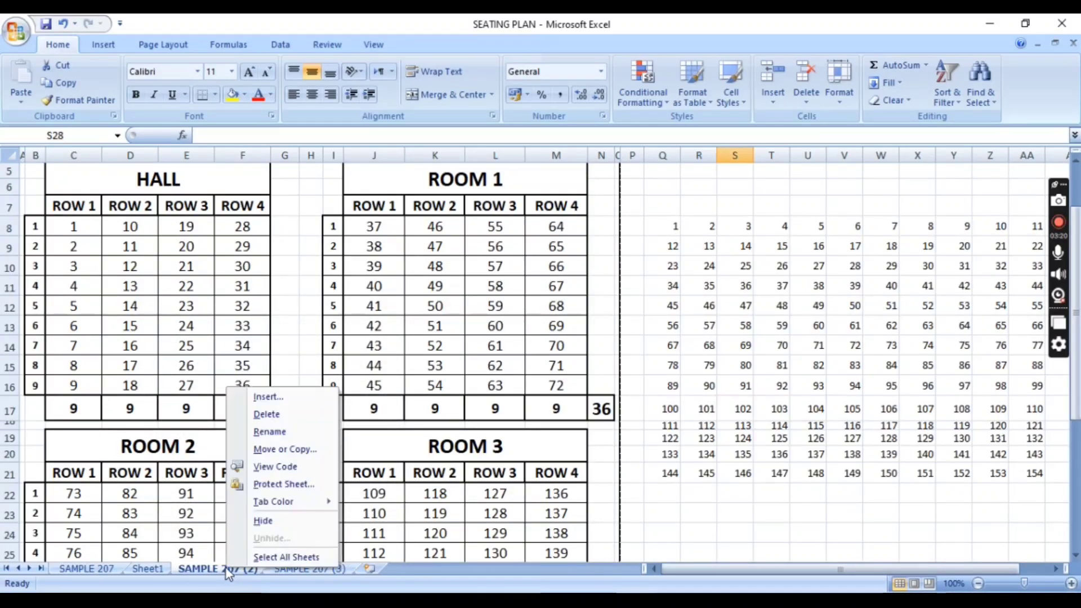
{"action": "left_click", "coordinate": [265, 449]}
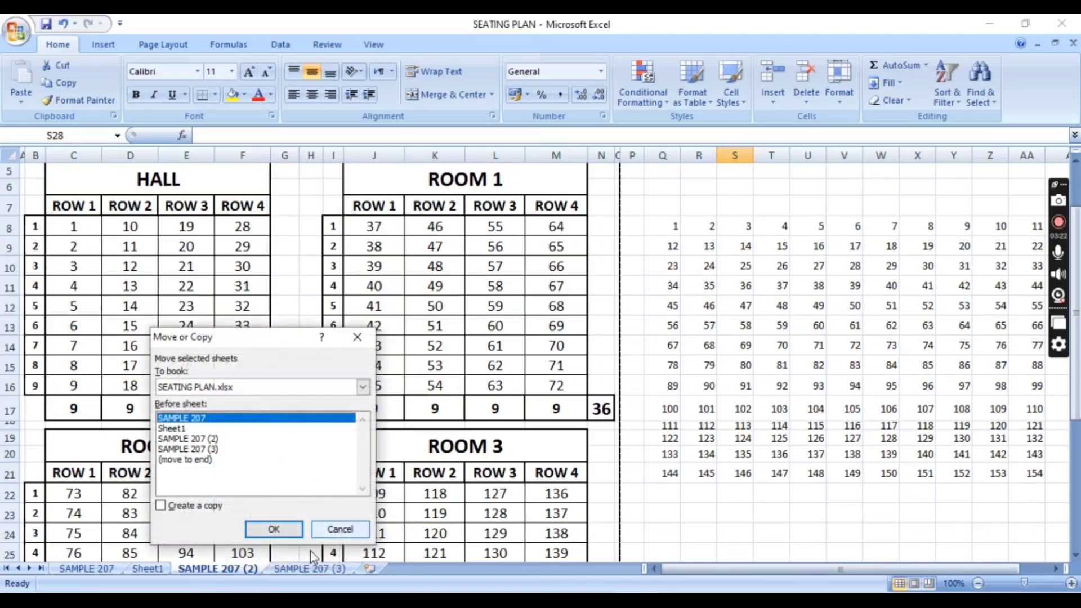
{"action": "left_click", "coordinate": [185, 461]}
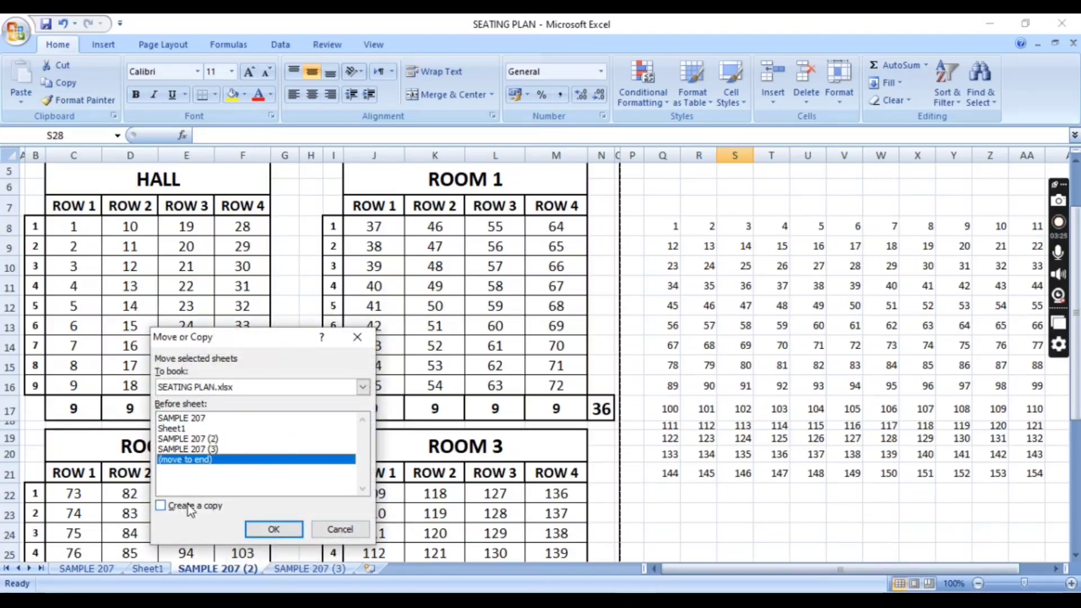
{"action": "left_click", "coordinate": [162, 505]}
{"action": "left_click", "coordinate": [274, 530]}
Add a third copy of the sheet SAMPLE 207 (2) at the end of the workbook.
{"action": "right_click", "coordinate": [217, 569]}
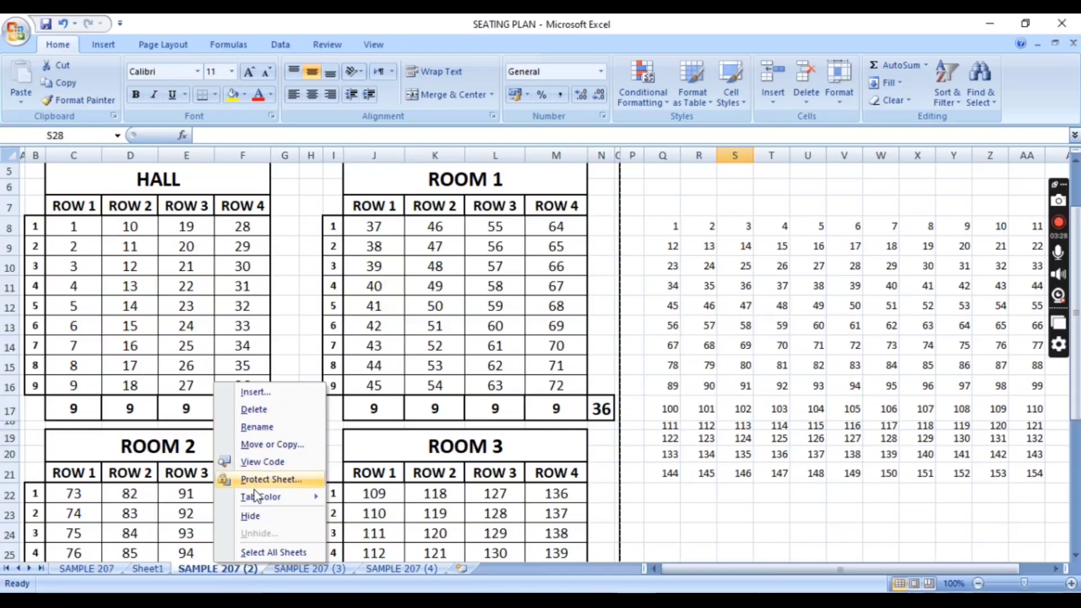
{"action": "left_click", "coordinate": [265, 445]}
{"action": "left_click", "coordinate": [201, 476]}
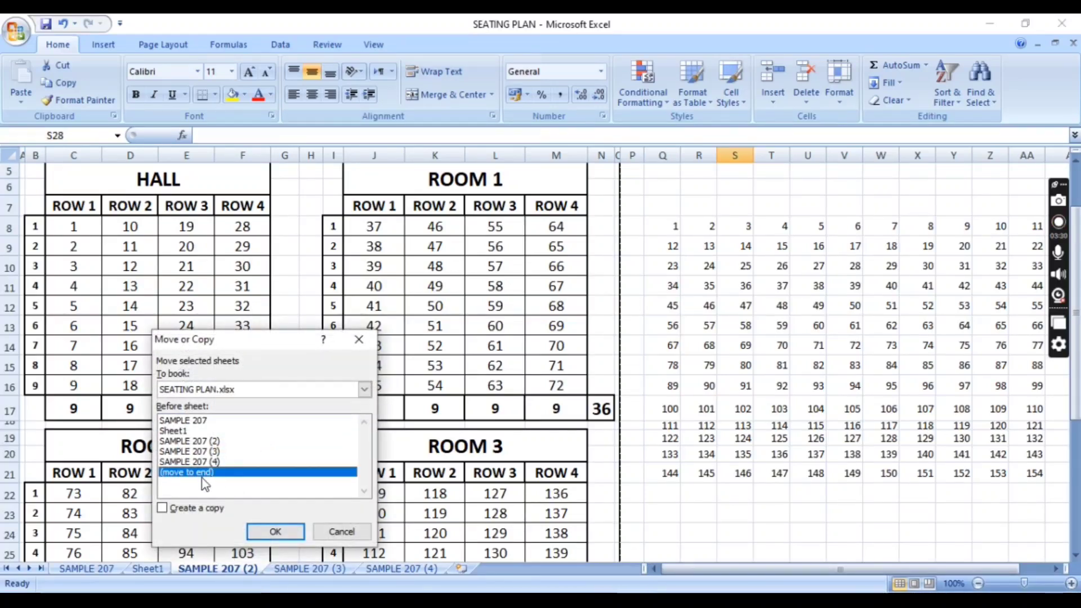
{"action": "left_click", "coordinate": [202, 508]}
{"action": "left_click", "coordinate": [276, 532]}
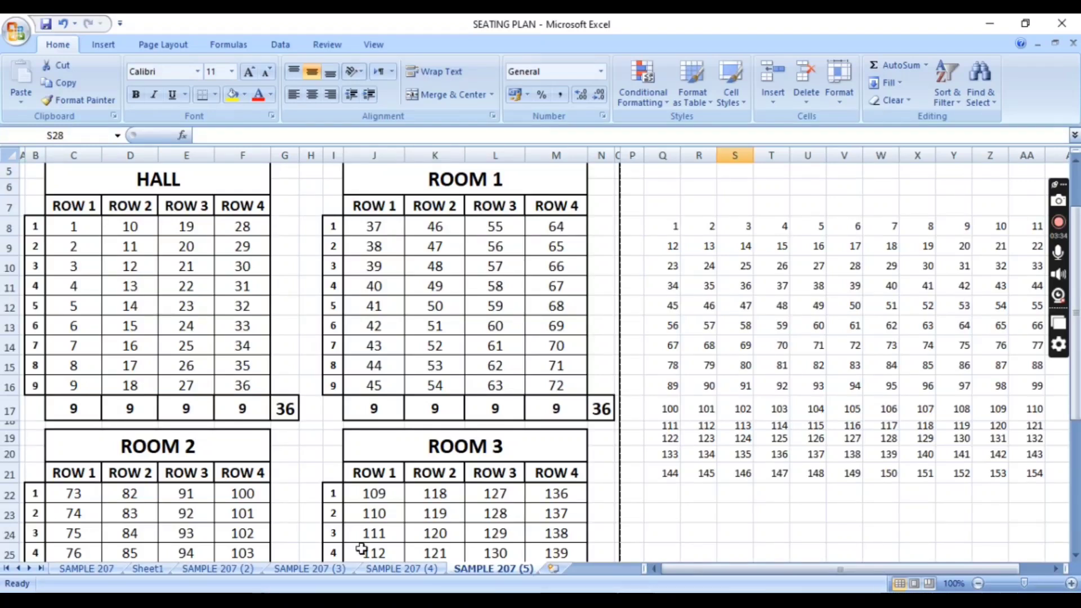
{"action": "left_click", "coordinate": [291, 545]}
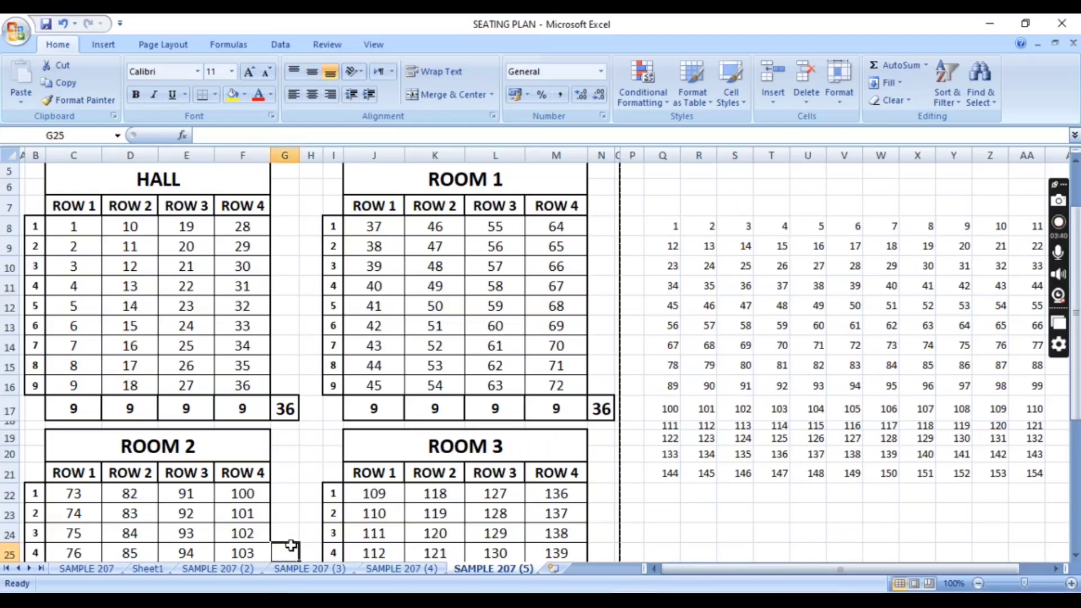
Rename the sheet SAMPLE 207 (2) as CS 1st.
{"action": "left_click", "coordinate": [192, 568]}
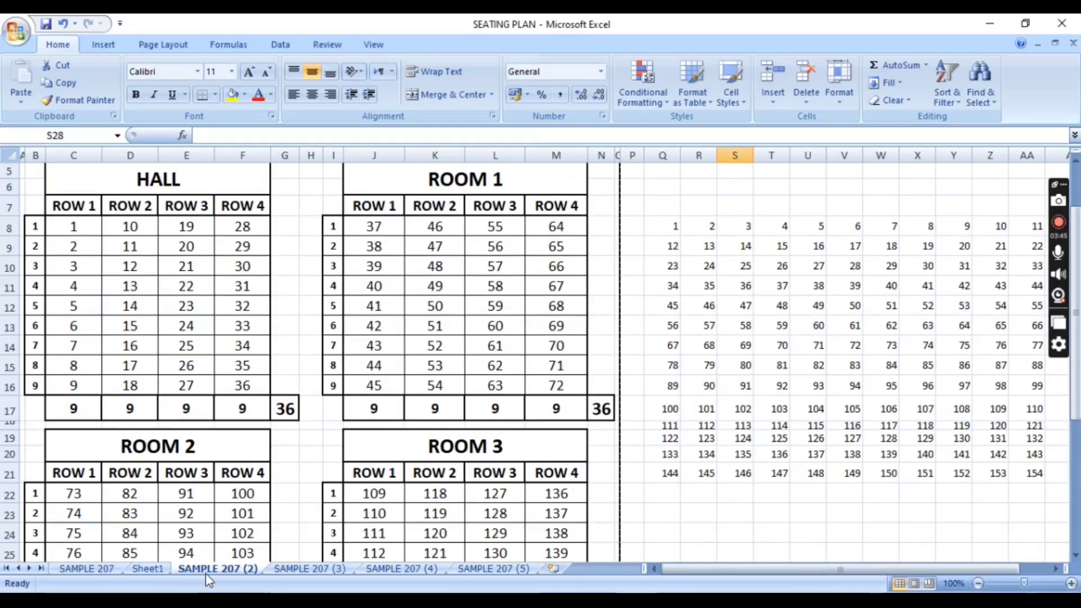
{"action": "right_click", "coordinate": [205, 567]}
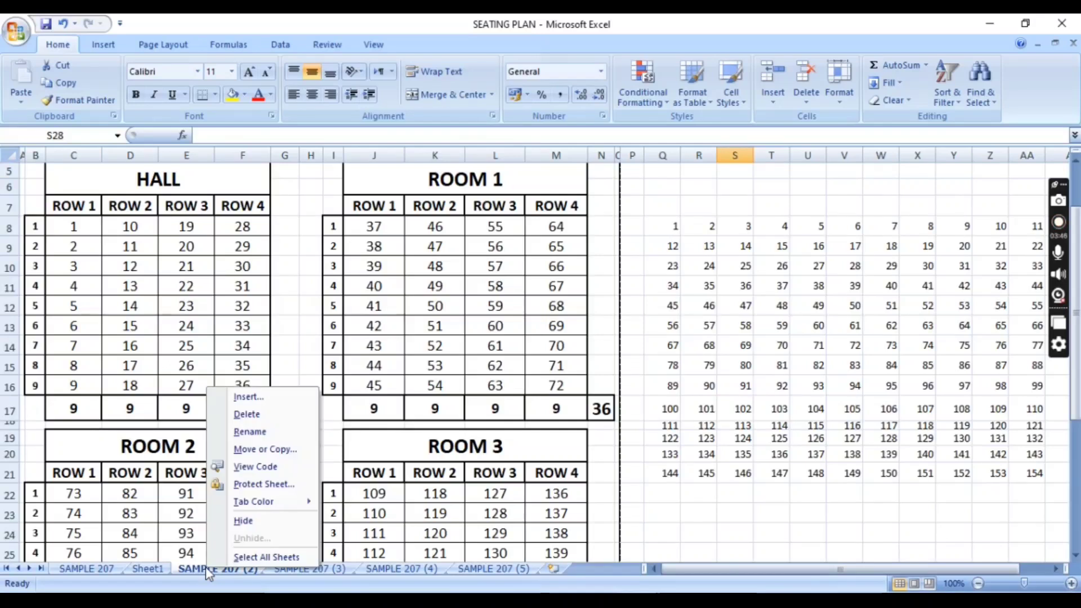
{"action": "left_click", "coordinate": [265, 433]}
{"action": "type", "text": "CS 1"}
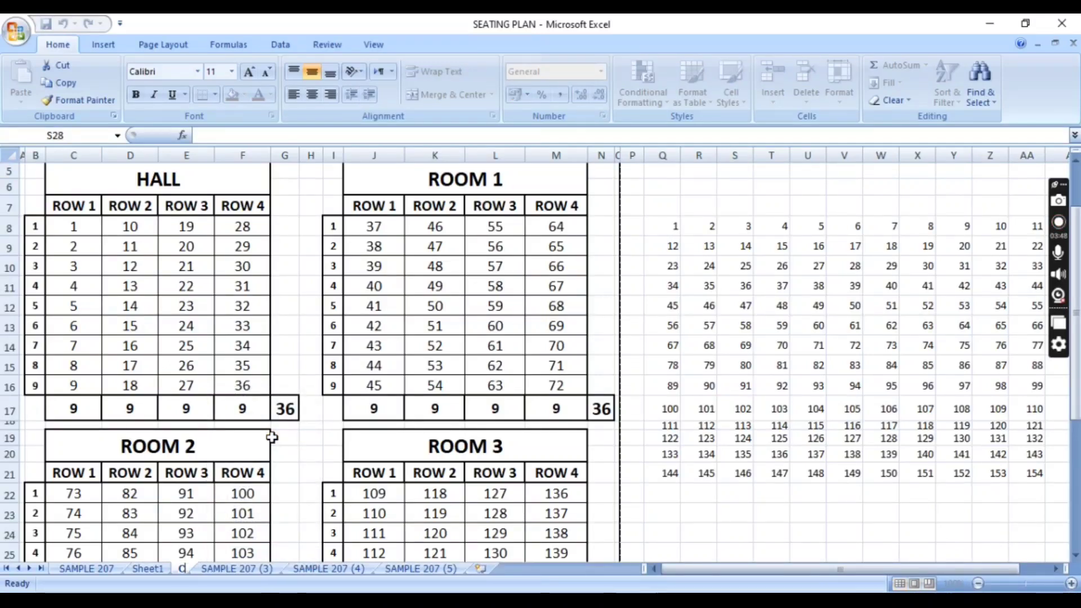
{"action": "type", "text": "st"}
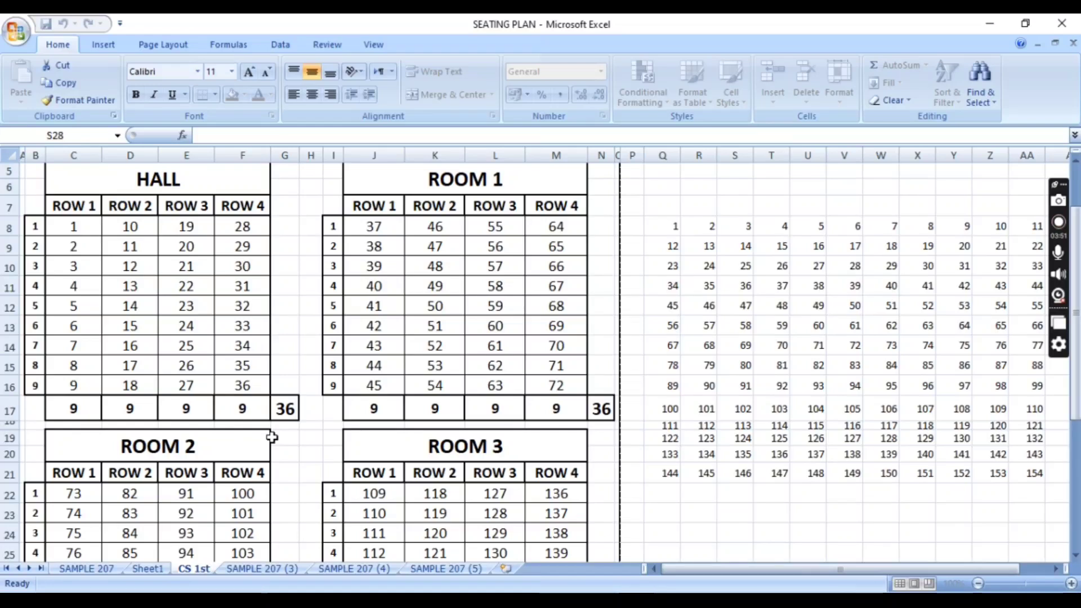
{"action": "key", "text": "Return"}
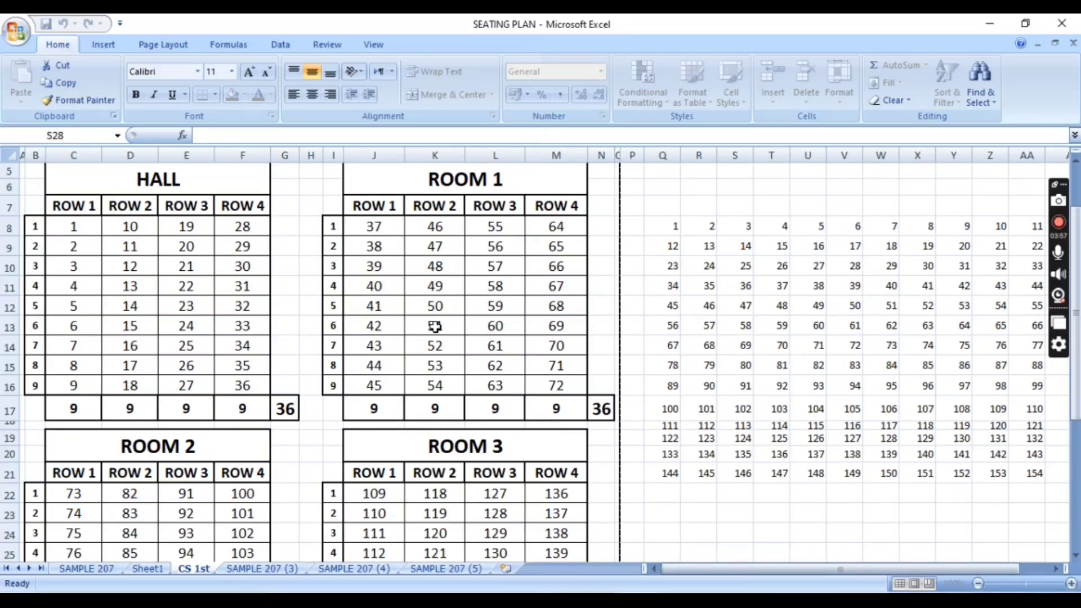
{"action": "left_click", "coordinate": [802, 276]}
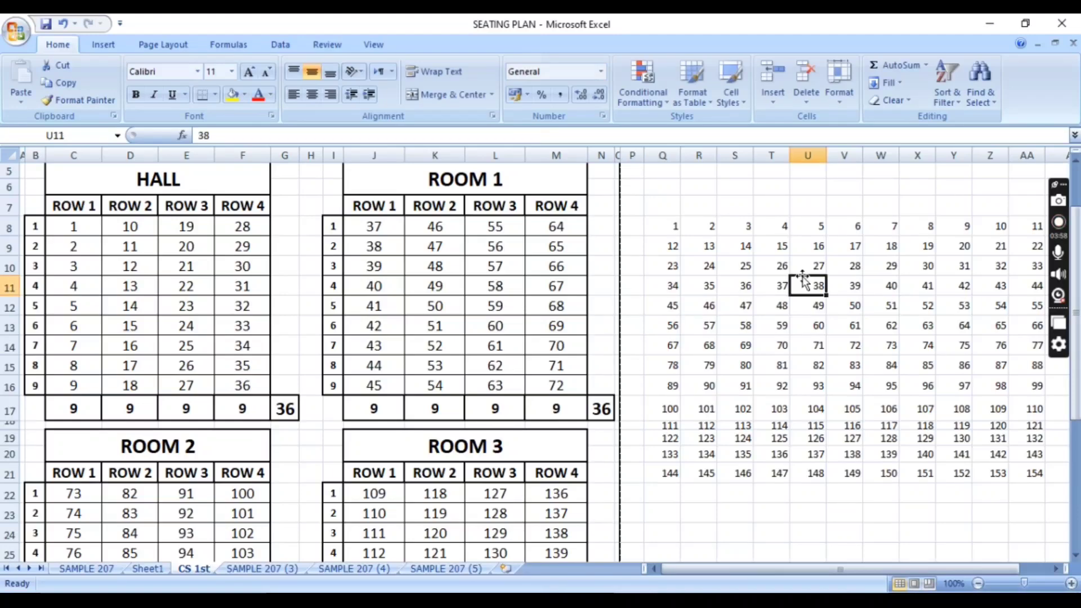
{"action": "left_click", "coordinate": [702, 399]}
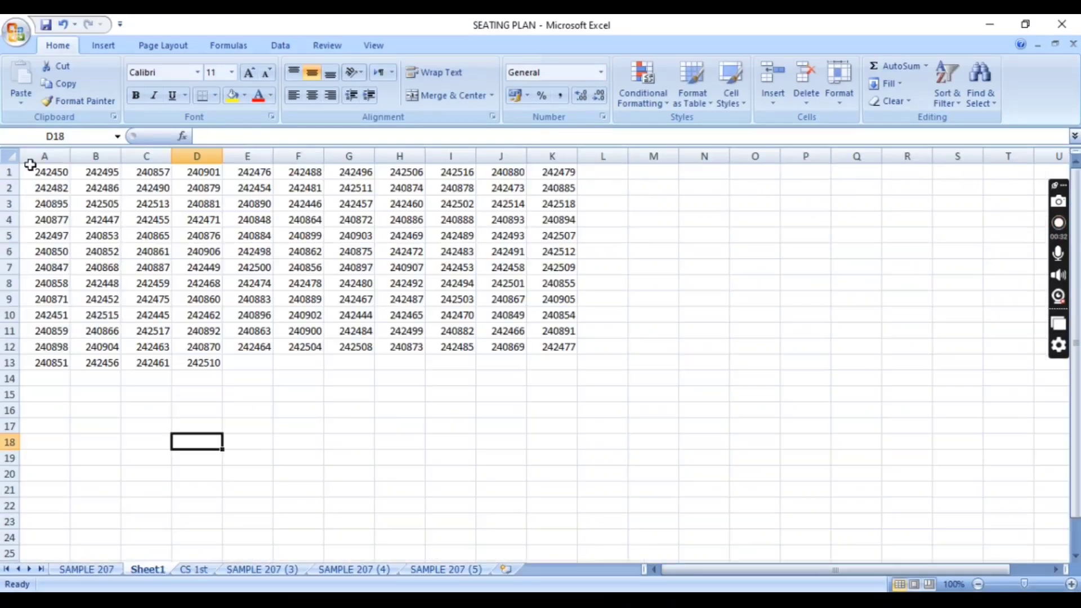
Copy the split seating numbers in A1:K13 of Sheet1.
{"action": "left_click_drag", "start_coordinate": [30, 171], "coordinate": [548, 360]}
{"action": "right_click", "coordinate": [499, 300]}
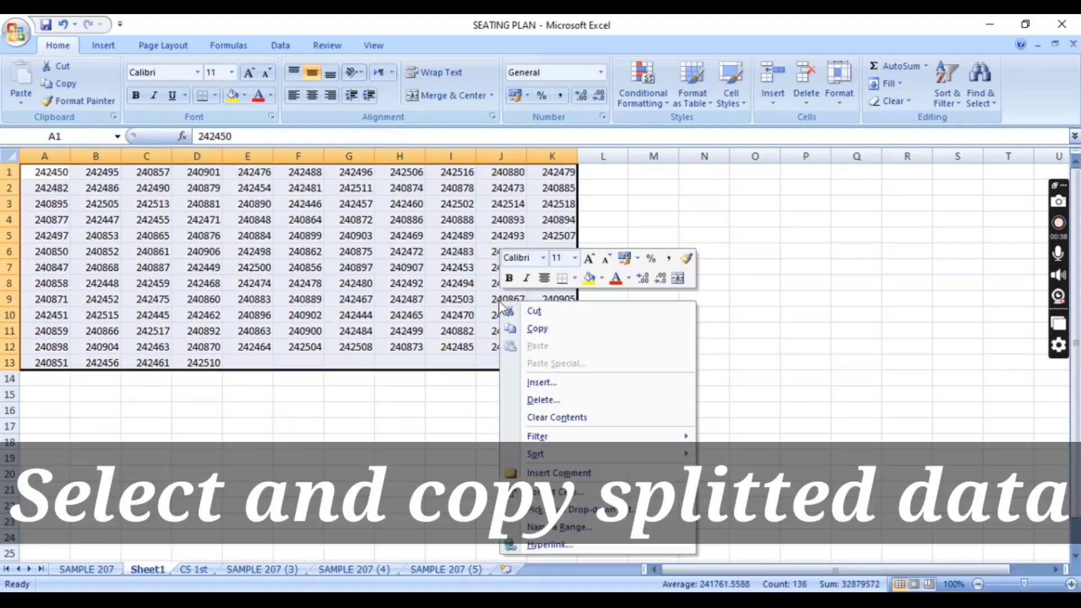
{"action": "left_click", "coordinate": [519, 332]}
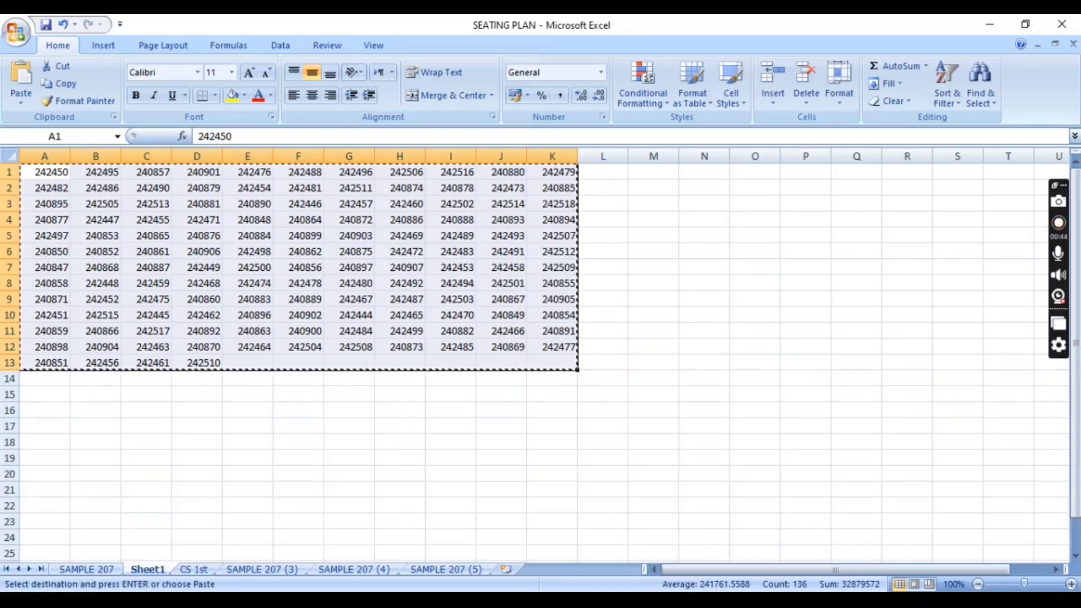
Paste the copied seating numbers over the number grid on the CS 1st sheet, starting at cell Q8.
{"action": "mouse_move", "coordinate": [635, 601]}
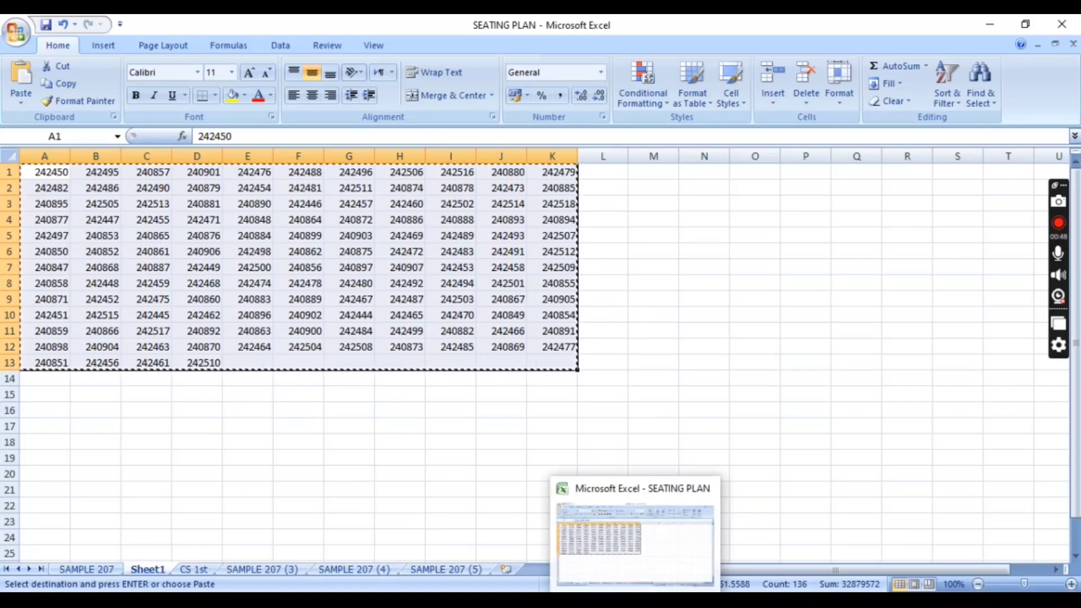
{"action": "left_click", "coordinate": [200, 570]}
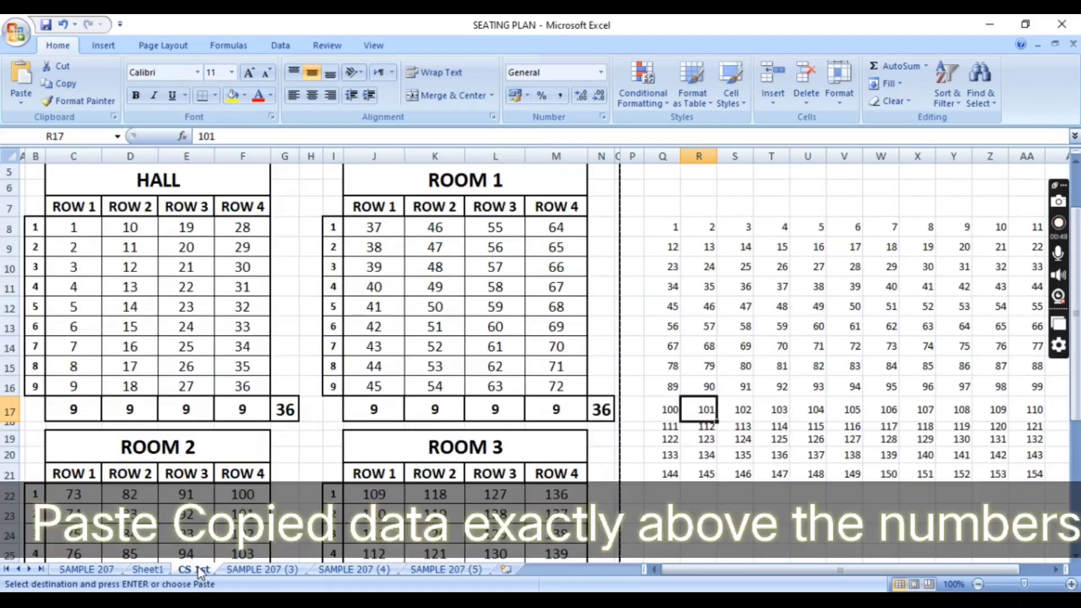
{"action": "left_click", "coordinate": [657, 222]}
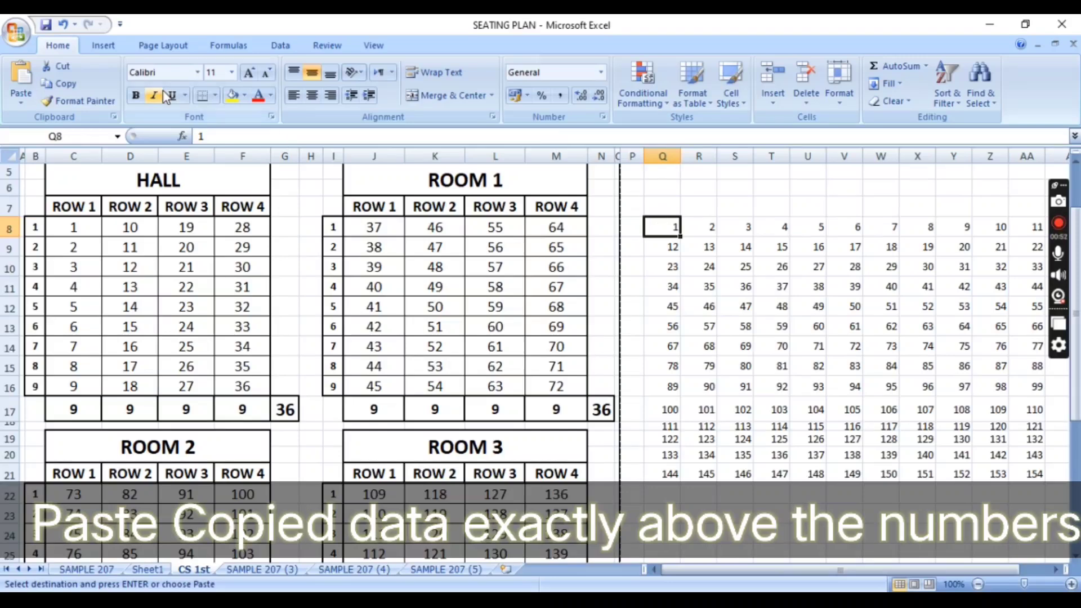
{"action": "left_click", "coordinate": [21, 85]}
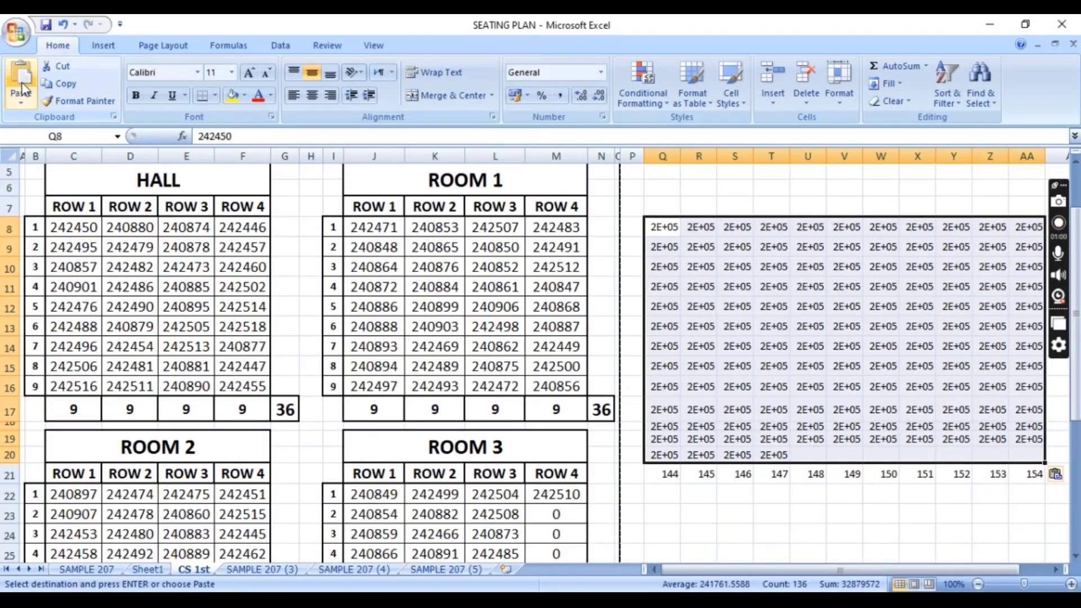
Replace the linked formulas in the HALL seat grid C8:F16 with their plain values.
{"action": "left_click_drag", "start_coordinate": [61, 224], "coordinate": [234, 387]}
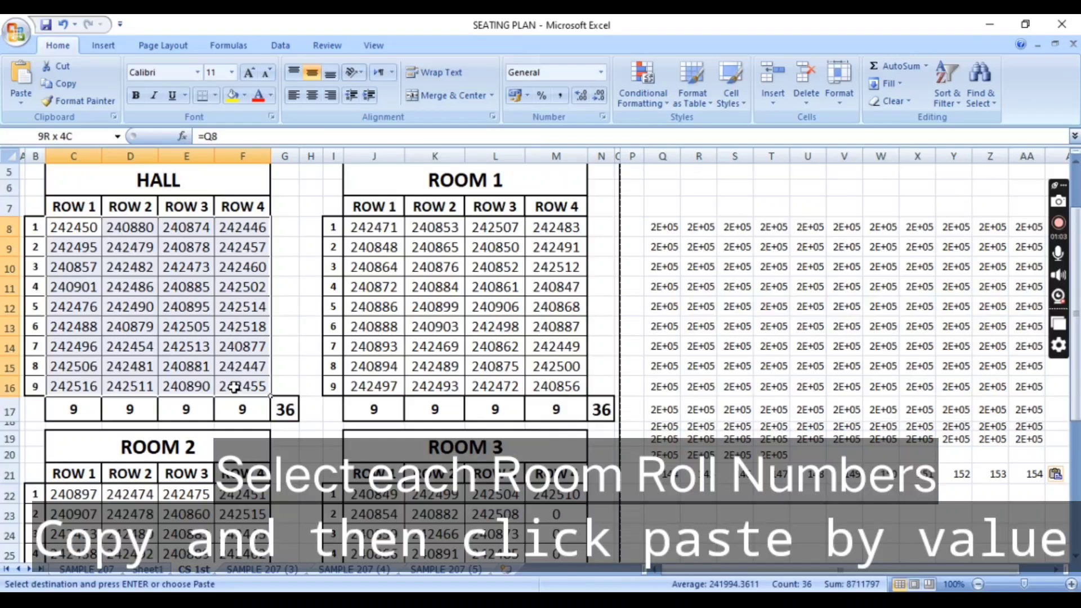
{"action": "left_click", "coordinate": [62, 83]}
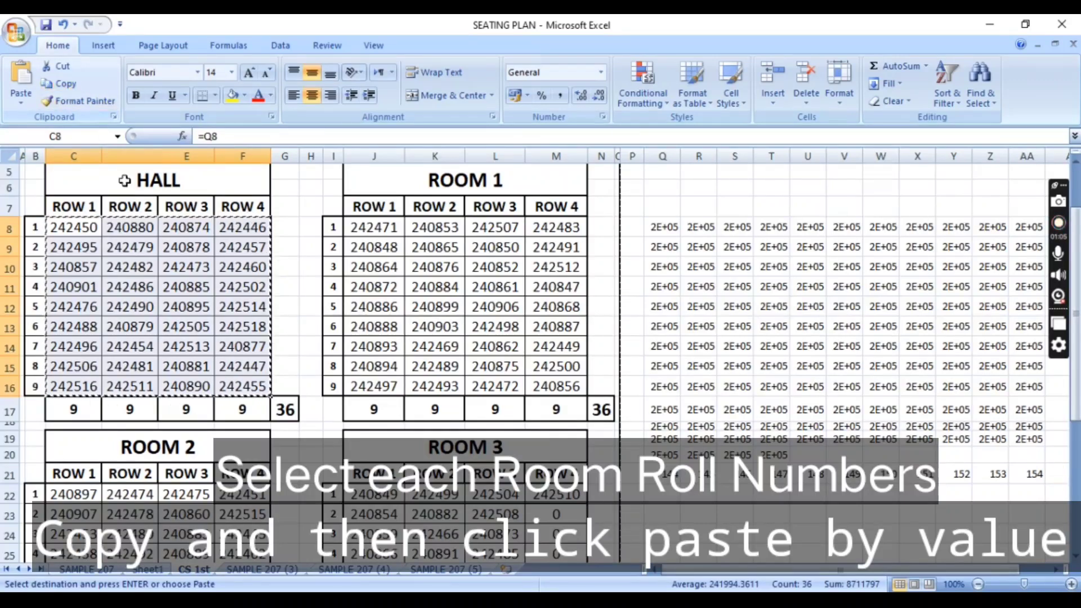
{"action": "left_click", "coordinate": [20, 105]}
{"action": "left_click", "coordinate": [52, 155]}
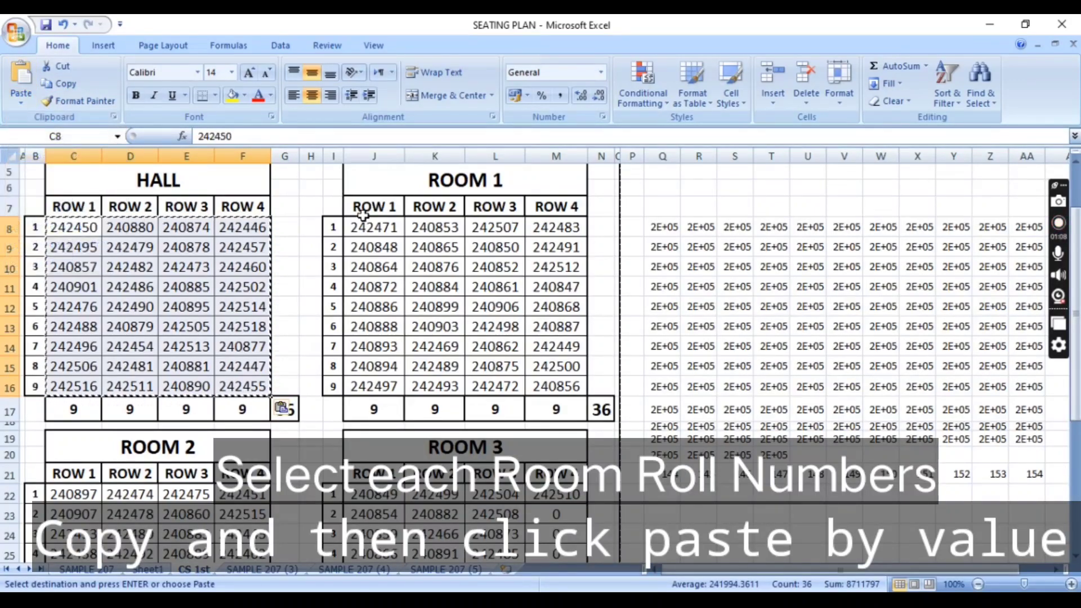
Convert the ROOM 1 seat formulas in J8:M16 to fixed values by copying and pasting values in place.
{"action": "left_click_drag", "start_coordinate": [363, 225], "coordinate": [570, 387]}
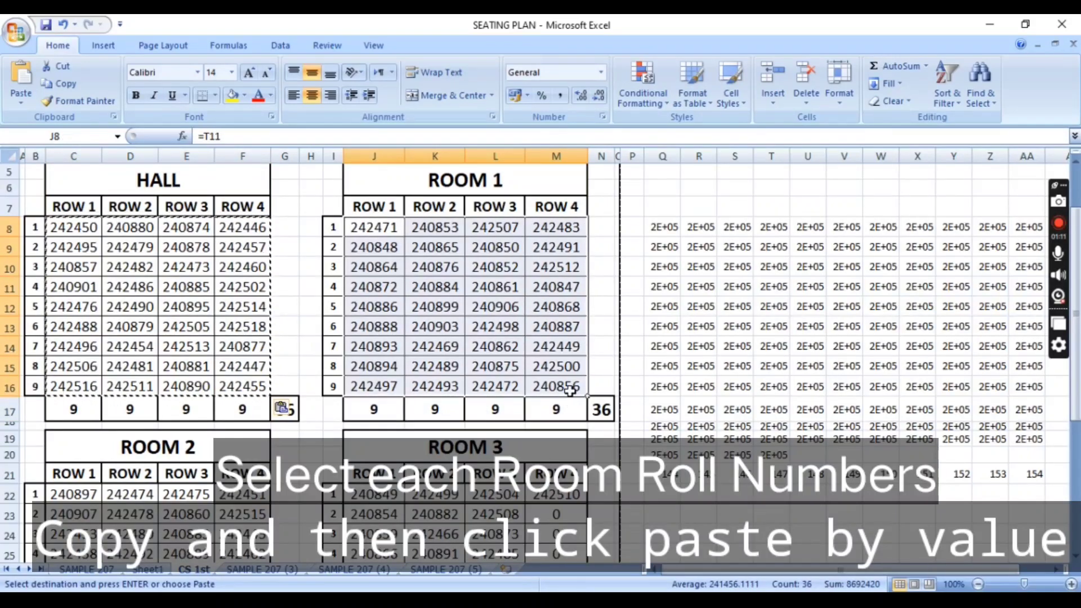
{"action": "left_click", "coordinate": [62, 83]}
{"action": "left_click", "coordinate": [21, 106]}
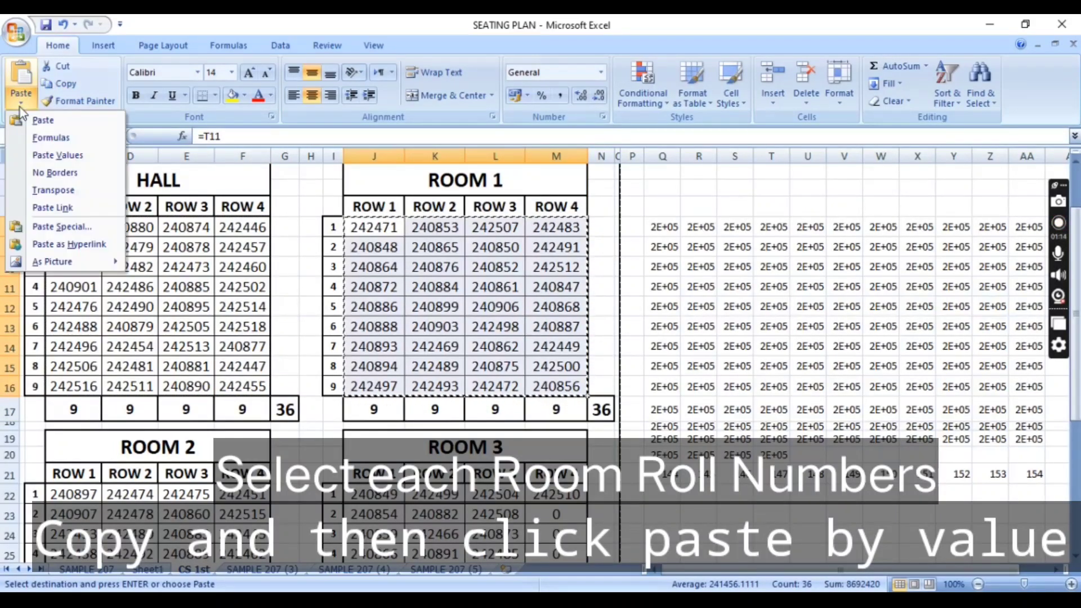
{"action": "left_click", "coordinate": [56, 155]}
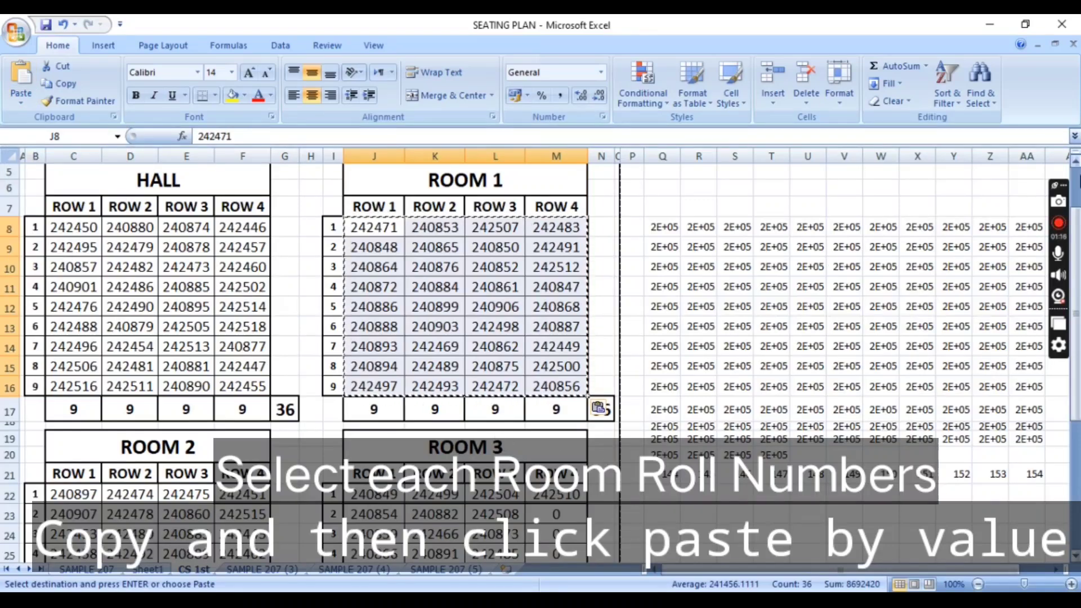
Convert the ROOM 2 seat formulas in C22:F30 to fixed values with Paste Values over the same cells.
{"action": "left_click_drag", "start_coordinate": [1075, 253], "coordinate": [1076, 342]}
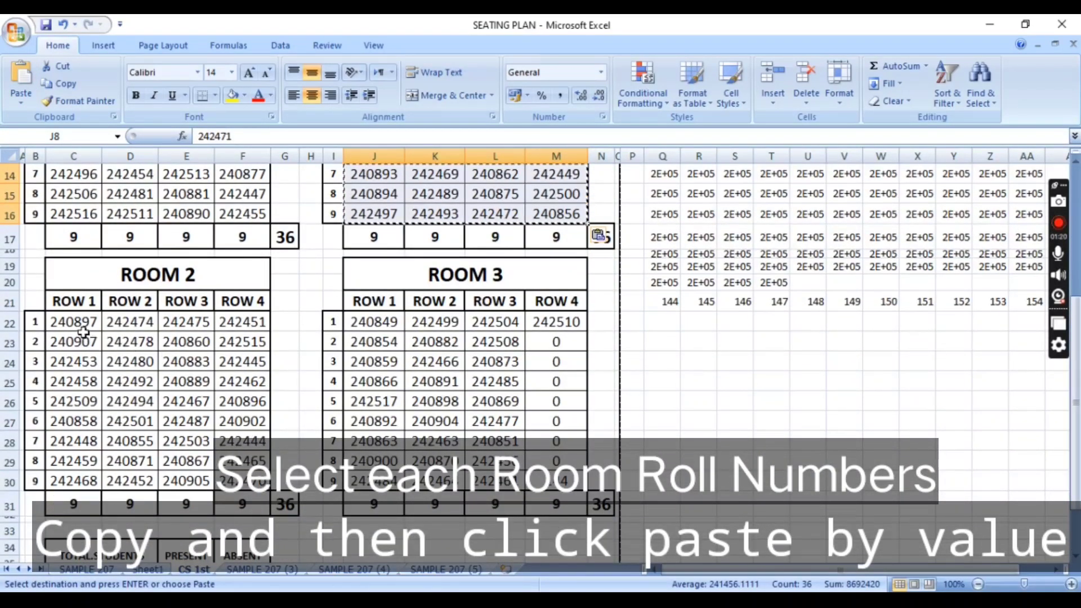
{"action": "left_click_drag", "start_coordinate": [79, 326], "coordinate": [239, 470]}
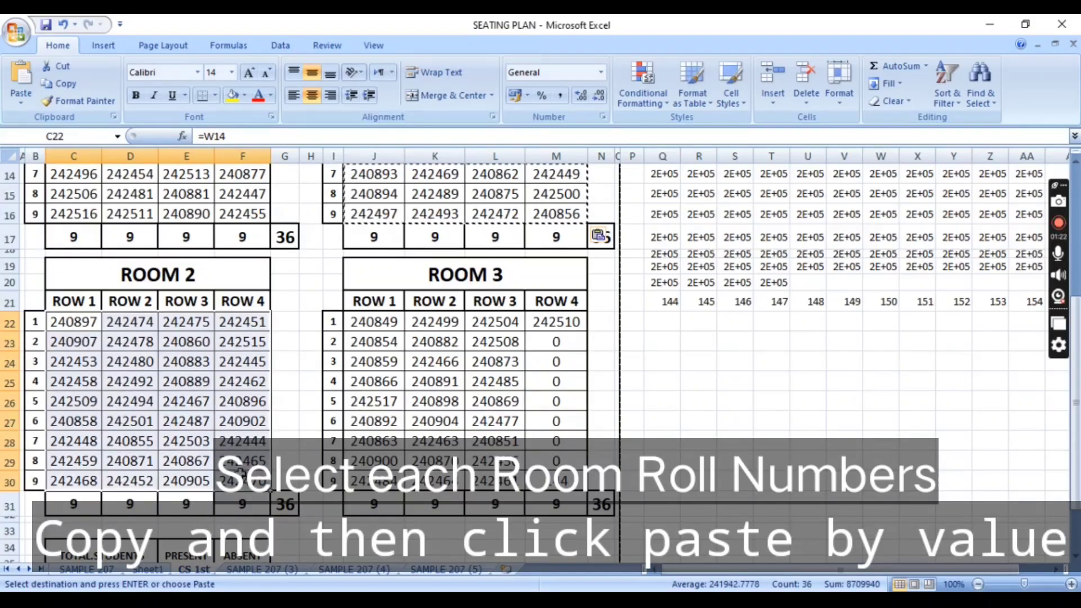
{"action": "left_click", "coordinate": [59, 85]}
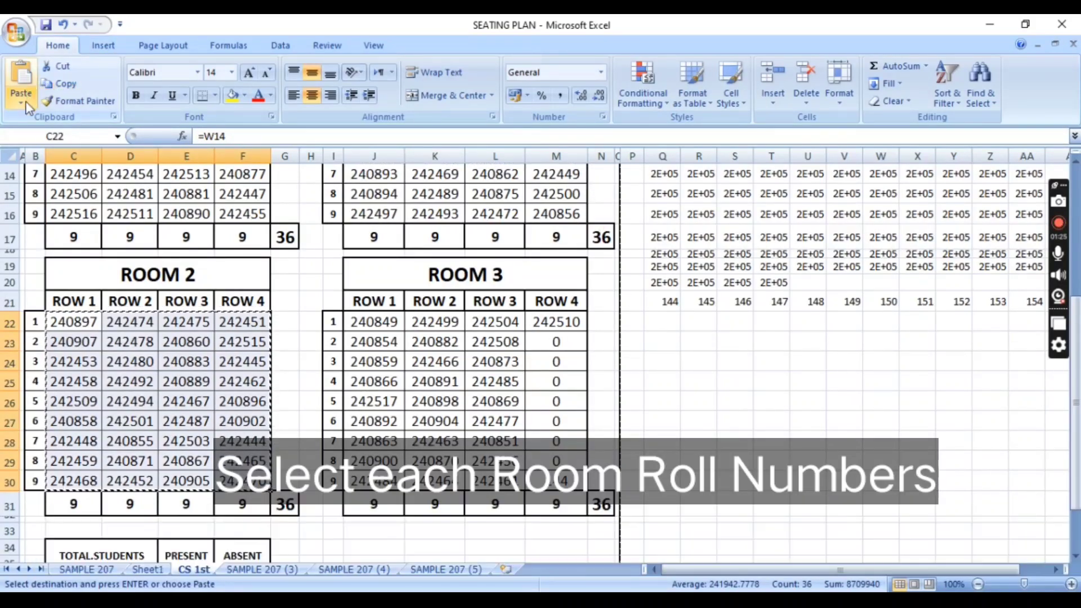
{"action": "left_click", "coordinate": [21, 104]}
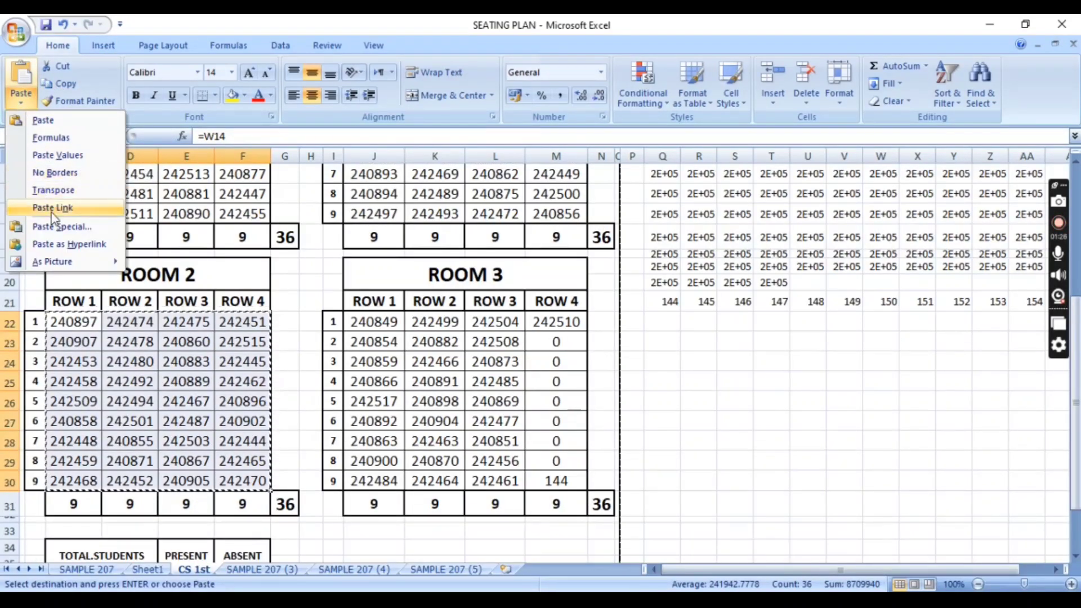
{"action": "left_click", "coordinate": [66, 158]}
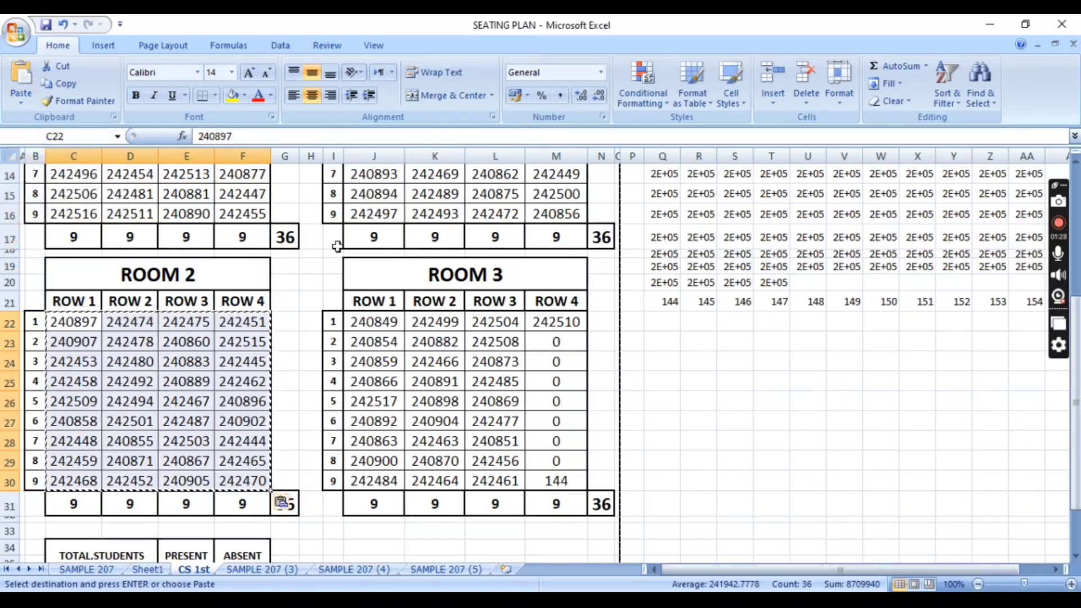
Copy the ROOM 3 seats in J22:M30 and paste them back over themselves as values only.
{"action": "left_click_drag", "start_coordinate": [365, 317], "coordinate": [549, 480]}
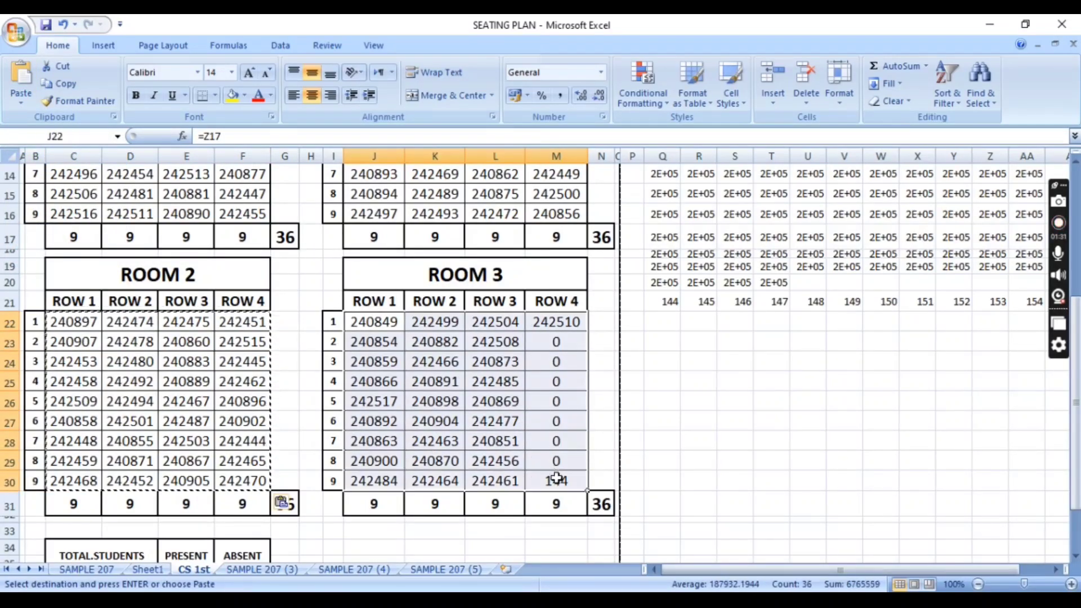
{"action": "left_click", "coordinate": [73, 82]}
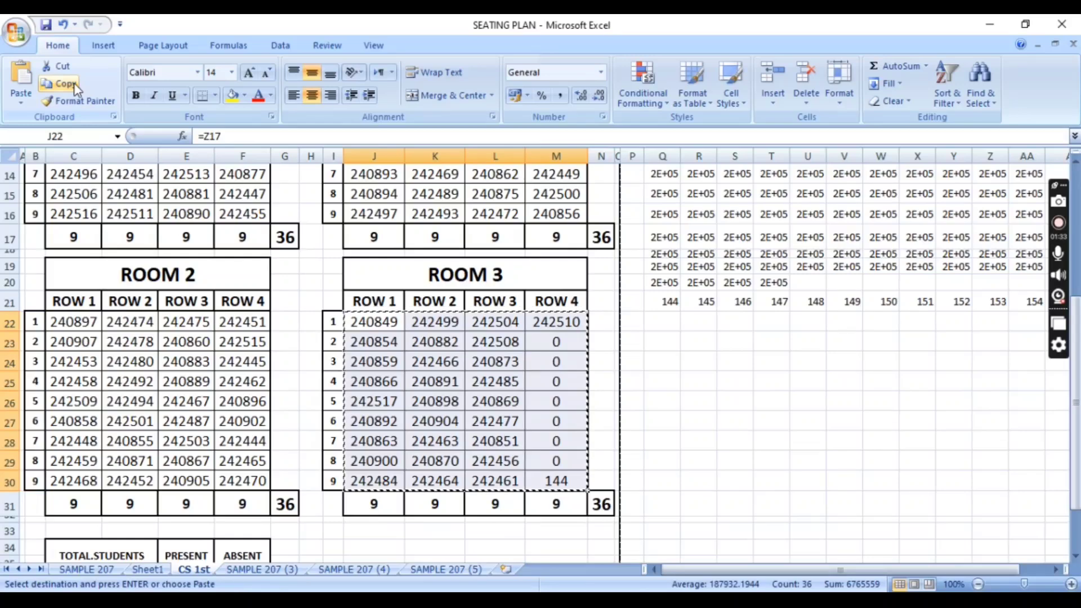
{"action": "left_click", "coordinate": [23, 105]}
{"action": "left_click", "coordinate": [52, 153]}
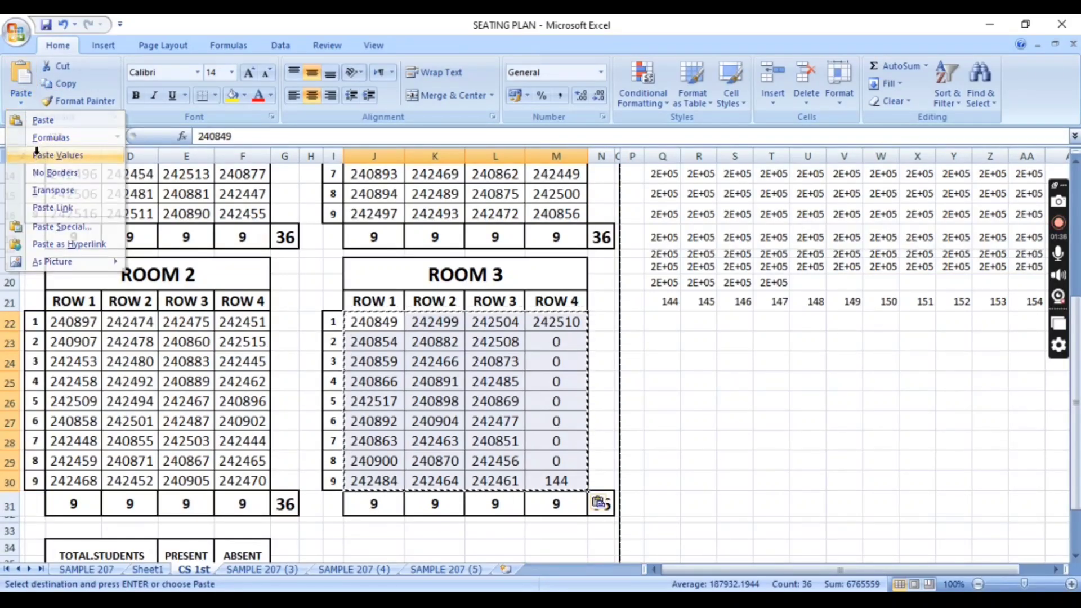
{"action": "left_click", "coordinate": [734, 441]}
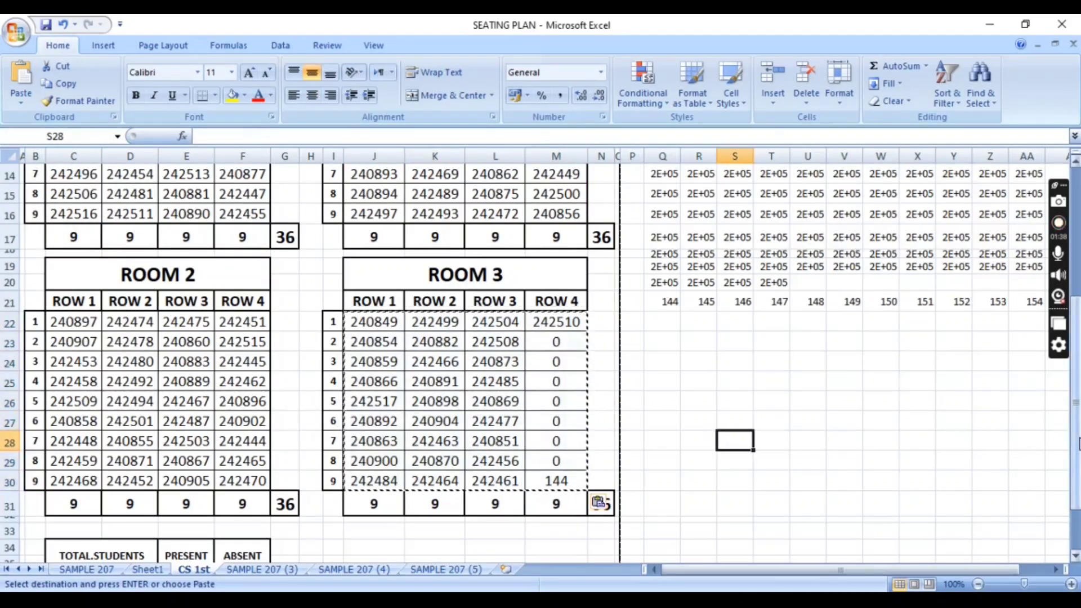
Delete the source number grid beside the seating plan, cells Q8:AA21.
{"action": "left_click_drag", "start_coordinate": [1075, 402], "coordinate": [1075, 304]}
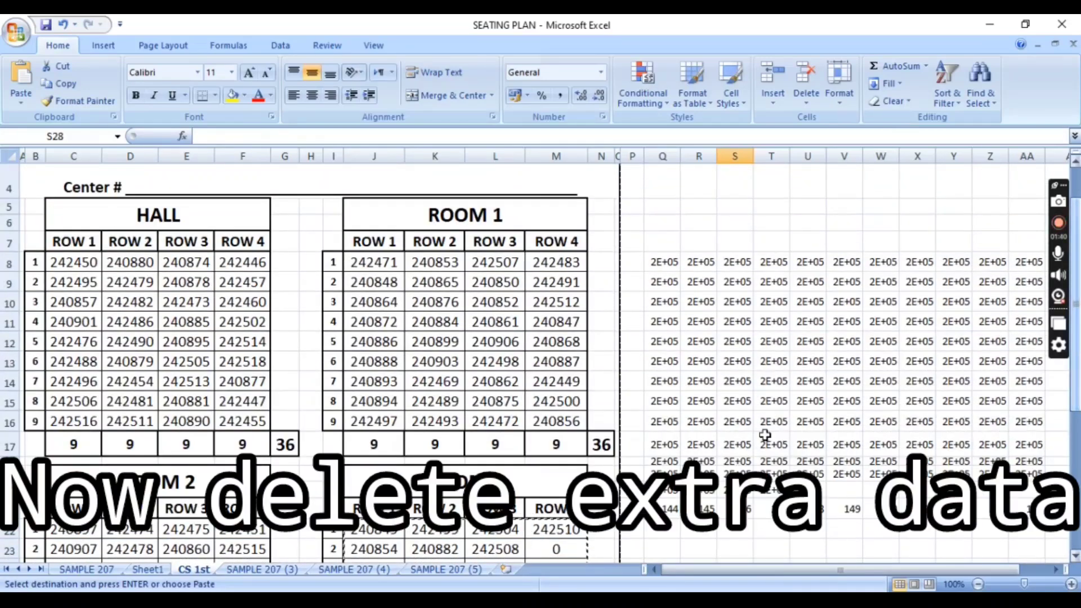
{"action": "left_click_drag", "start_coordinate": [663, 257], "coordinate": [1028, 509]}
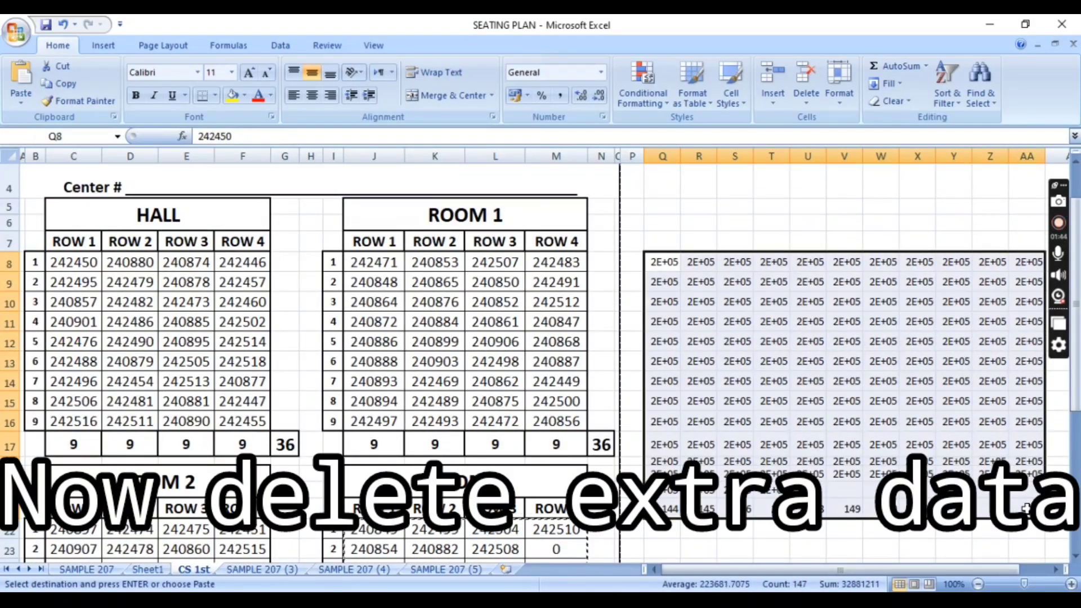
{"action": "key", "text": "Delete"}
Clear the surplus entries in ROW 4 of ROOM 3, cells M23:M30.
{"action": "left_click_drag", "start_coordinate": [1076, 389], "coordinate": [1075, 507]}
{"action": "left_click_drag", "start_coordinate": [572, 303], "coordinate": [547, 442]}
{"action": "key", "text": "Delete"}
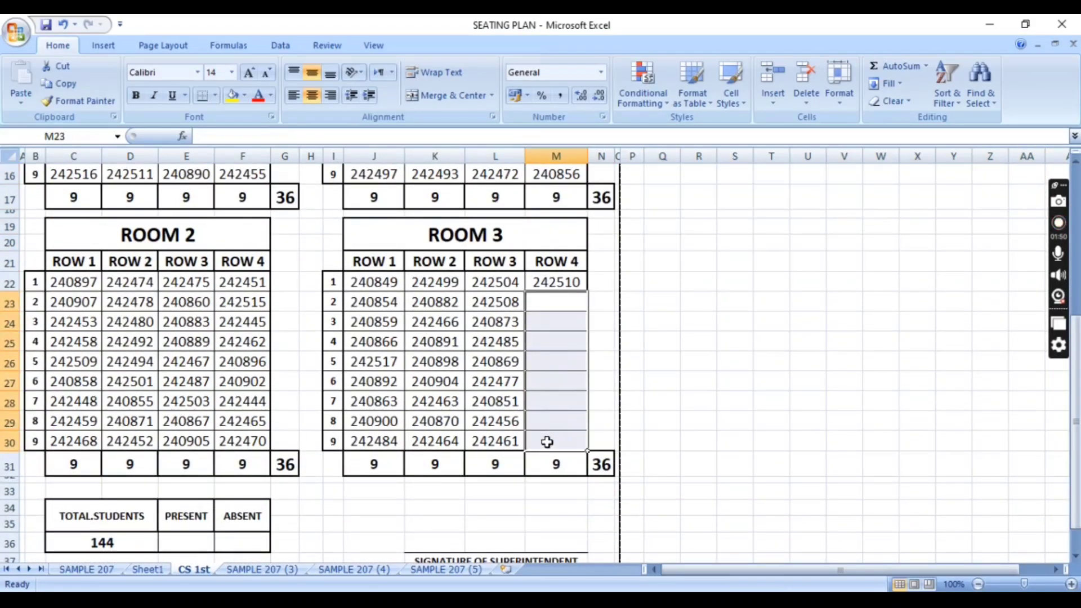
Set the seat count below ROW 4 of ROOM 3, cell M31, to 1.
{"action": "left_click", "coordinate": [549, 462]}
{"action": "type", "text": "1"}
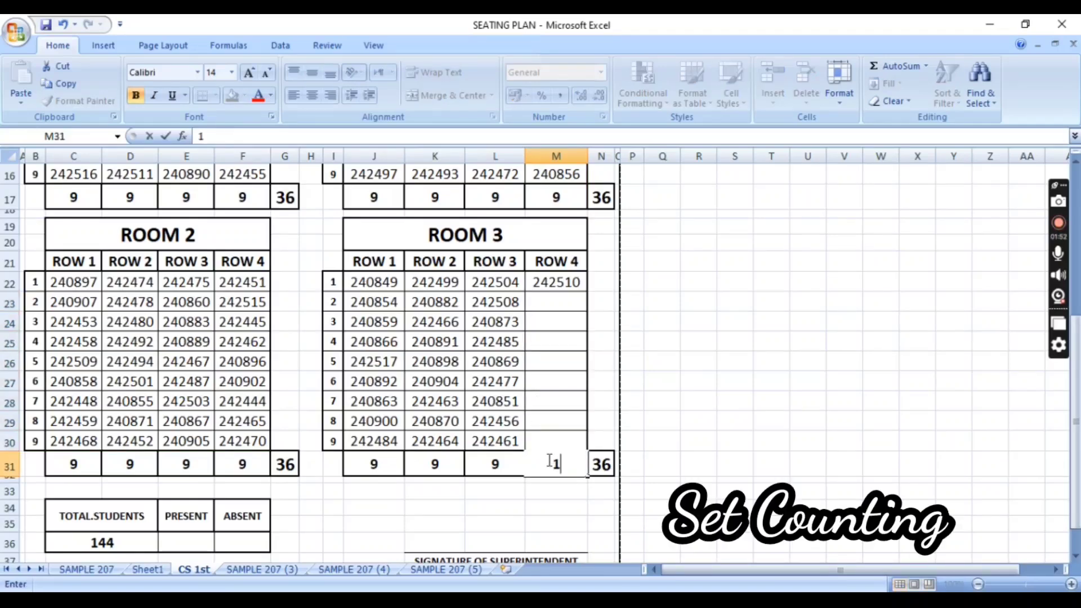
{"action": "left_click", "coordinate": [781, 379]}
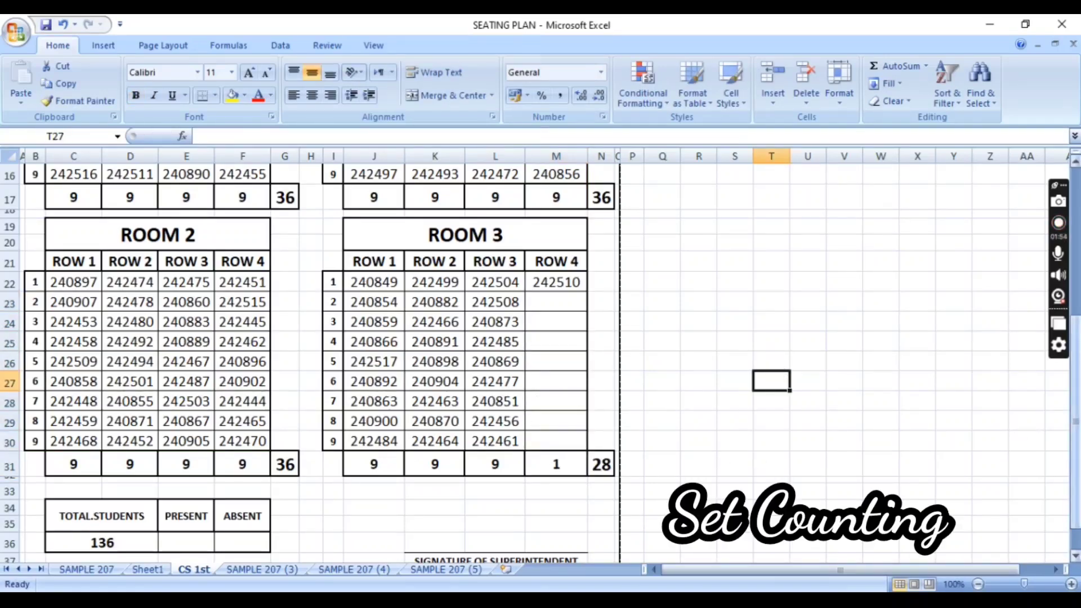
Show the CS 1st sheet in Page Break Preview and widen column N slightly so the room totals fit.
{"action": "left_click_drag", "start_coordinate": [1076, 409], "coordinate": [1075, 372]}
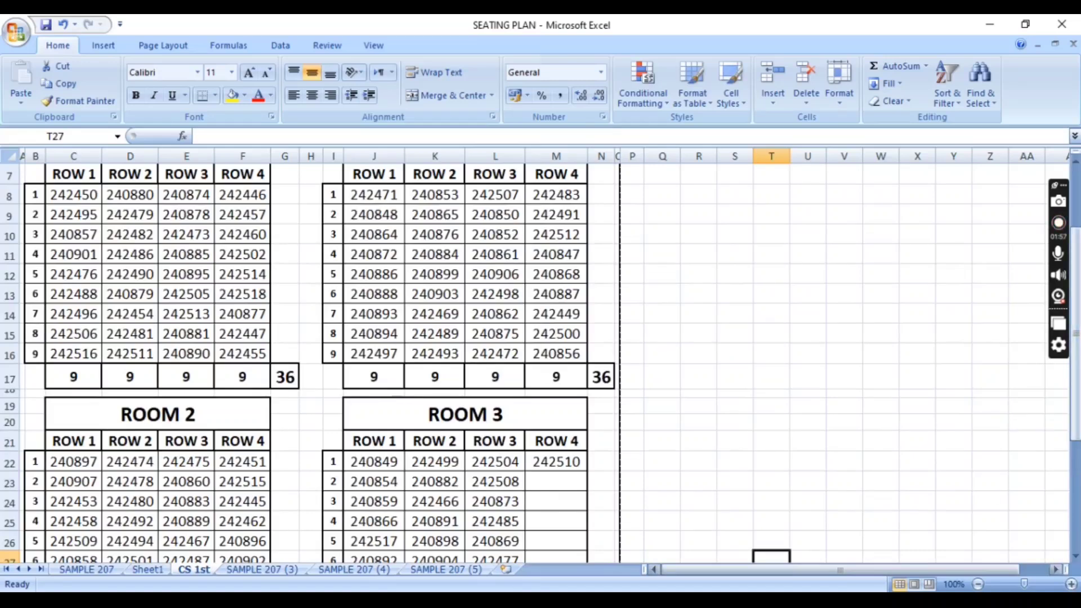
{"action": "left_click", "coordinate": [930, 586]}
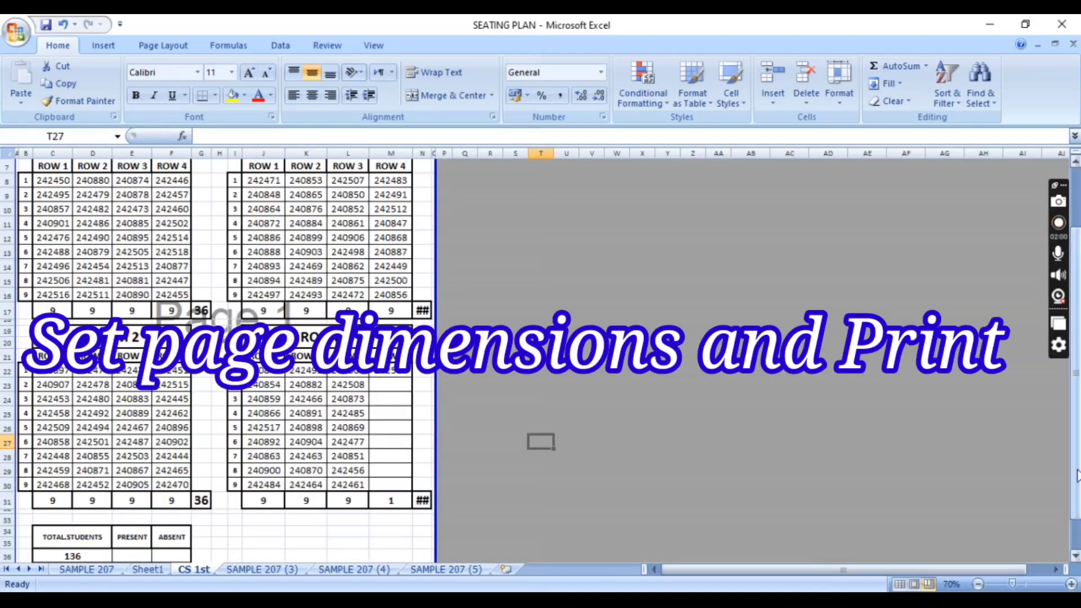
{"action": "left_click_drag", "start_coordinate": [1077, 476], "coordinate": [1075, 468]}
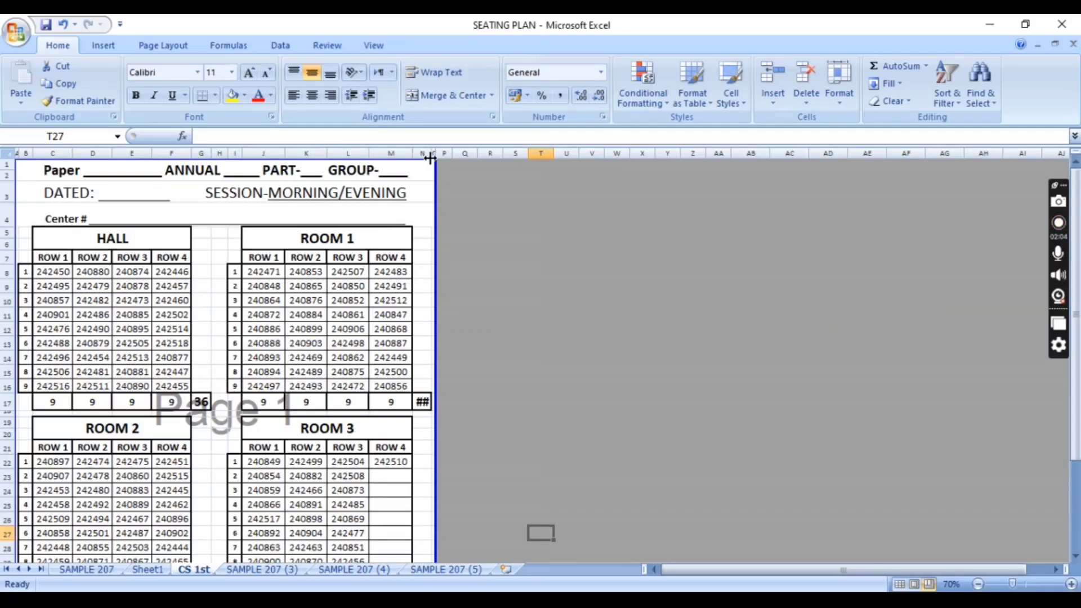
{"action": "left_click_drag", "start_coordinate": [429, 158], "coordinate": [431, 156]}
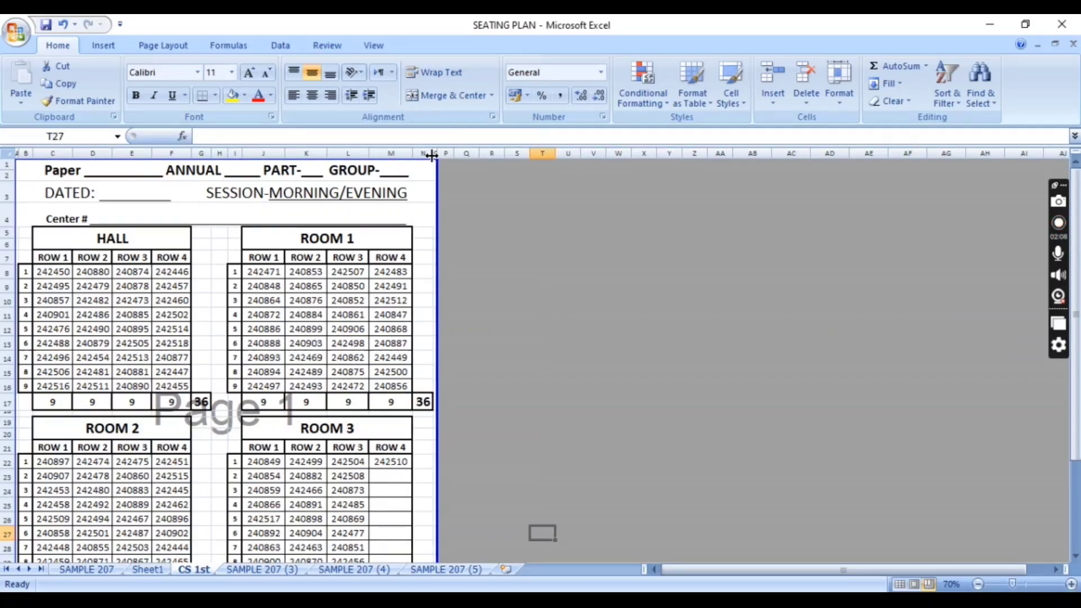
{"action": "mouse_move", "coordinate": [1075, 420]}
{"action": "left_mouse_down"}
{"action": "mouse_move", "coordinate": [1076, 508]}
{"action": "mouse_move", "coordinate": [1076, 419]}
{"action": "left_mouse_up"}
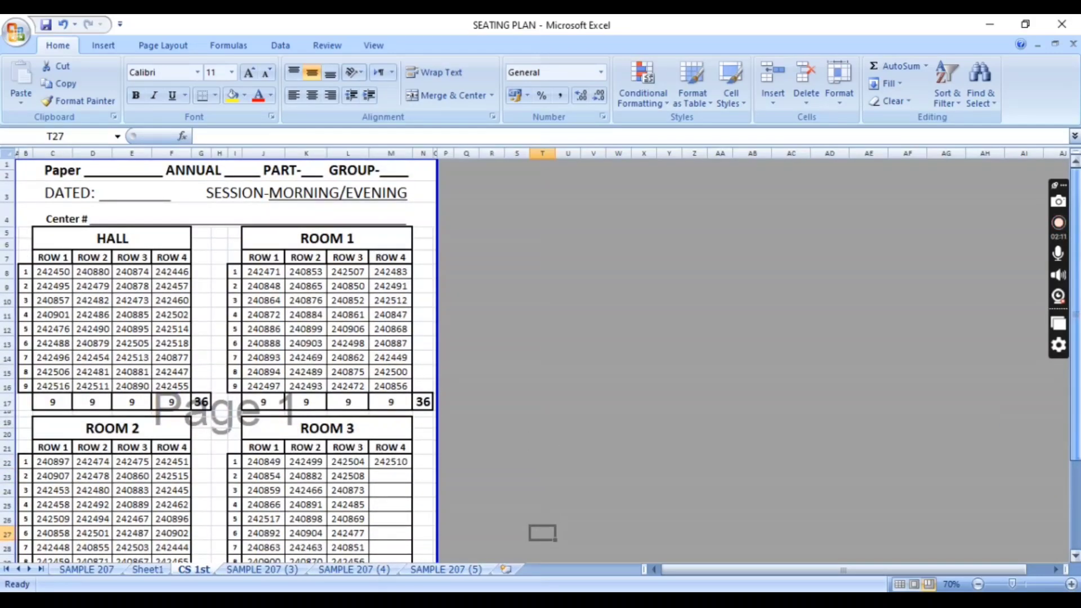